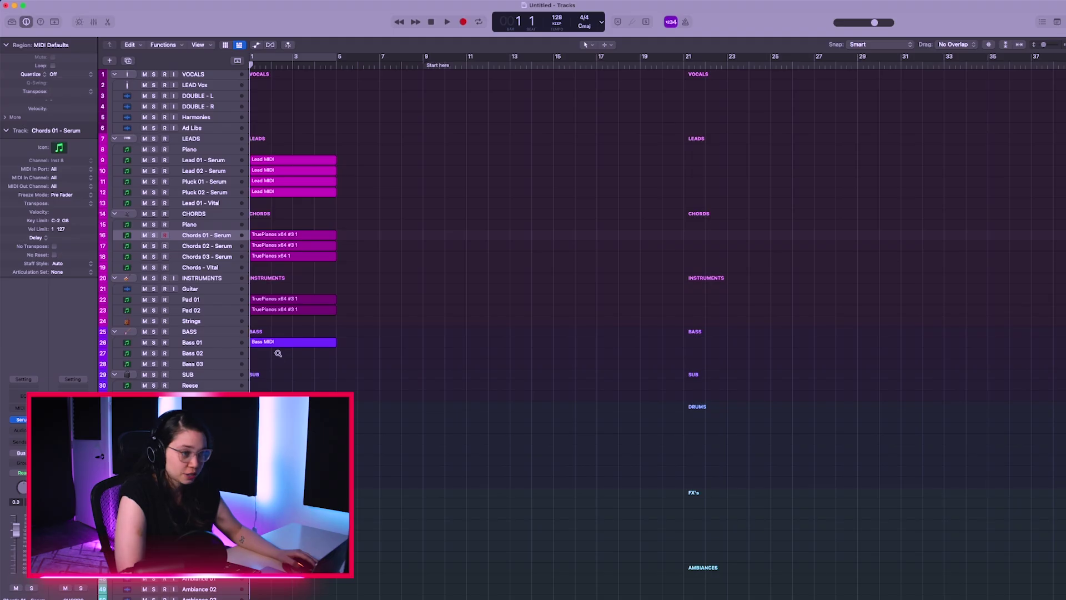
Set OSC A's octave to -1 in the Bass 01 Serum and lower the track volume to -3.0 dB while playing it solo.
ctrl+alt+click(278, 353)
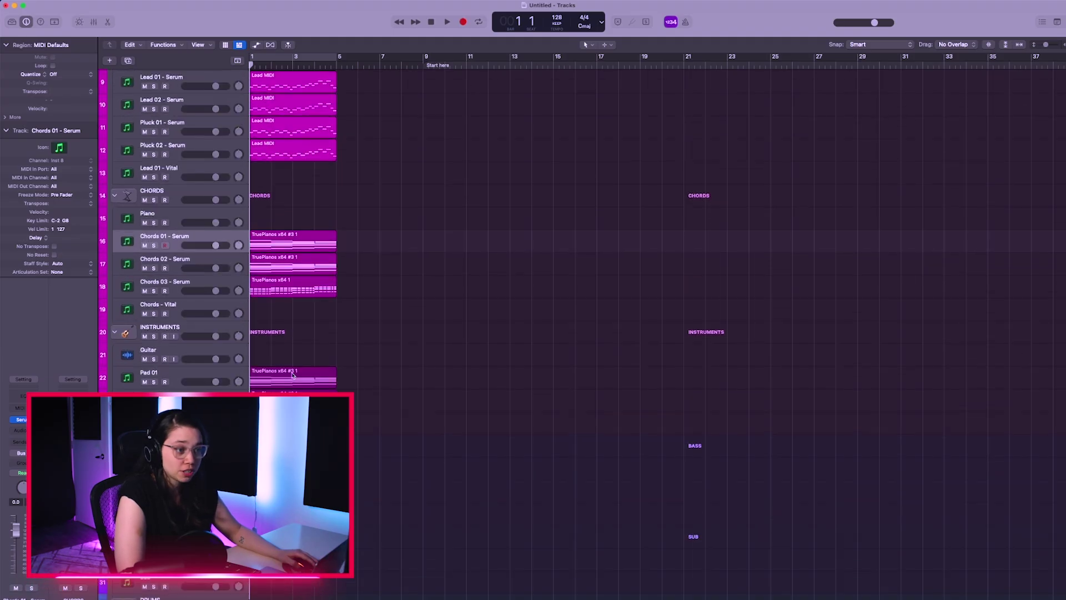
click(278, 358)
key(space)
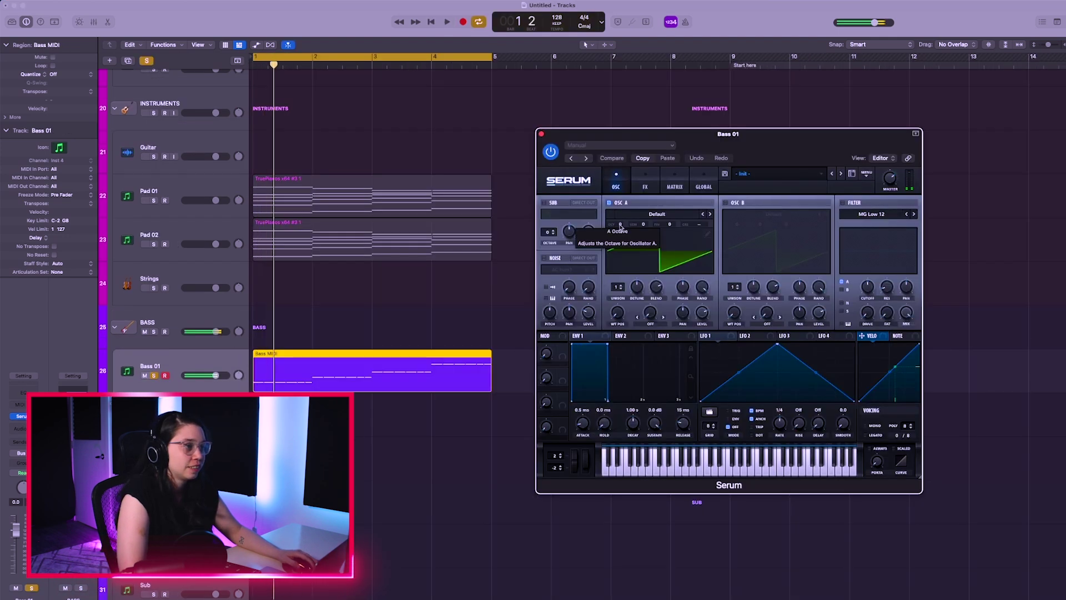
drag(753, 157, 755, 153)
key(space)
drag(222, 377, 216, 378)
key(space)
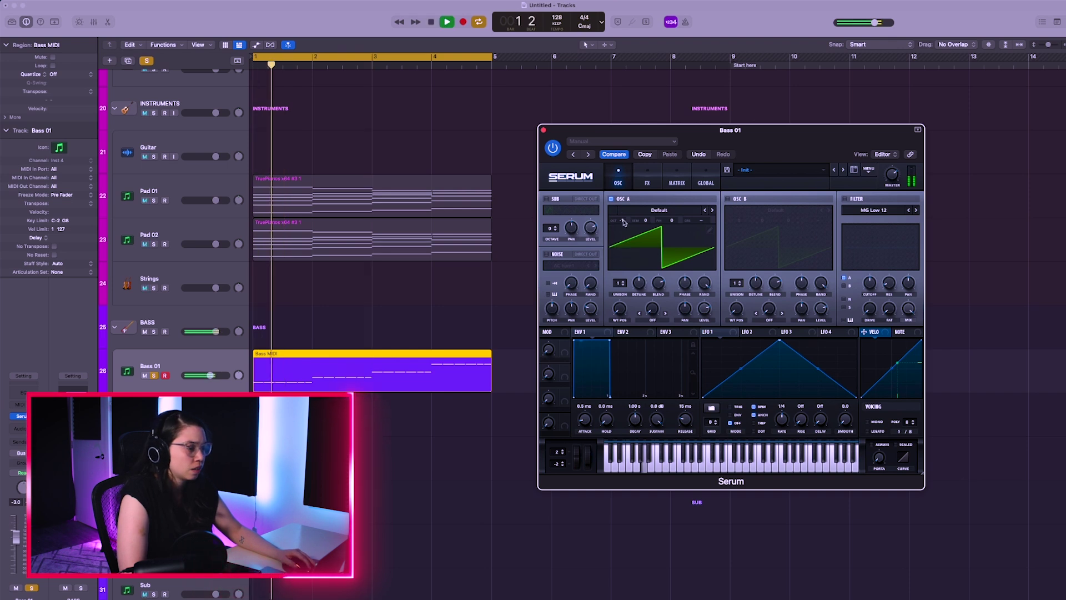
Enable the MG Low 12 filter in the Bass 01 Serum while the loop plays.
click(845, 199)
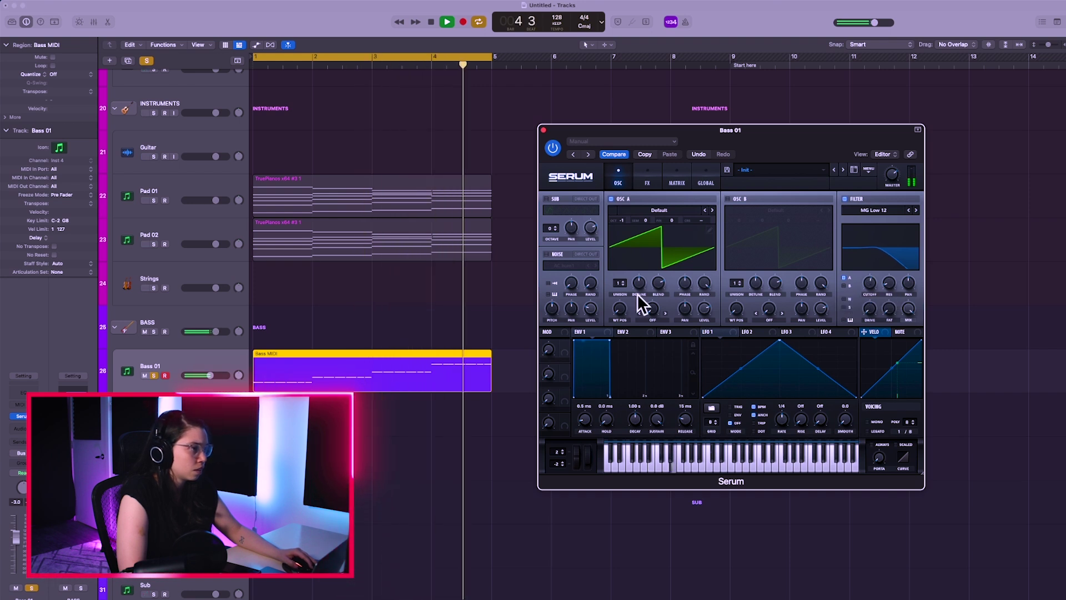
key(space)
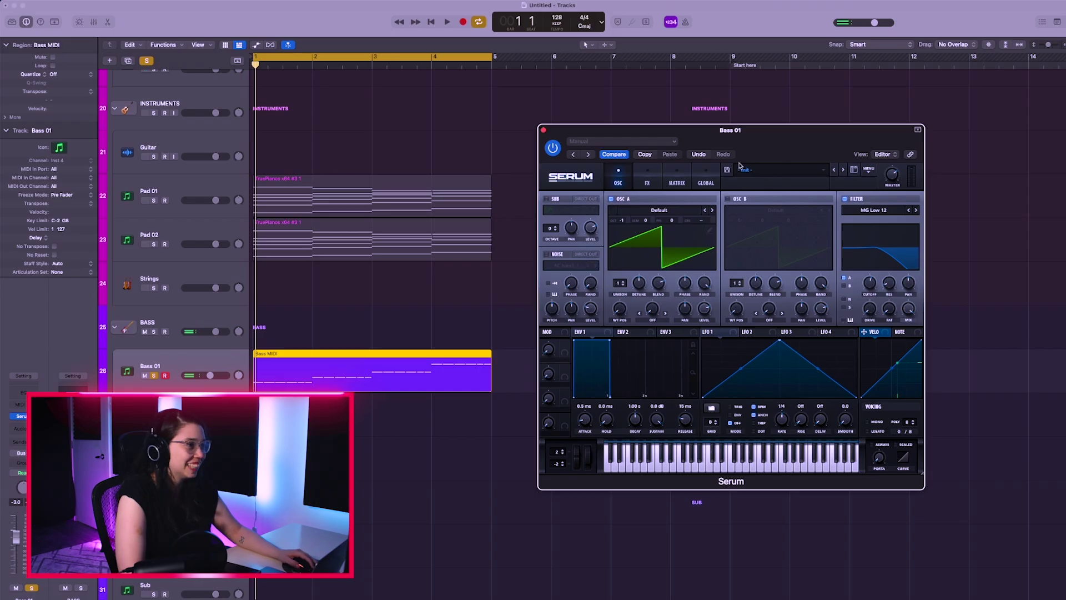
drag(746, 150, 746, 145)
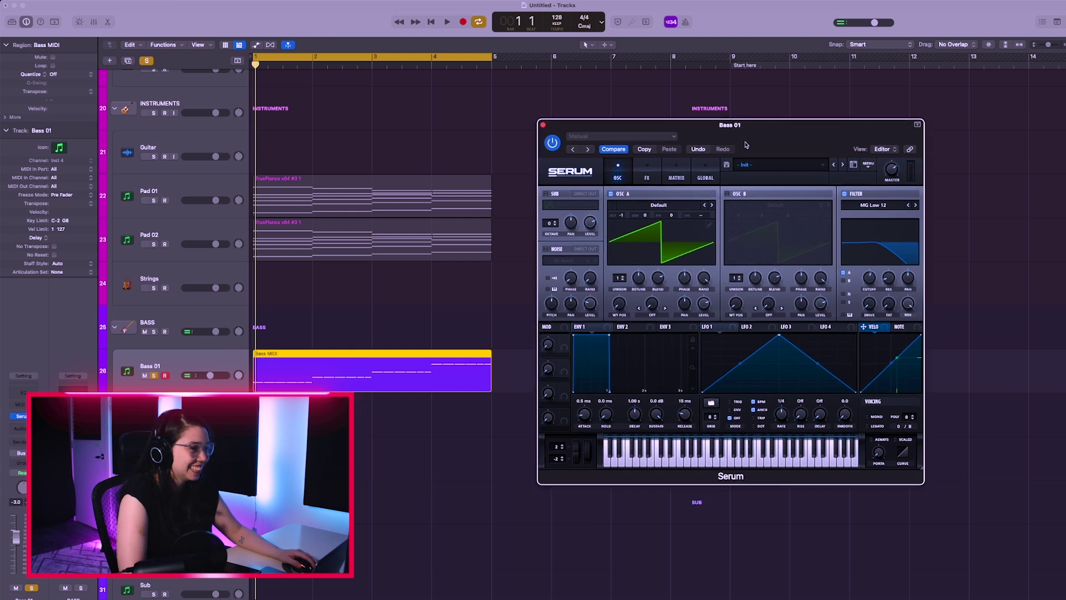
Replace the repeated short notes in the Bass 01 region with four sustained notes, one per bar.
key(p)
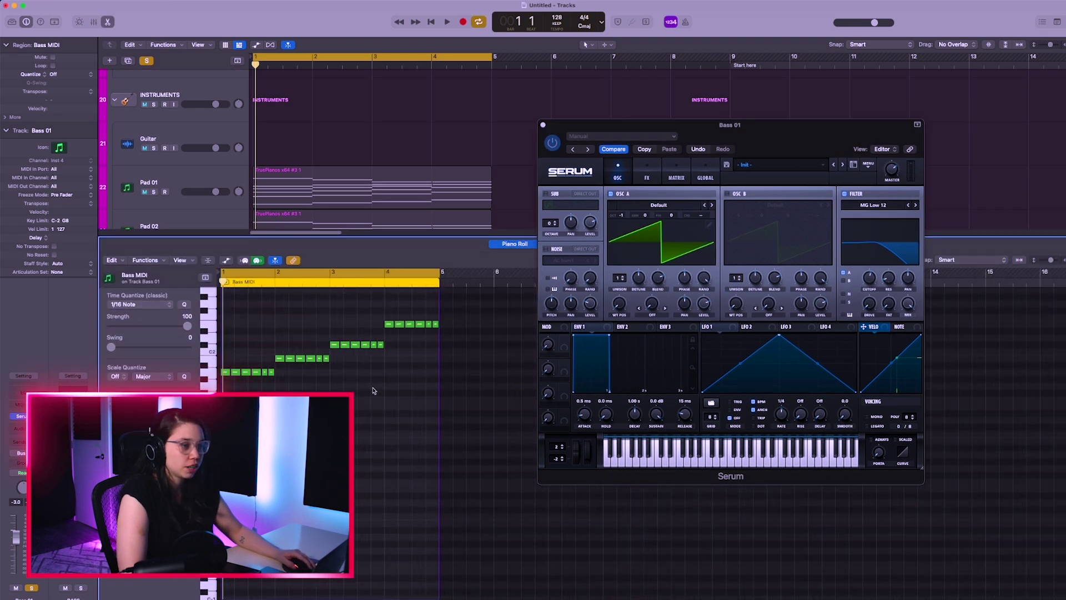
ctrl+alt+click(372, 390)
drag(760, 135, 955, 102)
ctrl+alt+click(371, 396)
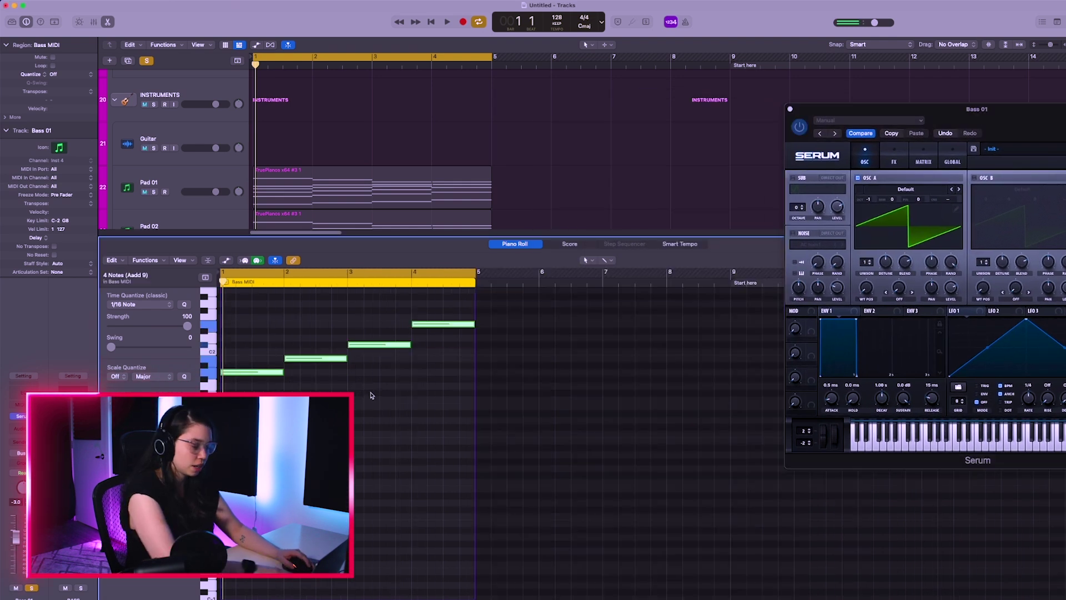
key(e)
Assign LFO 1 to the filter cutoff in the Bass 01 Serum and set the LFO rate to 1/2.
drag(977, 109, 749, 152)
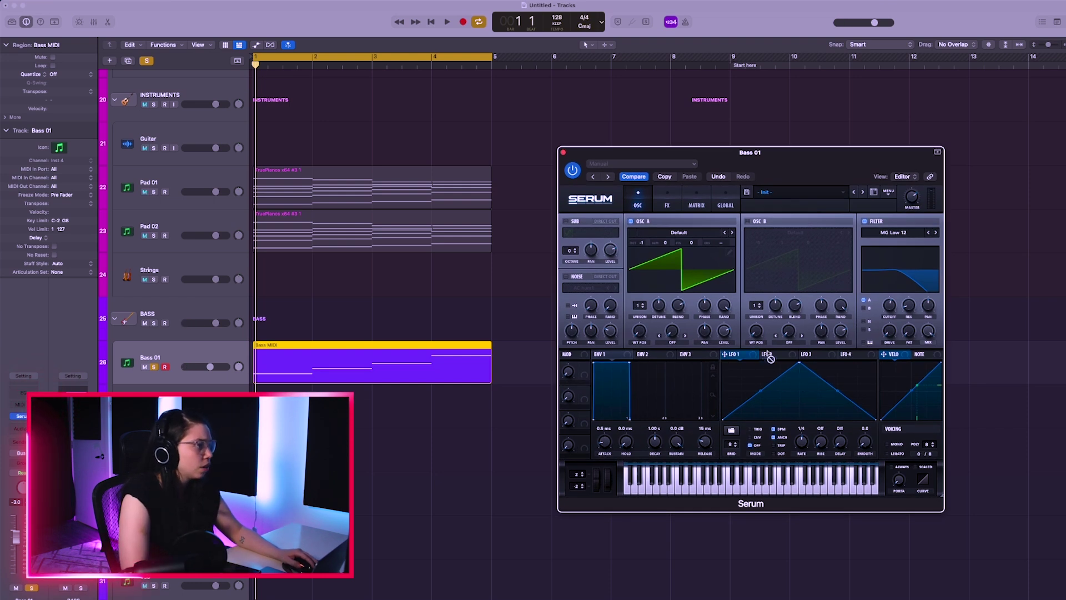
key(space)
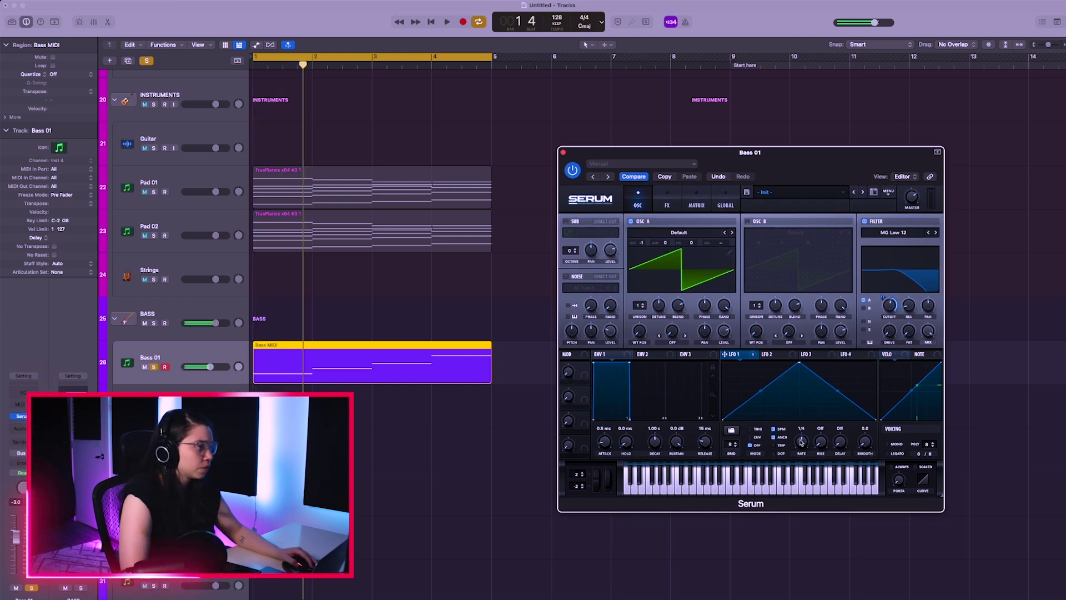
key(space)
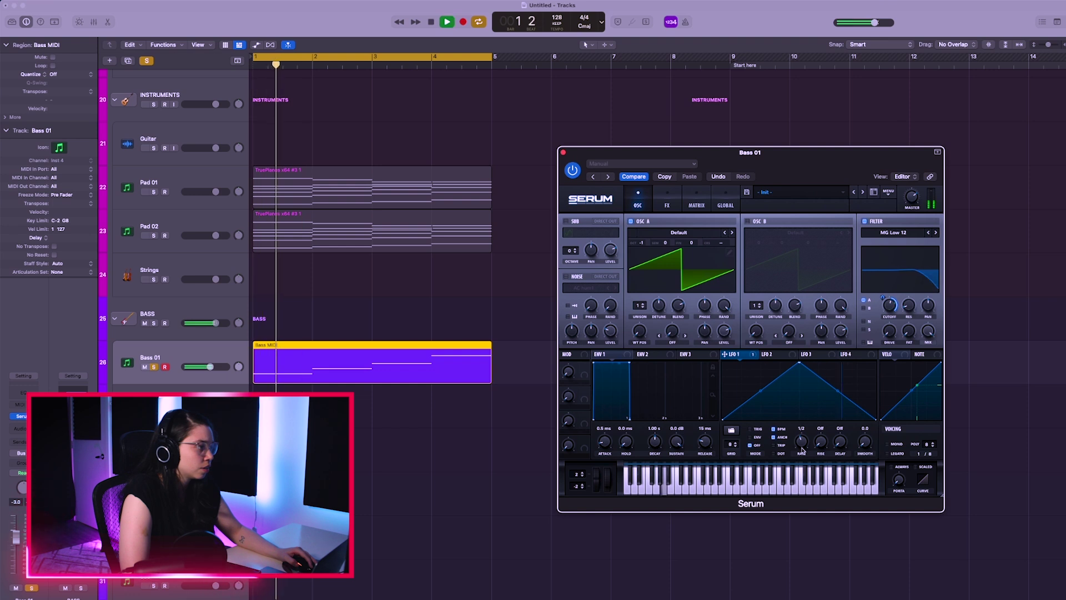
Adjust LFO 1's modulation depth on the filter cutoff, switching the filter to MG Low 18 and the LFO rate to bar.
drag(883, 297, 877, 325)
mouse_move(887, 306)
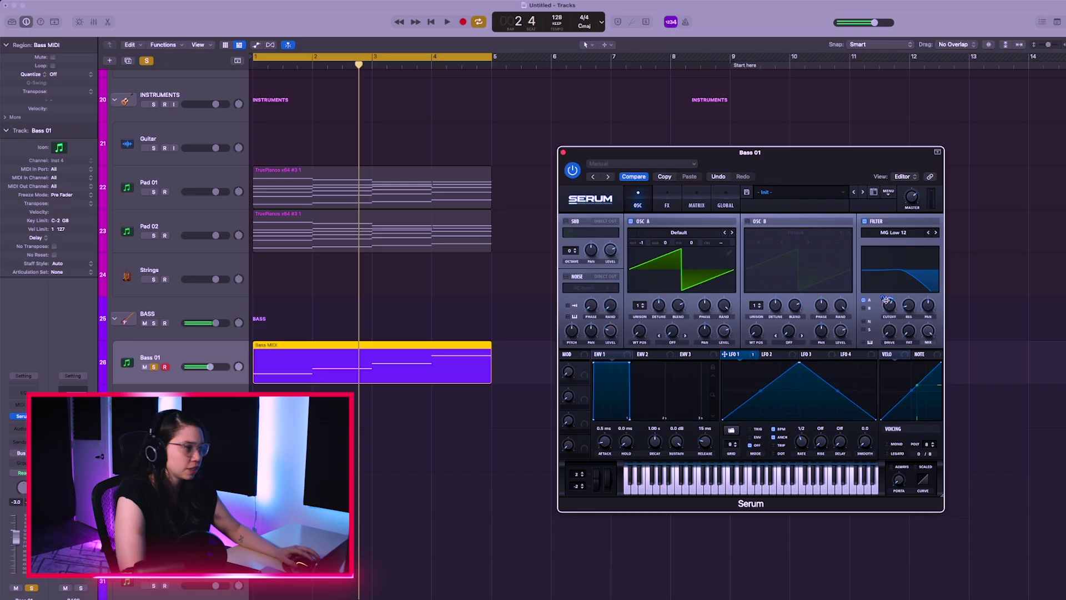
key(space)
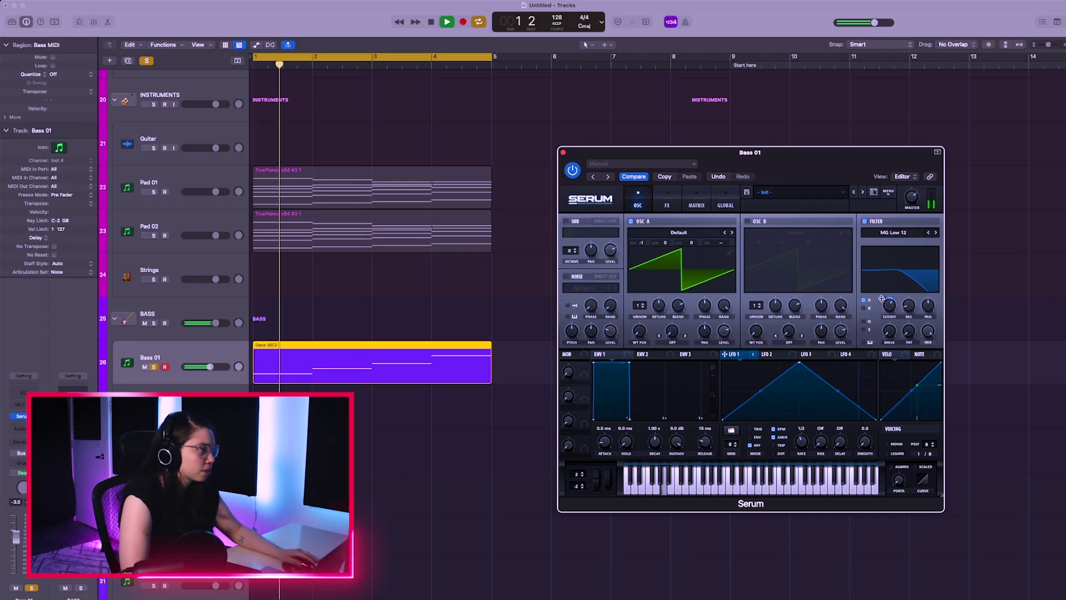
mouse_move(880, 300)
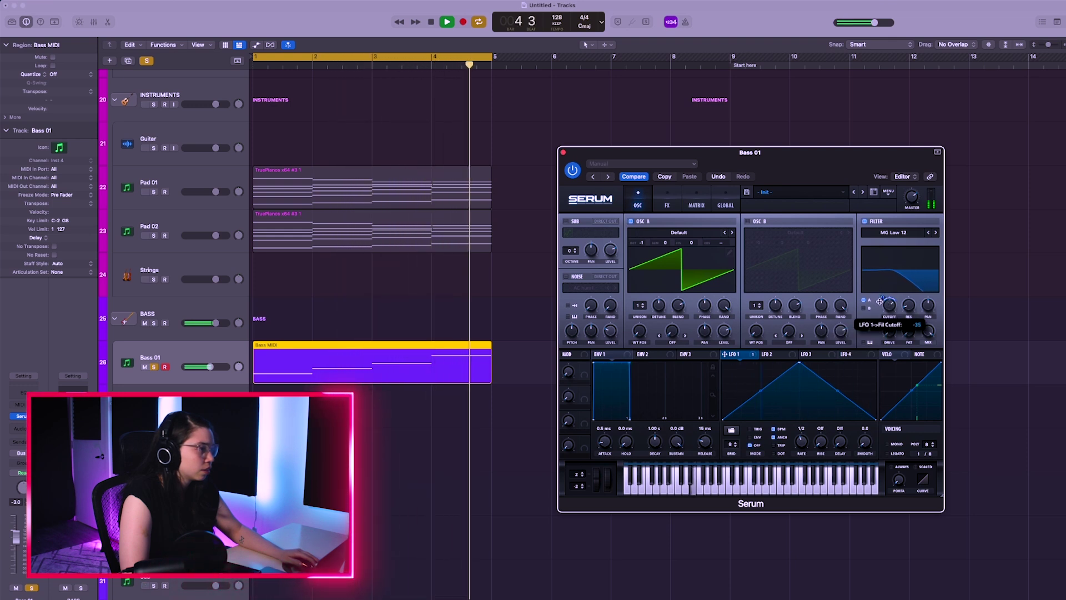
drag(880, 299, 880, 297)
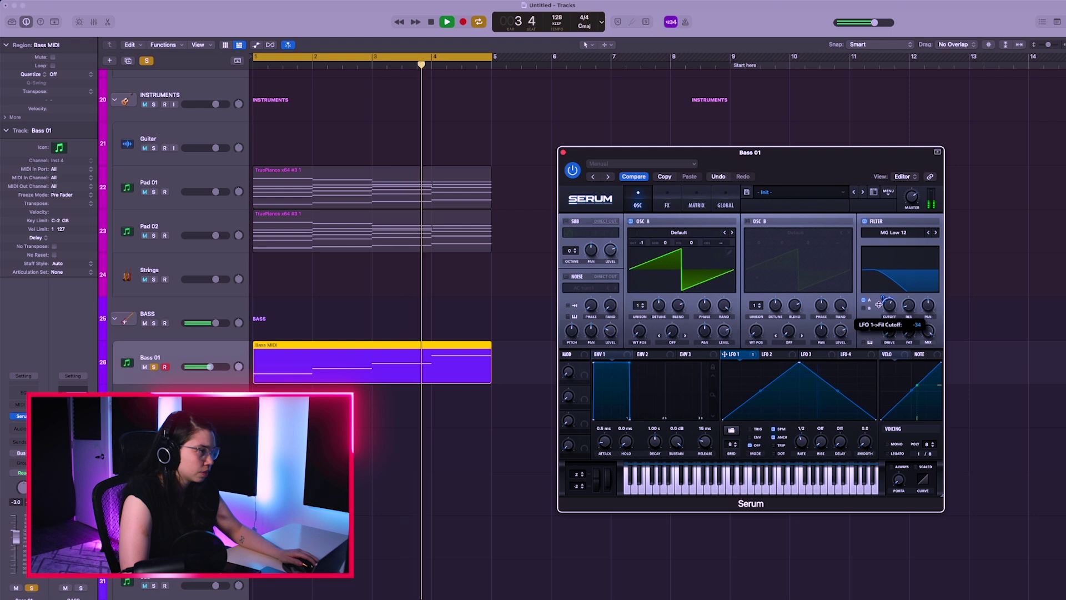
drag(794, 168, 822, 159)
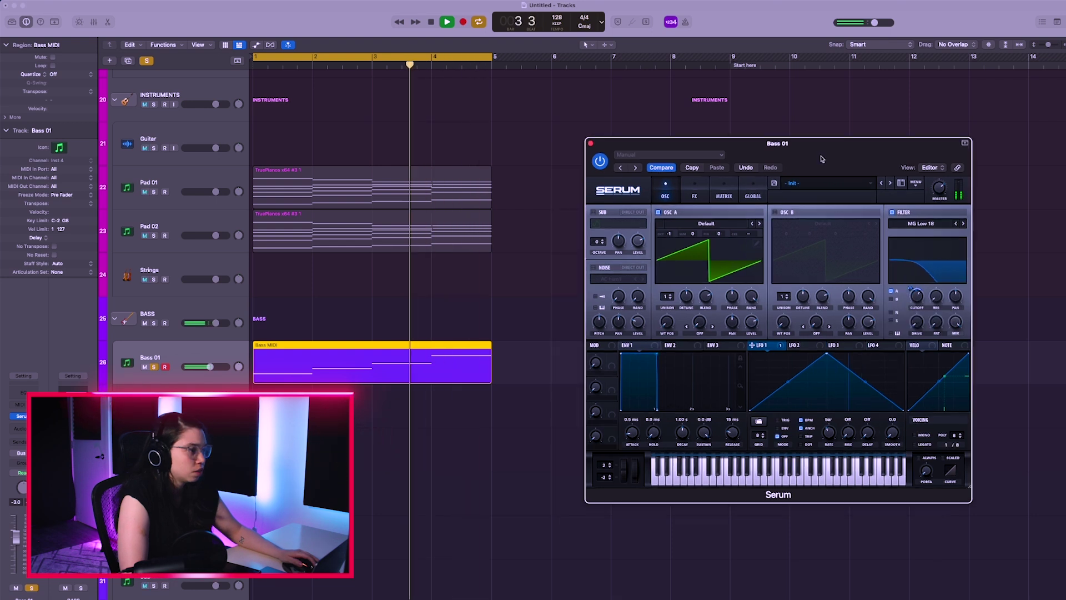
Enable Serum's sub oscillator at octave -1, route it through the filter and switch the voicing to mono.
click(594, 212)
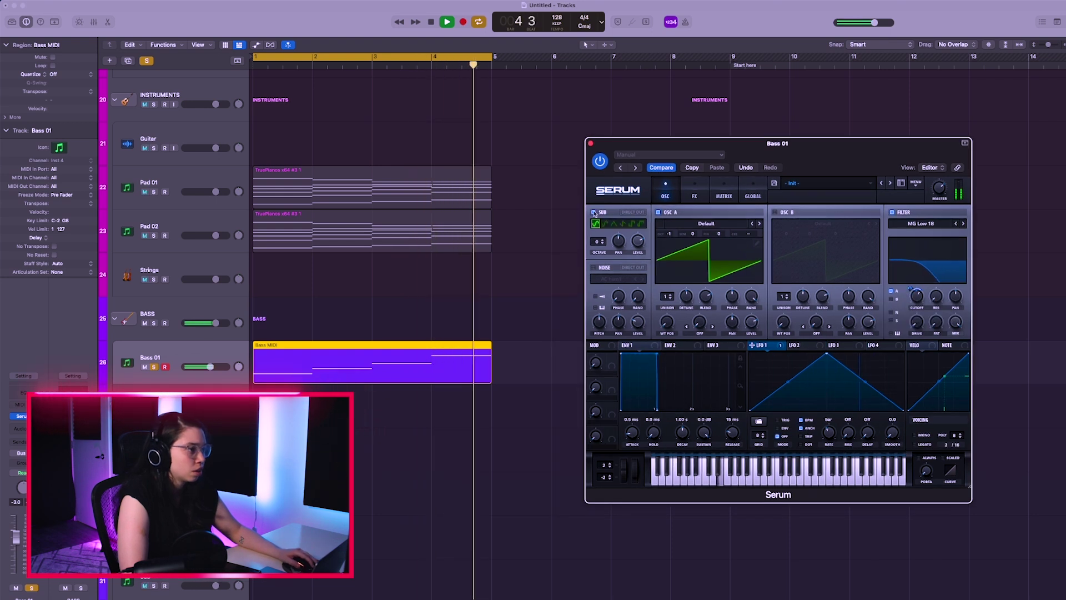
click(603, 244)
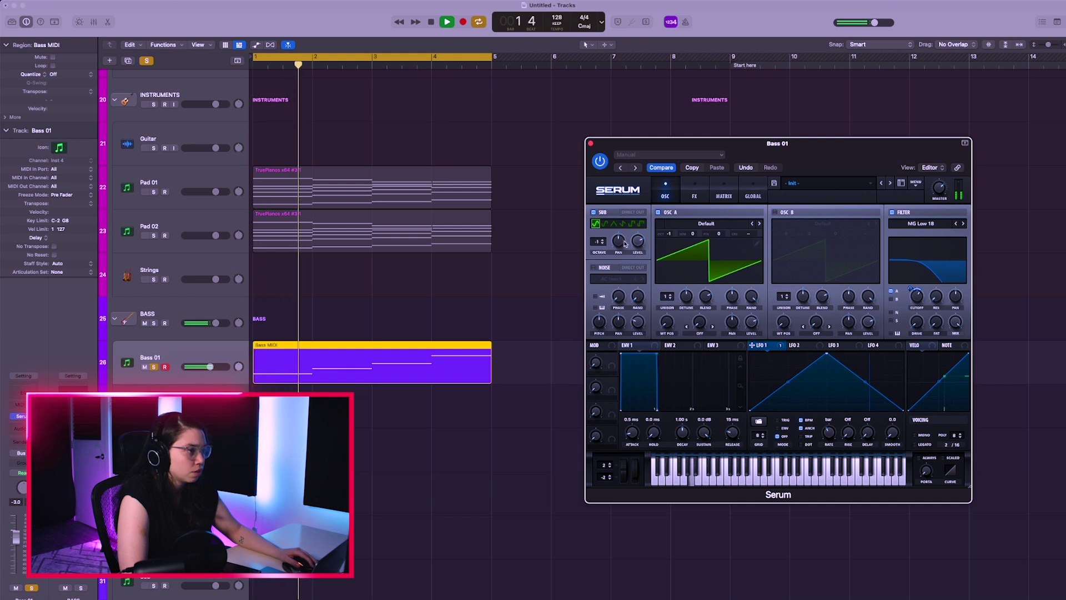
click(694, 191)
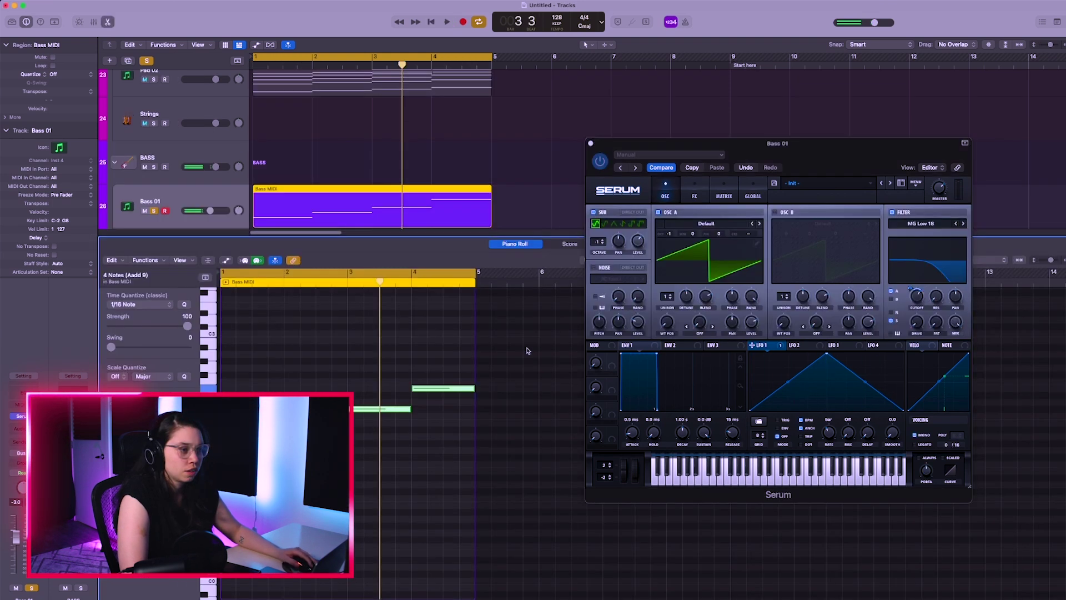
Extend the starts of the last three Bass 01 notes to overlap the preceding notes, and set portamento to Always.
drag(286, 349, 526, 447)
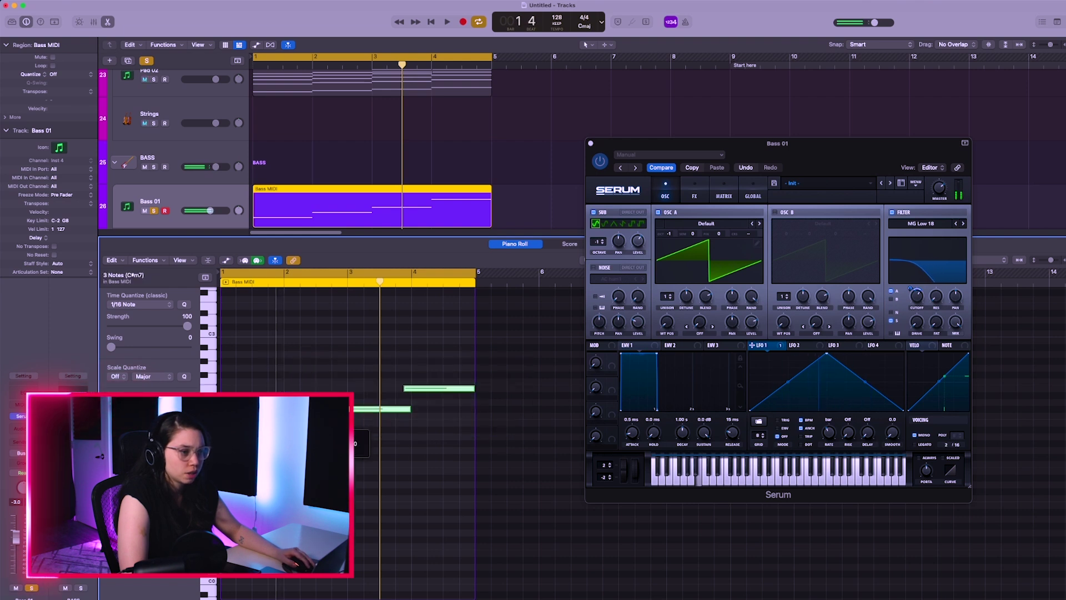
key(space)
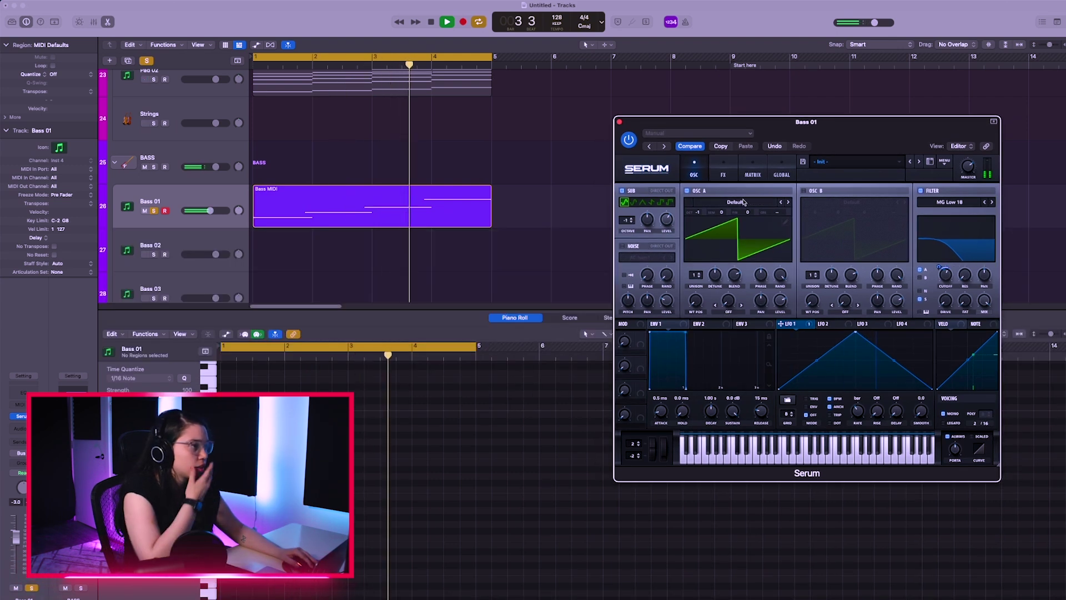
Audition the Analog wavetables in OSC A, including 4088 and Acid, and settle on Basic_Mdc.
click(744, 203)
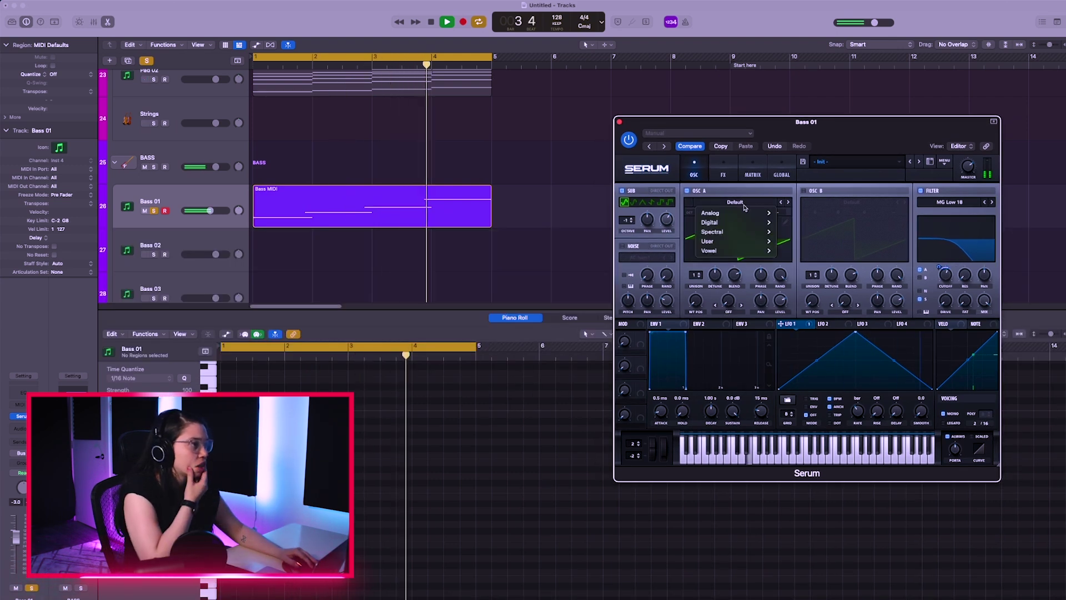
mouse_move(767, 213)
click(787, 210)
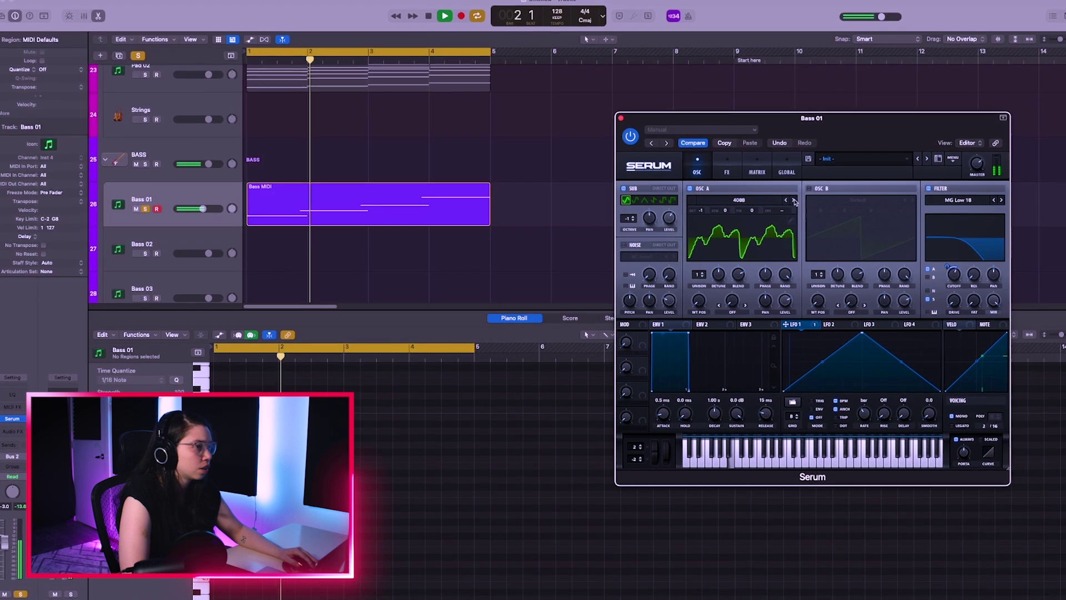
click(793, 201)
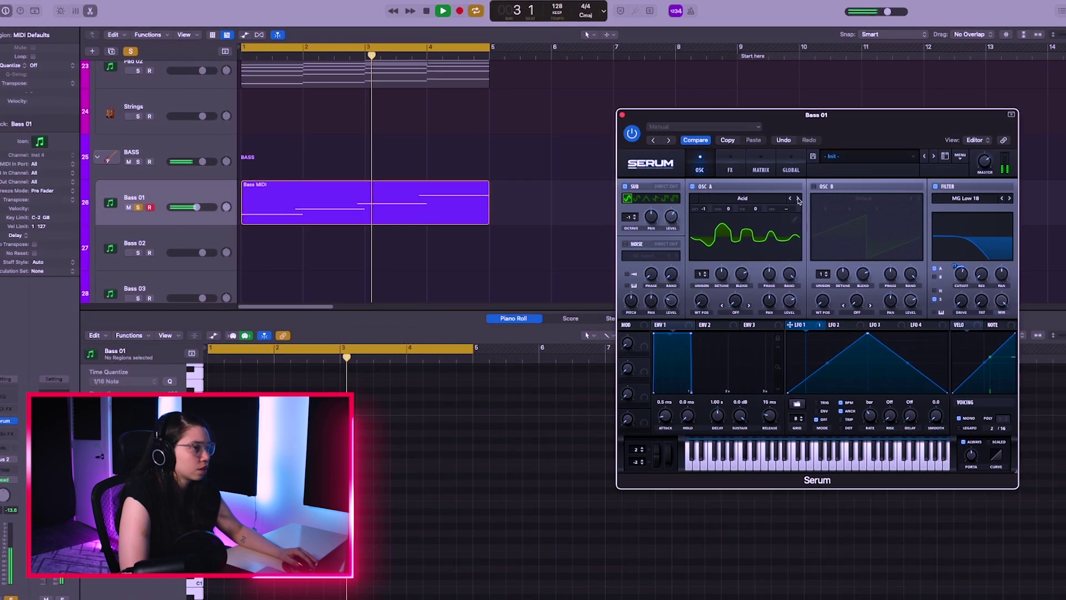
click(797, 200)
click(802, 199)
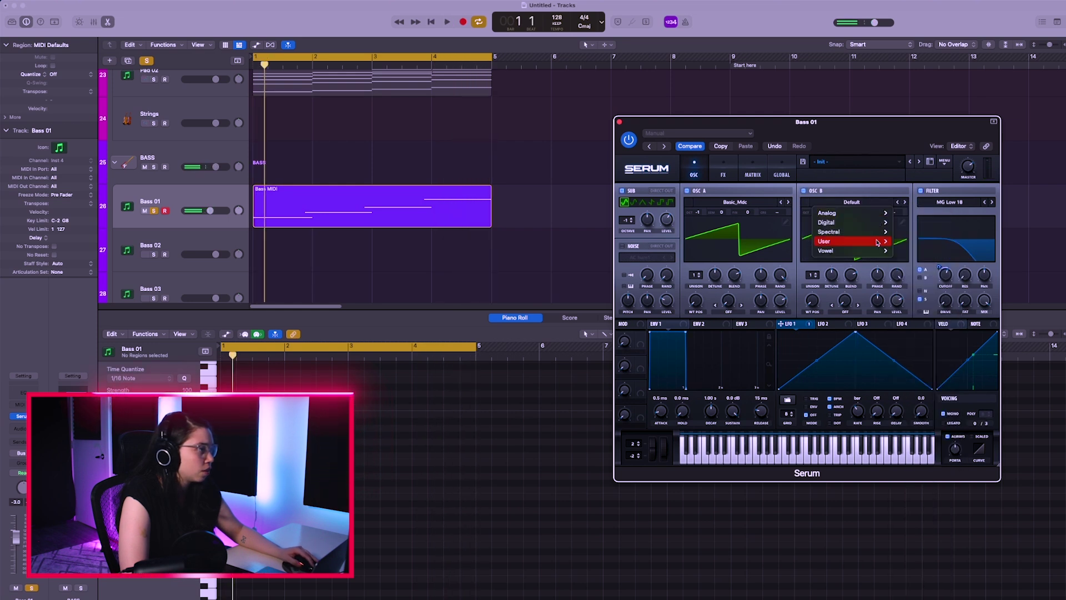
Load the Spectral wavetable Monster 1 [SL] in OSC B and set OSC A's warp mode to FM (from B).
mouse_move(880, 234)
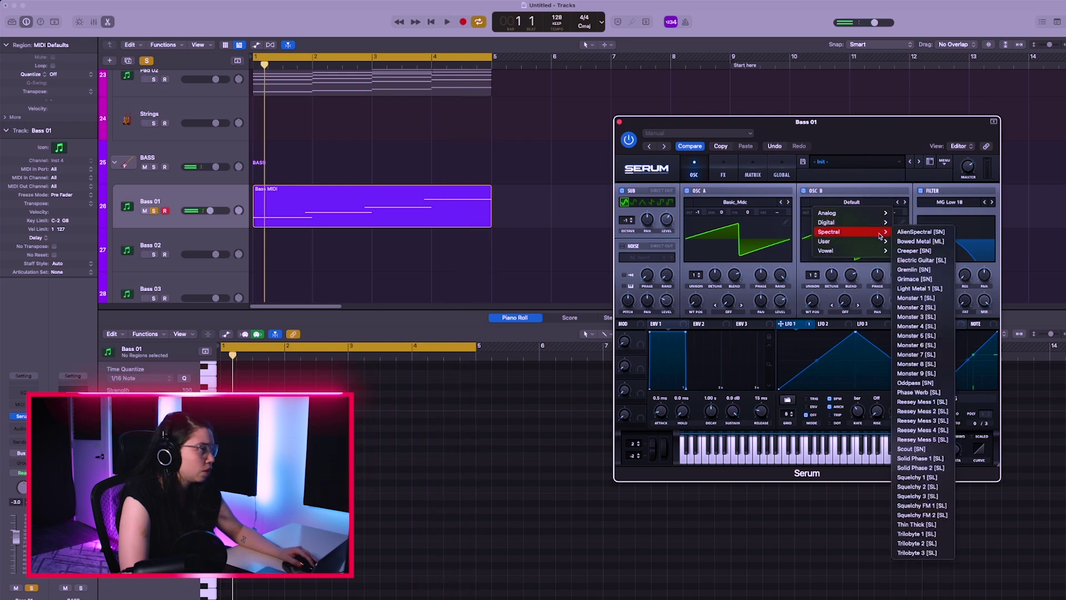
click(923, 299)
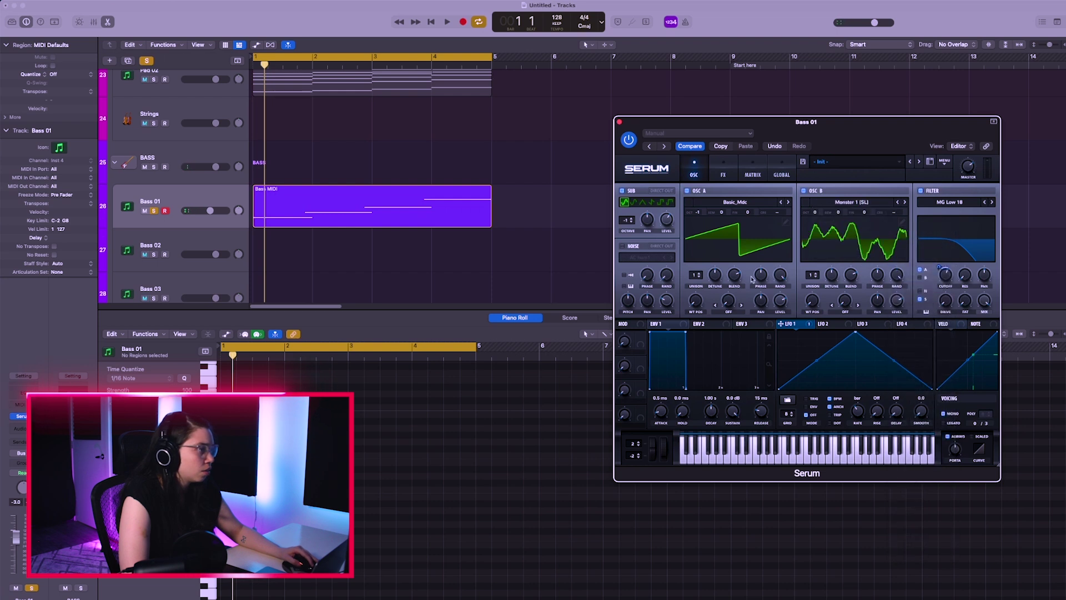
click(728, 312)
click(763, 494)
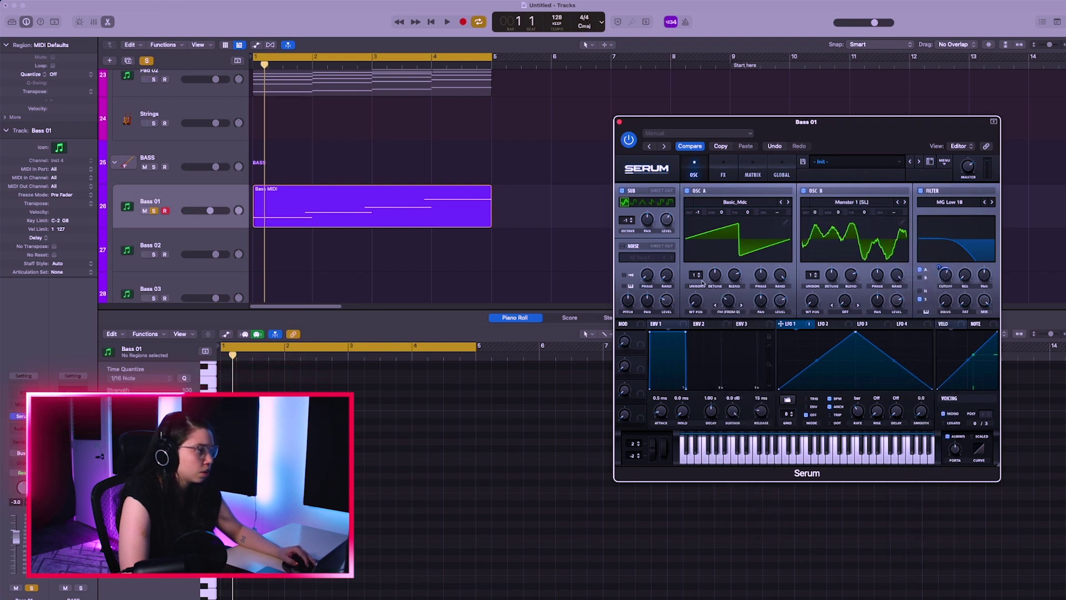
Try out the FM warp amount on OSC A during playback, turn off OSC B and replay the bass.
drag(858, 144, 854, 136)
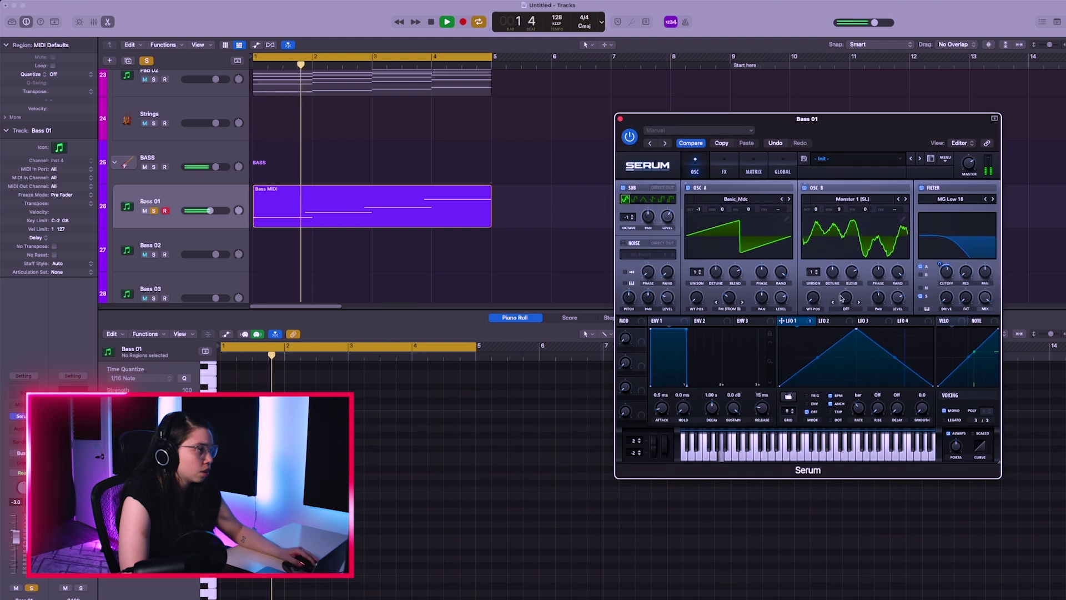
mouse_move(817, 217)
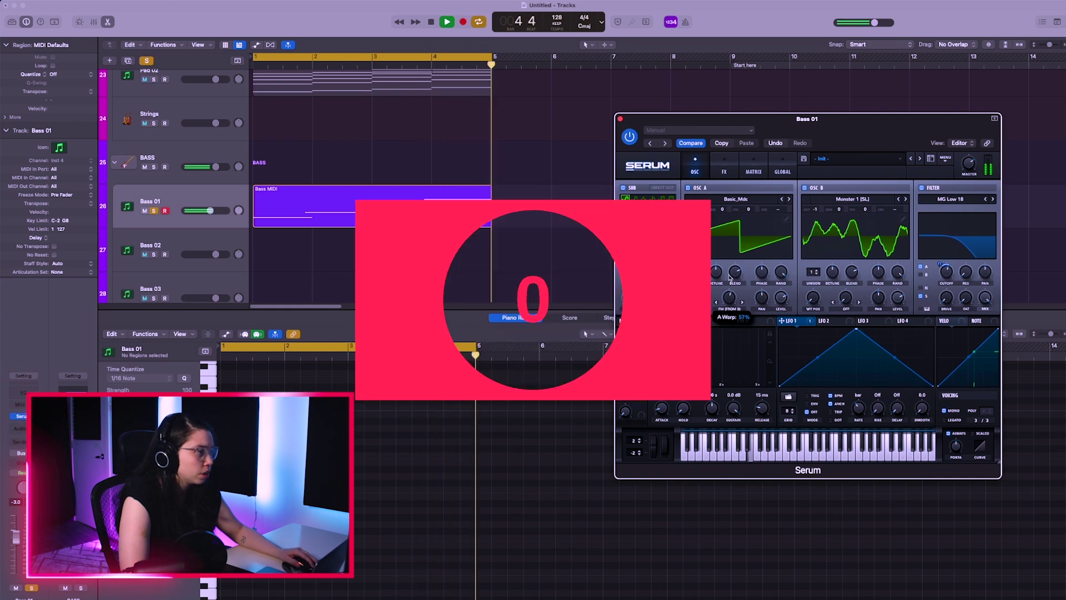
key(space)
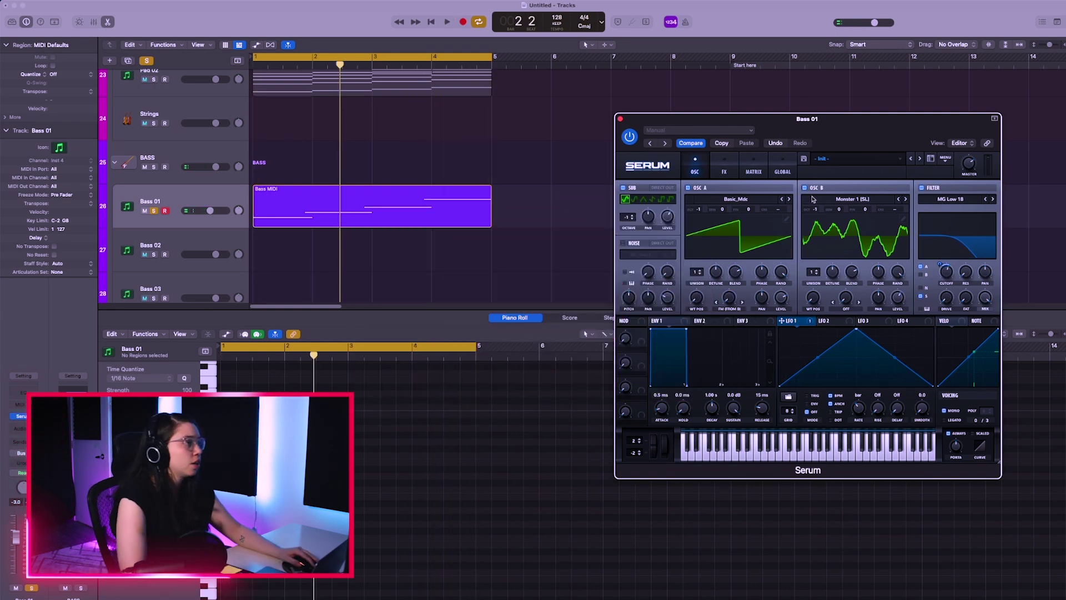
click(803, 187)
drag(840, 137, 842, 128)
key(space)
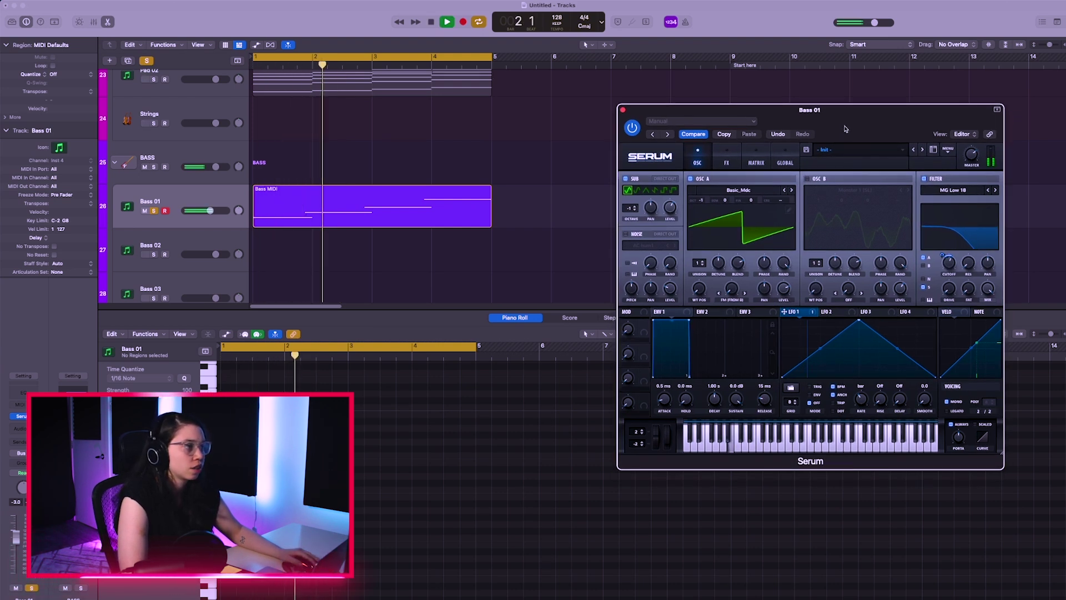
Save the Bass 01 patch as a Serum preset.
click(807, 149)
text(M)
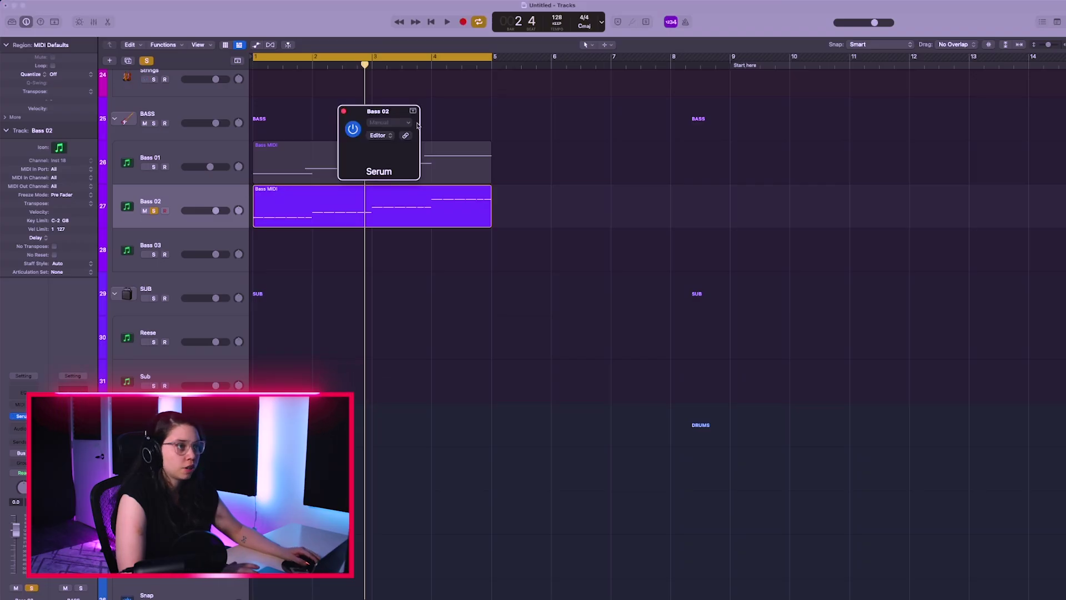
Set OSC A's octave to -1 and its unison to 12 voices in the Bass 02 Serum while playing the loop.
drag(538, 109, 732, 143)
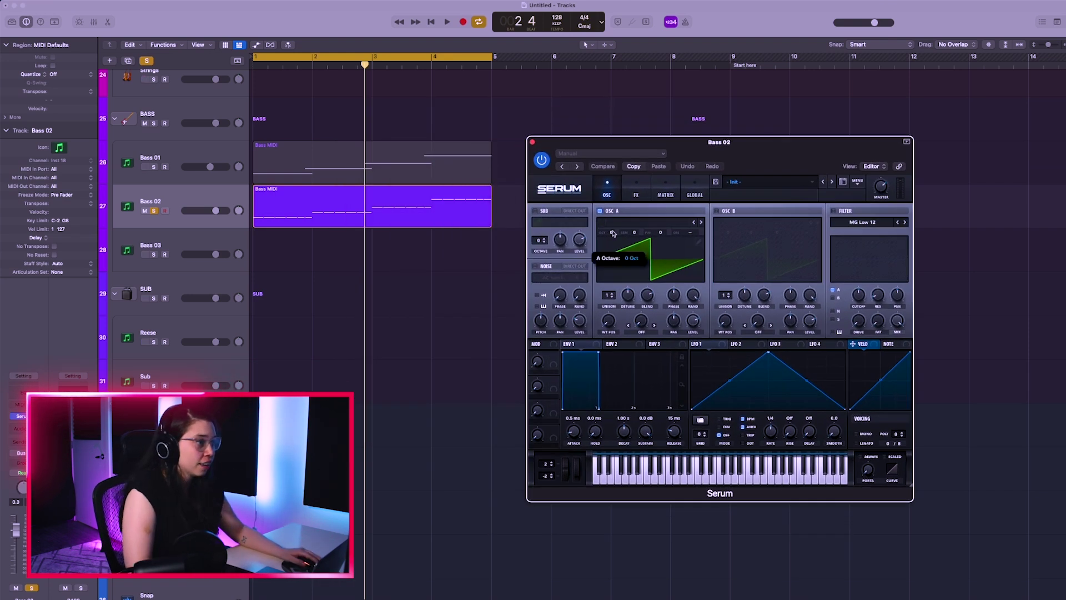
key(space)
drag(614, 240, 610, 230)
key(space)
drag(609, 294, 616, 353)
key(space)
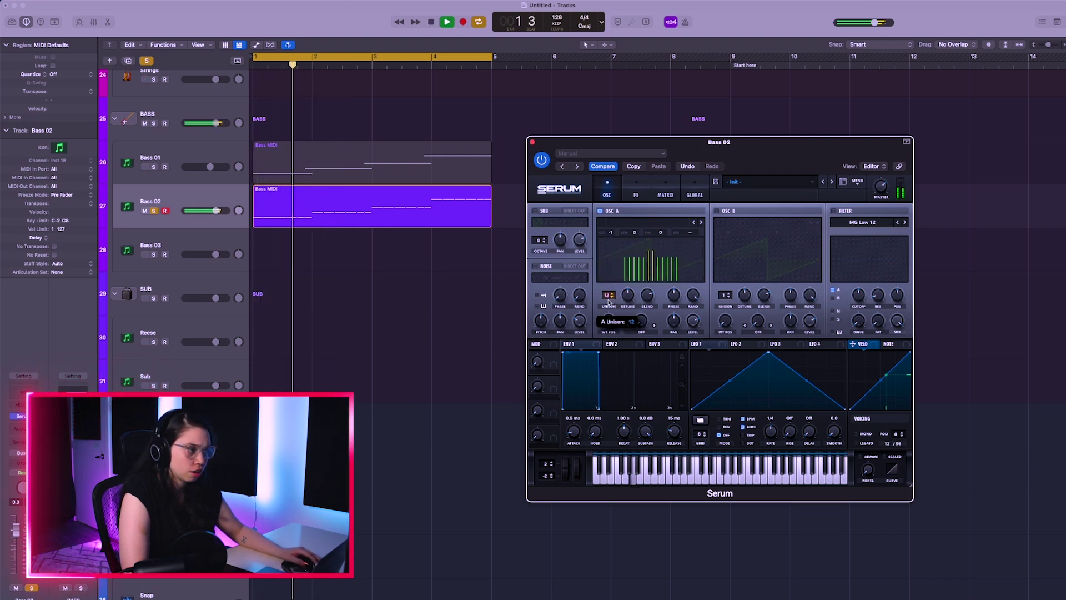
Shape Env 1 in the Bass 02 Serum into a fast decay with a sustain of about -17.1 dB, checking it during playback.
key(space)
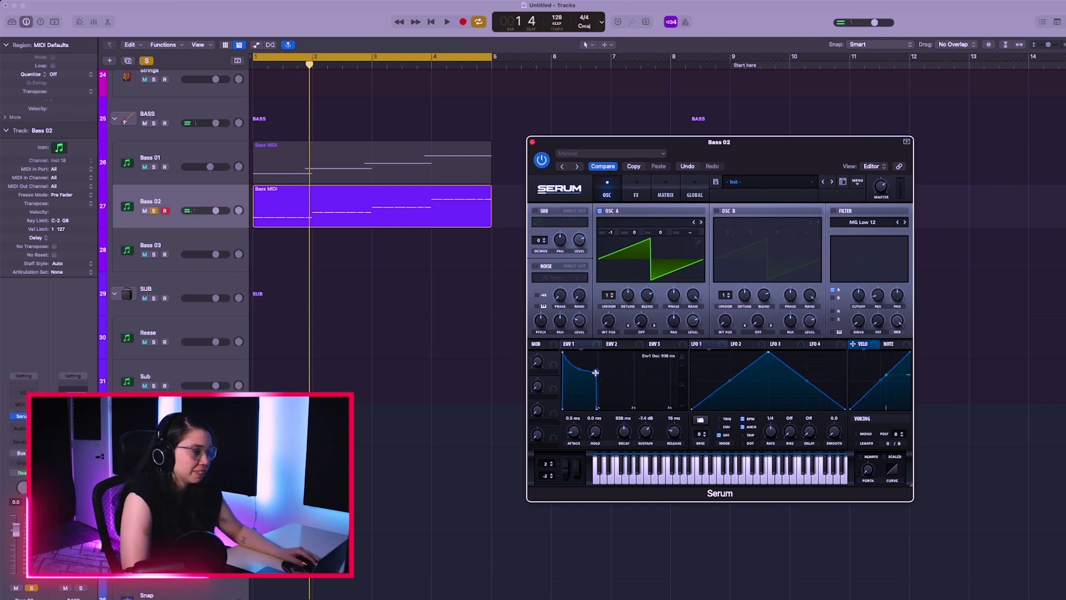
key(space)
drag(585, 395, 583, 394)
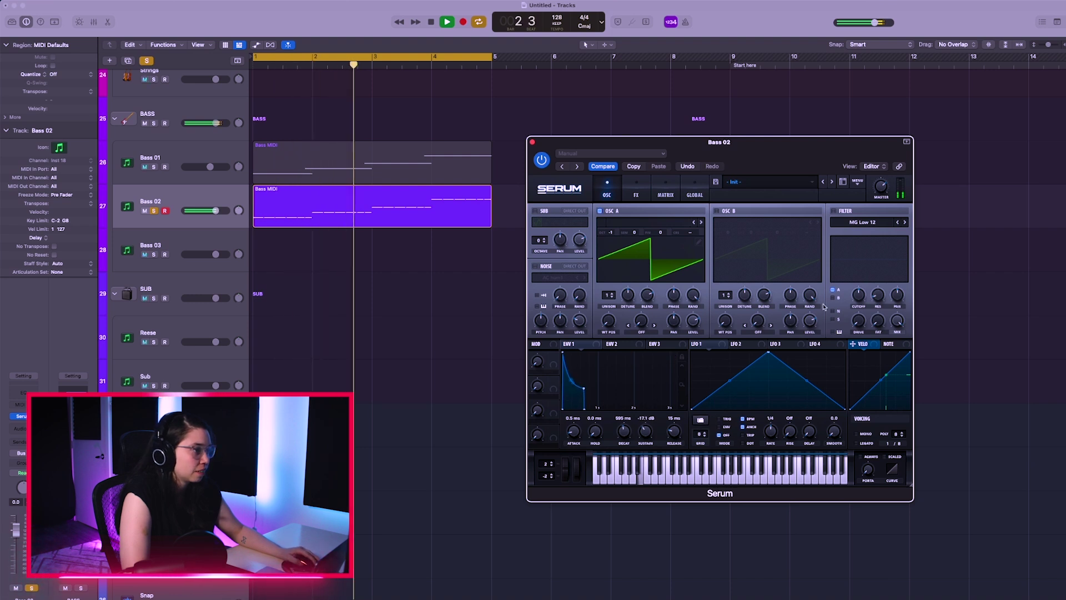
Enable the MG Low 12 filter, modulate its cutoff with Env 2 at 262 ms decay and 0% sustain, and tune the cutoff during playback.
click(618, 344)
key(space)
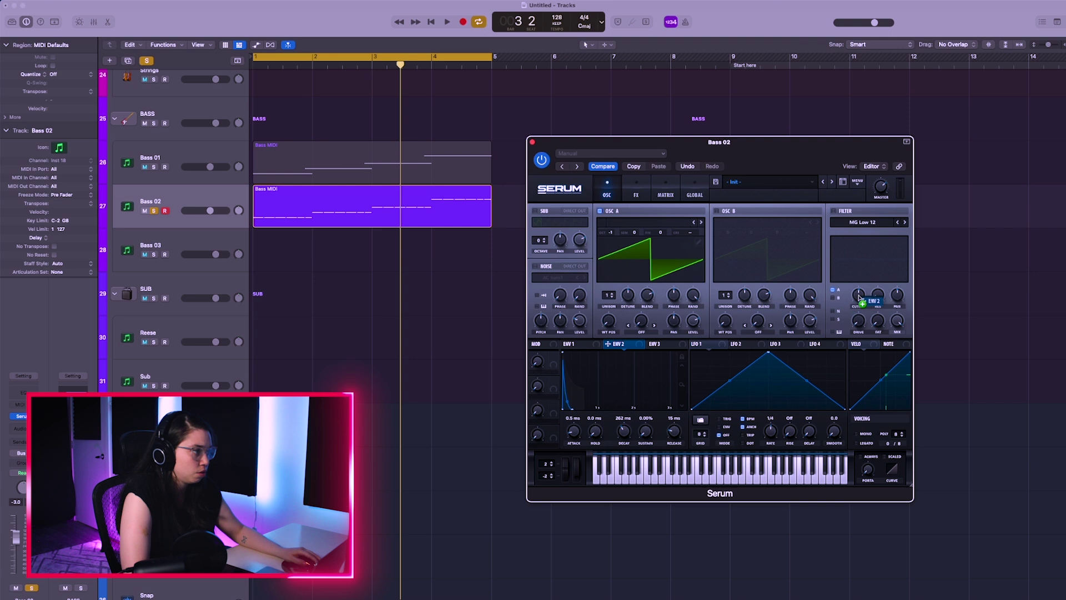
click(834, 211)
key(space)
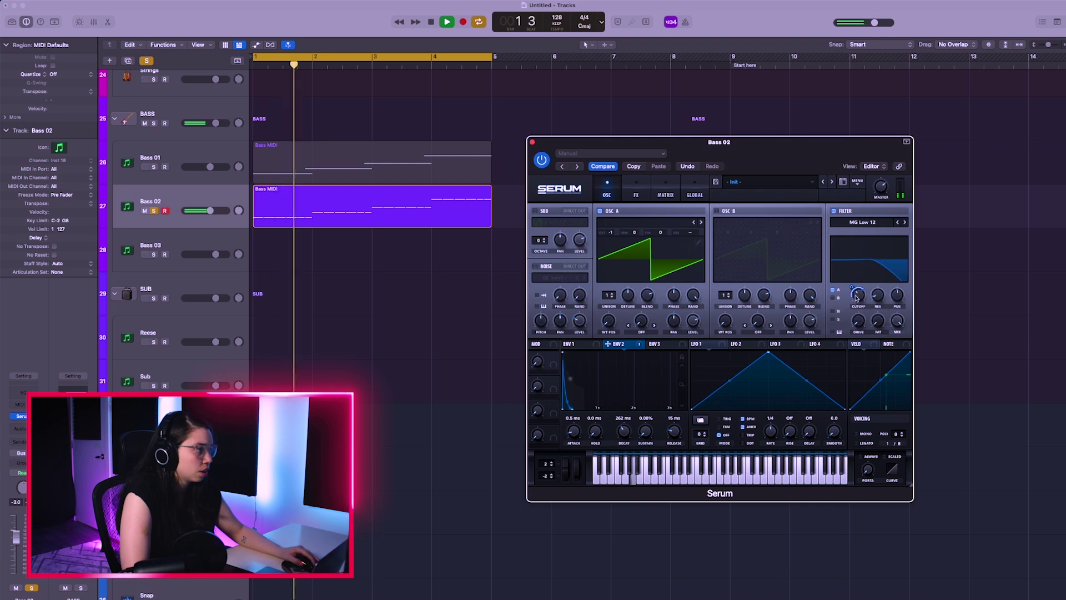
drag(857, 299, 846, 233)
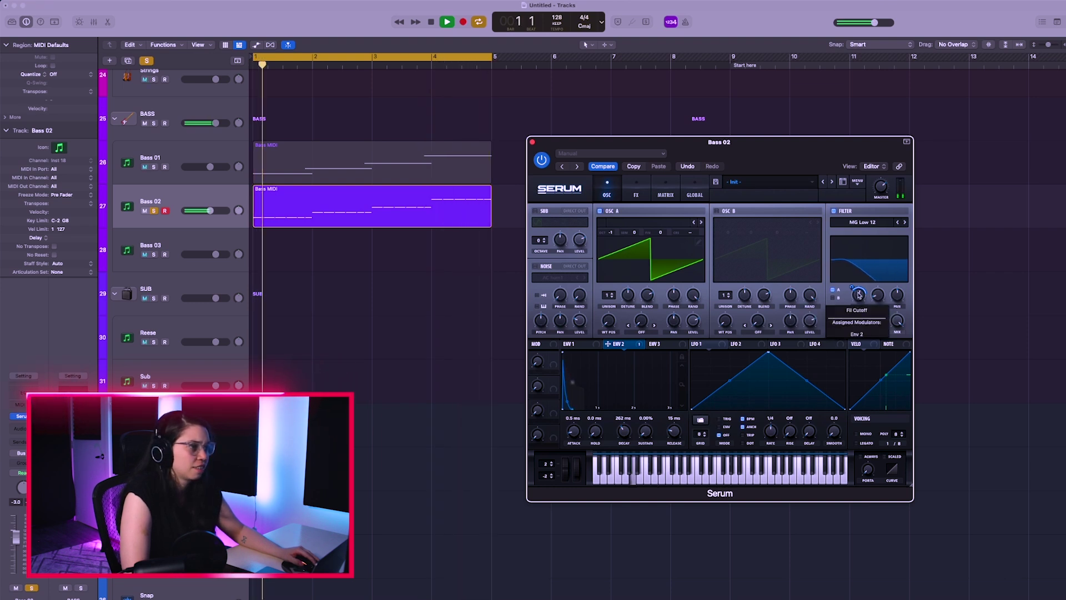
Enable the noise oscillator with the ARP white sample and adjust its level with Env 2 modulation.
click(535, 267)
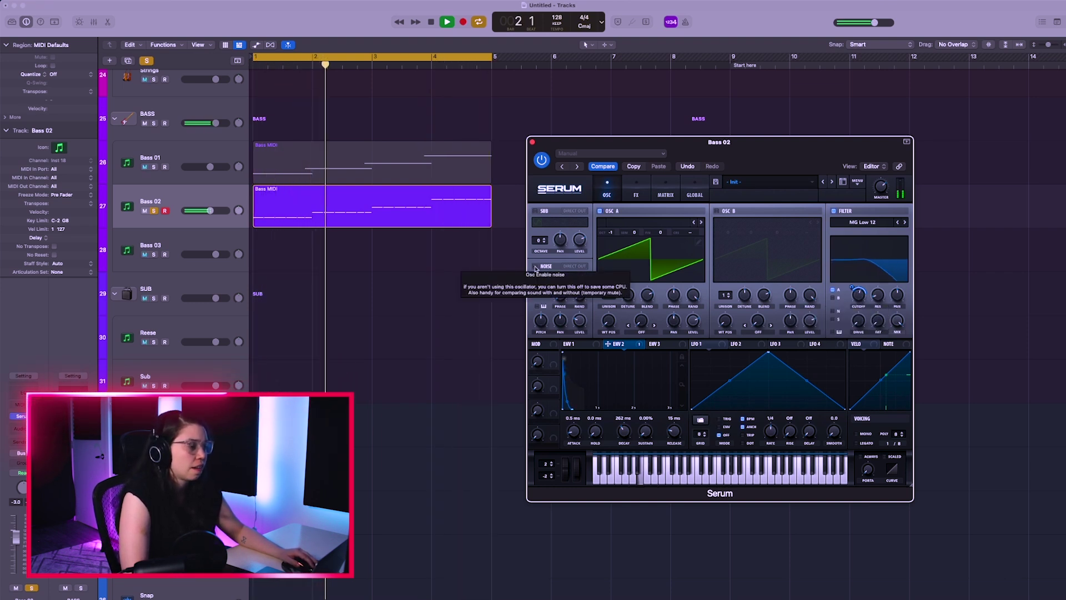
click(583, 277)
click(584, 277)
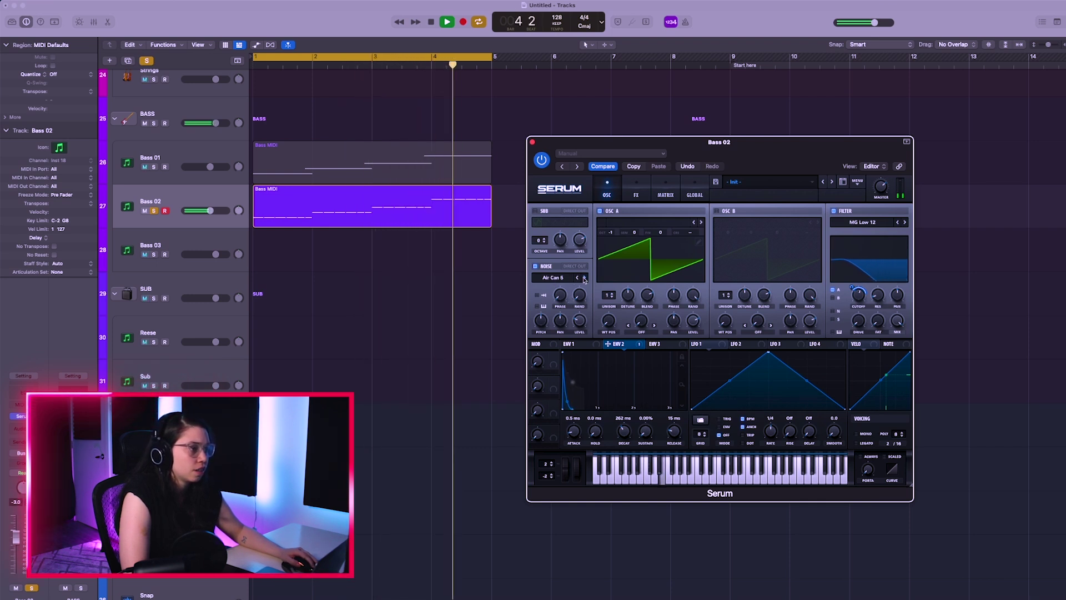
click(577, 278)
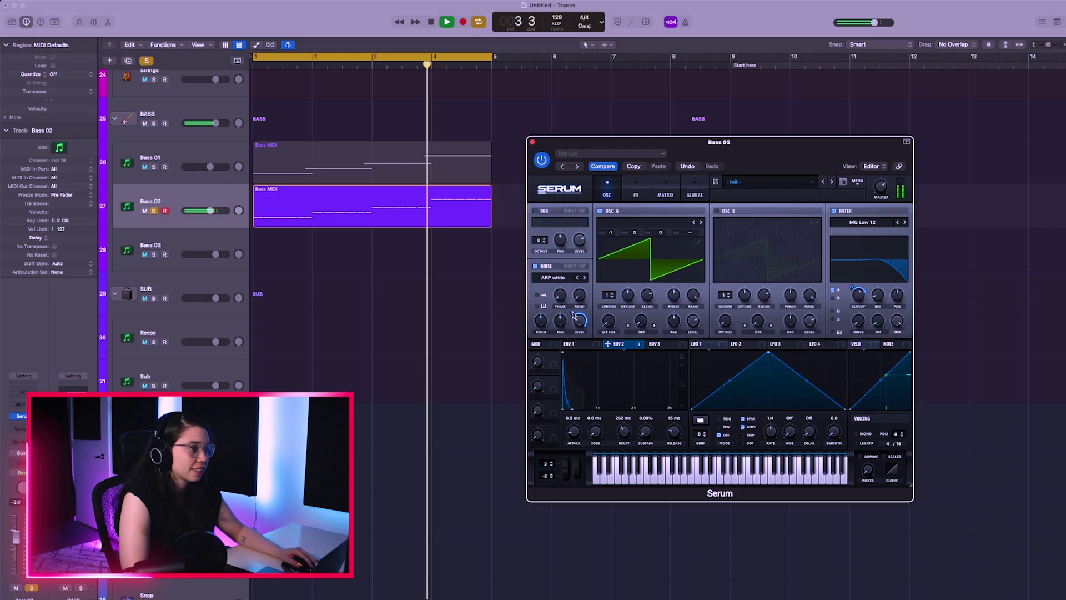
drag(575, 314, 575, 338)
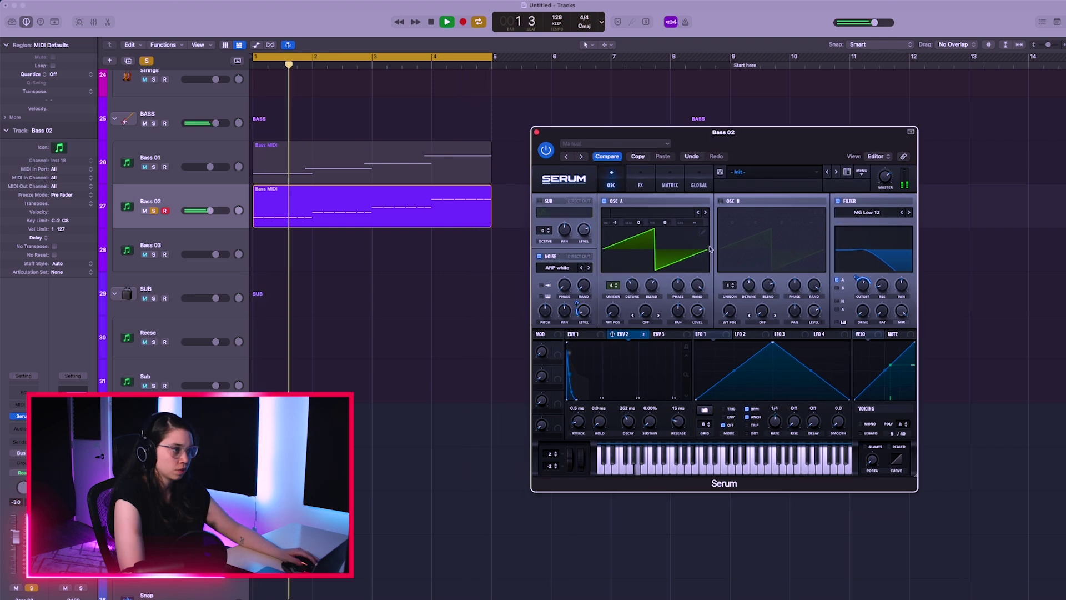
Replay the Bass 02 loop to check how the noise layer sits with the filtered bass.
drag(762, 148, 751, 145)
key(space)
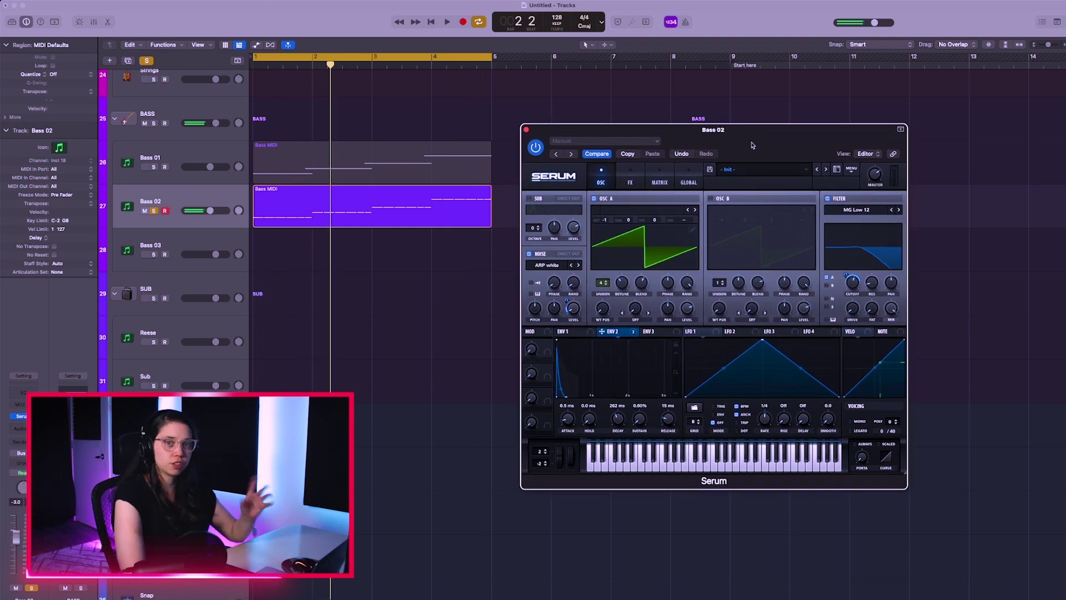
drag(753, 145, 770, 142)
key(space)
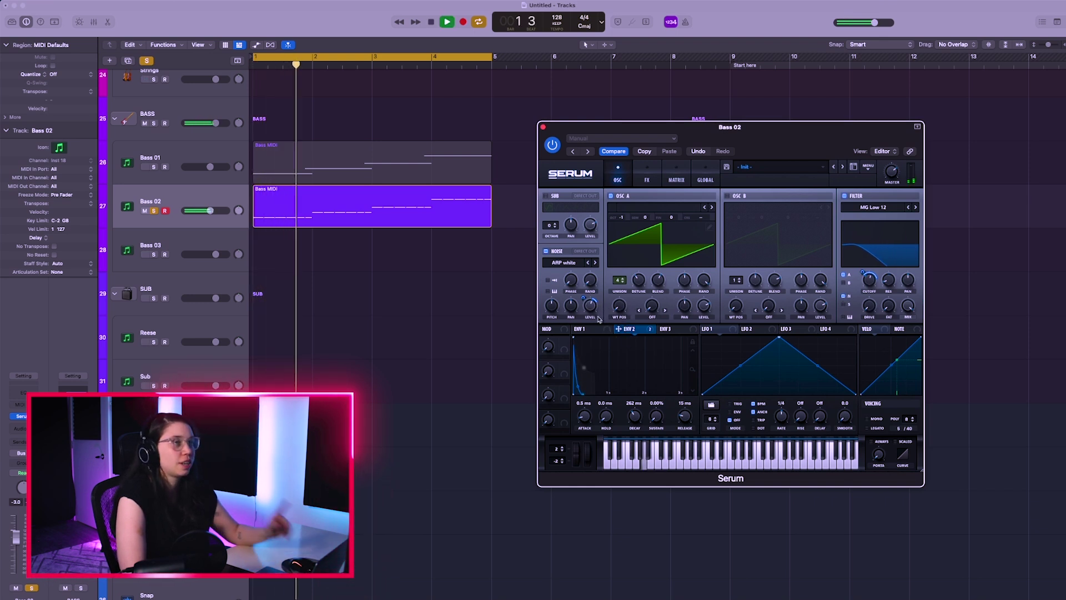
key(space)
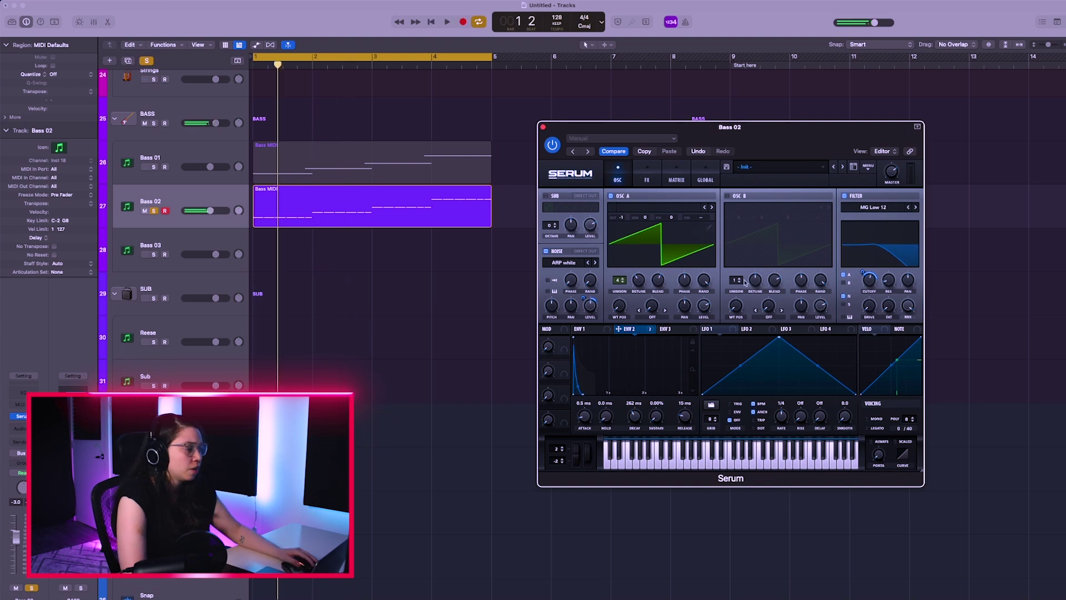
Turn on OSC B with the Spectral wavetable Monster 1 [SL] and set OSC A's warp mode to FM (from B).
click(728, 196)
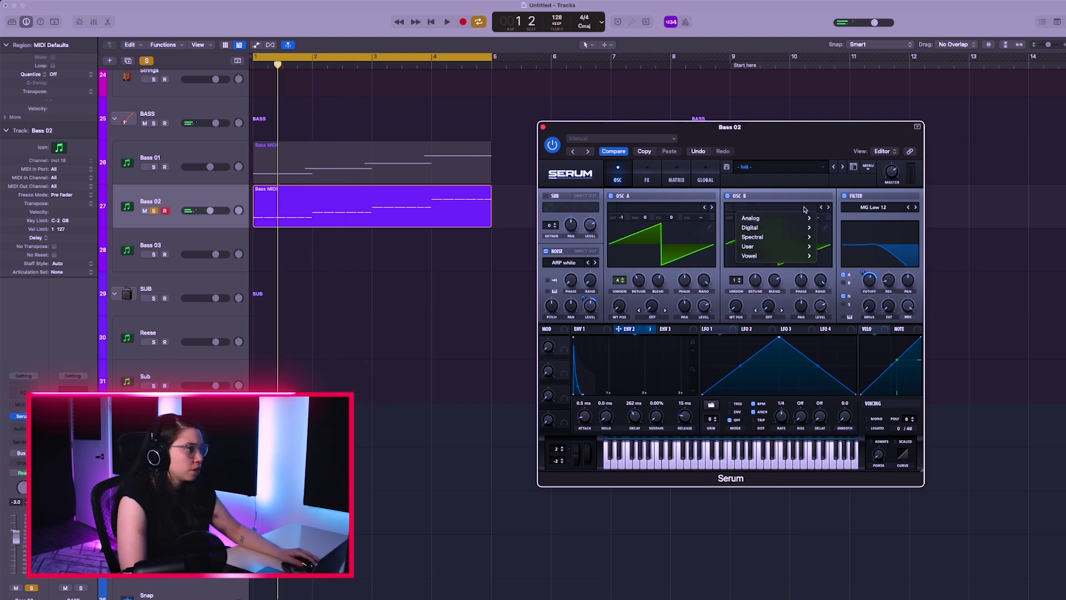
mouse_move(801, 238)
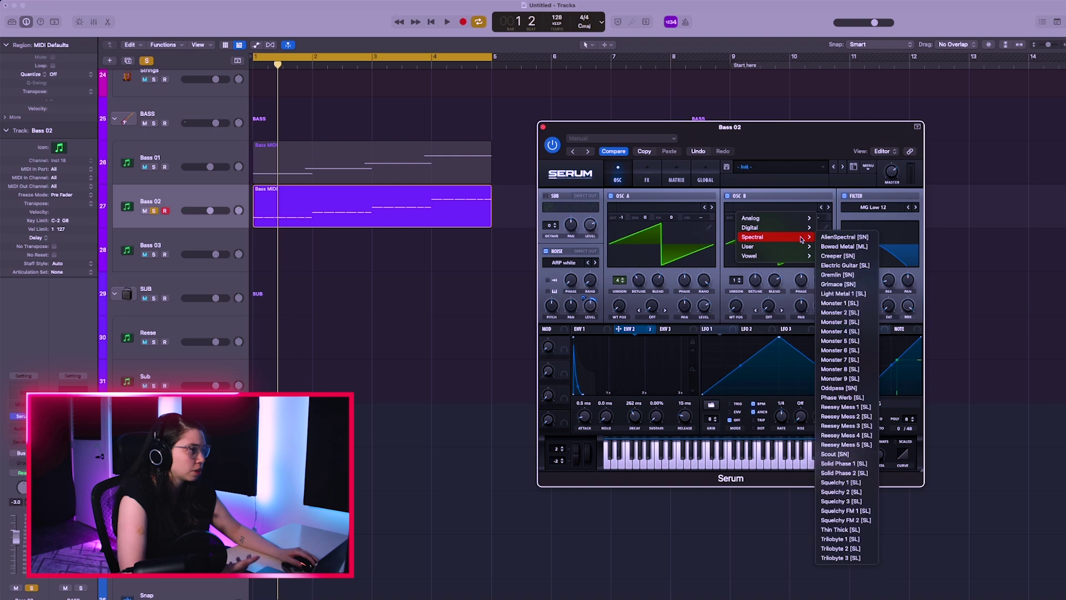
click(847, 307)
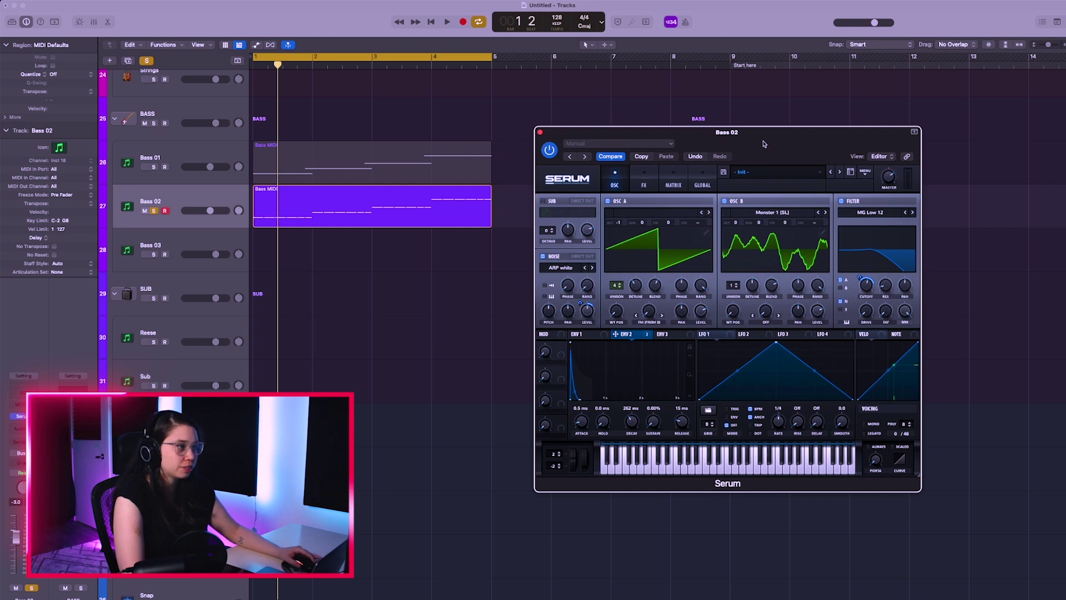
Set OSC B's octave to -1 and adjust OSC A's FM warp amount while the loop plays.
key(space)
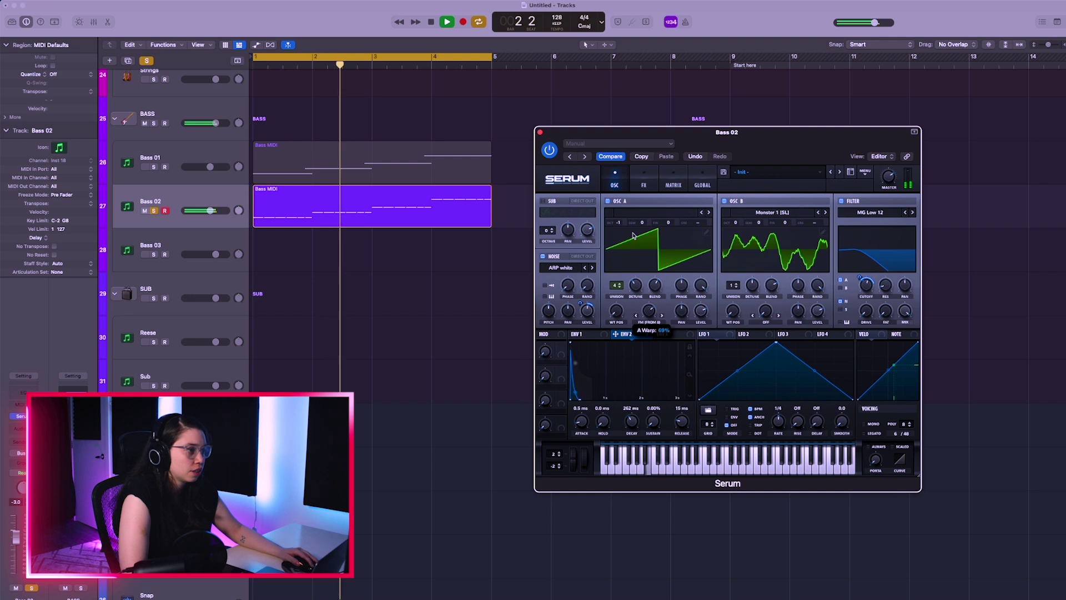
mouse_move(736, 222)
mouse_down()
mouse_move(735, 248)
mouse_move(734, 233)
mouse_up()
drag(650, 309, 653, 316)
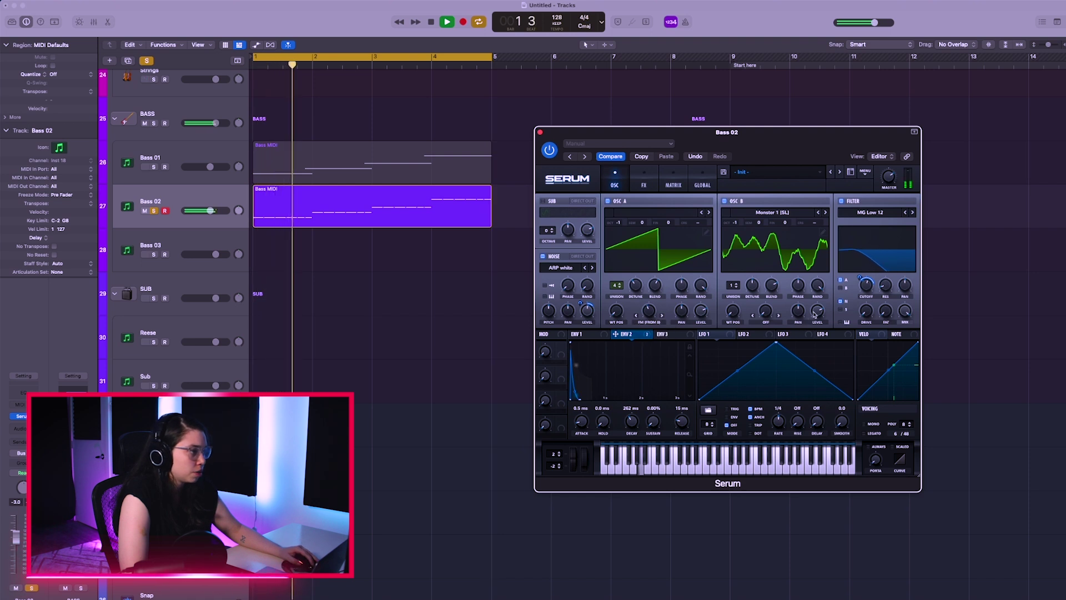
Set OSC B's level to 30% and its unison to 4 voices.
mouse_move(817, 317)
drag(818, 321, 818, 317)
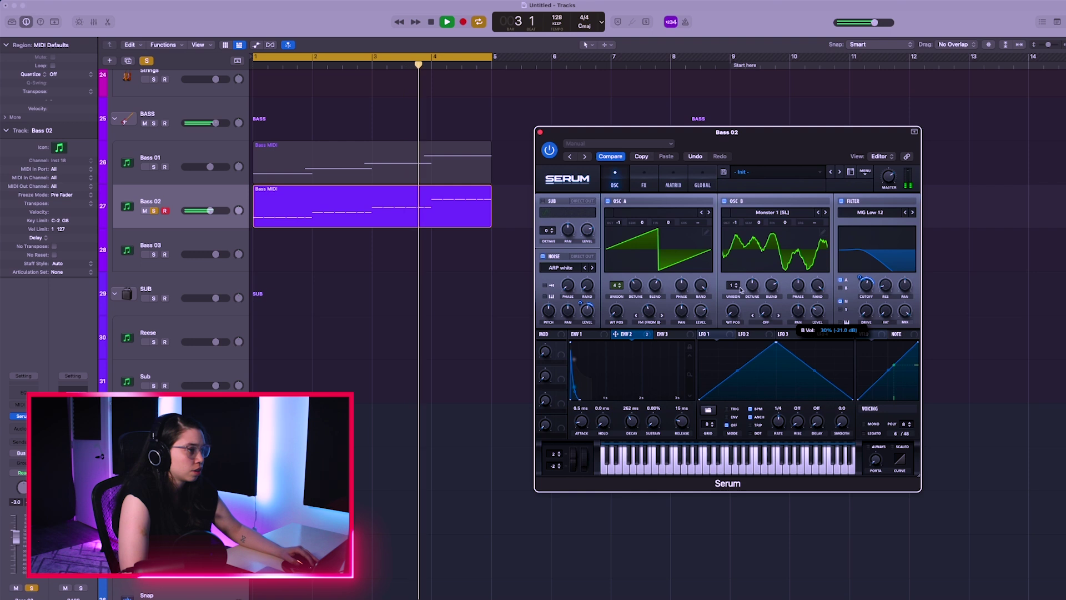
drag(740, 290, 732, 262)
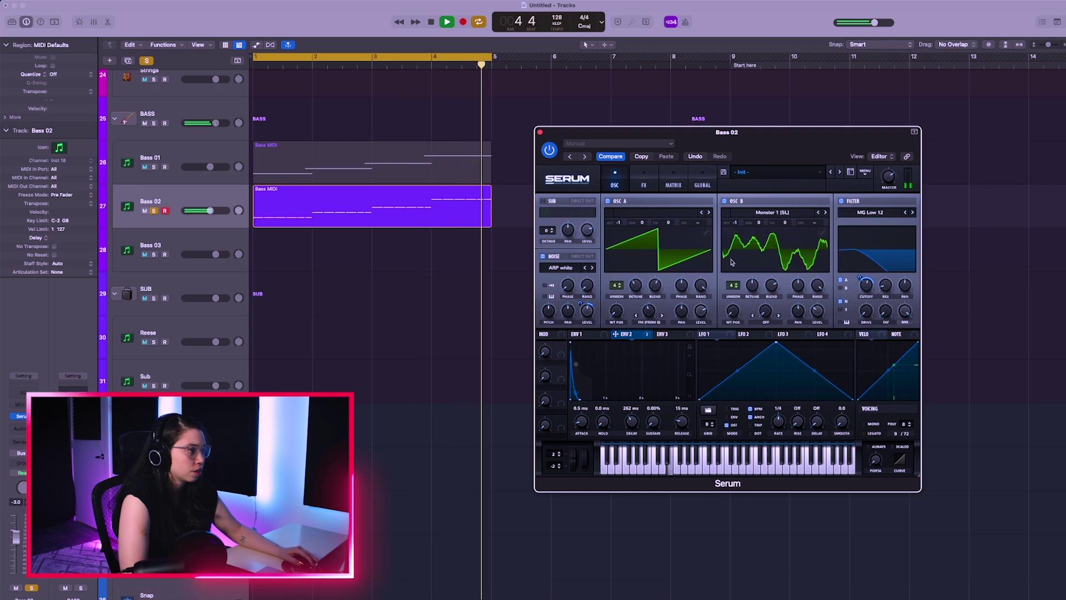
Audition the Hyper/Dimension effect and turn it off, then enable Diode 1 distortion and adjust its drive and mix.
drag(666, 132, 675, 129)
click(652, 178)
click(554, 199)
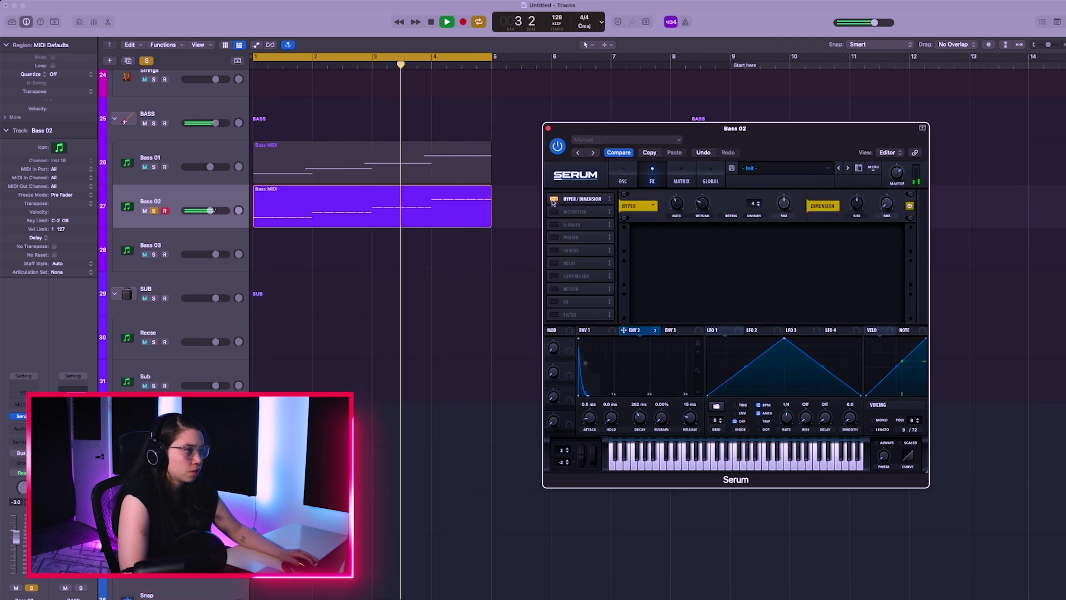
click(554, 199)
click(553, 212)
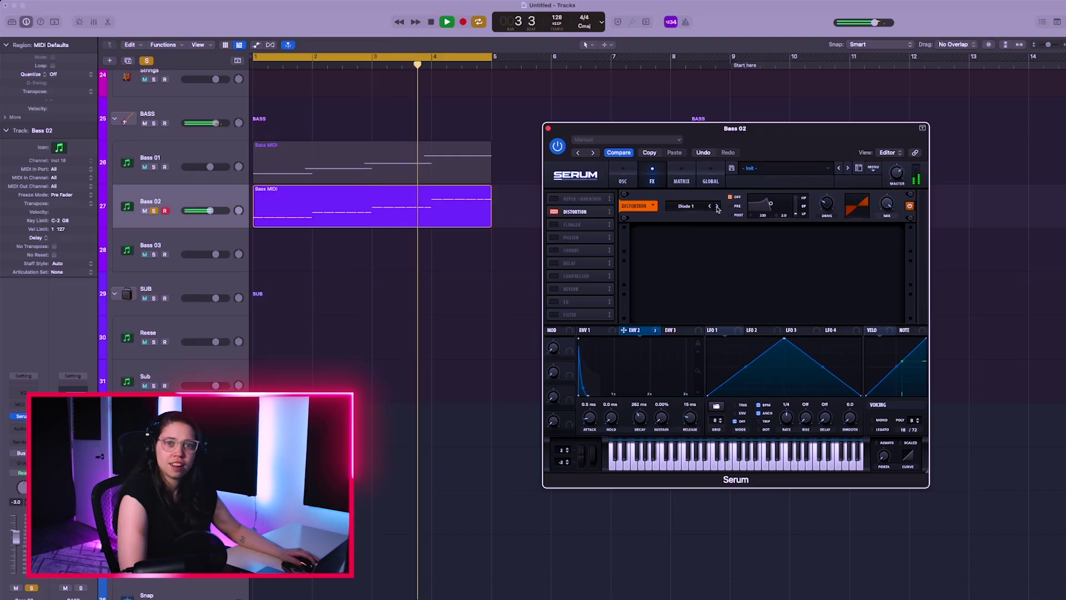
drag(826, 192, 823, 162)
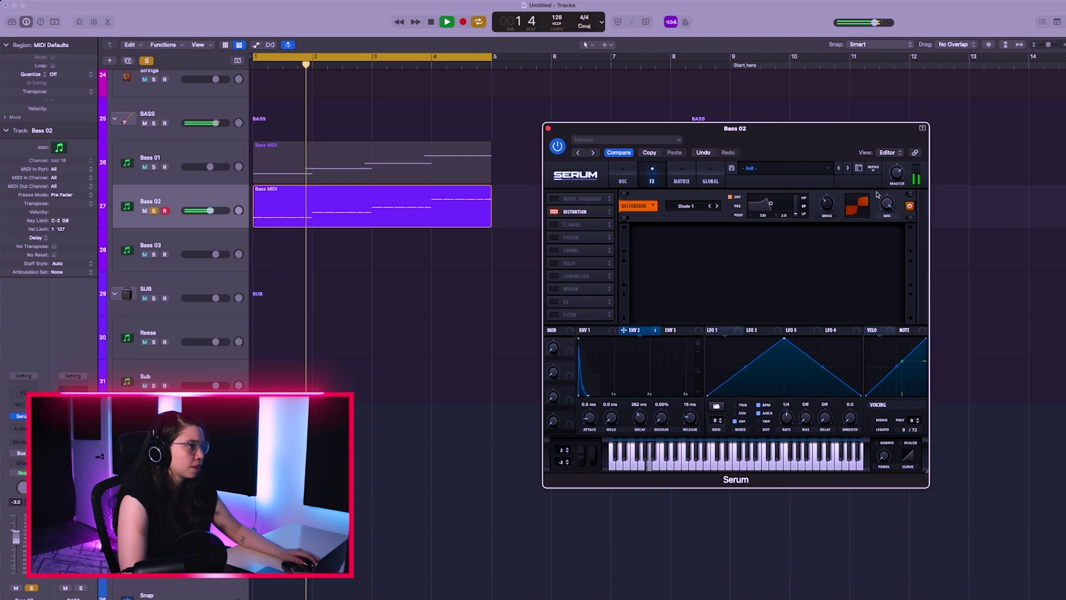
mouse_move(885, 212)
drag(887, 214, 886, 267)
drag(887, 217, 886, 205)
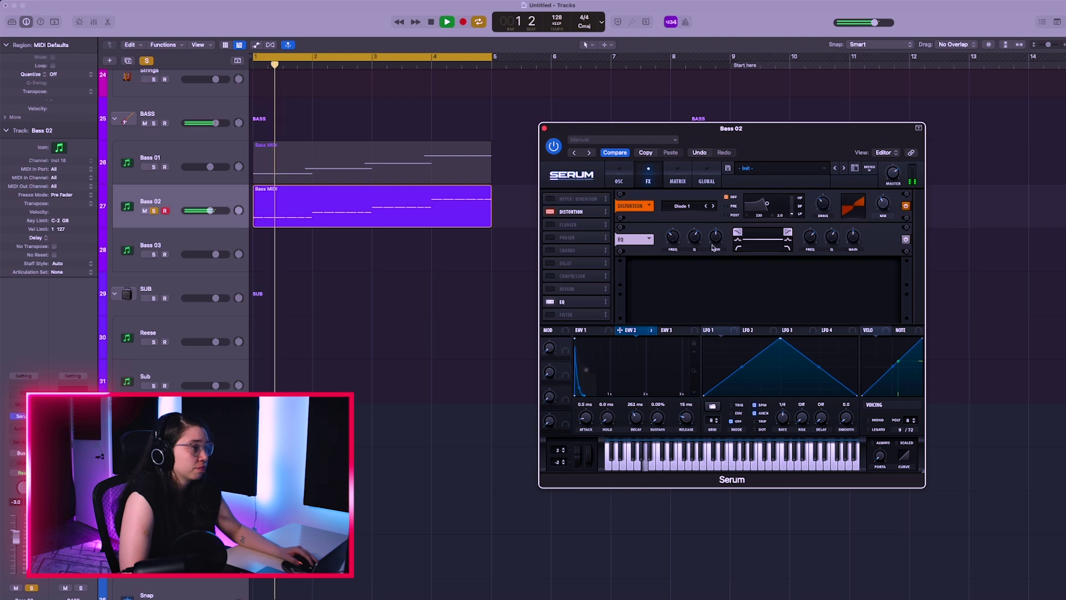
Switch the EQ effect's low band to a low-cut shape and tune its frequency to about 168 Hz and its Q.
click(737, 248)
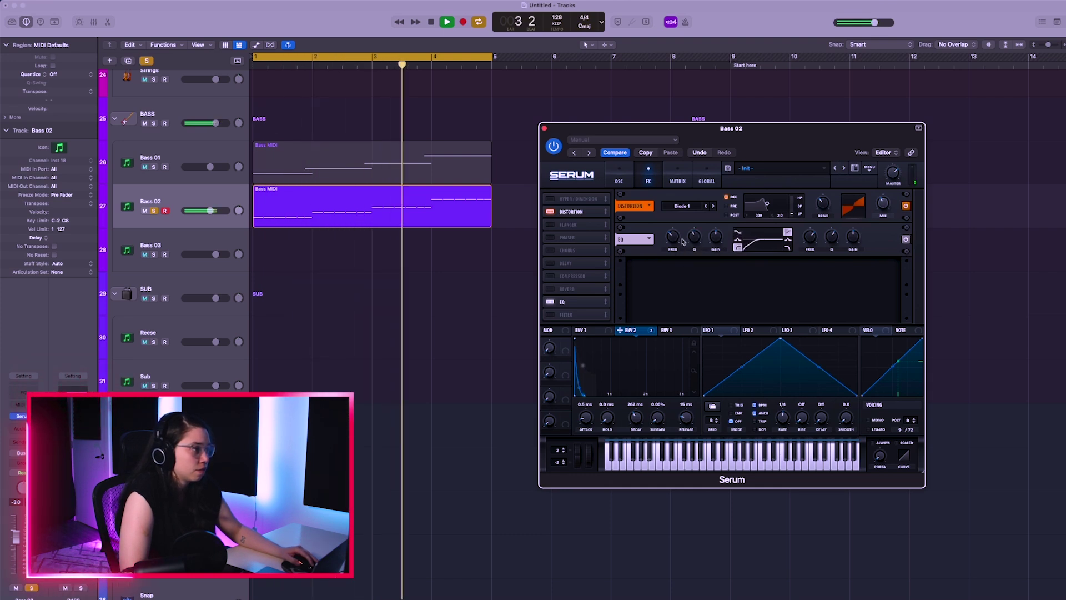
drag(673, 240, 678, 259)
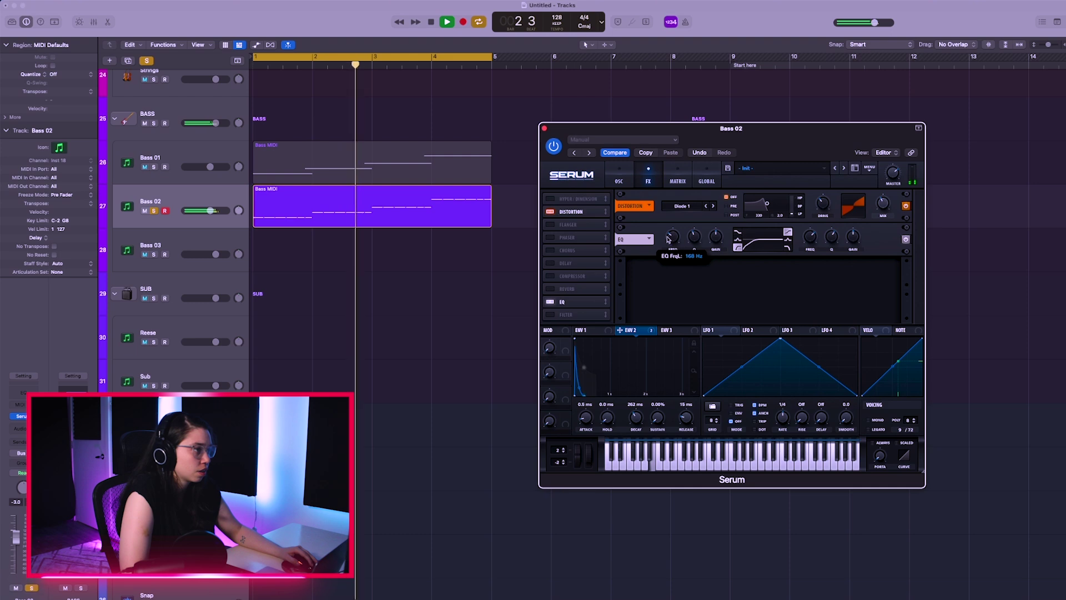
drag(706, 240, 710, 251)
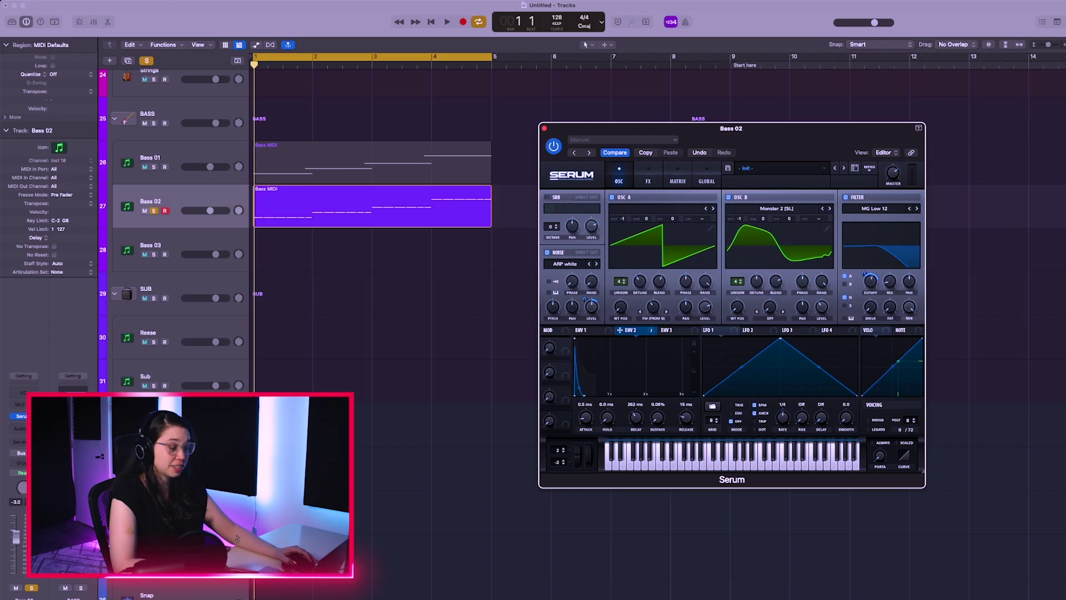
Replay the finished bass and save the Bass 02 patch as a Serum preset.
drag(757, 141, 764, 142)
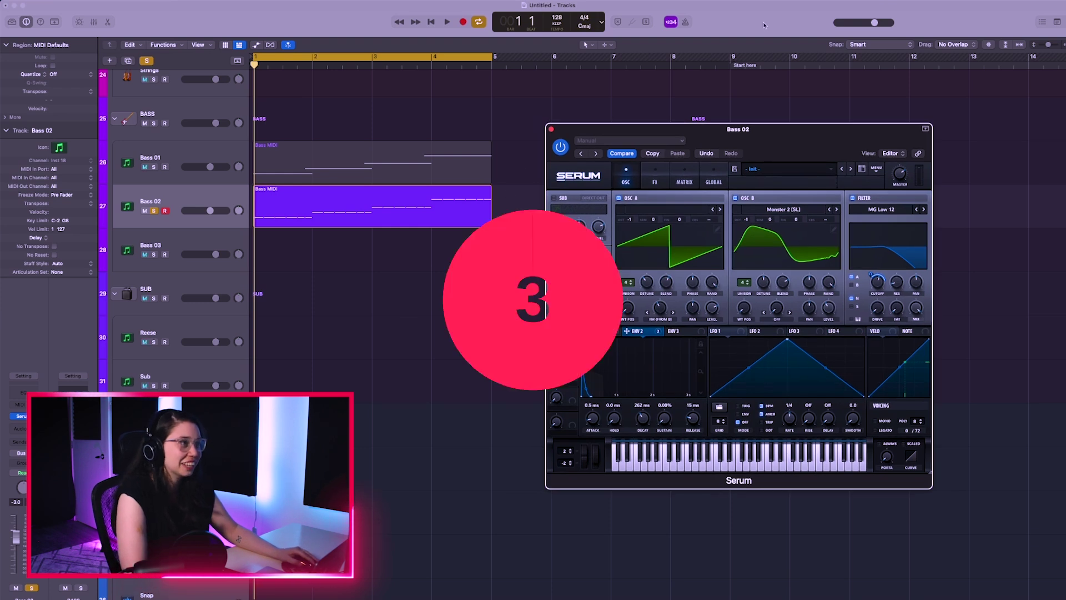
key(space)
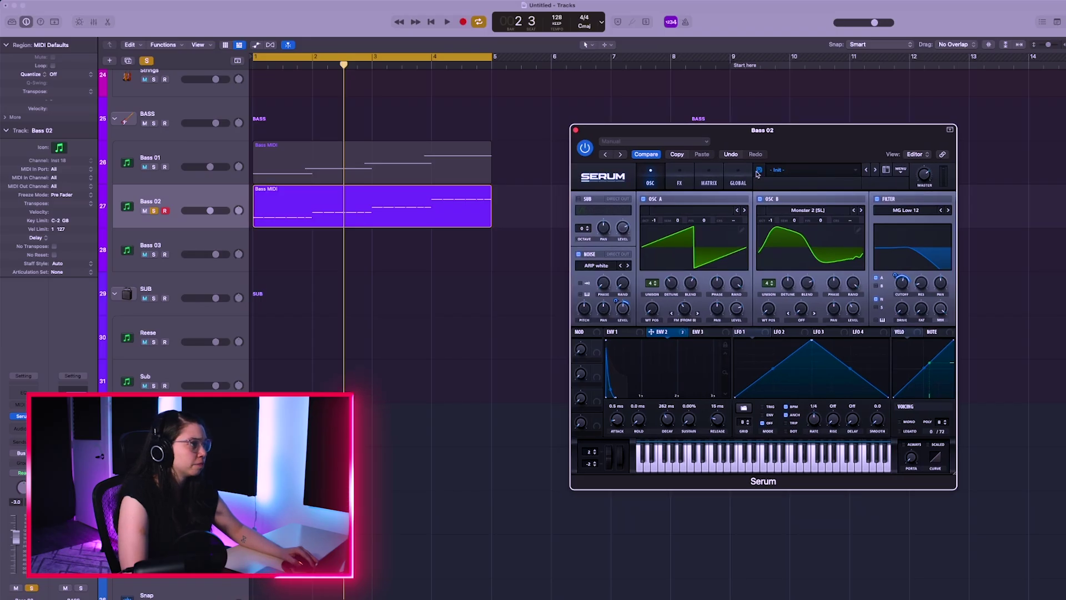
click(758, 171)
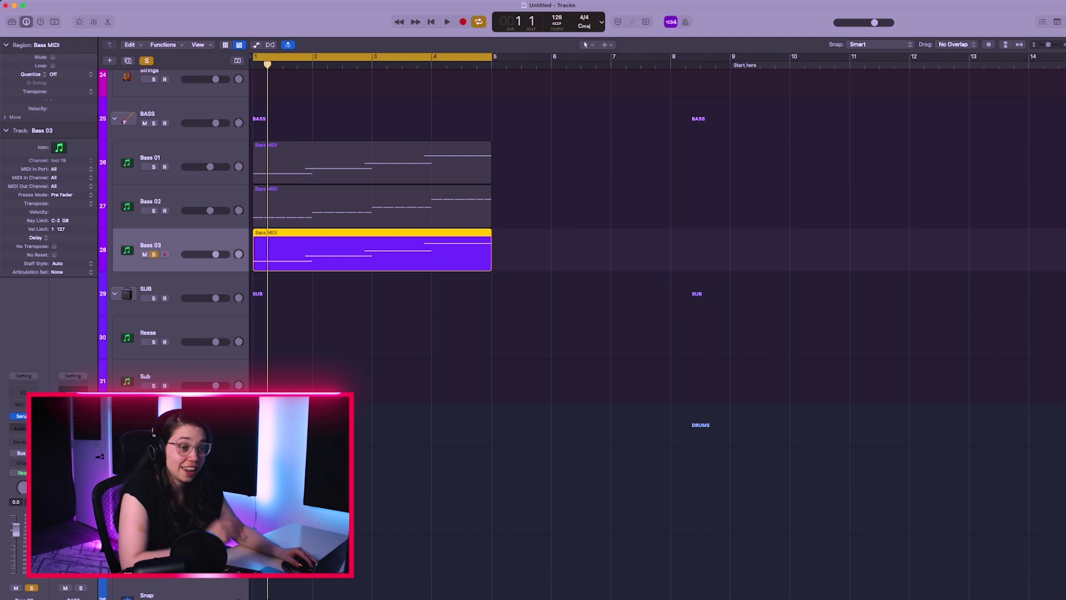
Open Serum on the Bass 03 track and load the Analog wavetable MB Saw in OSC A.
click(24, 421)
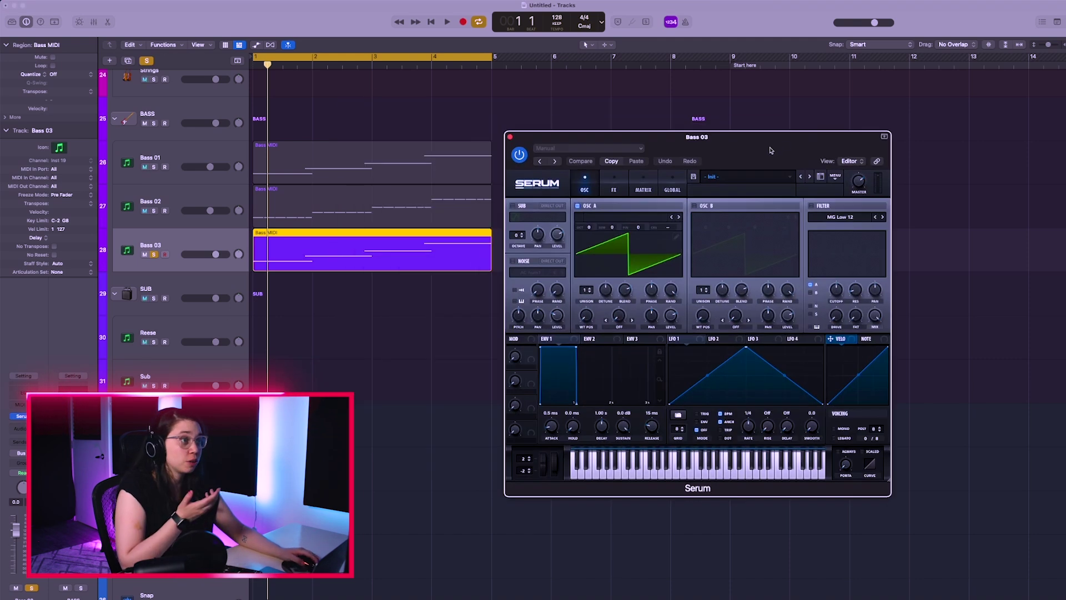
key(space)
mouse_move(705, 230)
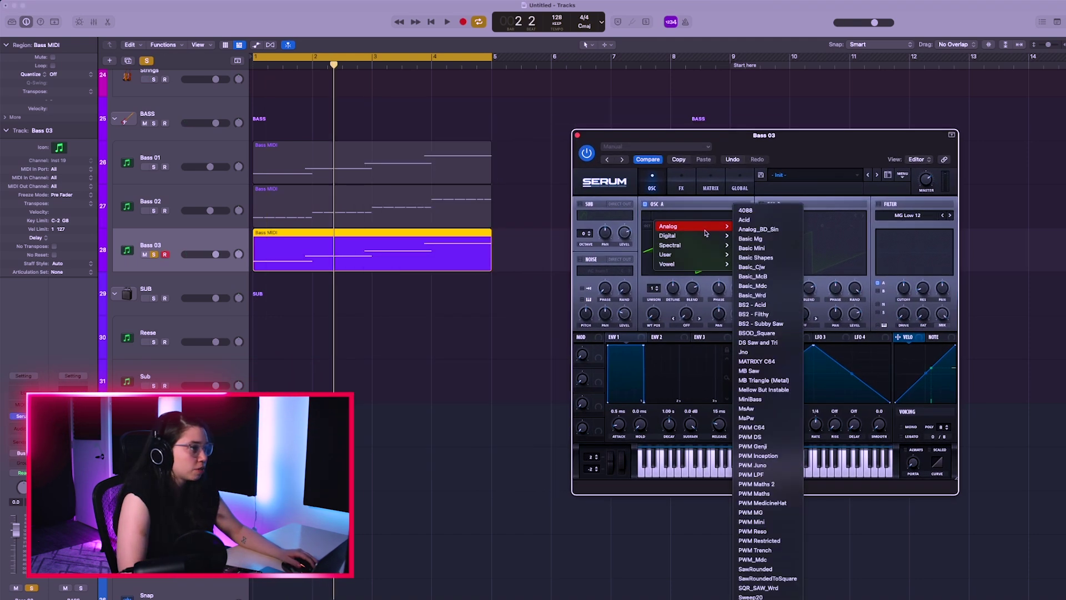
click(750, 371)
Set OSC A's unison to 4 voices in the Bass 03 Serum and replay the loop to check the sound.
key(space)
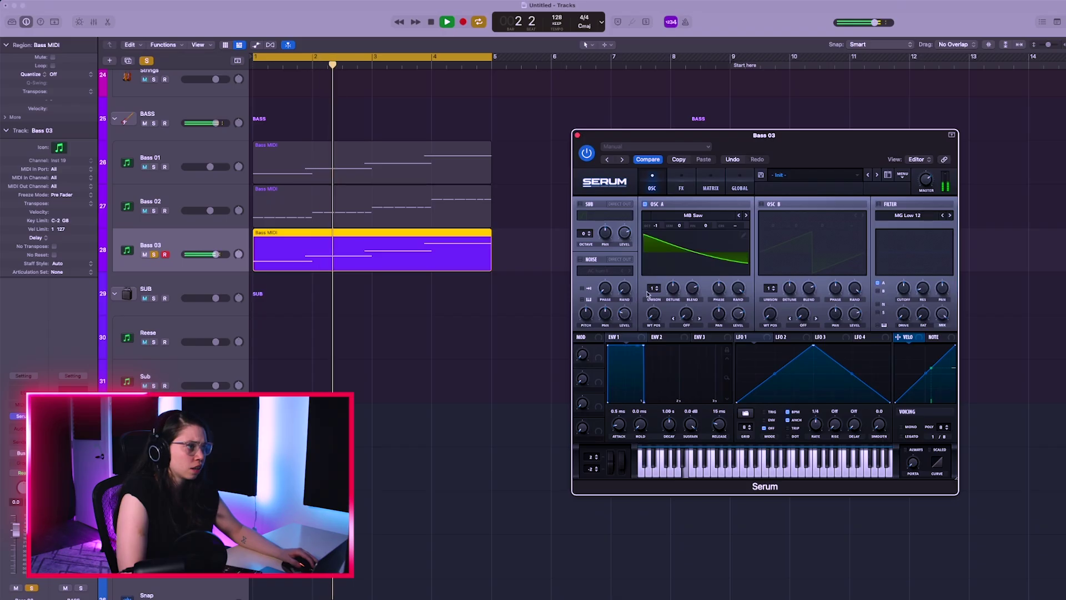
drag(654, 288, 653, 269)
key(space)
mouse_move(793, 150)
mouse_down()
mouse_move(797, 160)
mouse_move(782, 166)
mouse_up()
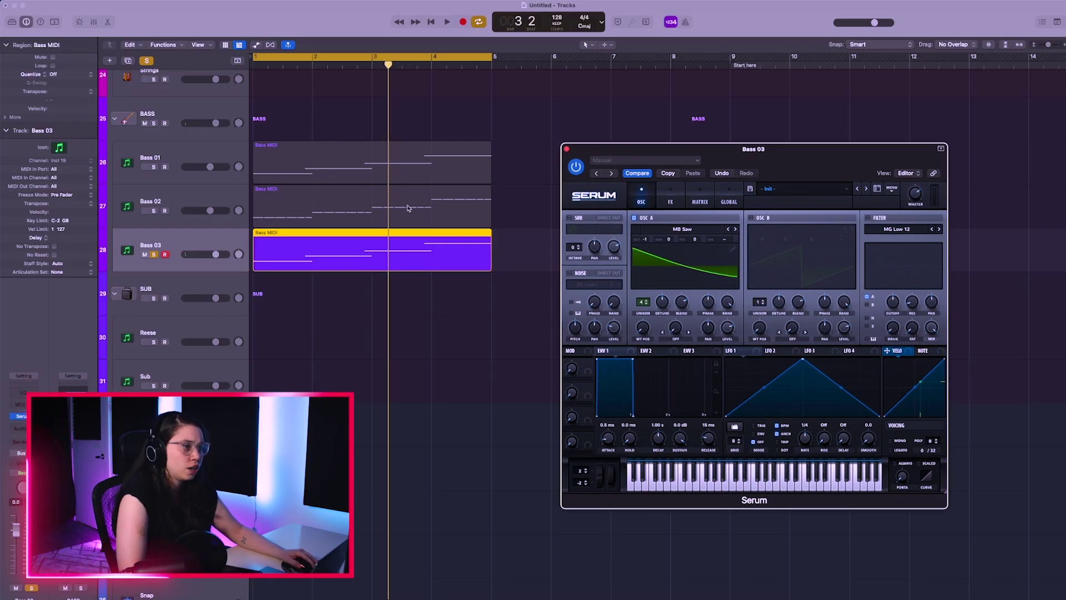
drag(786, 154, 775, 159)
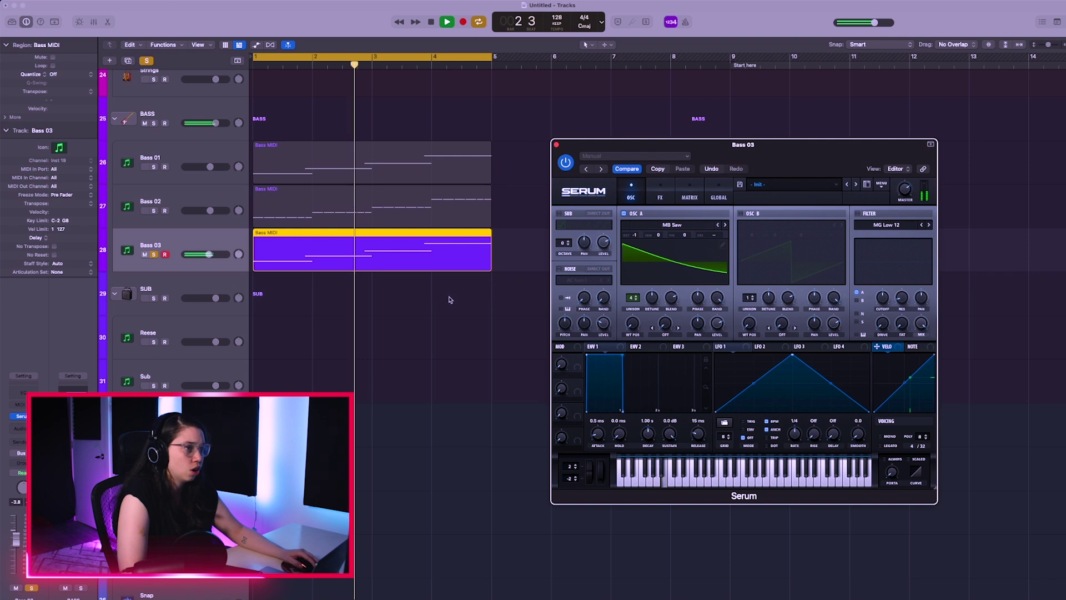
key(space)
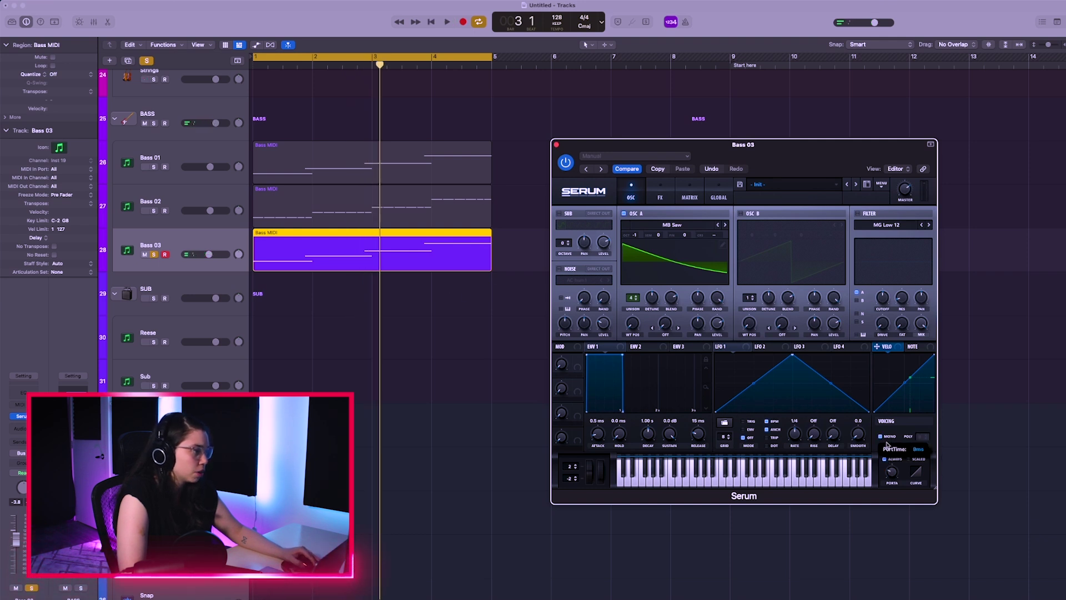
Raise the portamento time to about 192 ms and enable the MG Low 24 filter with its cutoff at about 2764 Hz.
key(space)
drag(891, 472, 890, 469)
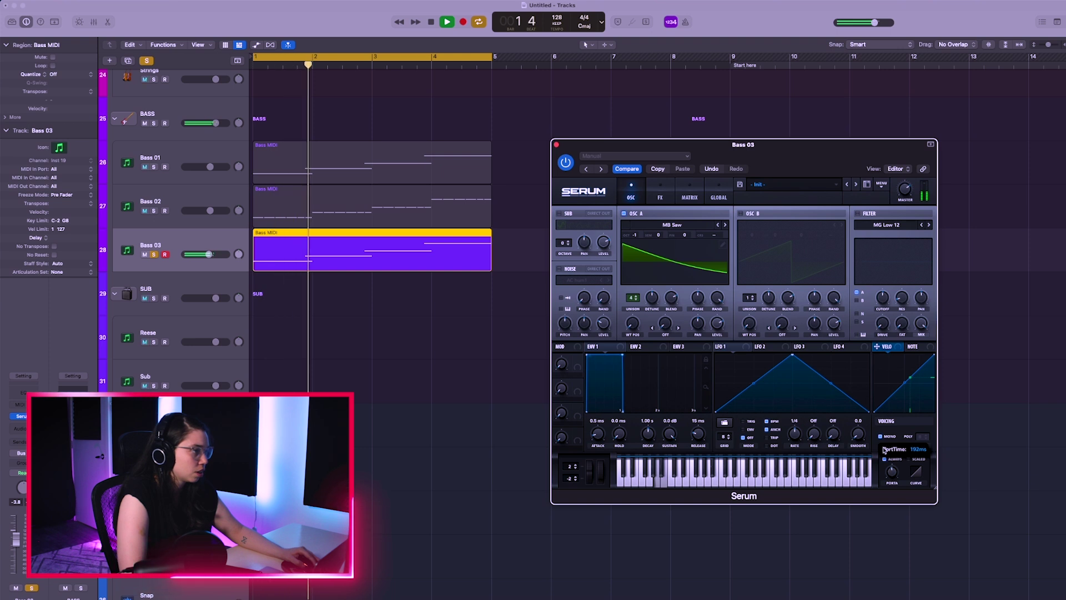
click(858, 214)
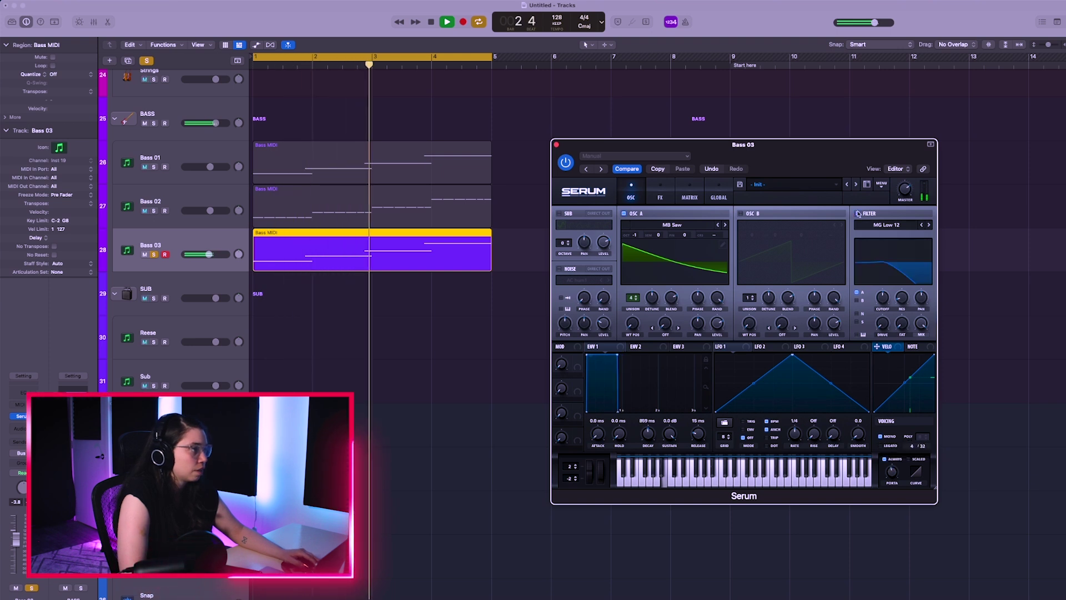
click(928, 225)
drag(883, 297, 879, 281)
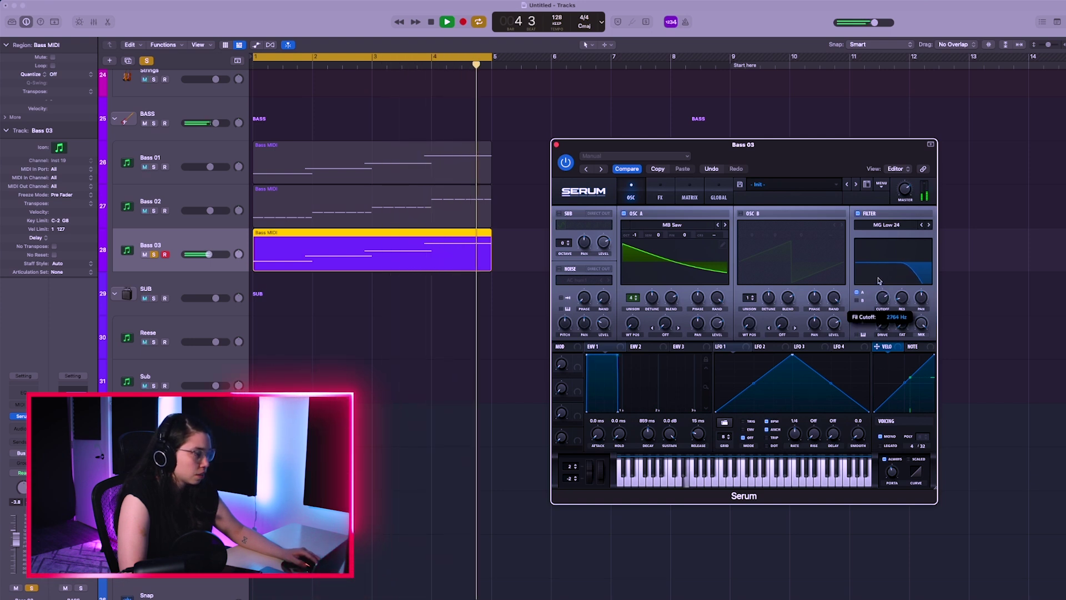
key(space)
click(665, 335)
click(665, 335)
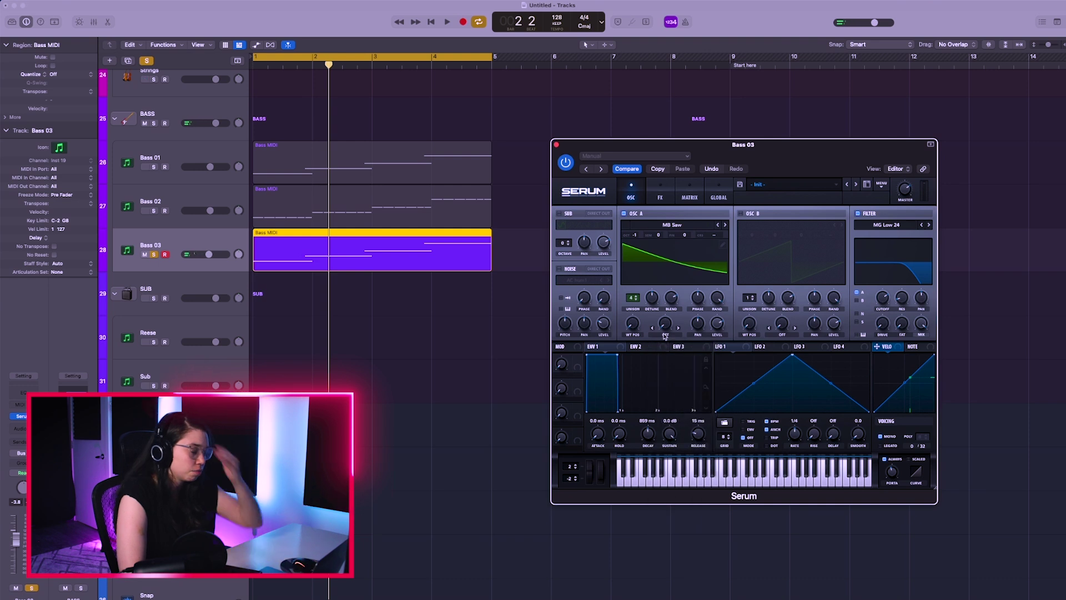
click(741, 213)
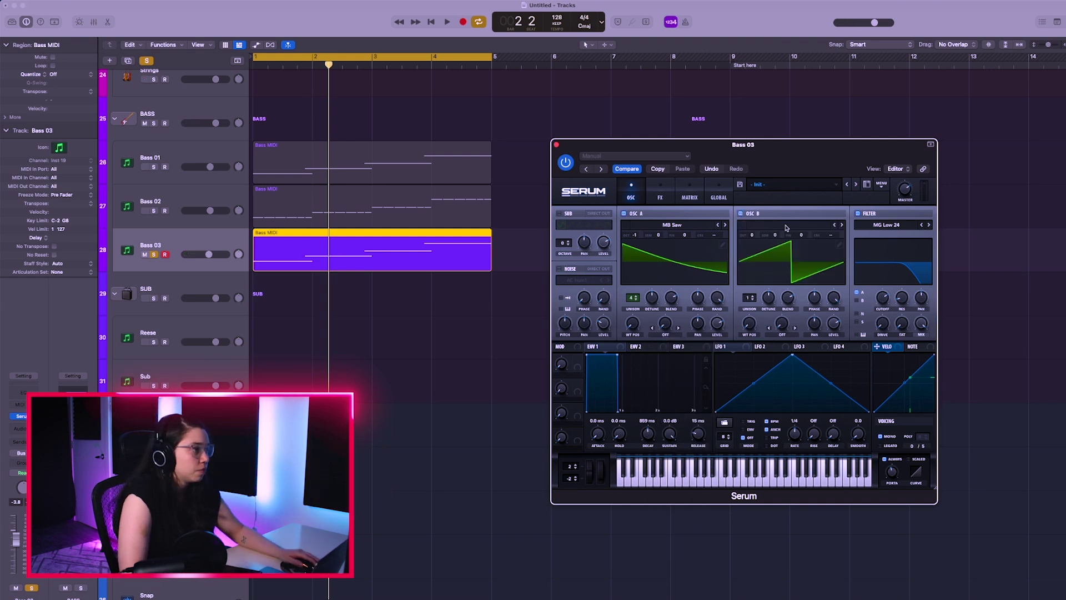
mouse_move(795, 257)
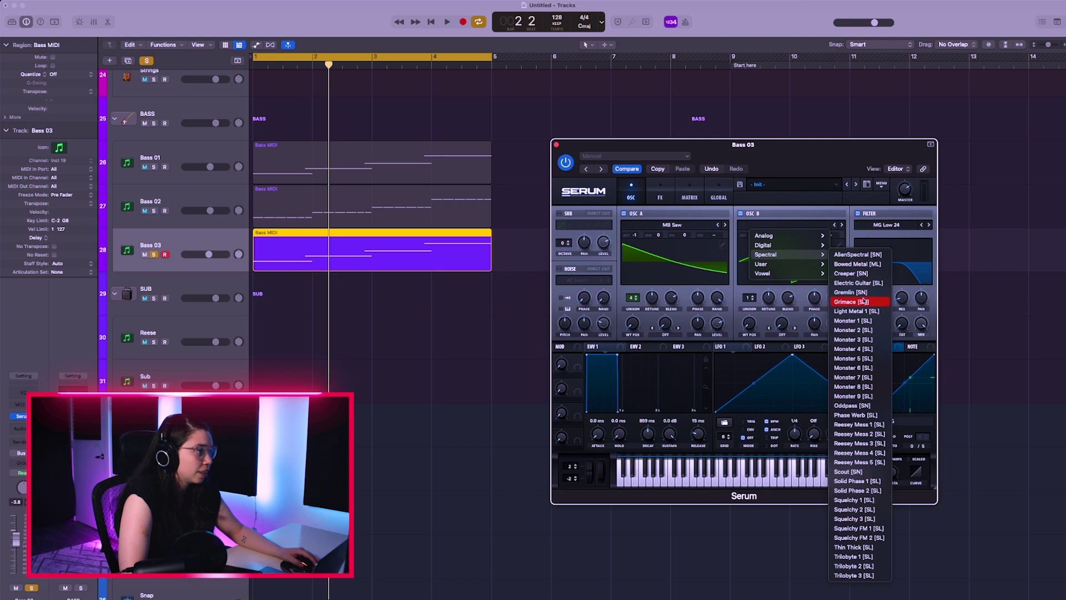
click(867, 321)
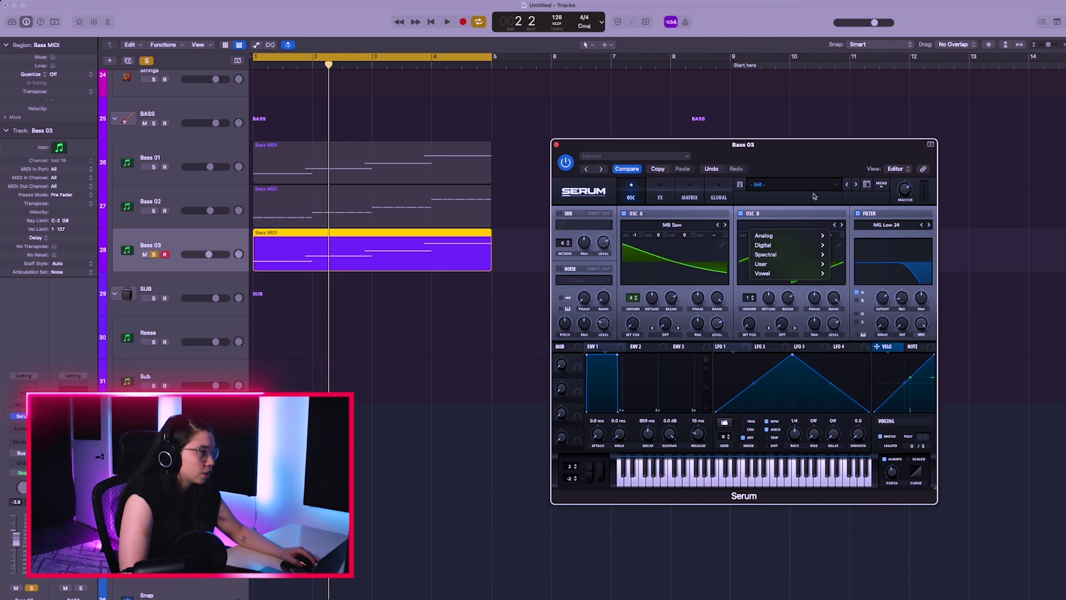
Turn on the distortion effect in Diode 1 mode and lower the Bass 03 track volume to -8.0 dB.
click(658, 193)
click(562, 229)
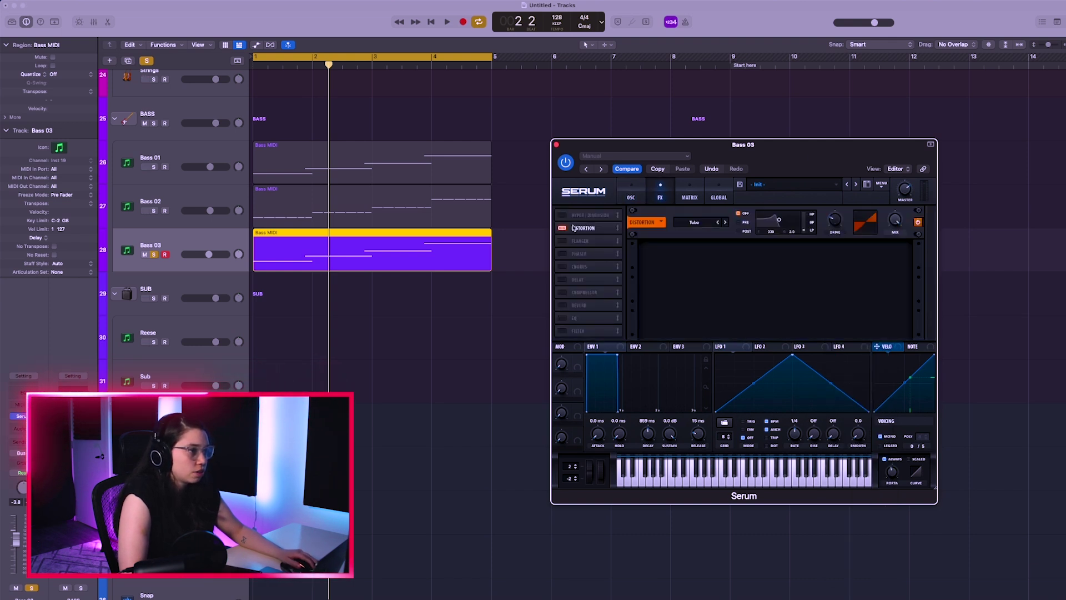
key(space)
key(space)
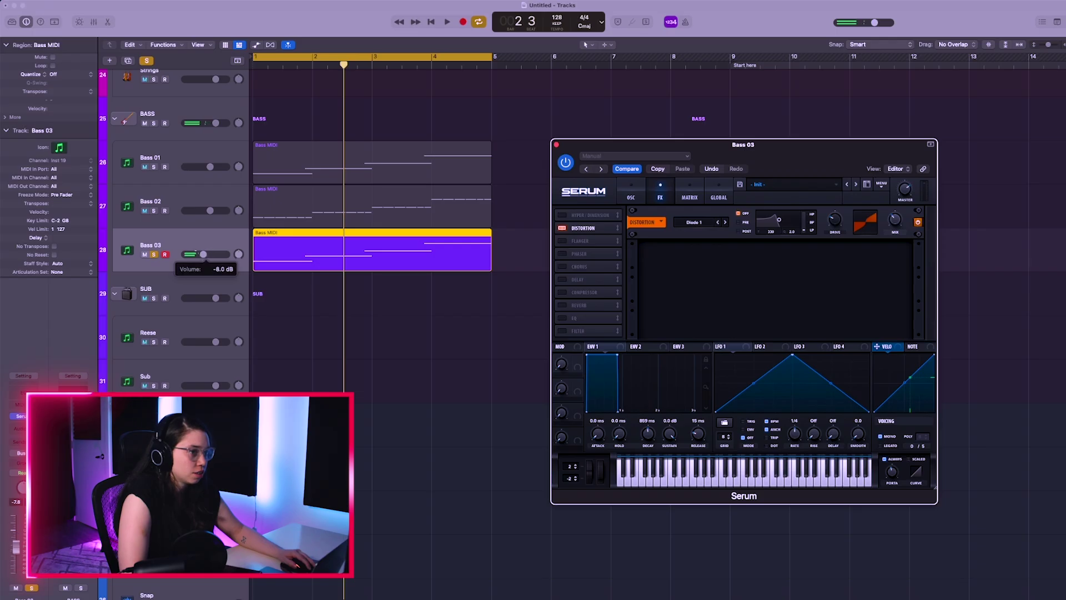
drag(209, 254, 202, 255)
key(space)
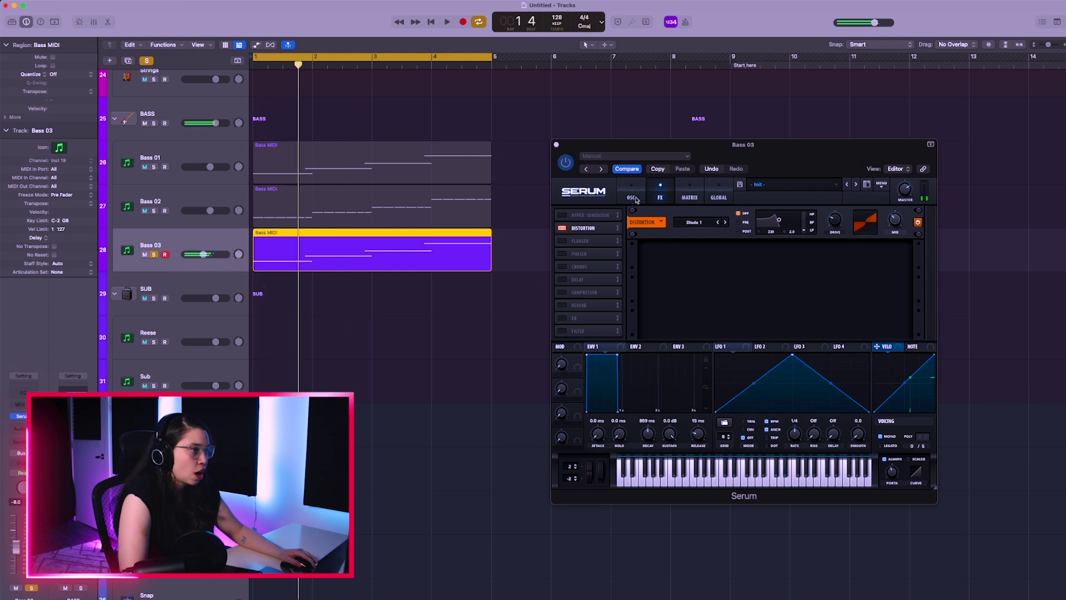
Turn off OSC B, assign LFO 1 to OSC A's level, and play the loop.
click(634, 197)
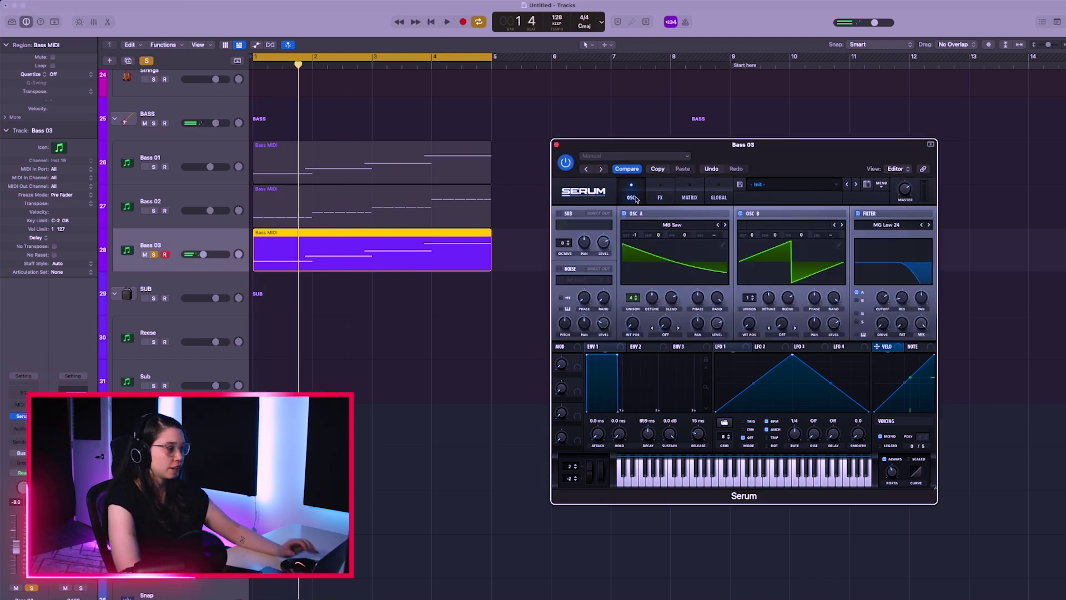
key(space)
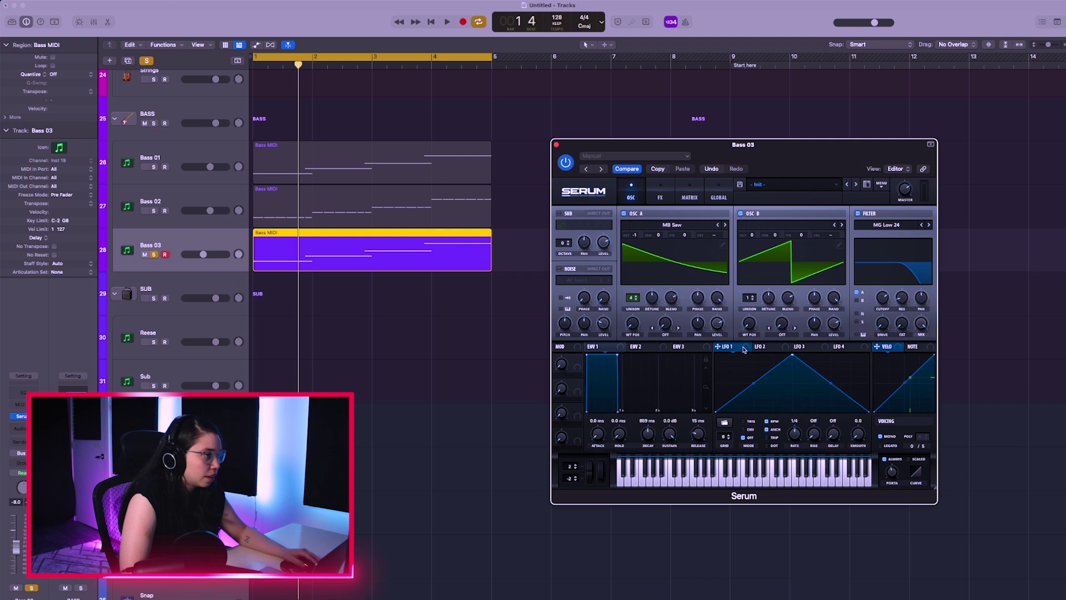
click(741, 213)
key(space)
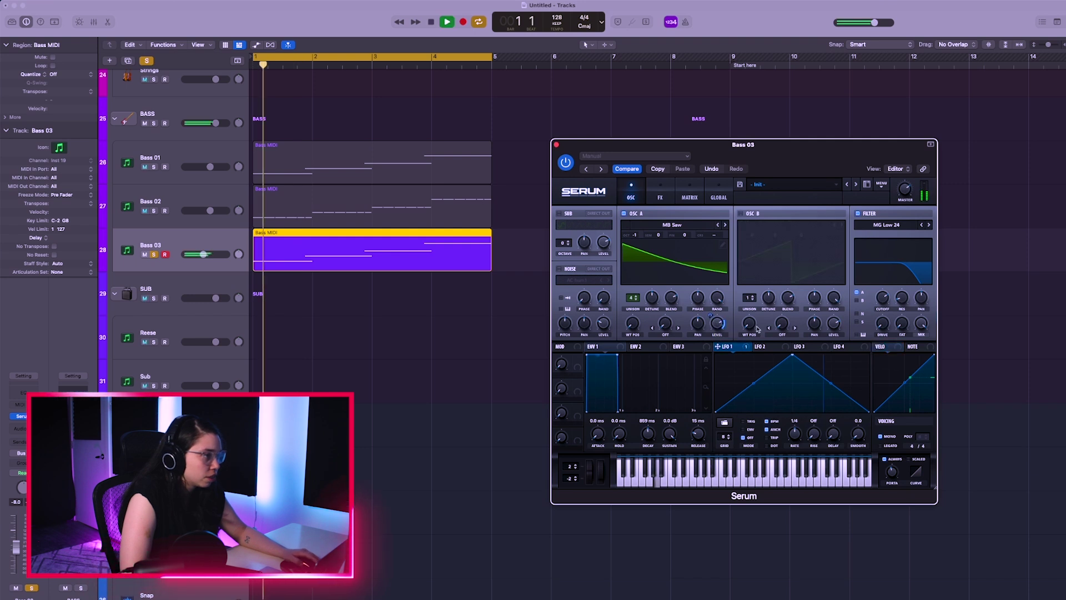
key(space)
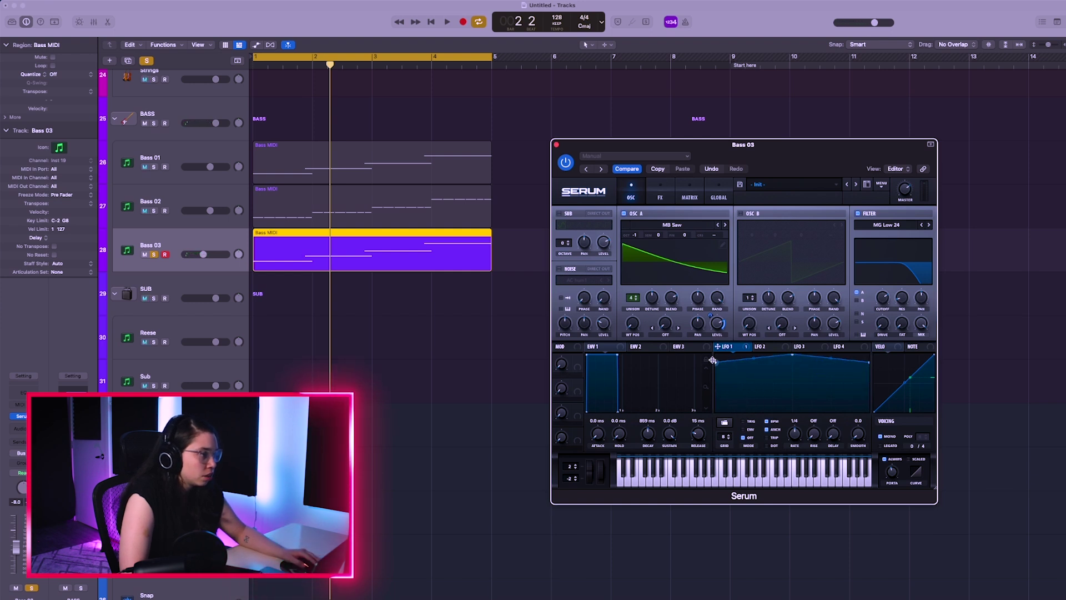
Reshape LFO 1 into an early dip that rises to the end, and set its rate to 1/16 during playback.
double_click(742, 399)
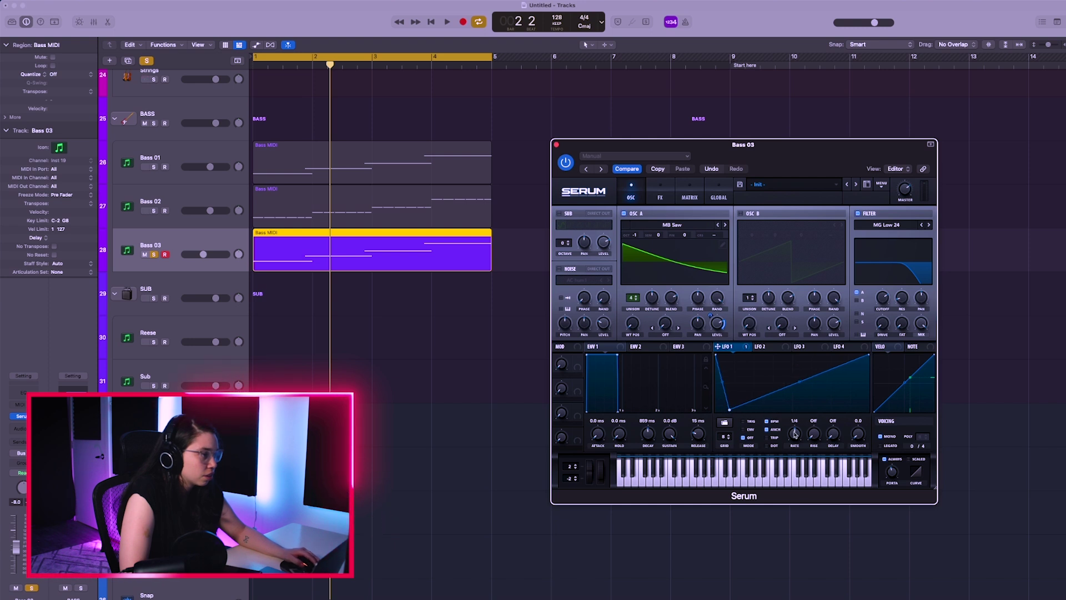
key(space)
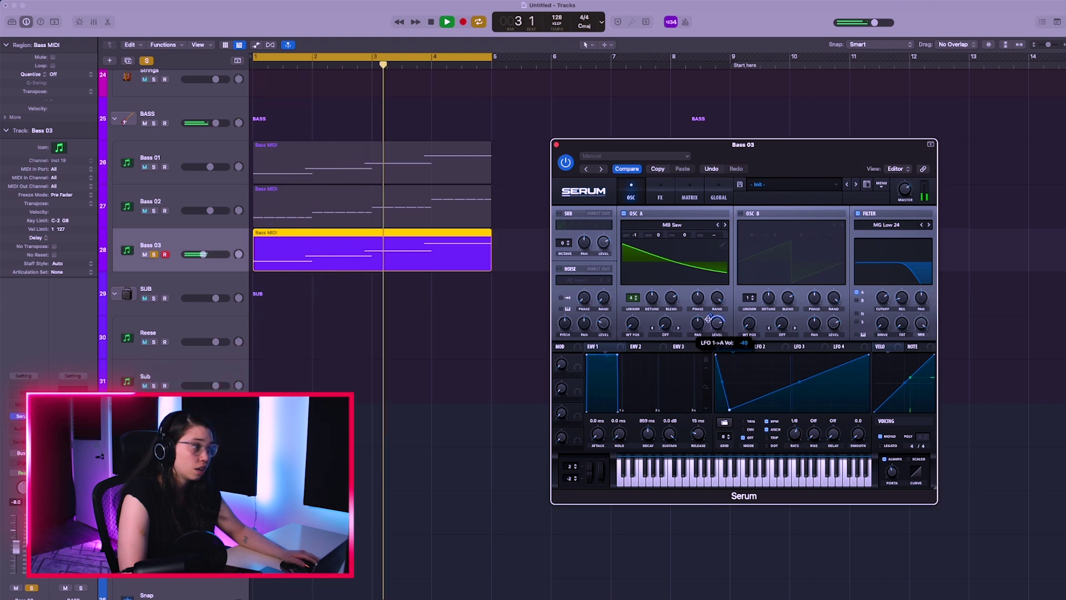
drag(792, 433, 787, 423)
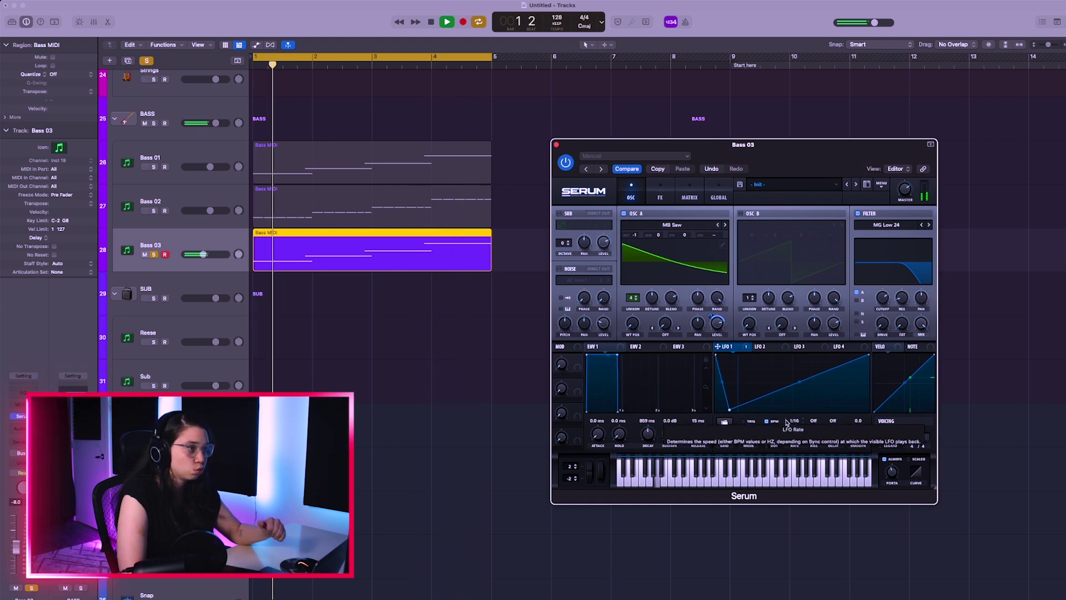
key(space)
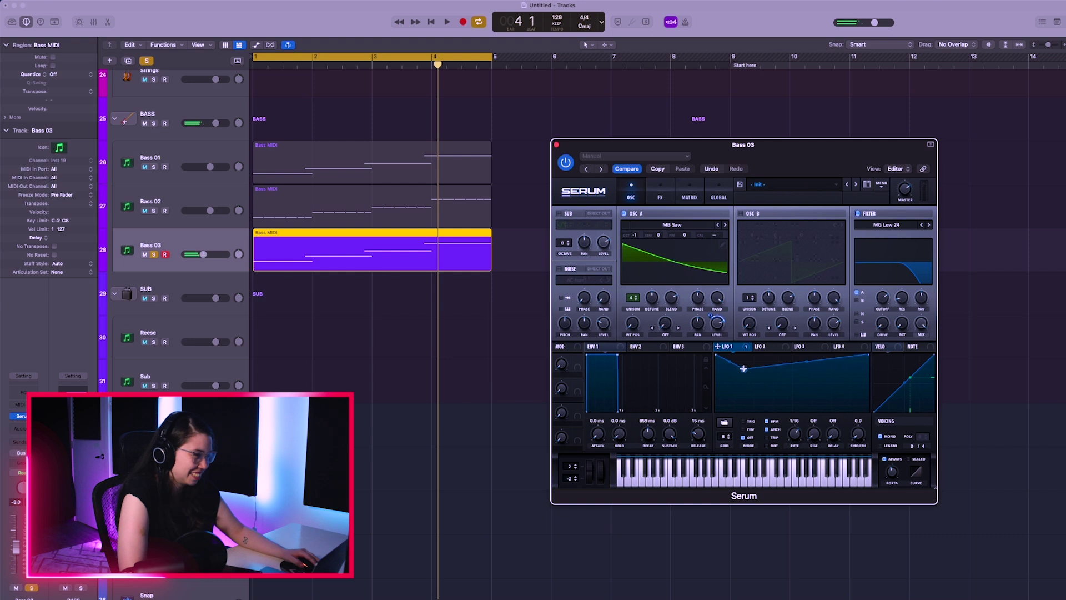
Reshape LFO 1 to peak early and fall steadily to zero, and lower the filter cutoff while the loop plays.
drag(717, 357, 736, 355)
key(space)
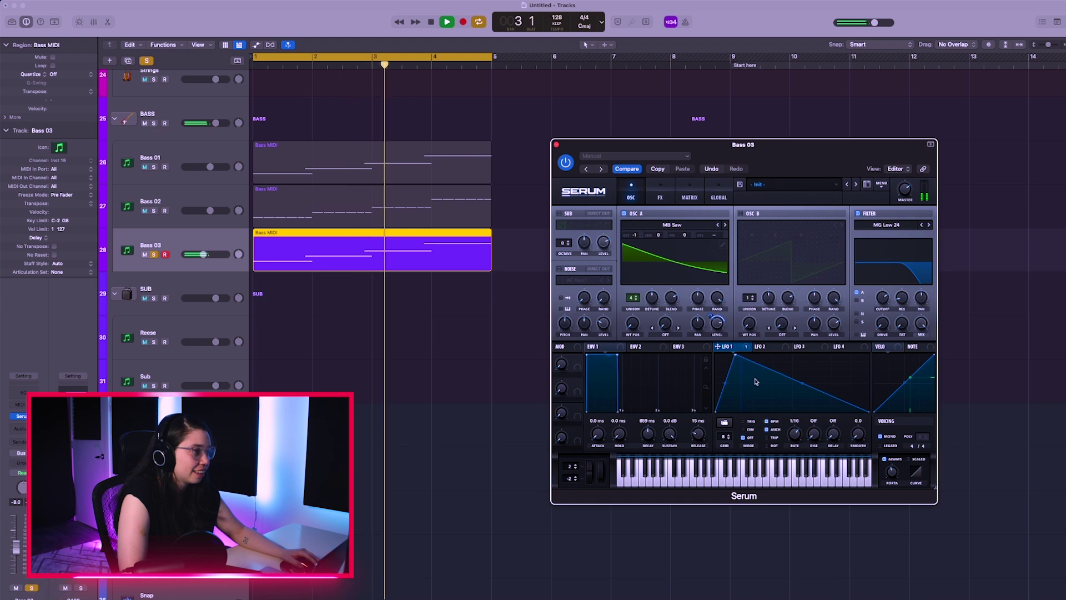
mouse_move(709, 316)
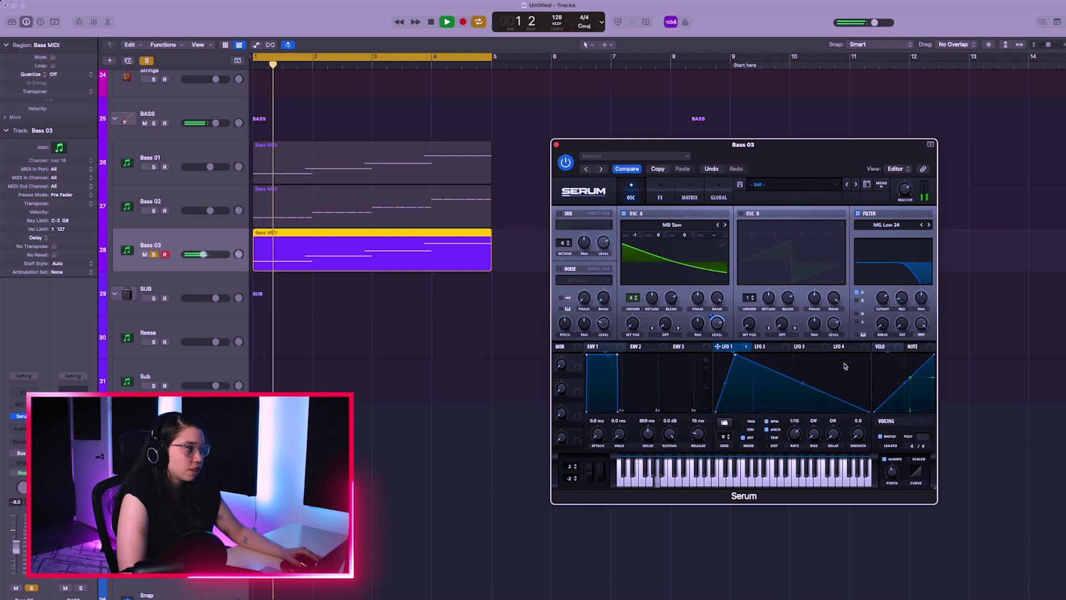
mouse_move(884, 306)
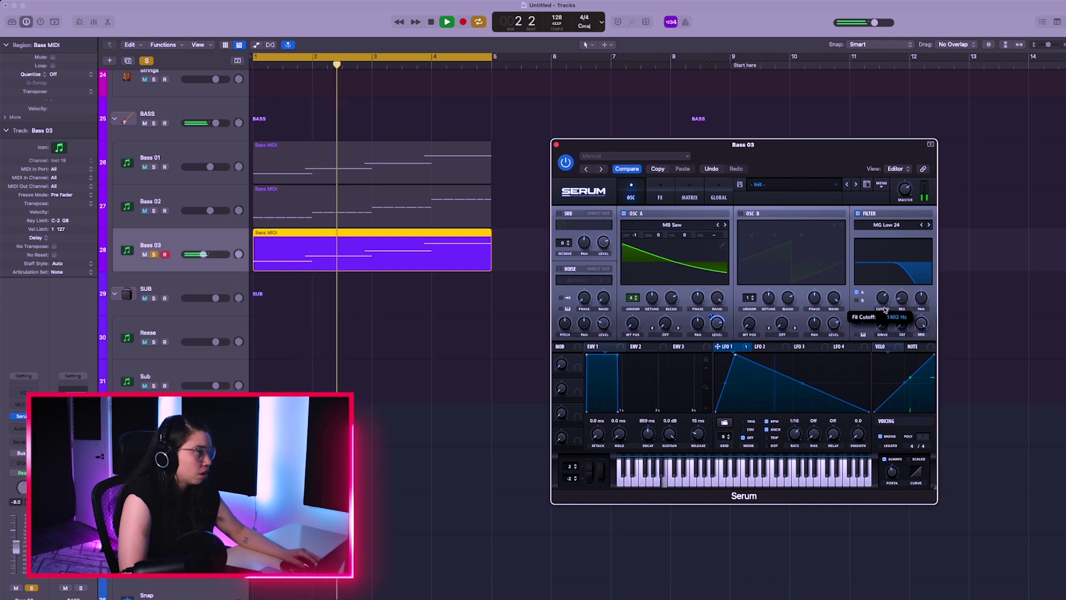
Enable OSC B, load the Spectral wavetable Reesey Mess 1 [SL] in it, and replay the loop.
click(740, 213)
key(space)
click(785, 225)
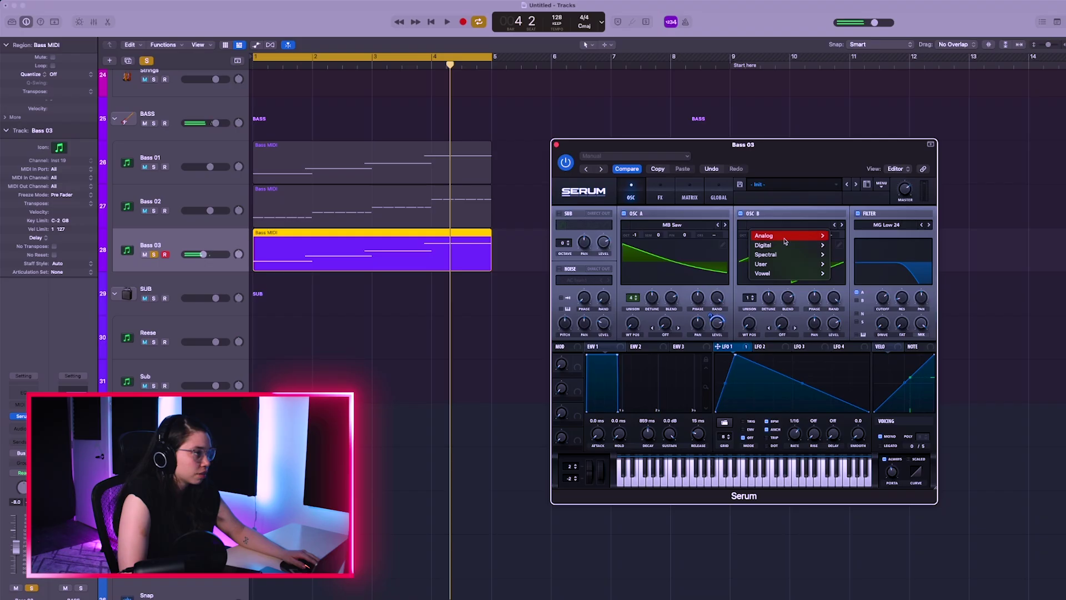
mouse_move(788, 258)
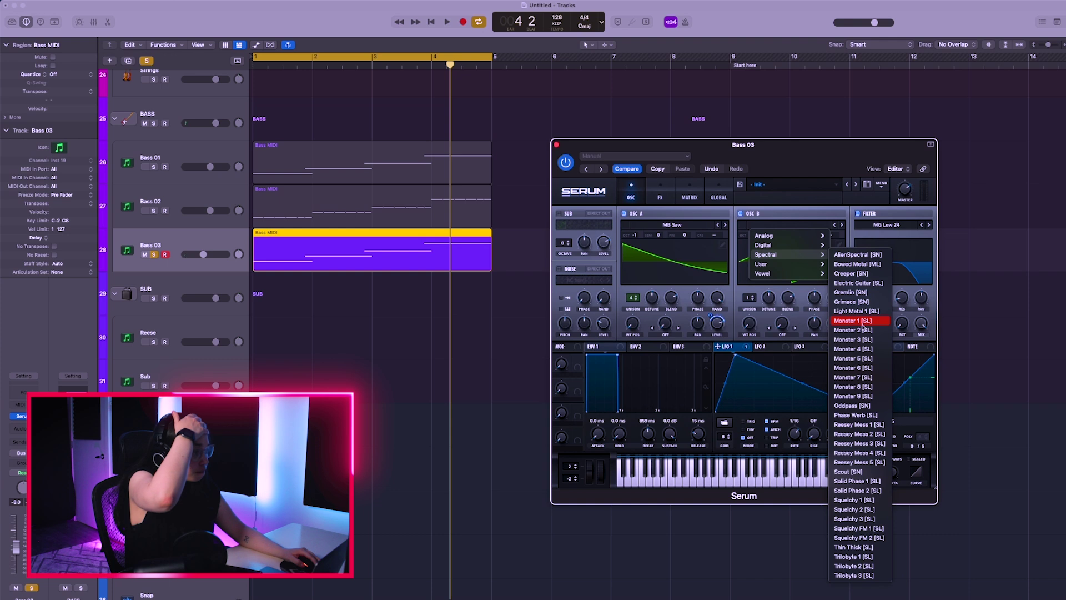
click(874, 425)
key(space)
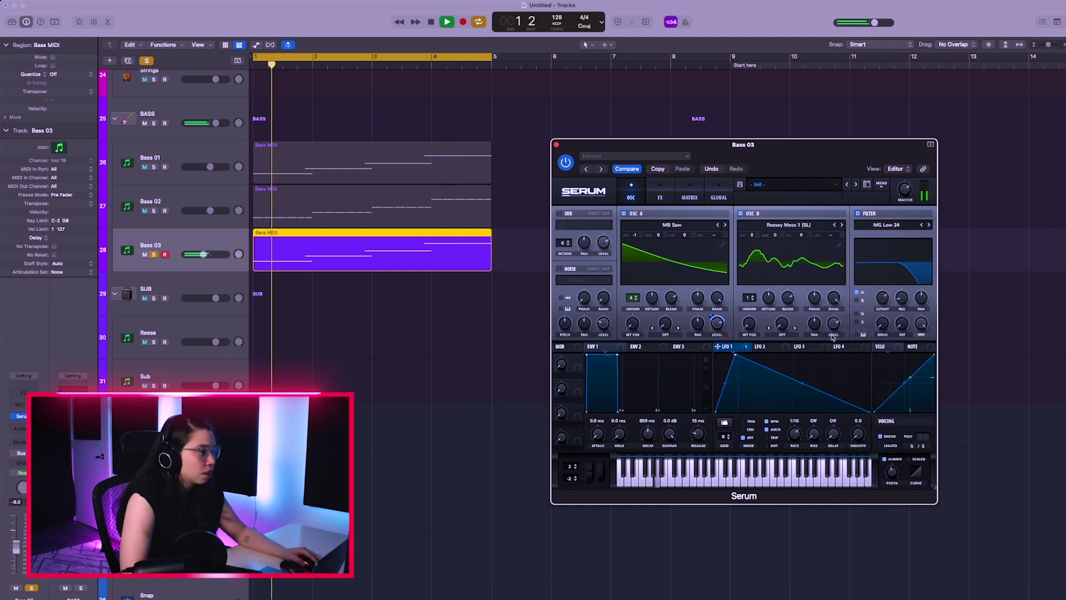
Set OSC B's octave to -1 and assign LFO 1 to its level, adjusting the modulation depth during playback.
key(space)
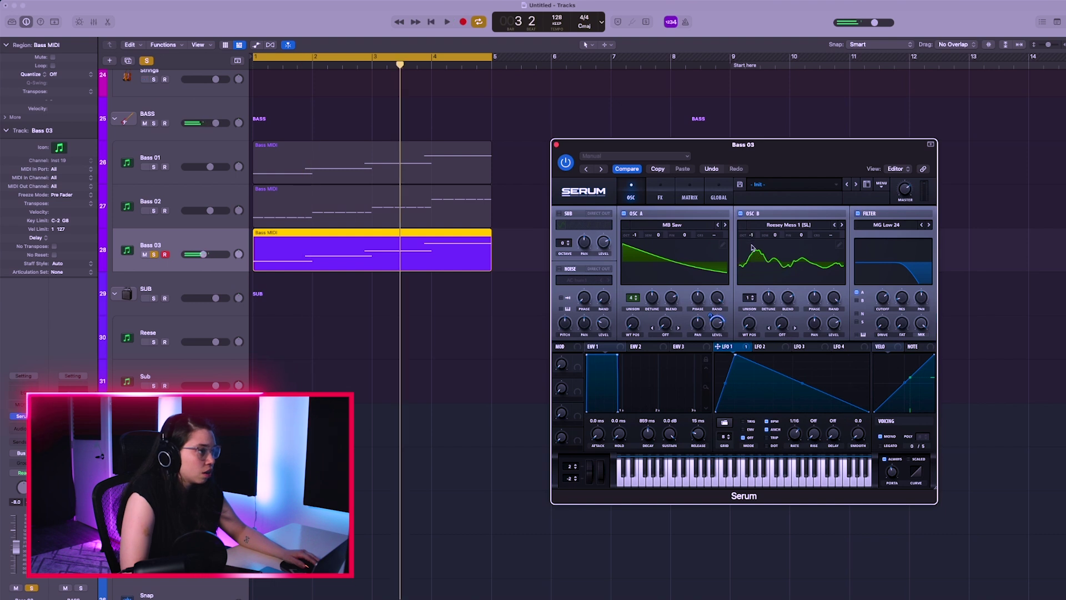
key(space)
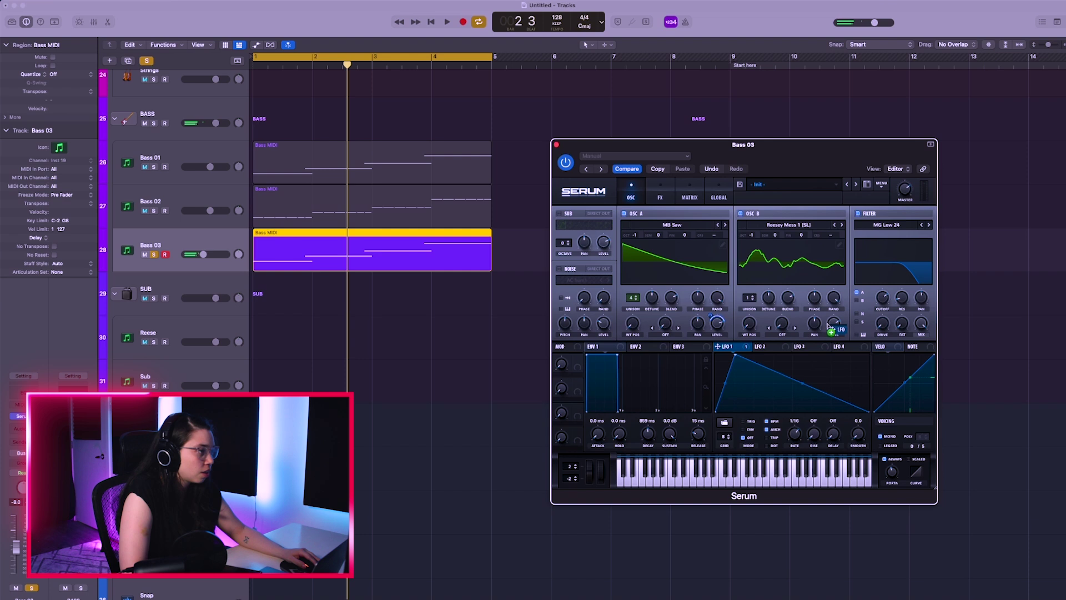
key(space)
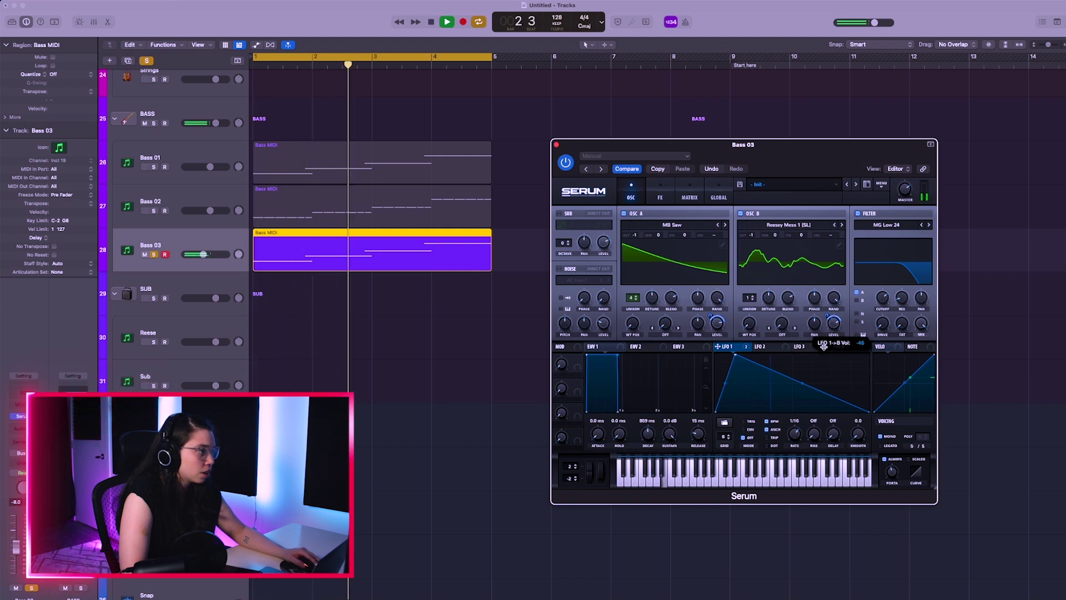
Turn on the compressor in multiband mode and add the EQ effect to the Bass 03 patch.
click(660, 194)
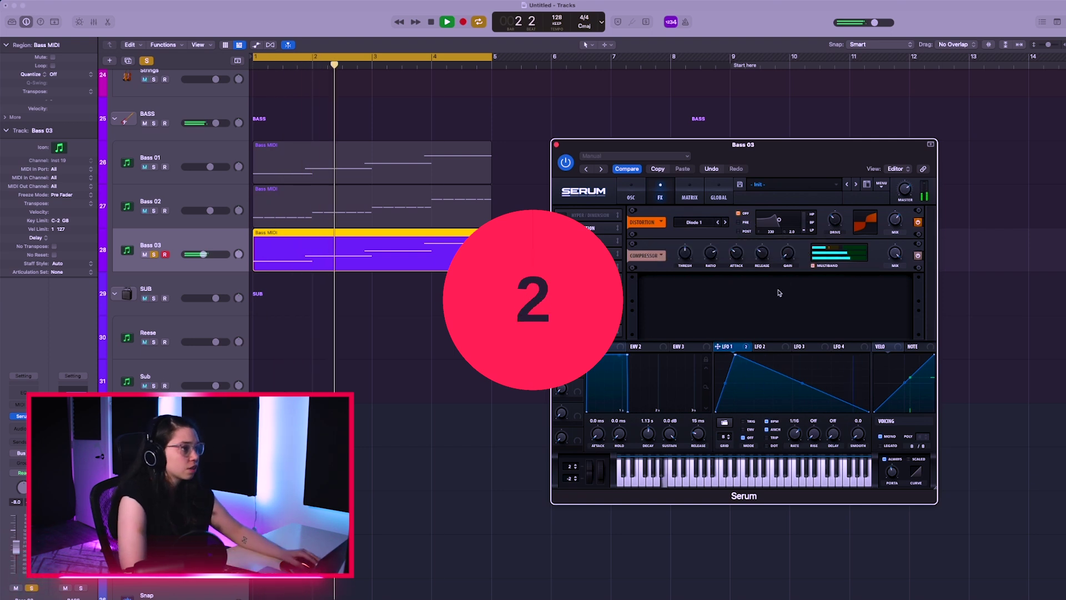
click(589, 317)
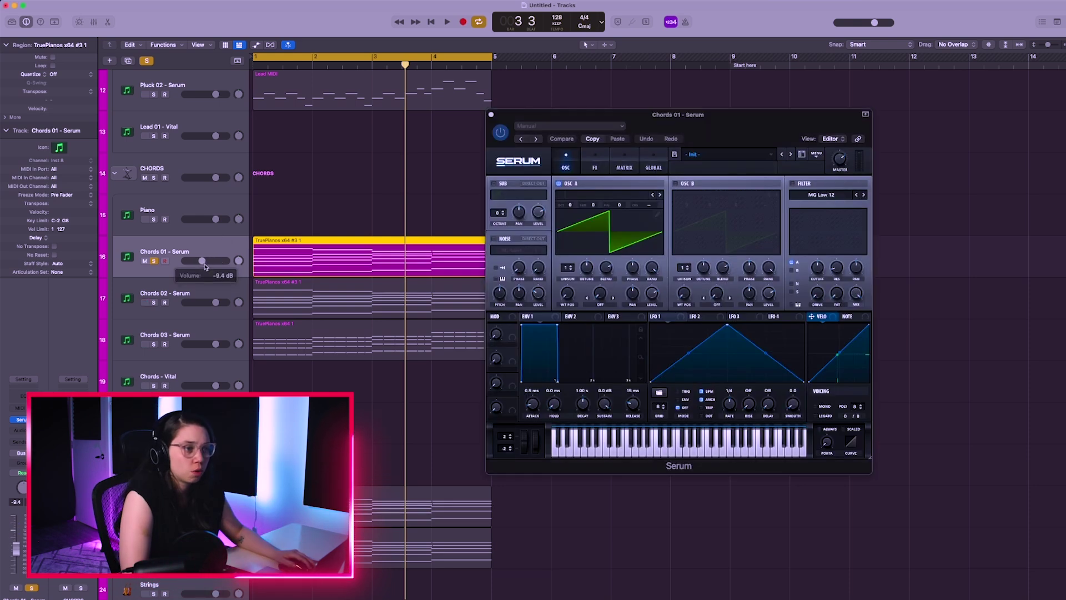
Play the loop from the start and lower the Chords 01 - Serum track volume to about -11.8 dB.
key(Return)
key(space)
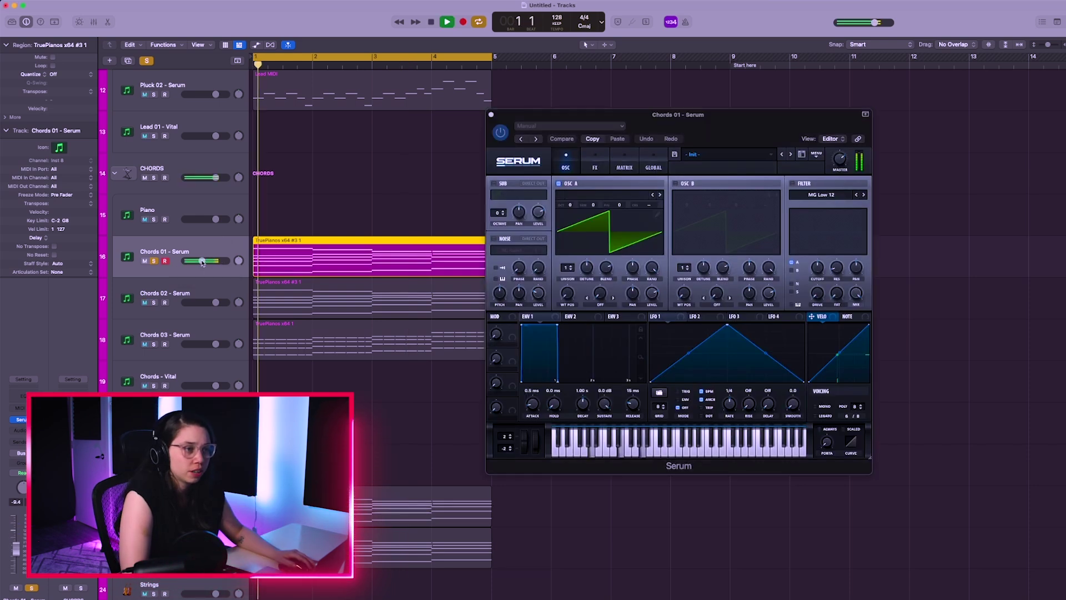
key(space)
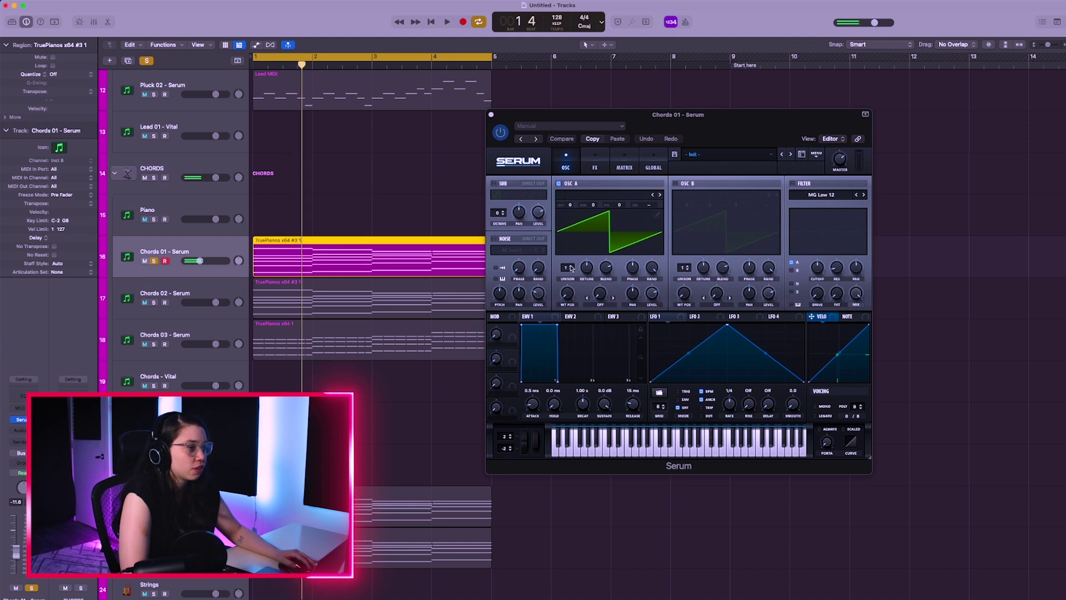
Set OSC A's unison to 8 voices in the Chords 01 Serum and adjust its unison detune and blend during playback.
drag(572, 269, 572, 243)
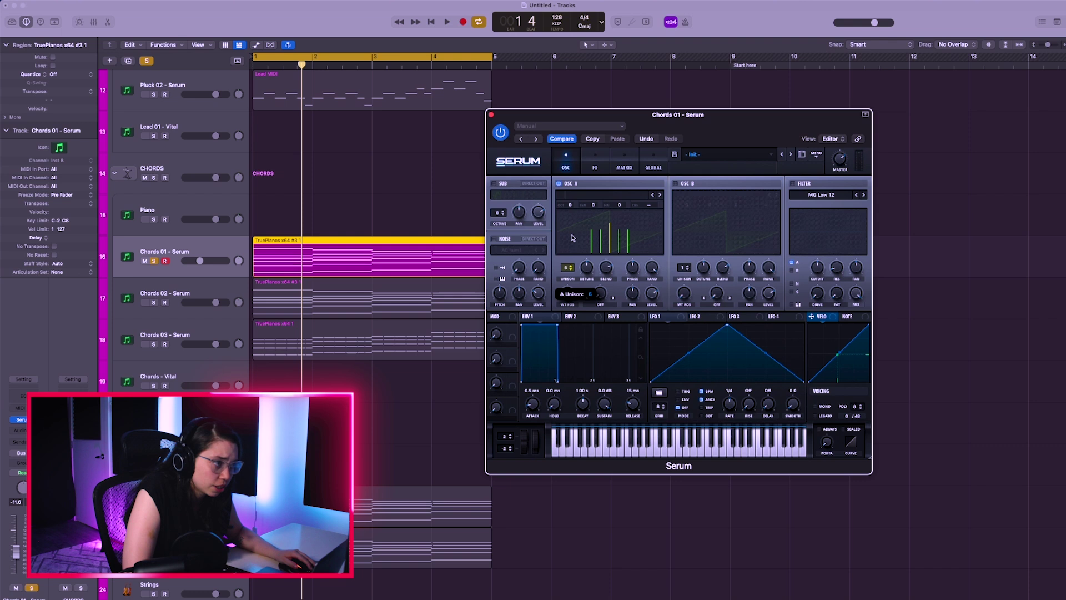
drag(569, 220, 570, 220)
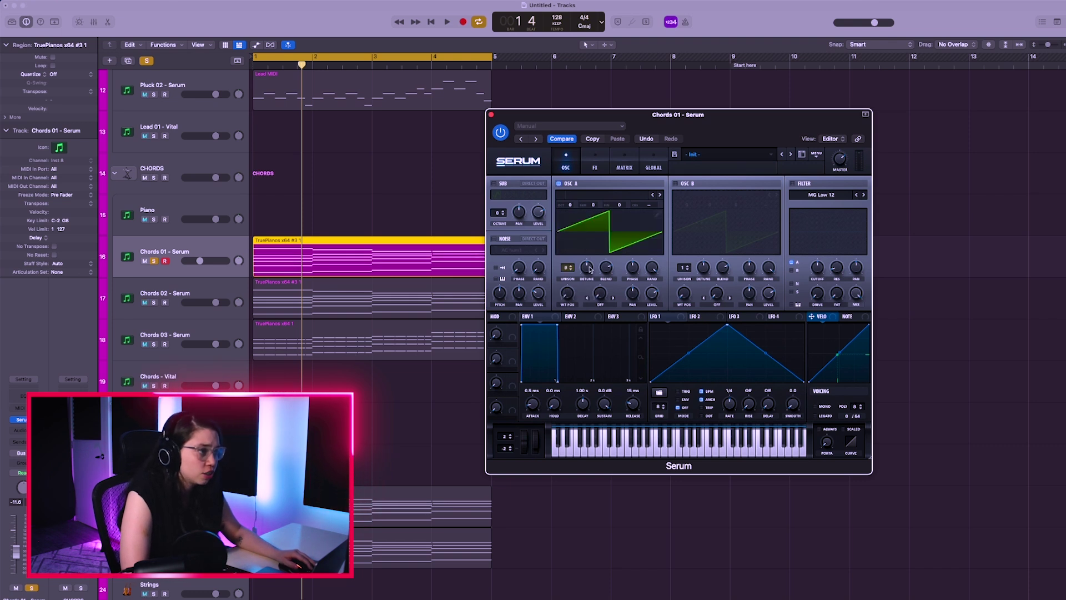
click(590, 270)
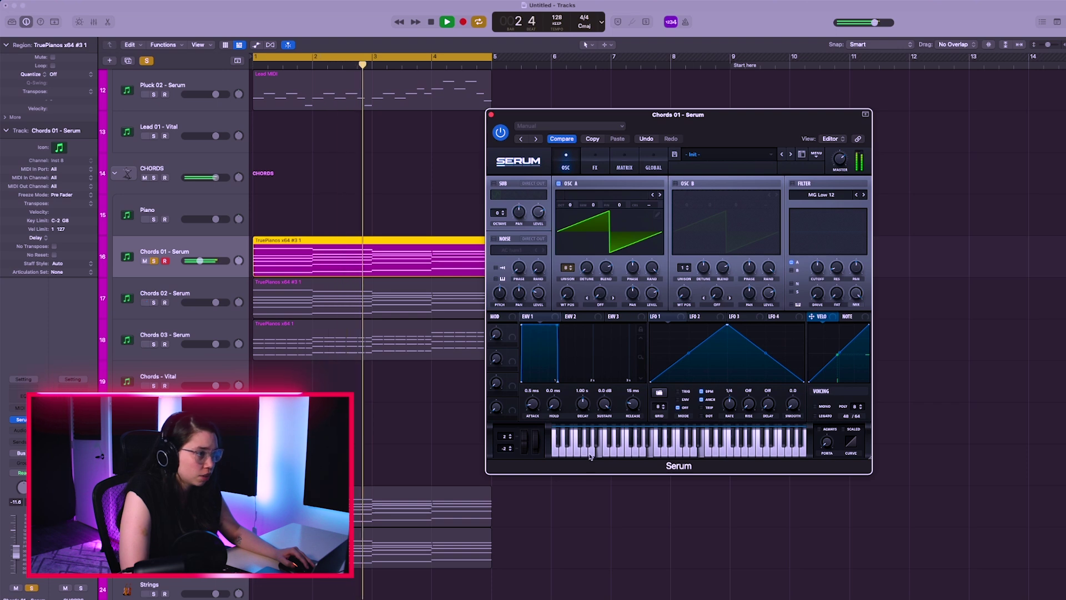
drag(606, 267, 589, 225)
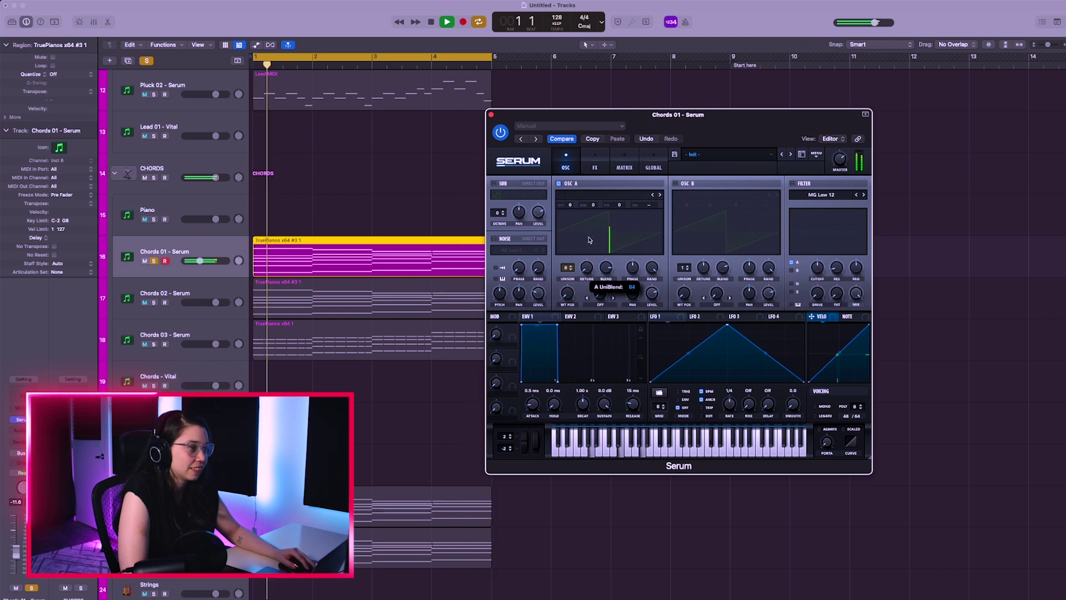
Switch OSC B off and on for comparison in the Chords 01 Serum and set its unison to 16 voices.
key(space)
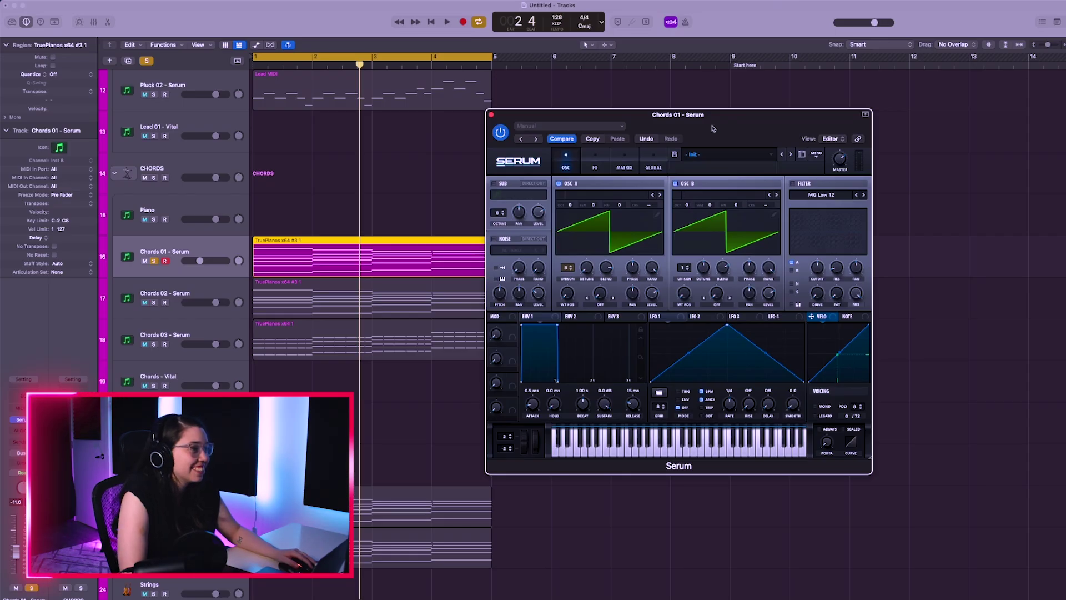
drag(713, 128, 762, 140)
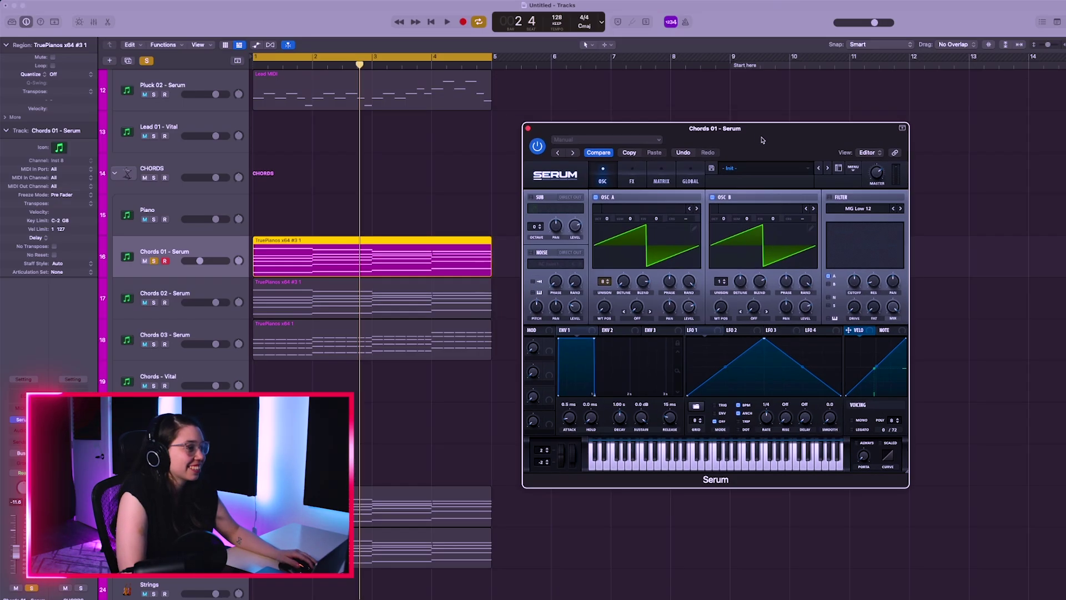
key(space)
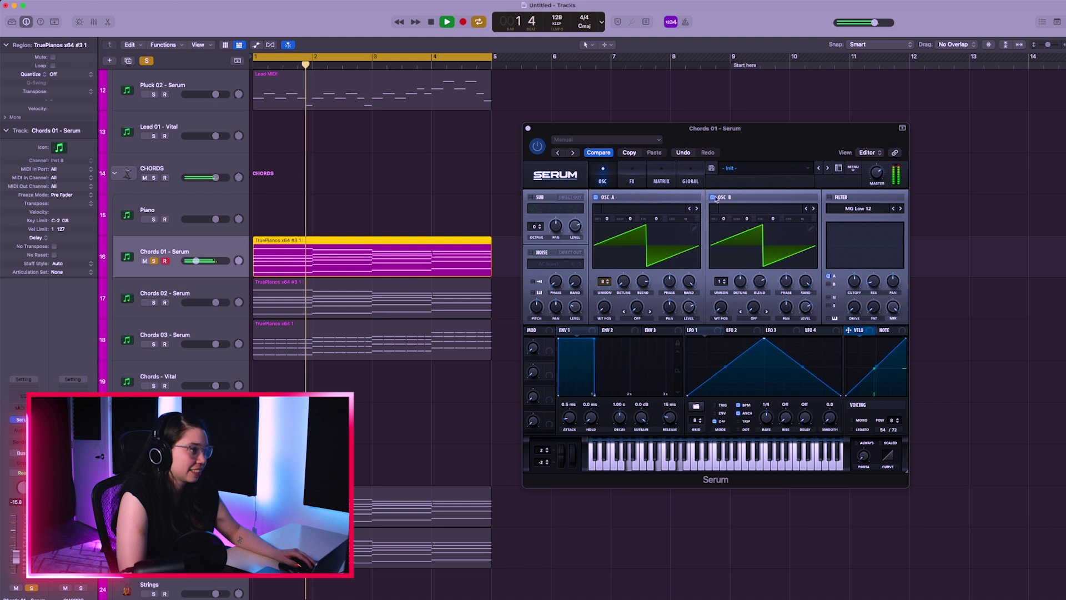
click(712, 197)
click(712, 197)
drag(724, 283, 714, 101)
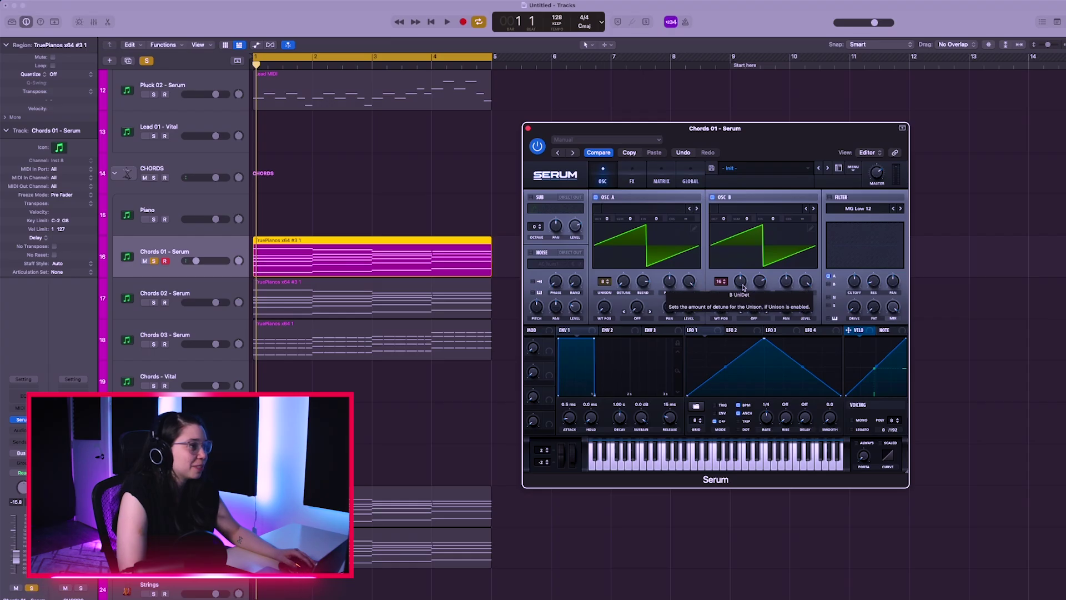
Adjust OSC B's unison detune and level in the Chords 01 patch.
drag(740, 286, 763, 365)
mouse_move(741, 297)
mouse_down()
mouse_move(729, 259)
mouse_move(759, 312)
mouse_move(745, 300)
mouse_up()
mouse_move(804, 321)
drag(803, 321, 802, 317)
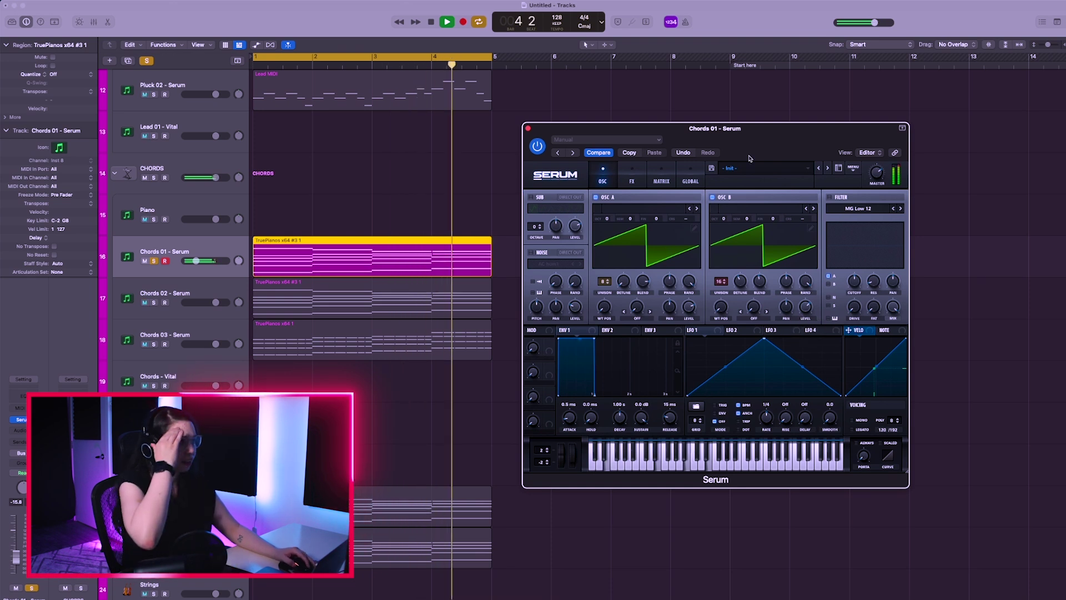
Add the flanger effect to the Chords 01 patch.
drag(754, 136, 760, 135)
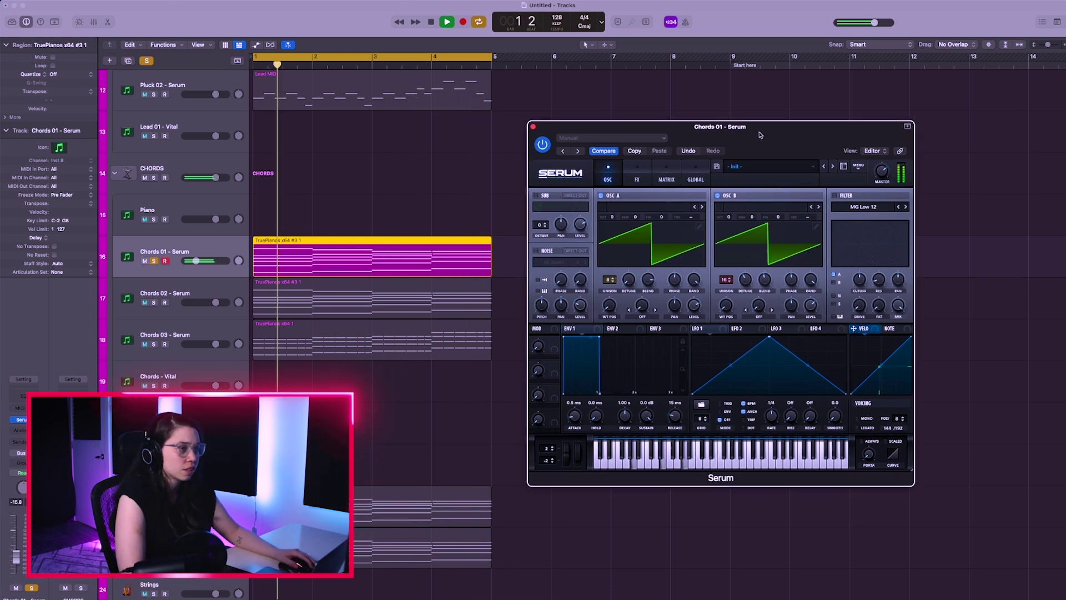
click(638, 179)
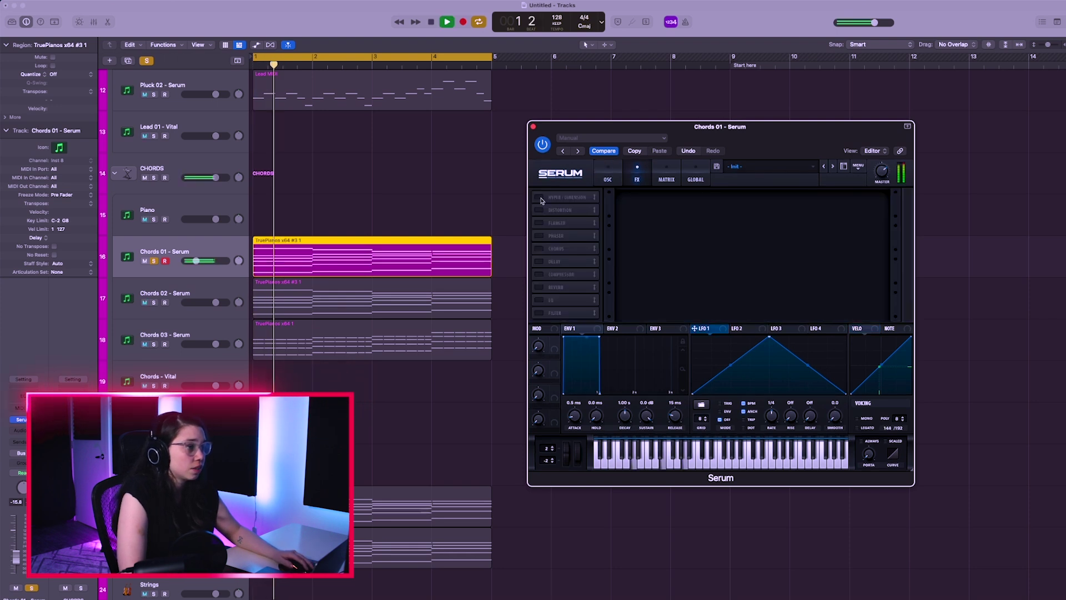
click(539, 223)
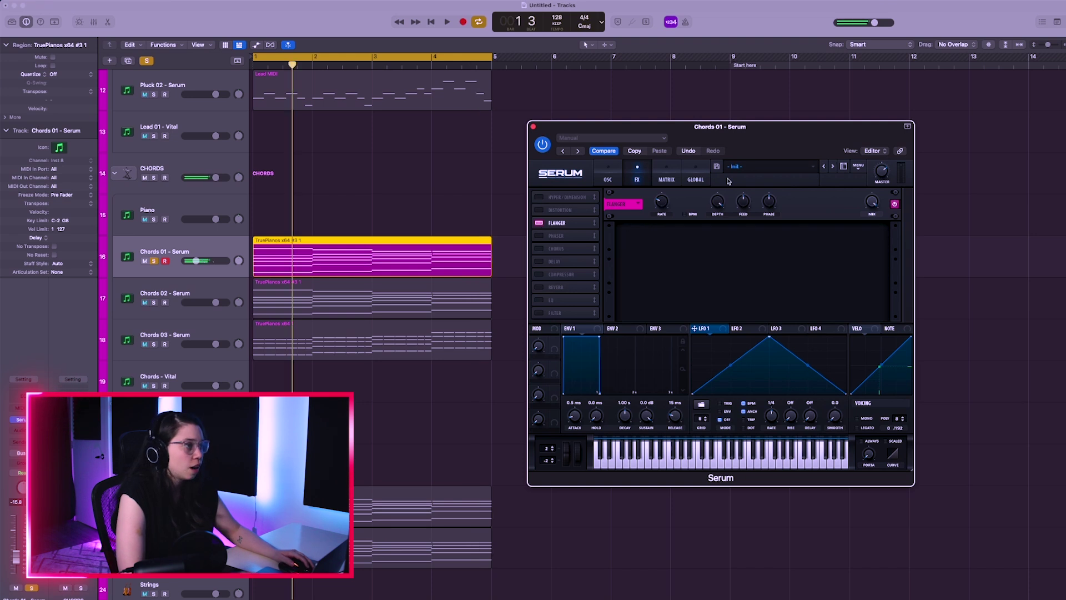
Route LFO 1 to the flanger rate (Flg_Rate) in the first slot of the modulation matrix.
click(664, 177)
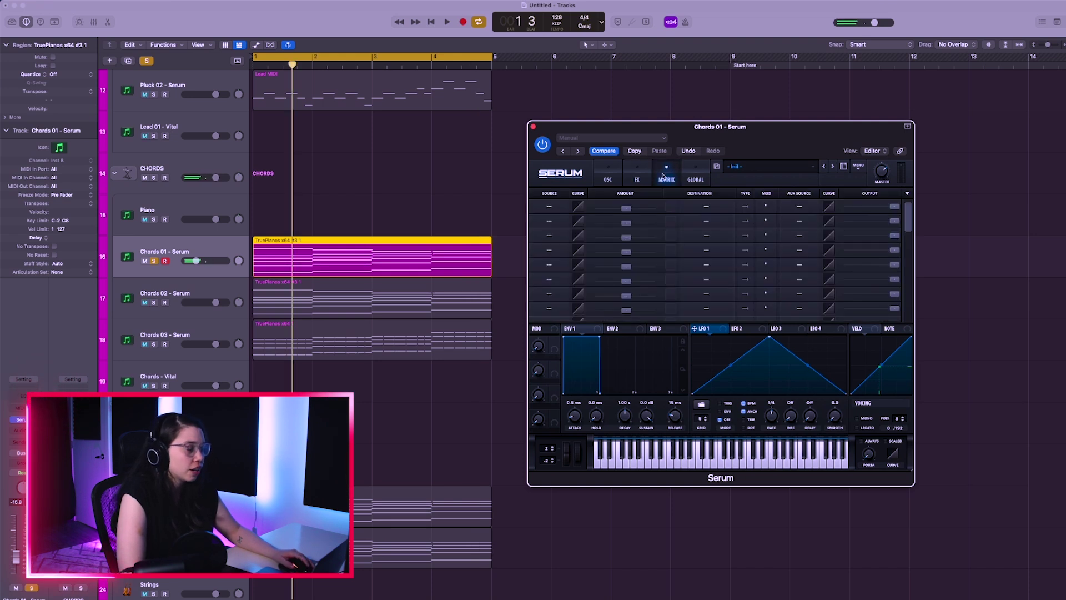
click(554, 206)
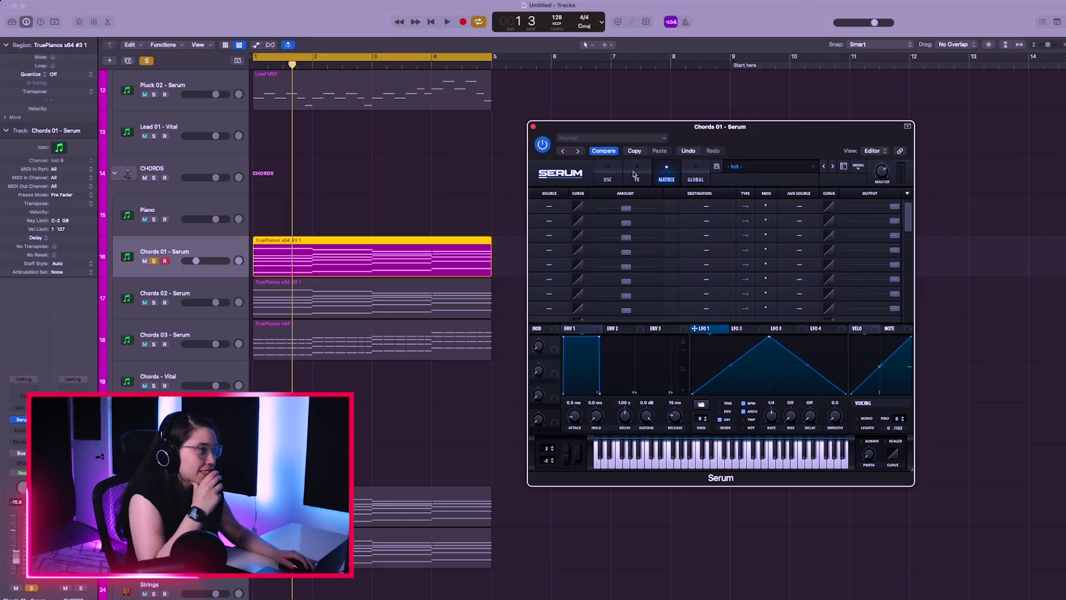
click(637, 176)
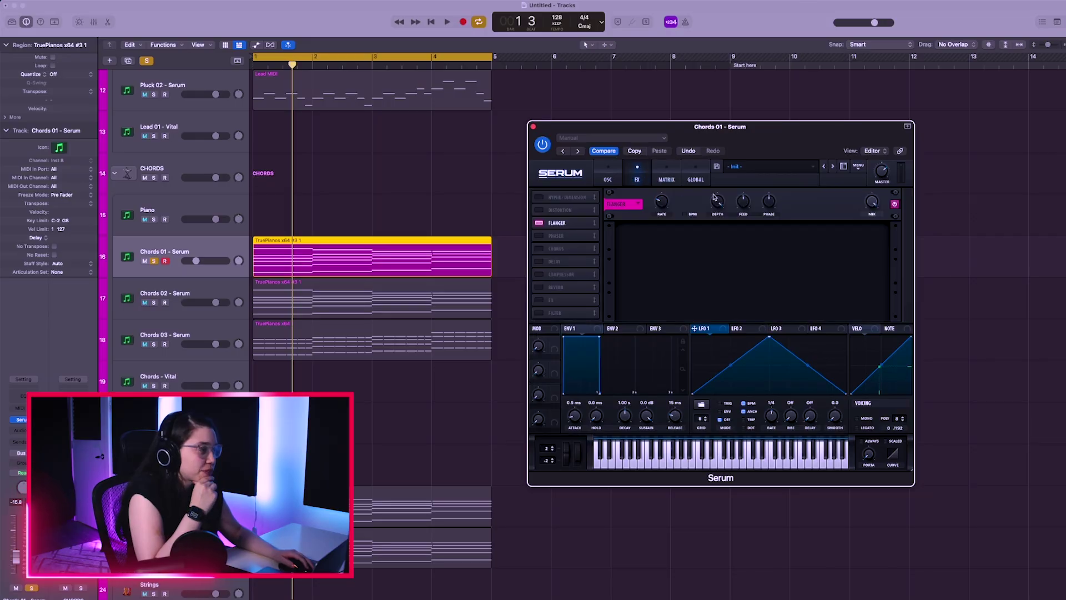
click(667, 178)
click(549, 206)
click(561, 264)
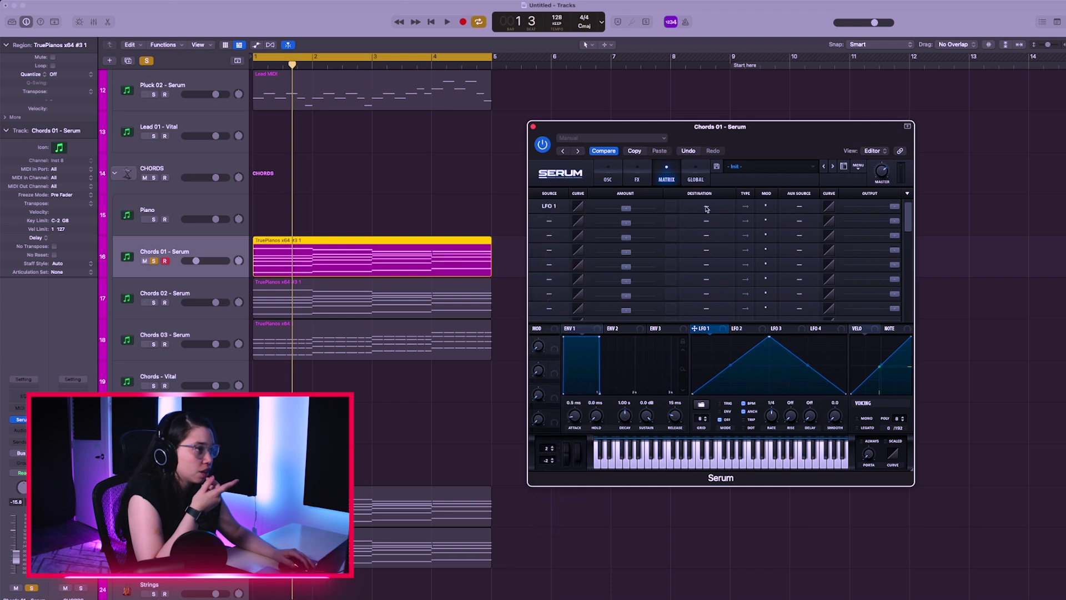
mouse_move(711, 294)
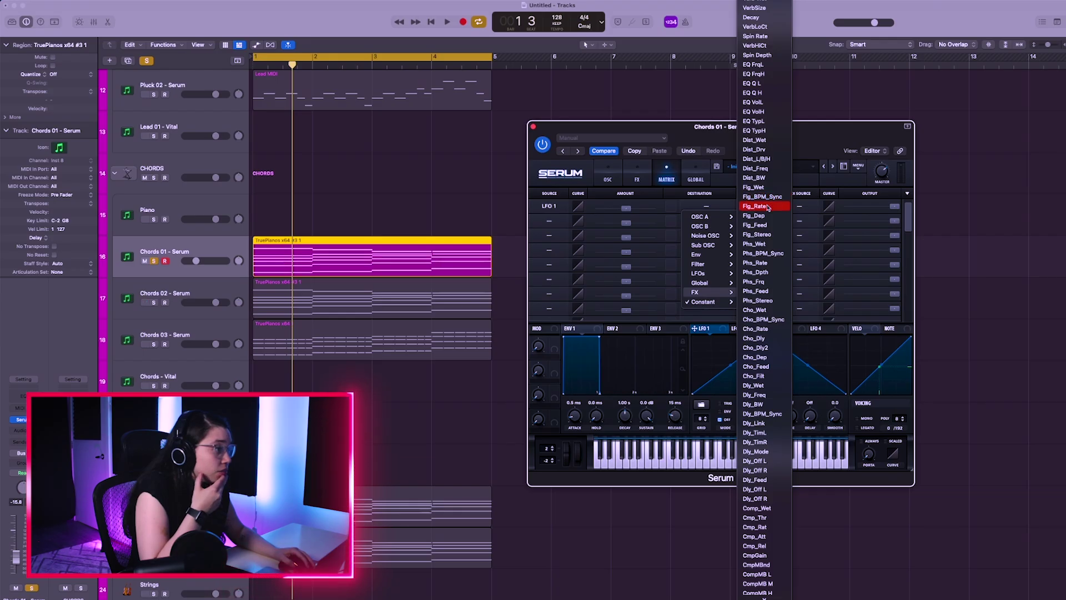
click(768, 207)
Adjust the positive modulation amount of LFO 1 on the flanger rate during playback and set LFO 1's rate to 1/16.
key(space)
drag(653, 214, 656, 212)
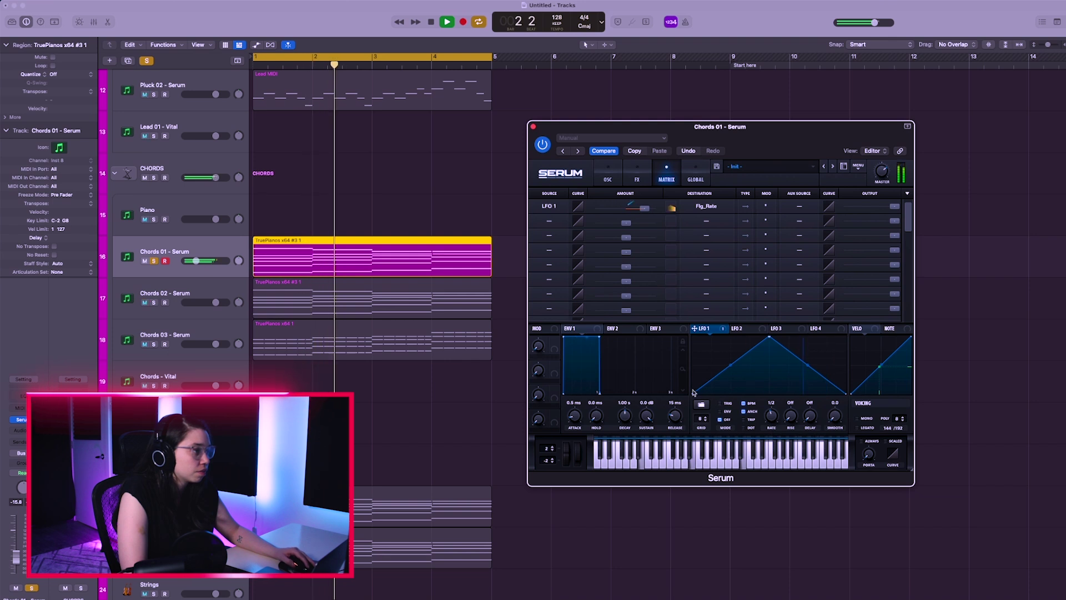
drag(701, 387, 690, 354)
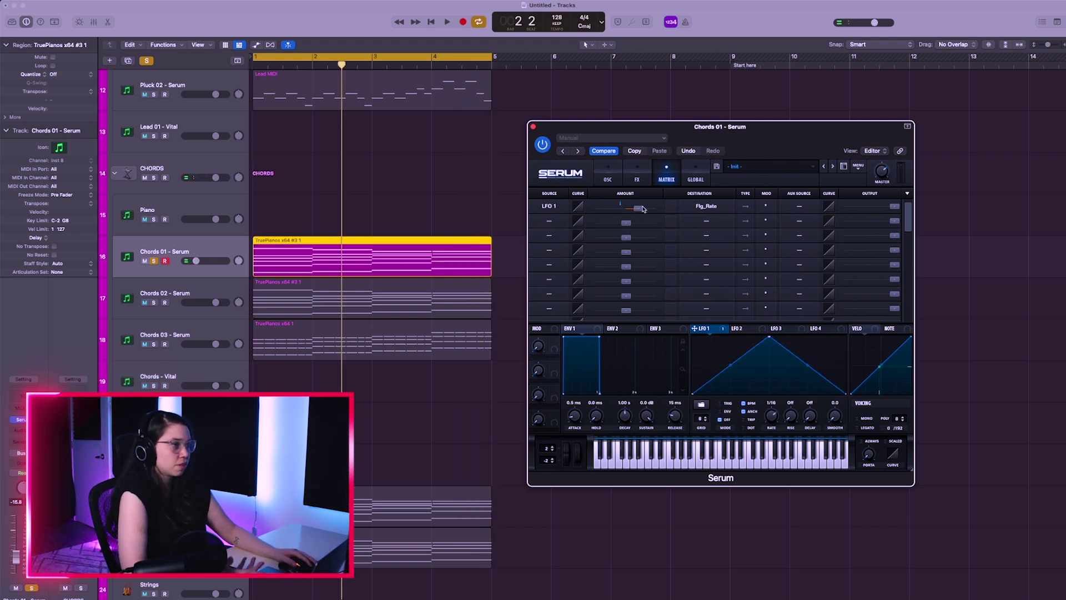
Add distortion and a multiband compressor to the Chords 01 patch, and raise the Chords 01 - Serum track volume to about -7.8 dB.
click(609, 180)
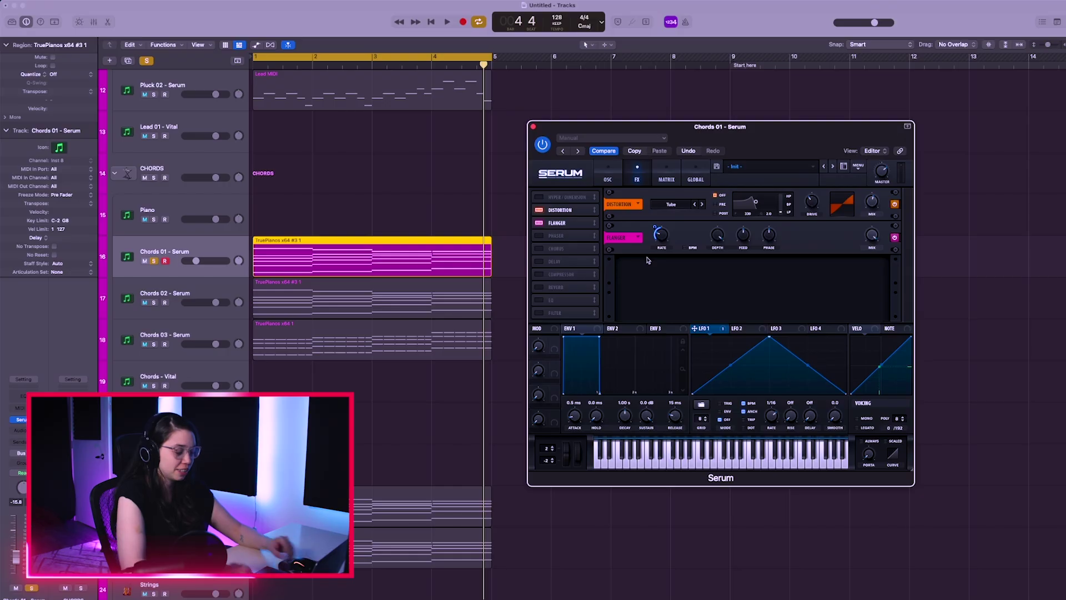
click(561, 274)
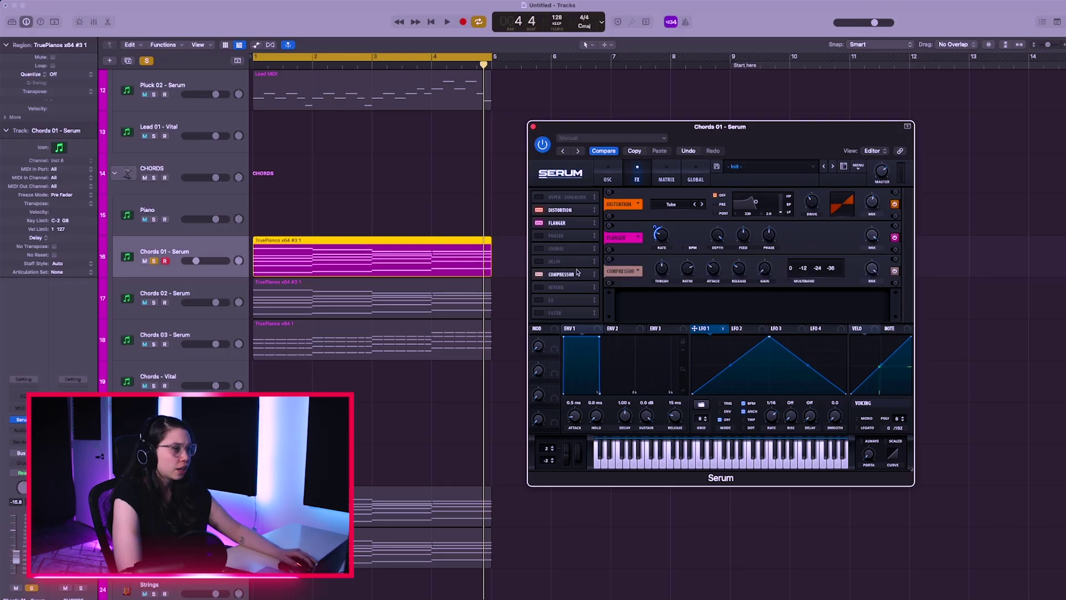
key(space)
click(790, 282)
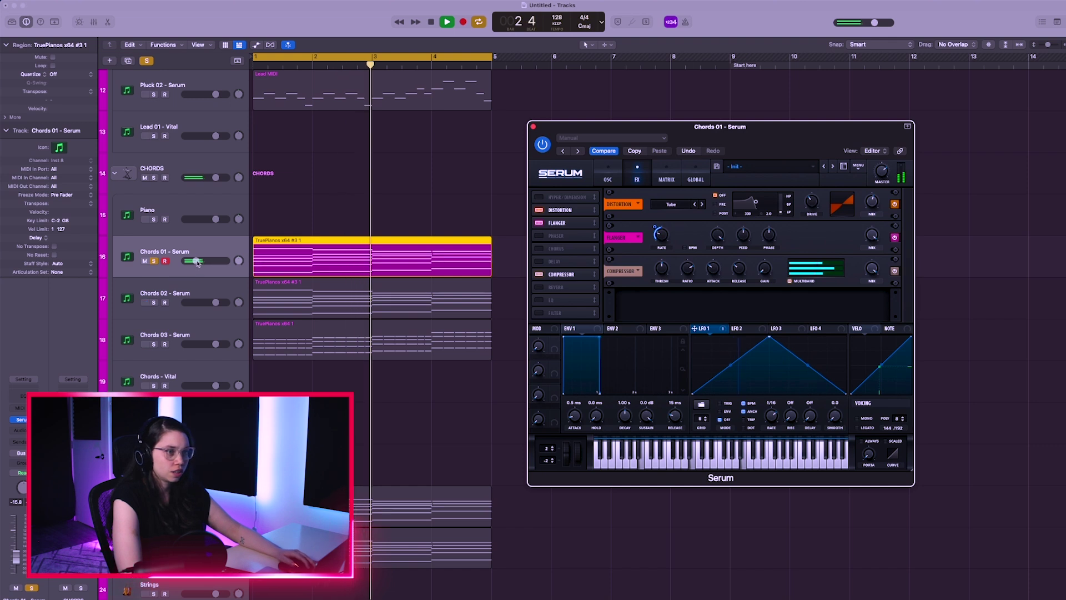
drag(197, 262, 204, 261)
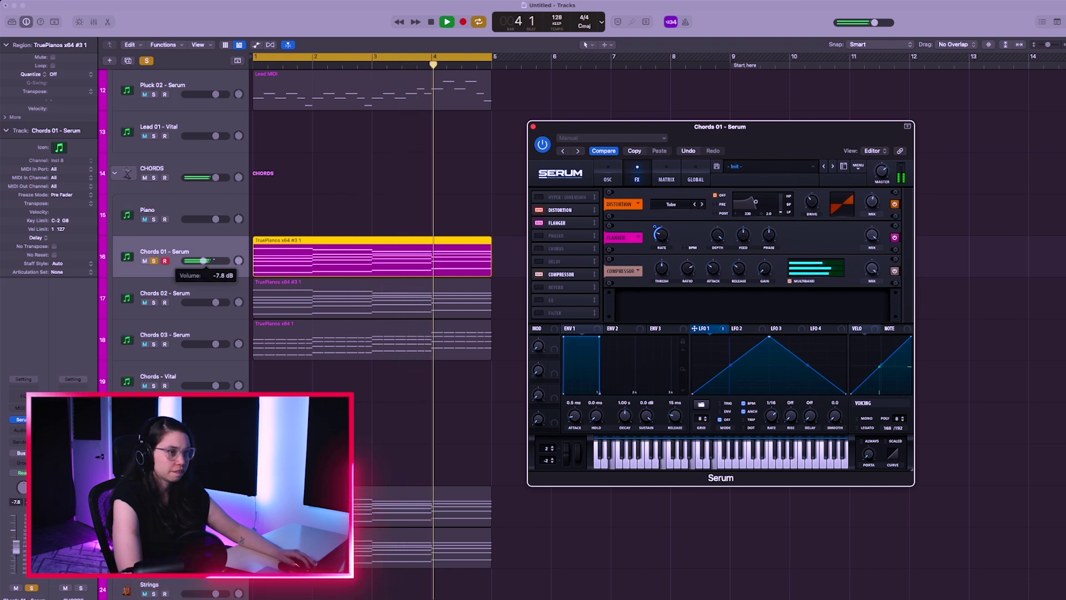
Adjust the compressor's mix during playback and turn on the filter in the Chords 01 patch.
click(894, 272)
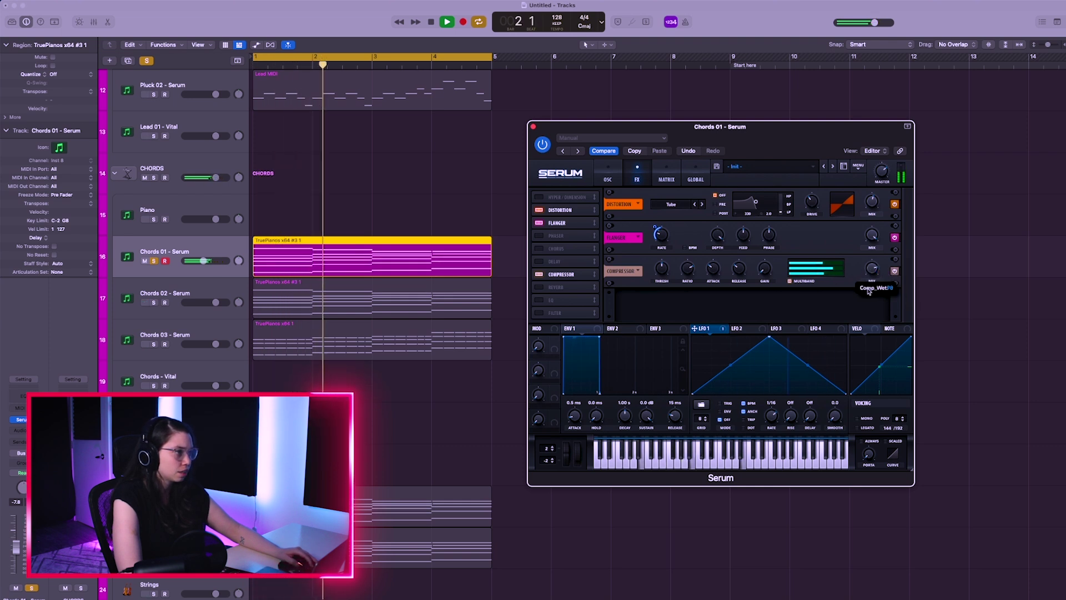
mouse_move(664, 271)
scroll(663, 271, up, 2)
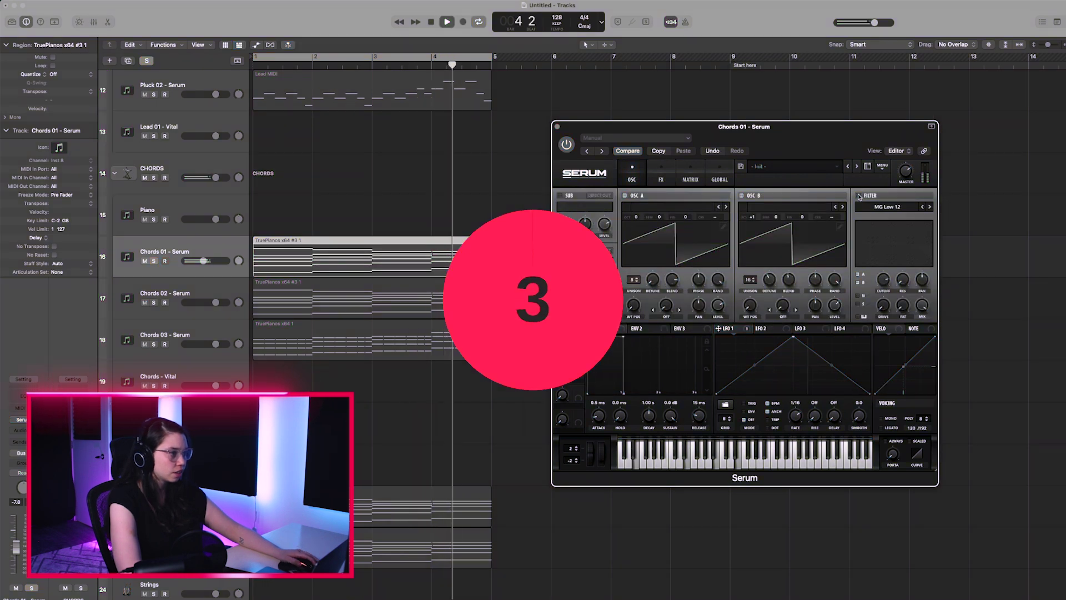
click(859, 196)
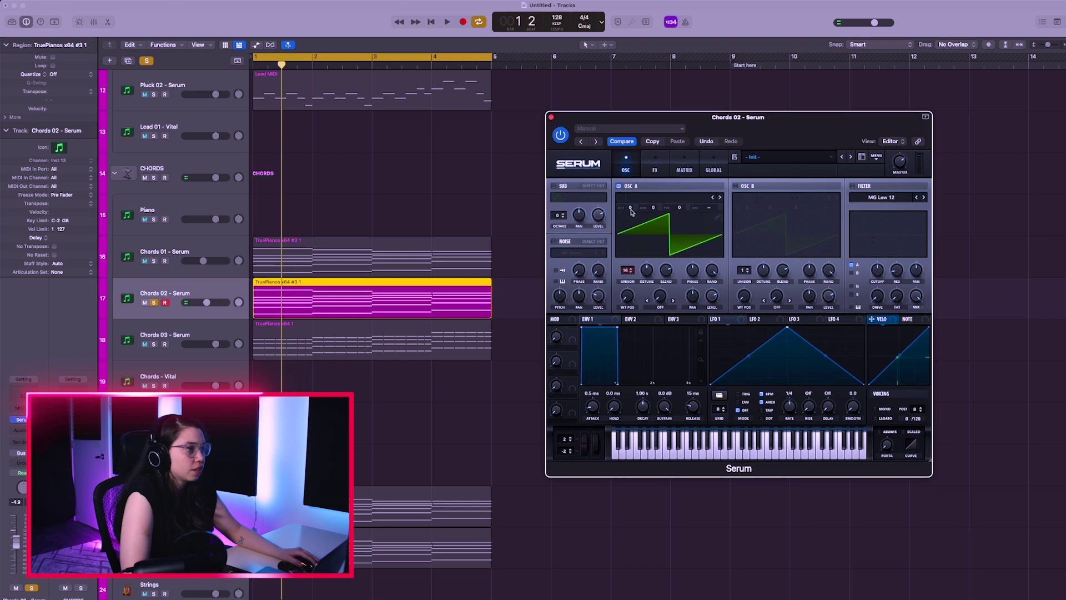
Lower the Chords 02 - Serum track volume to about -12.2 dB during playback and enable OSC B with 16 unison voices.
key(space)
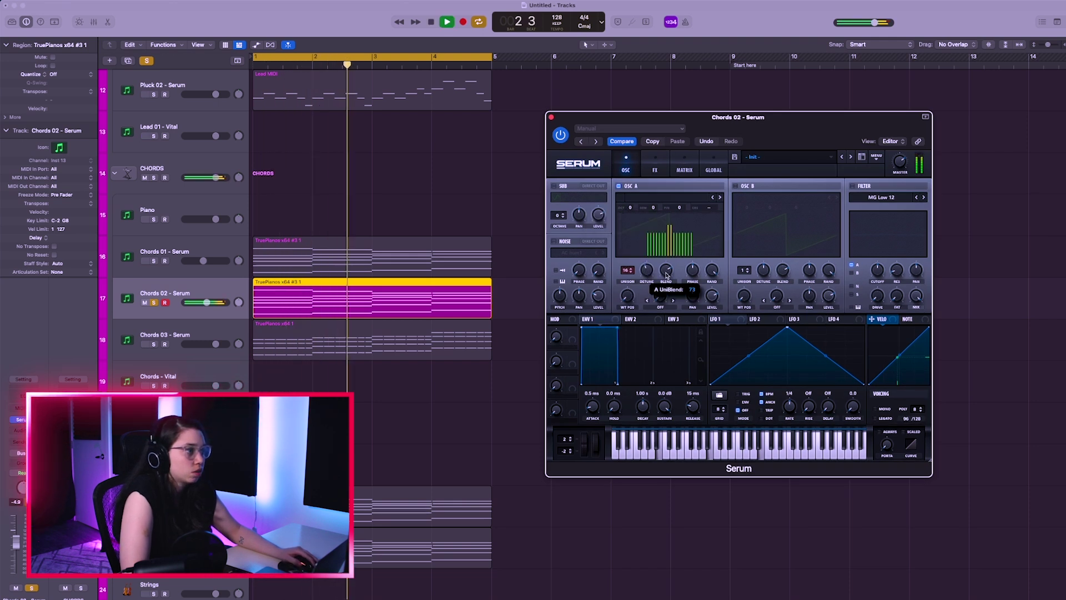
drag(206, 302, 199, 302)
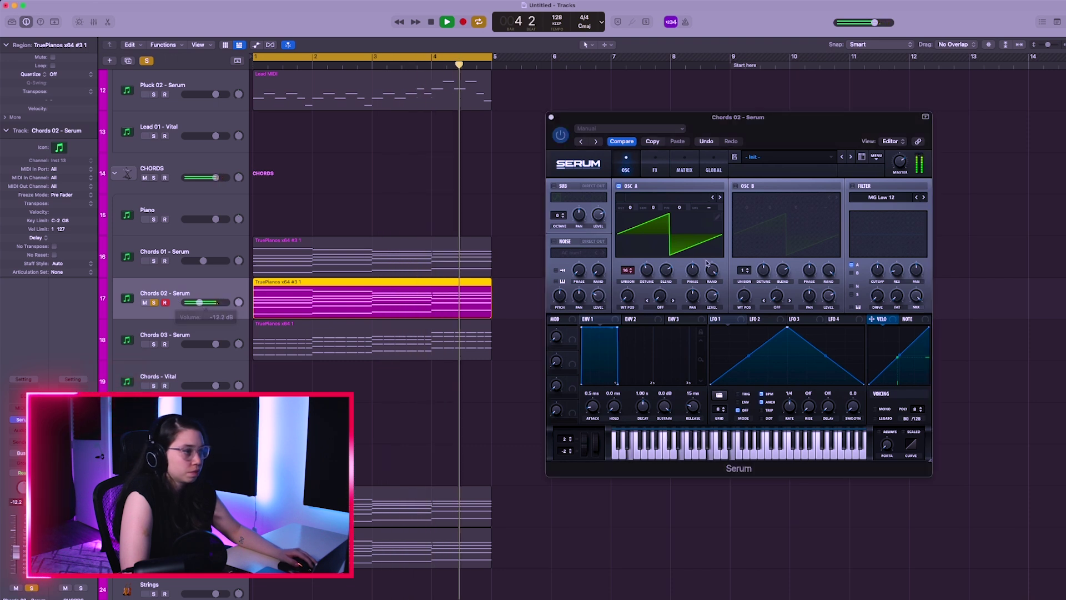
click(735, 185)
drag(748, 270, 745, 189)
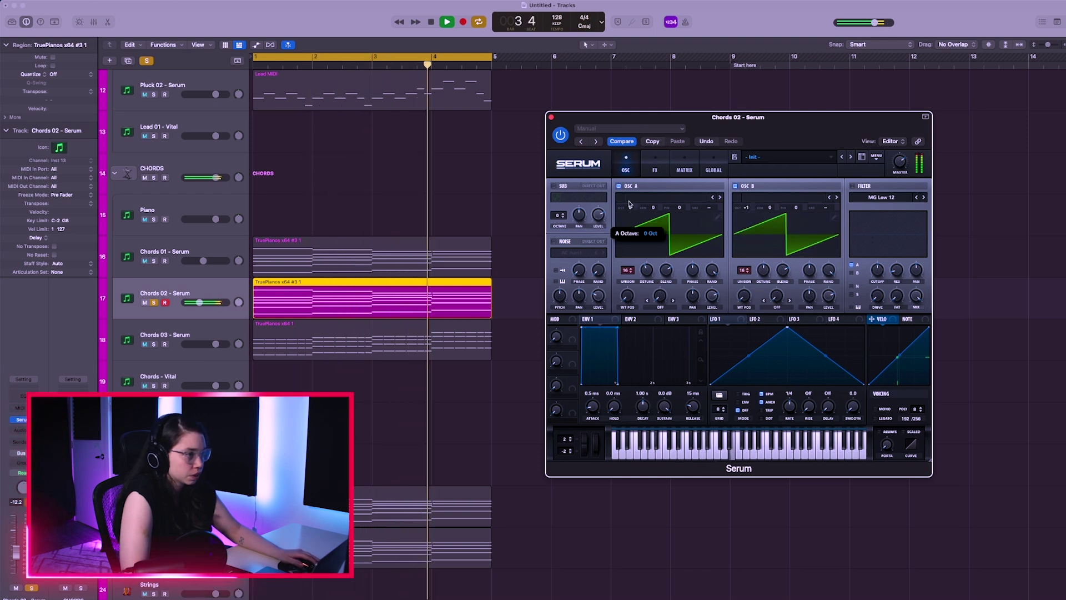
Restart the loop and adjust OSC B's unison detune in the Chords 02 patch during playback.
key(space)
drag(768, 131, 777, 133)
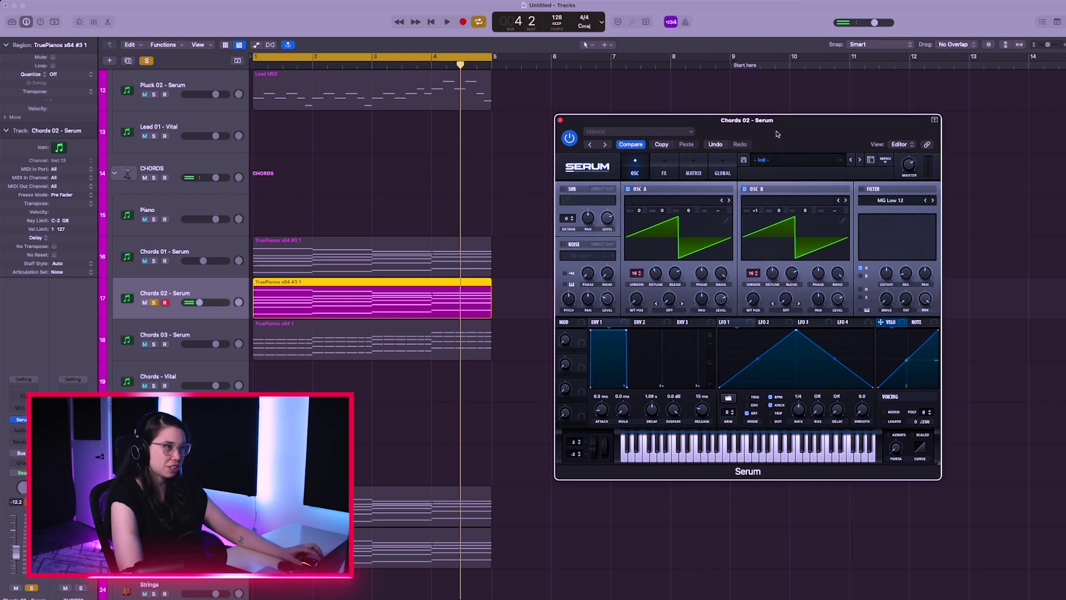
key(space)
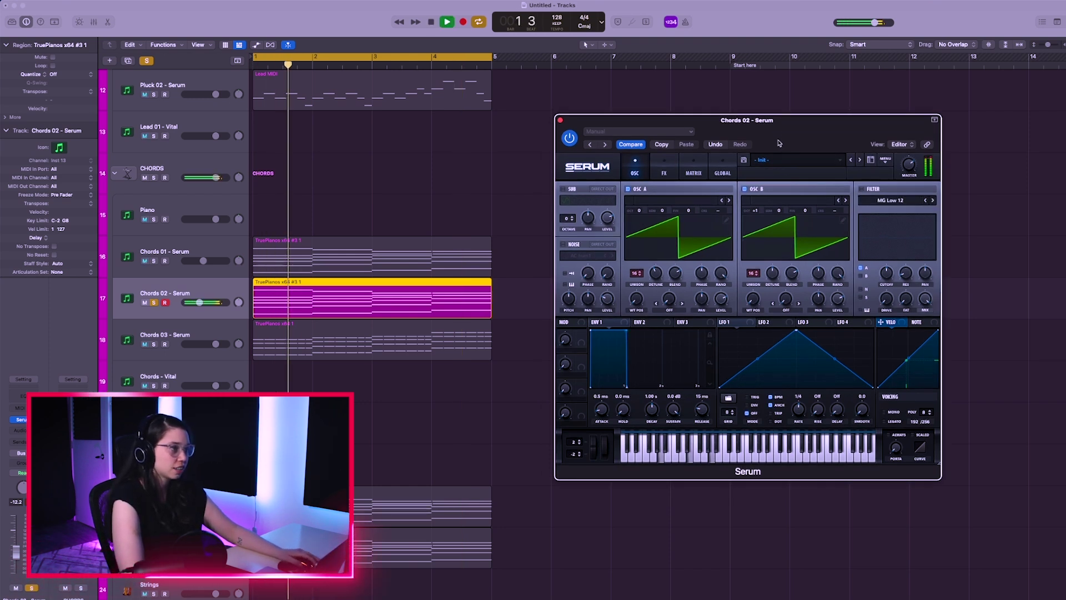
click(745, 190)
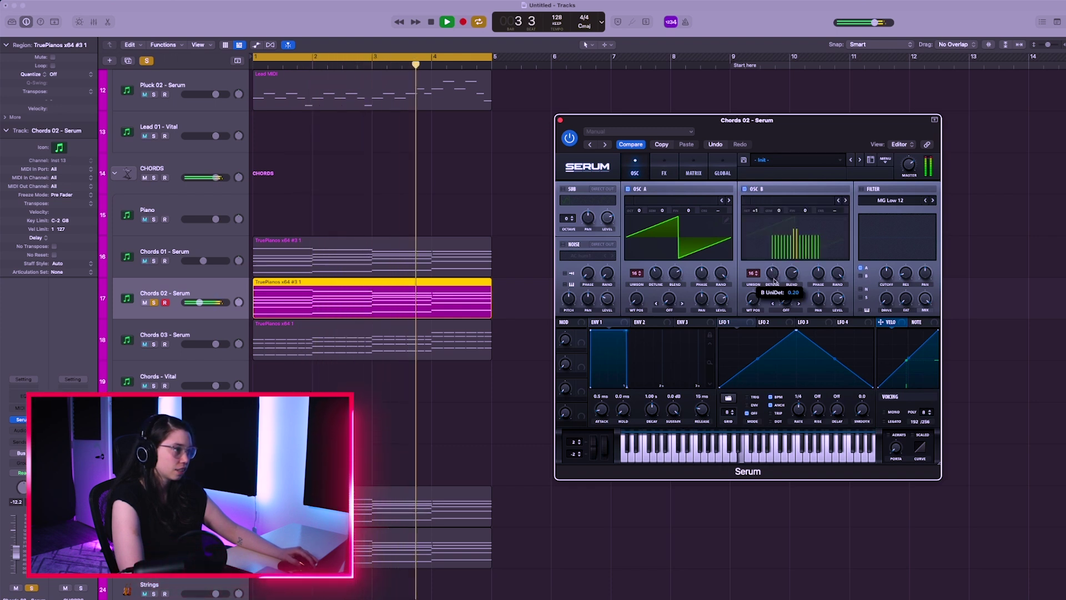
drag(772, 279, 762, 255)
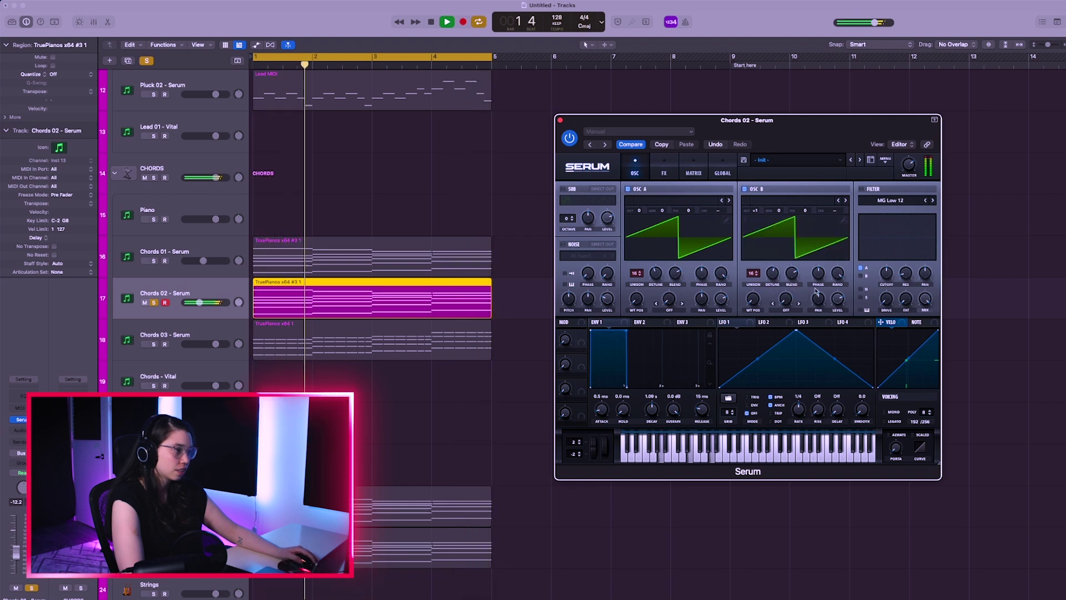
Turn on the noise oscillator in the Chords 02 patch and set its level to about 64% while playing the loop.
click(563, 245)
key(space)
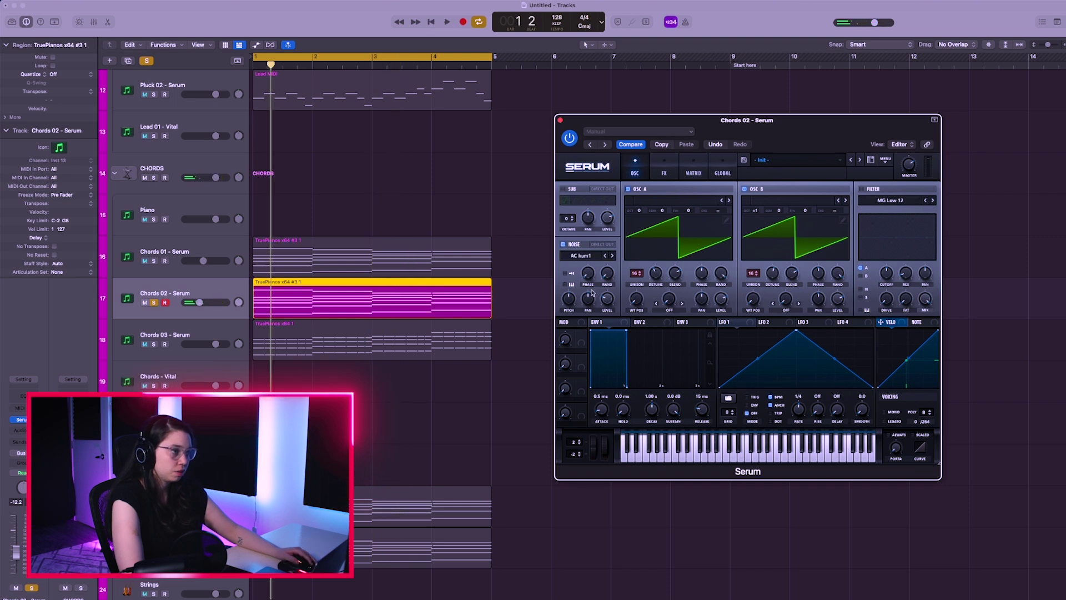
key(space)
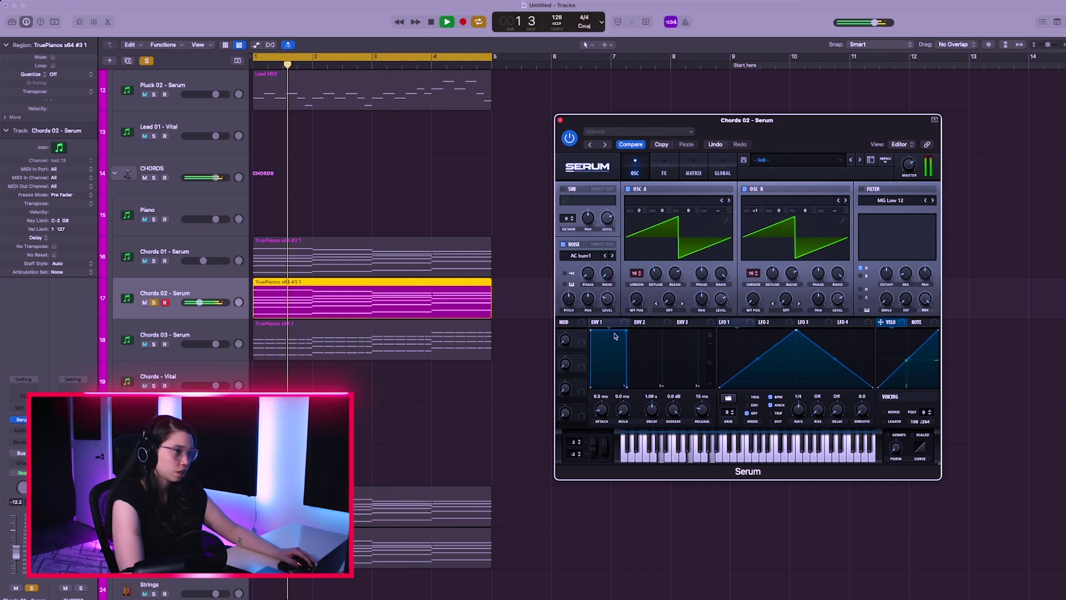
key(space)
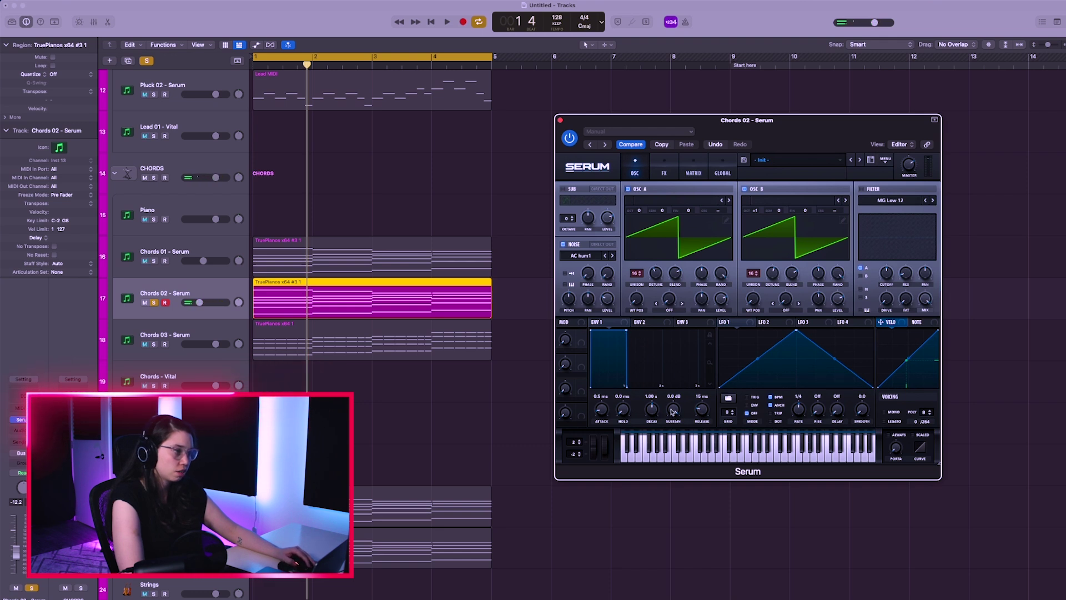
key(space)
click(563, 244)
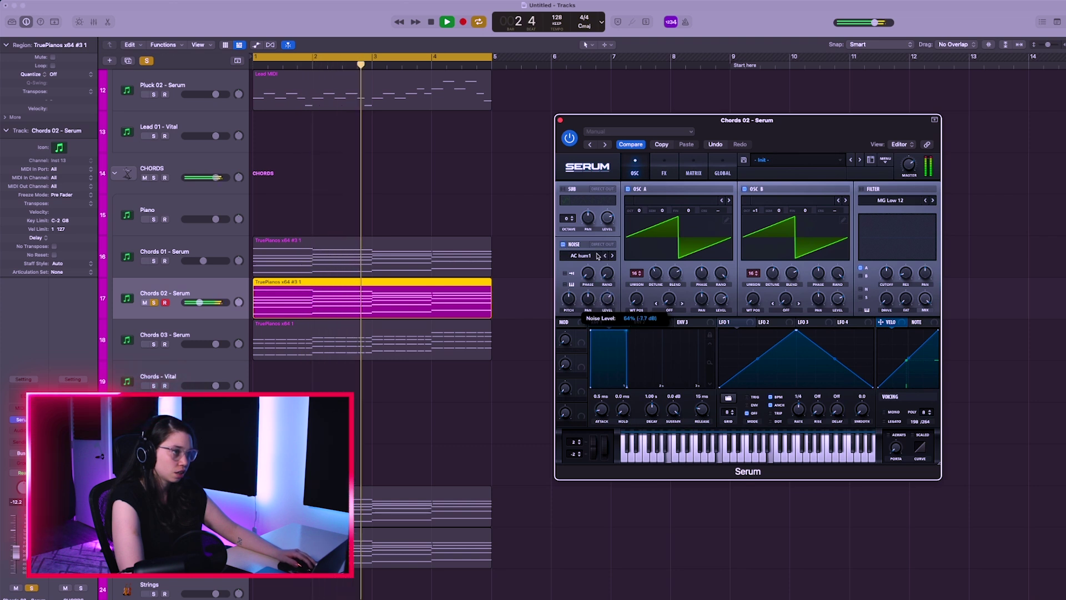
Load the Analog BrightWhite sample into the Chords 02 patch's noise oscillator and play the loop.
key(space)
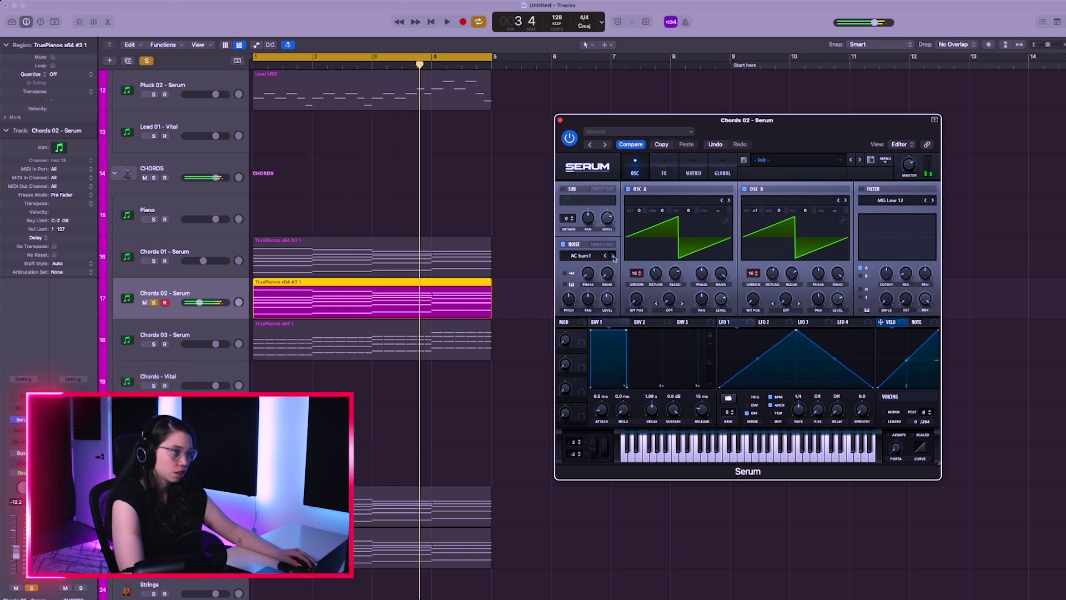
click(597, 256)
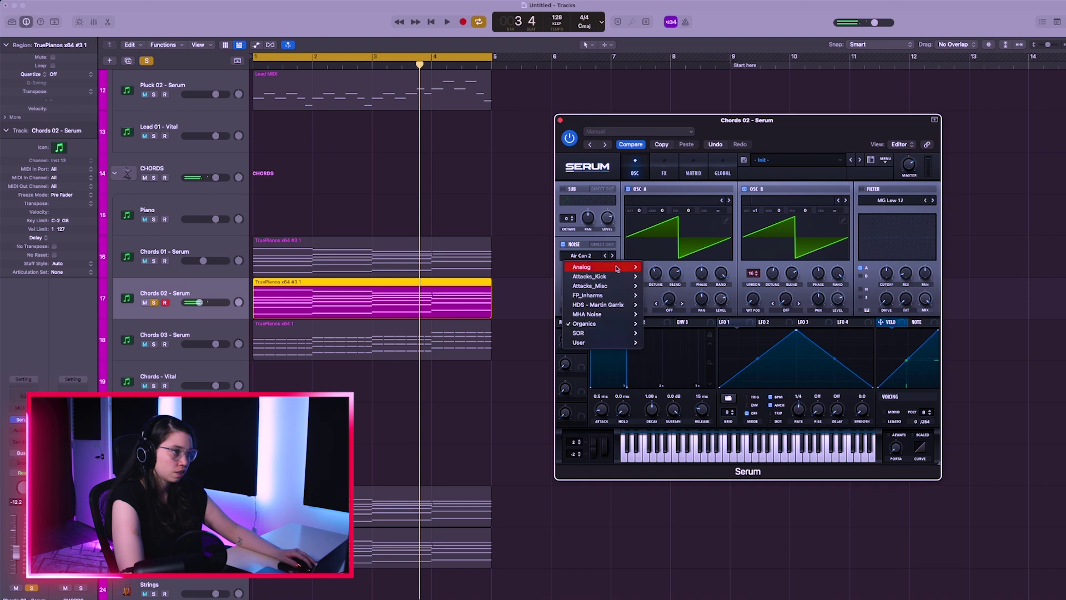
mouse_move(602, 267)
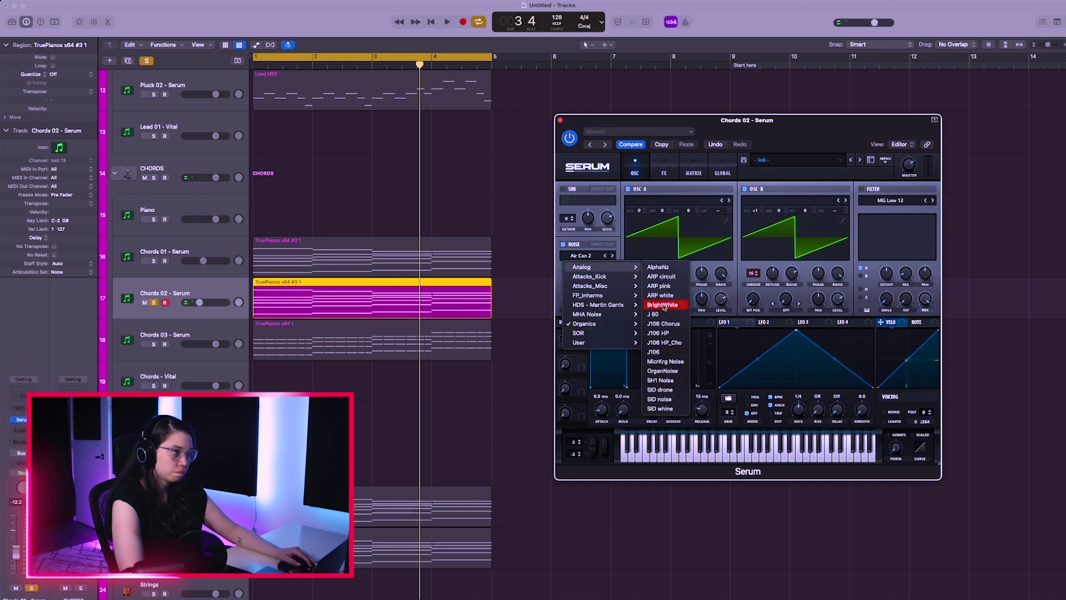
click(662, 305)
key(space)
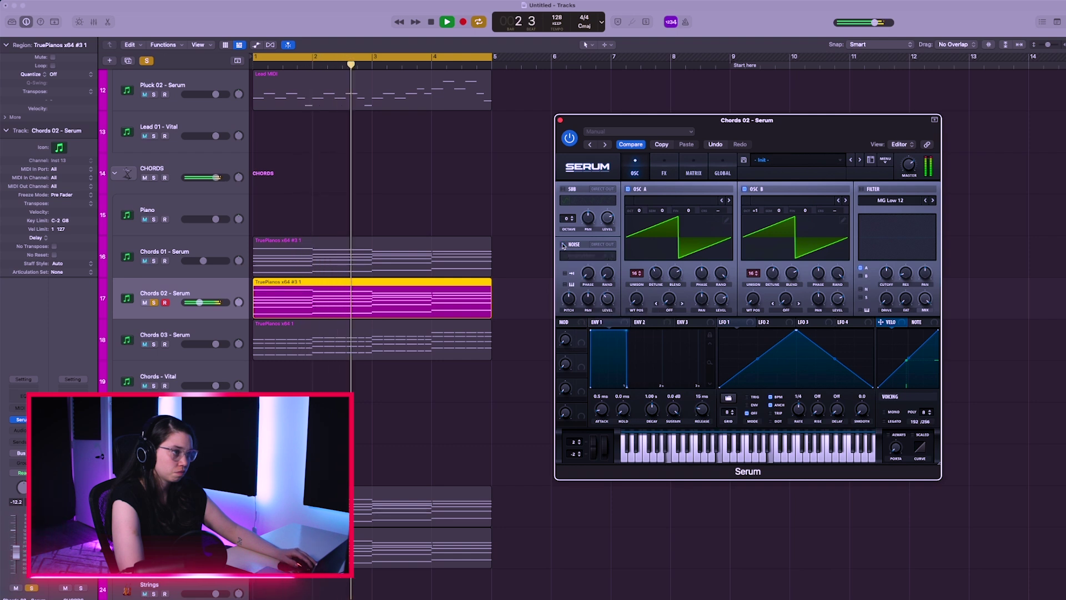
Set the noise level to about 32% and lower the Chords 02 - Serum track volume to about -15.0 dB during playback.
drag(607, 297, 607, 302)
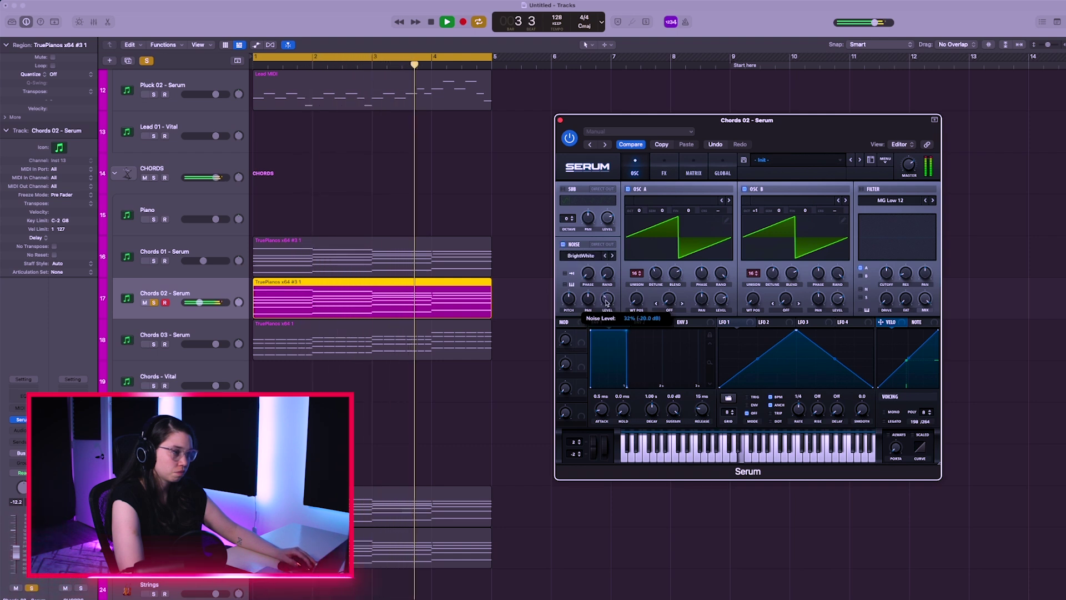
drag(200, 303, 192, 304)
key(space)
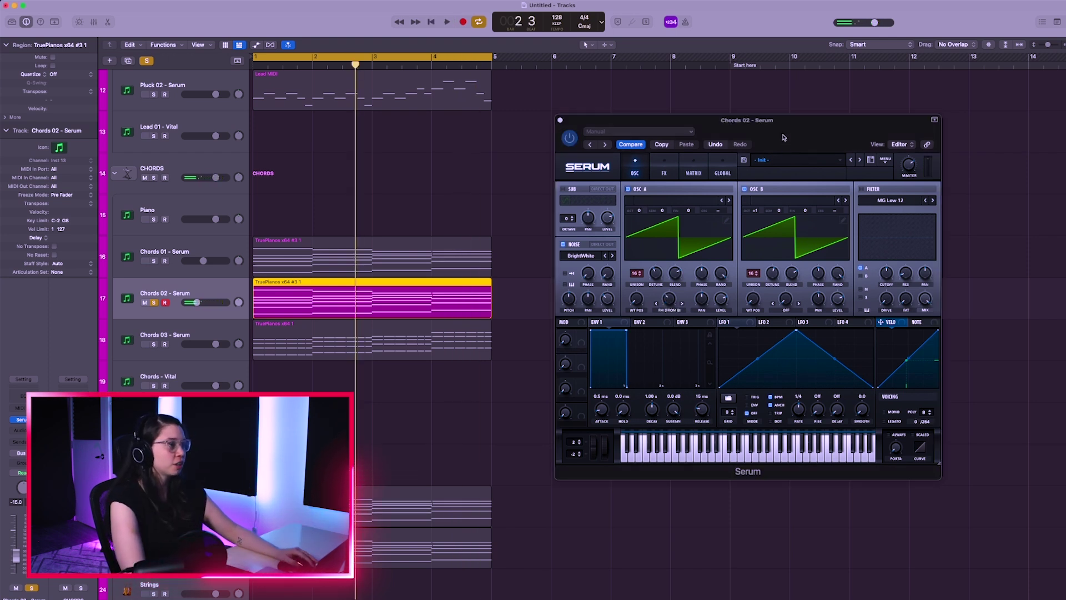
In the Chords 02 patch's effects rack, turn off the distortion and turn on the multiband compressor, playing the loop.
drag(784, 143, 789, 147)
click(668, 174)
key(space)
mouse_move(901, 201)
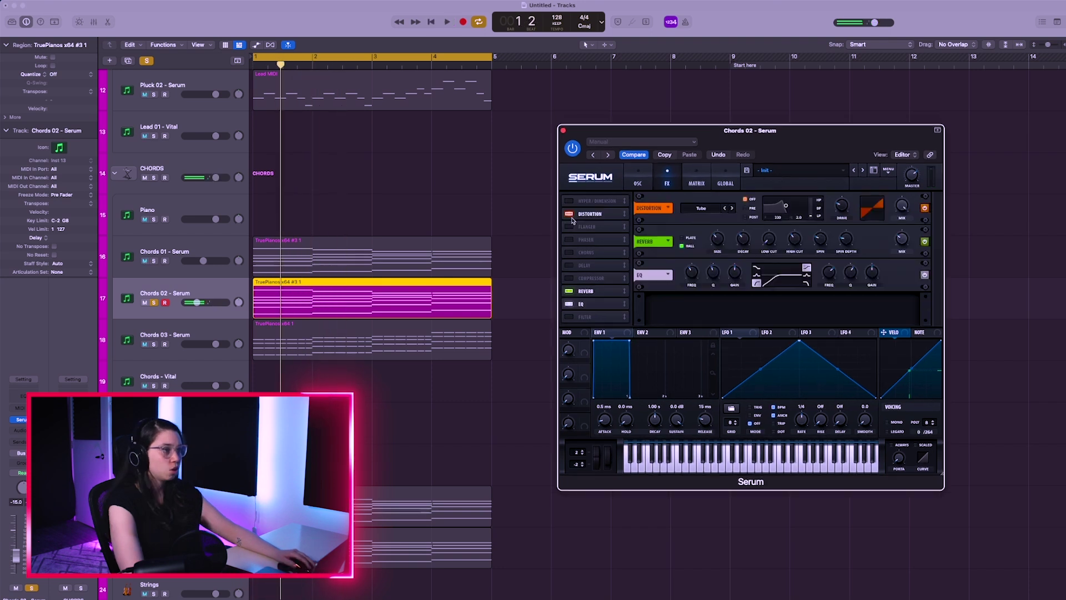
click(581, 262)
click(569, 278)
key(space)
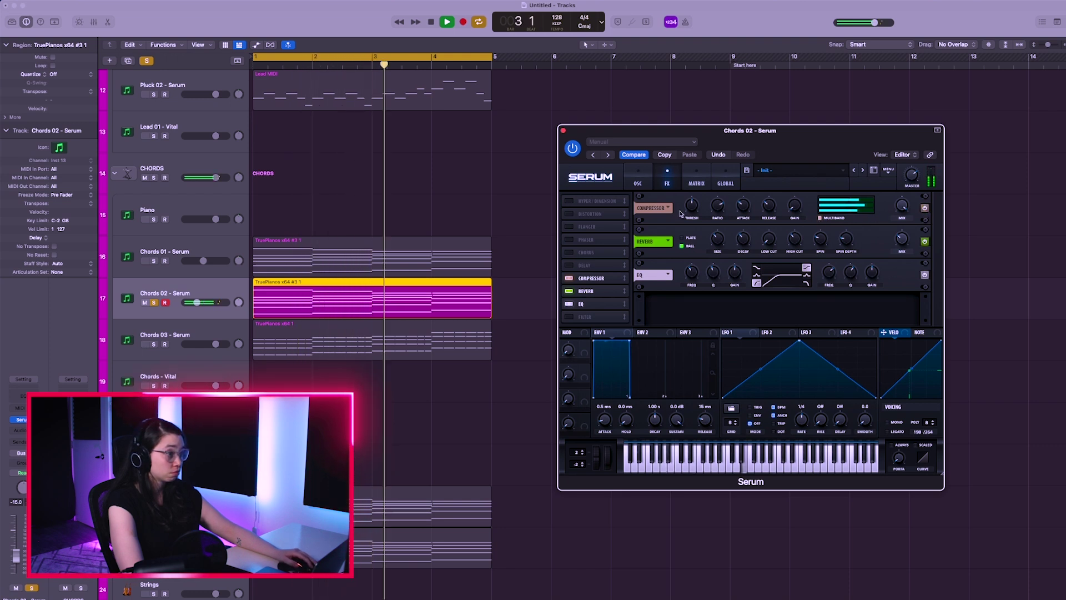
Turn on Hyper/Dimension with the Dimension mix at about 98% and compare the sound with and without it during playback.
mouse_move(695, 218)
scroll(695, 221, up, 2)
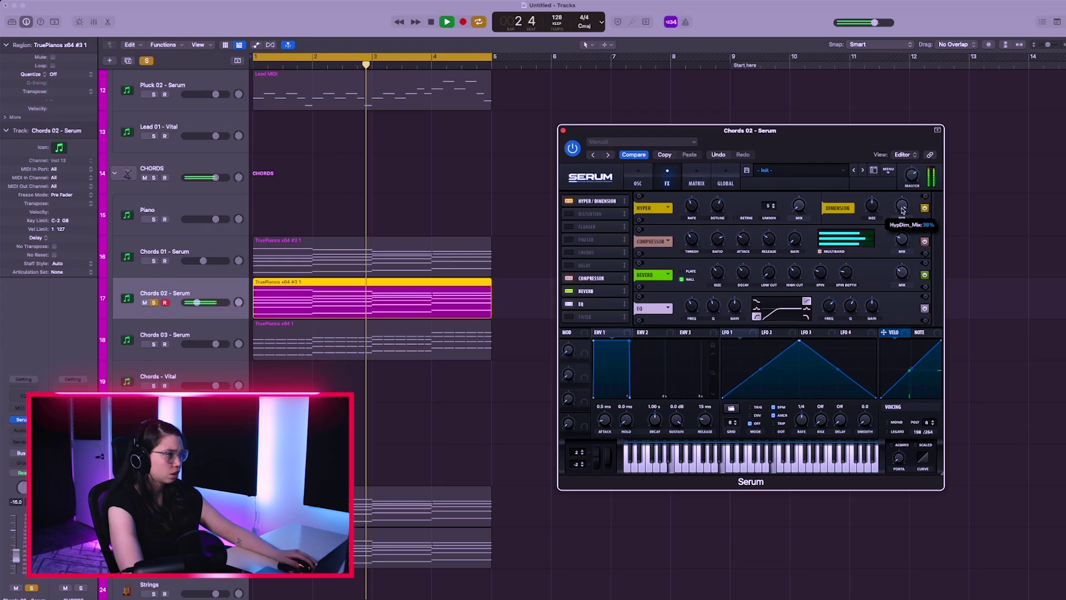
key(space)
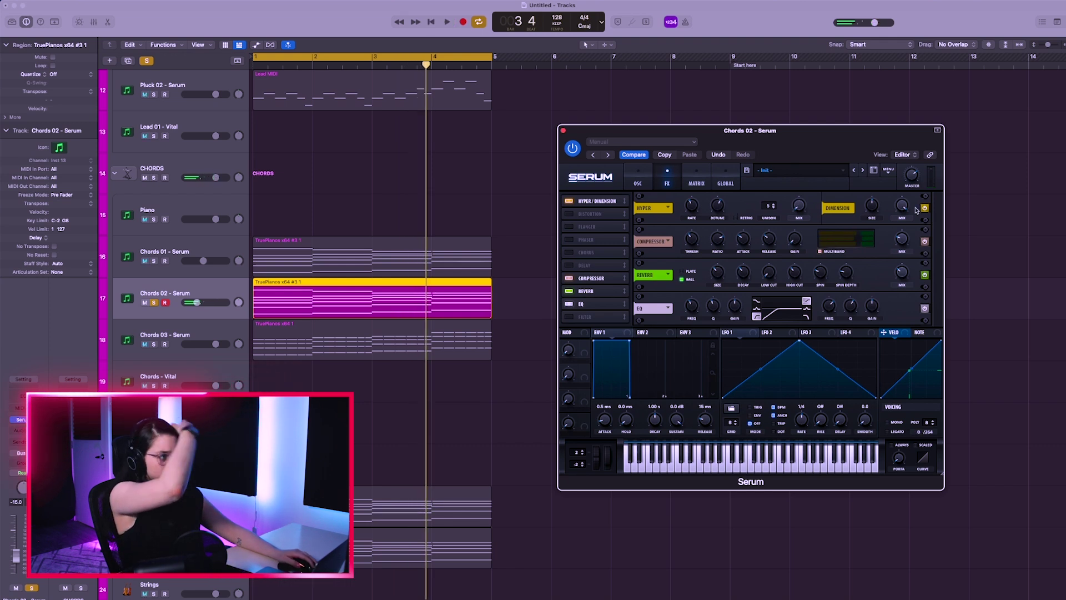
key(space)
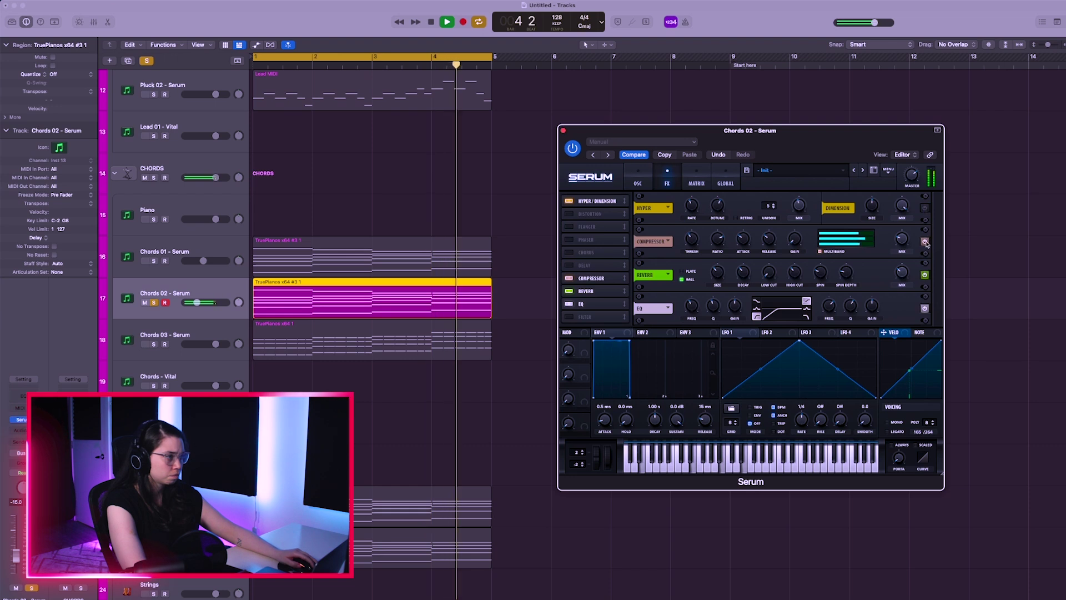
click(924, 208)
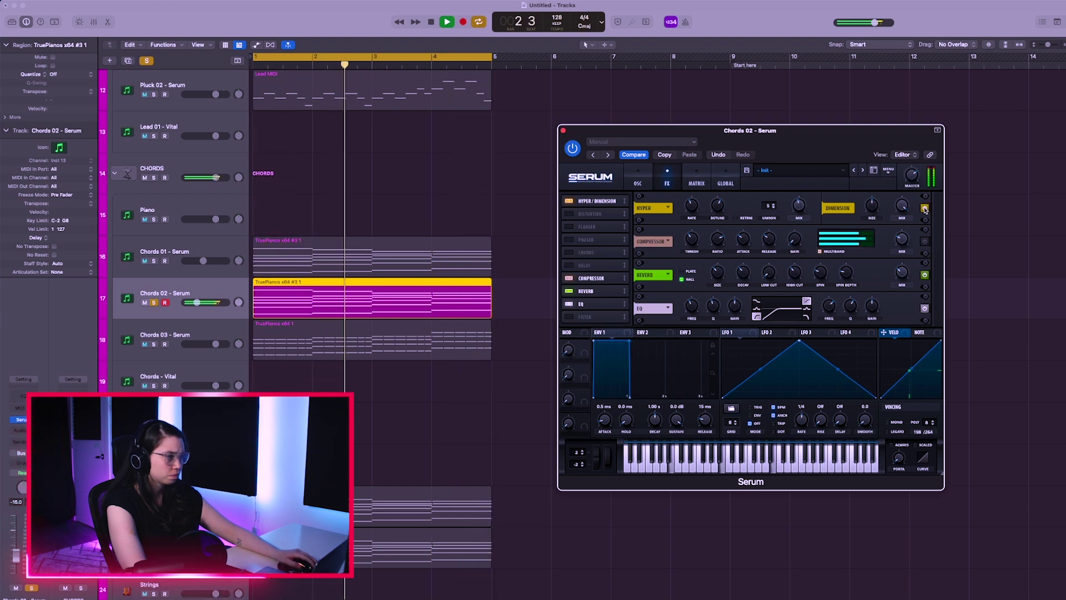
key(space)
Shape the Chords 02 patch with the EQ's high band, a chorus effect and the MG Low 12 filter.
drag(851, 306, 827, 308)
key(shift+space)
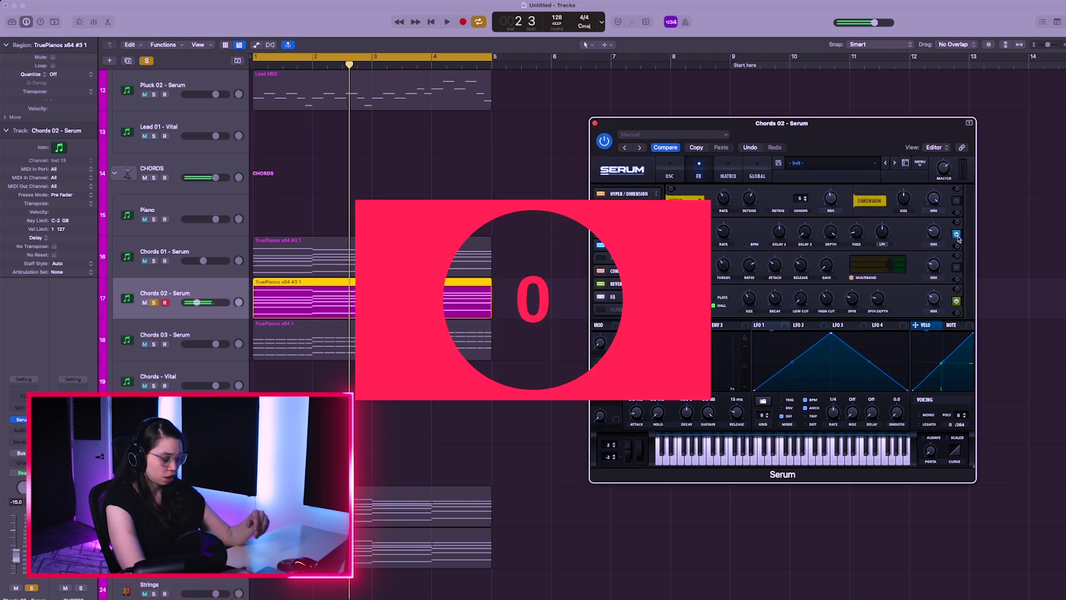
drag(854, 129, 858, 128)
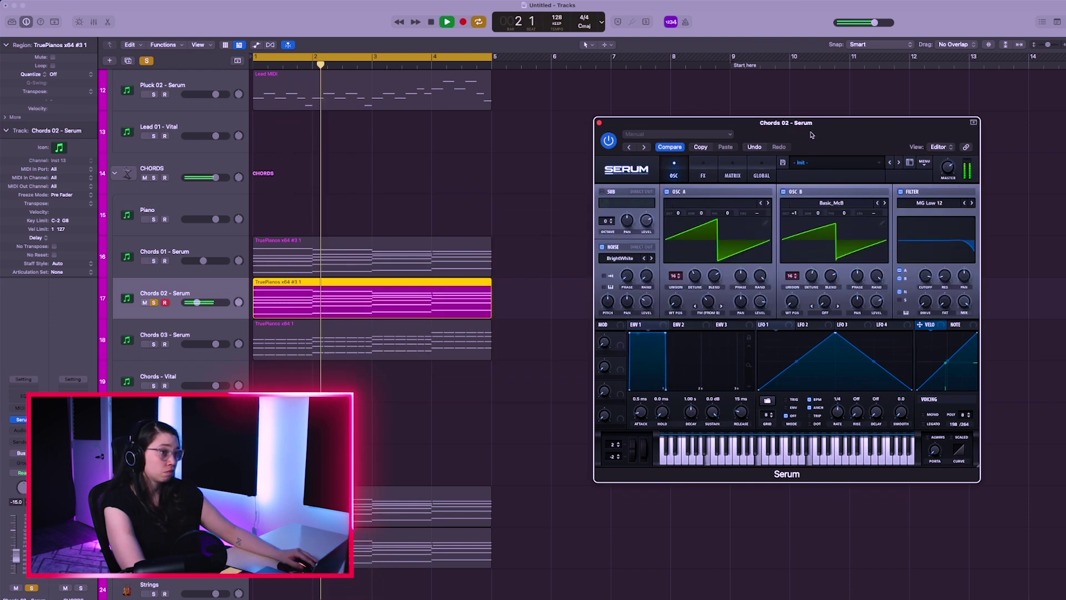
Save the Chords 02 patch as a preset in the PLV library's CH folder, starting its name with "CH".
drag(811, 135, 828, 134)
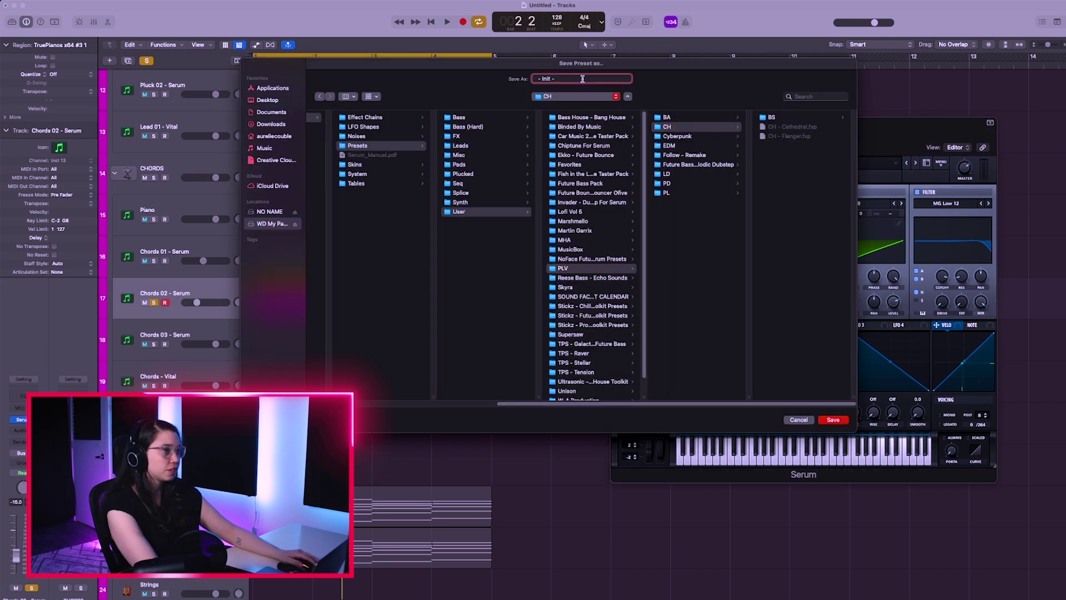
text(CH)
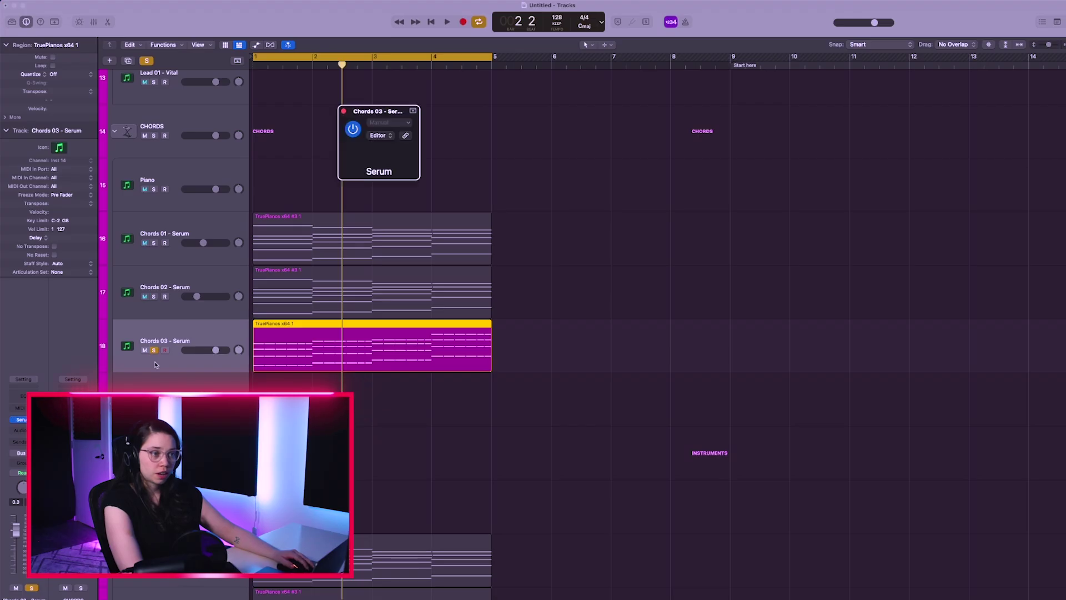
Open Serum on the Chords 03 track, lower the track to about -11.8 dB during playback, and give OSC A 8 unison voices.
drag(728, 118, 785, 128)
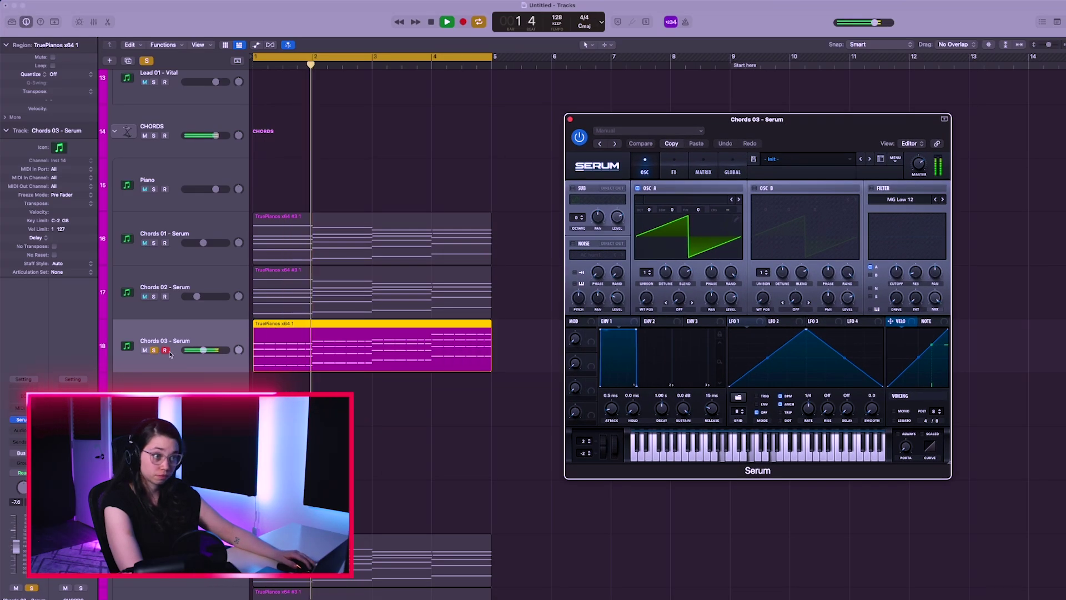
key(space)
drag(666, 119, 675, 125)
key(space)
drag(656, 279, 693, 283)
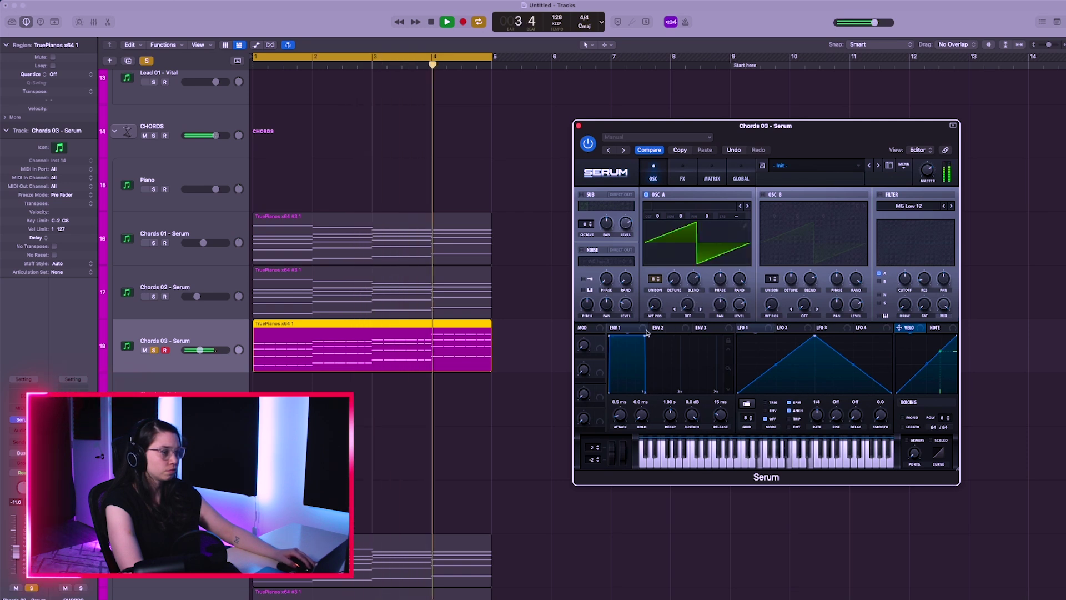
Set ENV 2 to 0% sustain and about 426 ms decay, and assign it to OSC A's level.
click(664, 328)
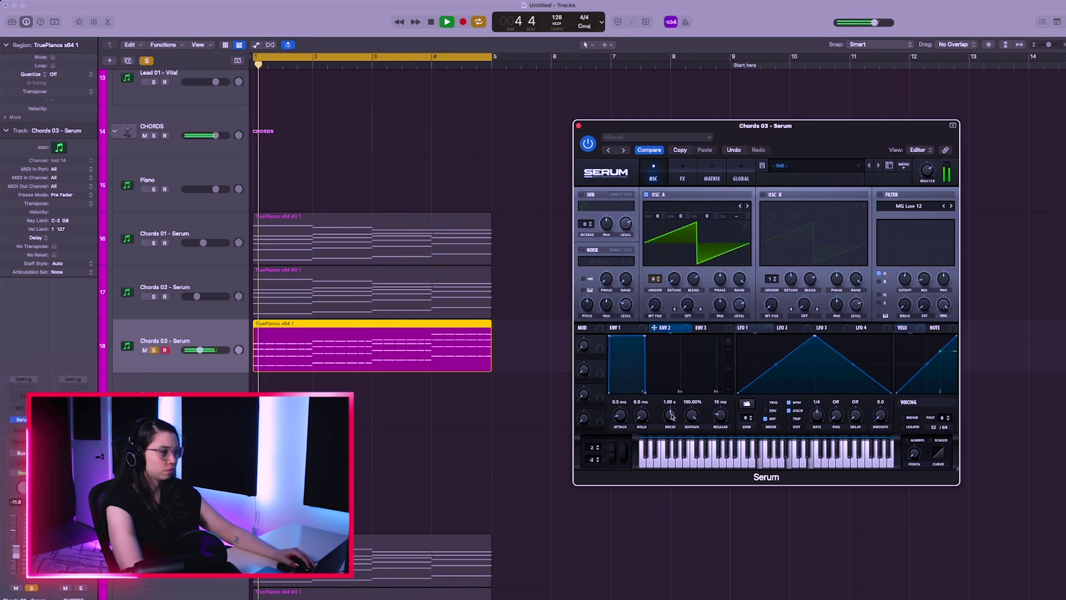
drag(692, 415, 700, 504)
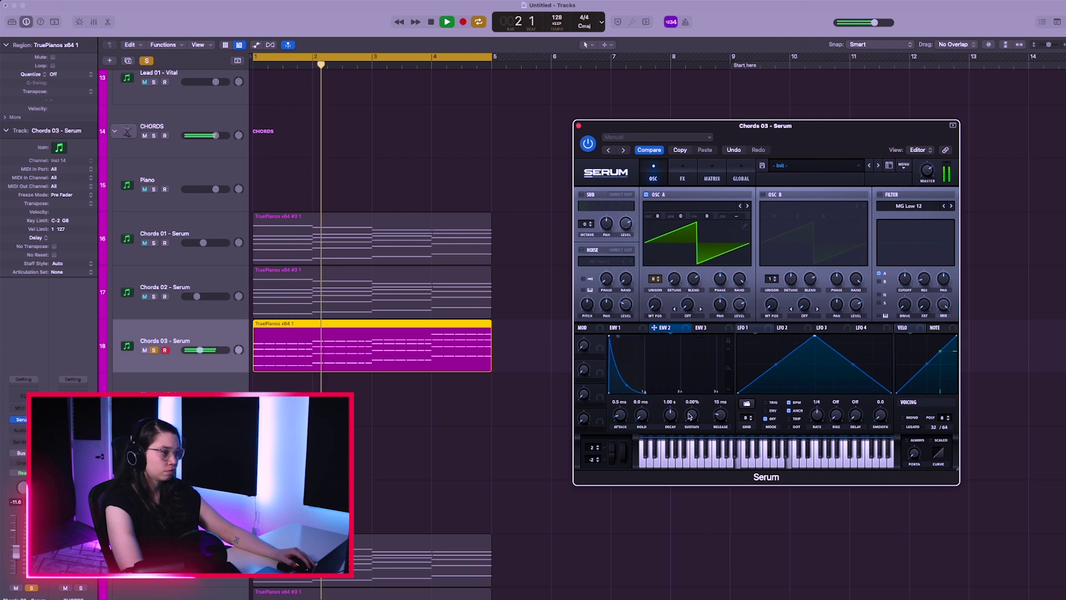
key(space)
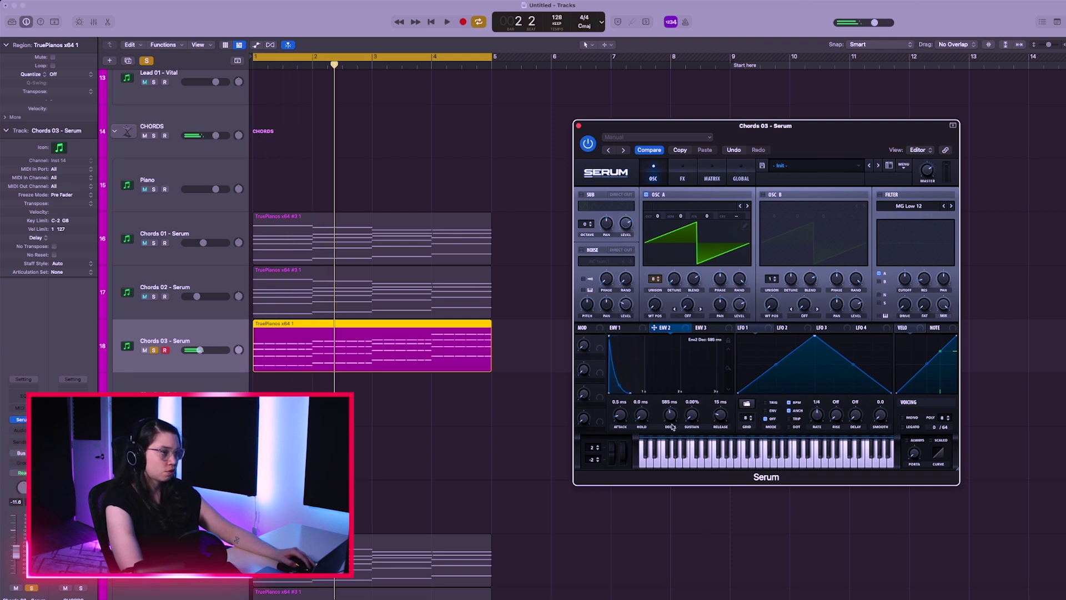
key(space)
drag(673, 427, 672, 439)
drag(654, 327, 733, 300)
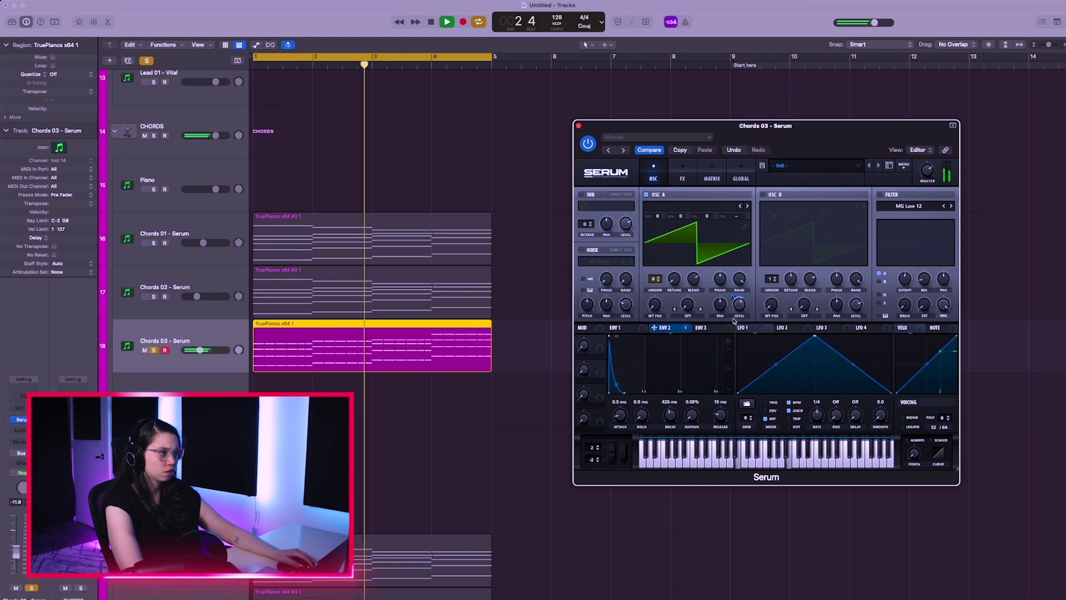
key(space)
Turn on the MG Low 24 filter for oscillators A and B and modulate its cutoff with ENV 2.
click(880, 194)
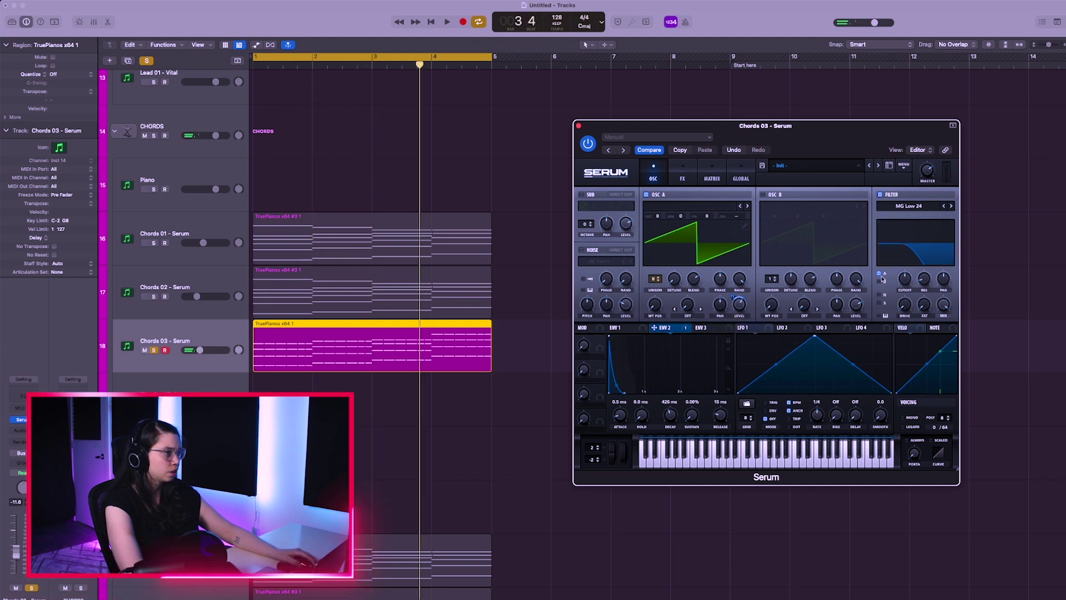
key(space)
drag(654, 328, 896, 298)
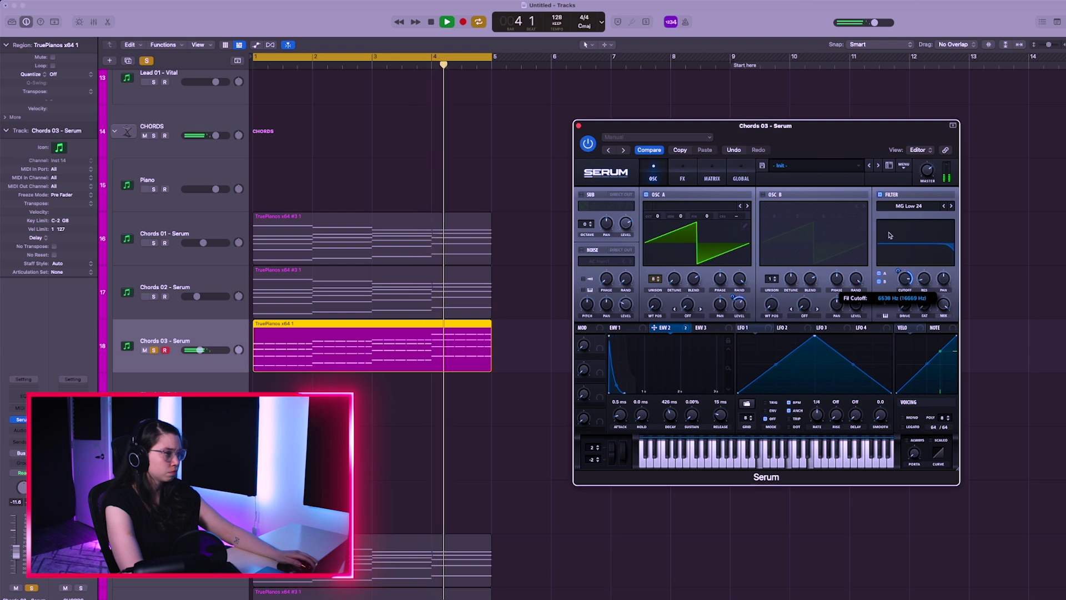
Turn on OSC B in the Chords 03 patch and try different unison voice counts during playback.
mouse_move(655, 278)
mouse_down()
mouse_move(653, 206)
mouse_move(655, 279)
mouse_up()
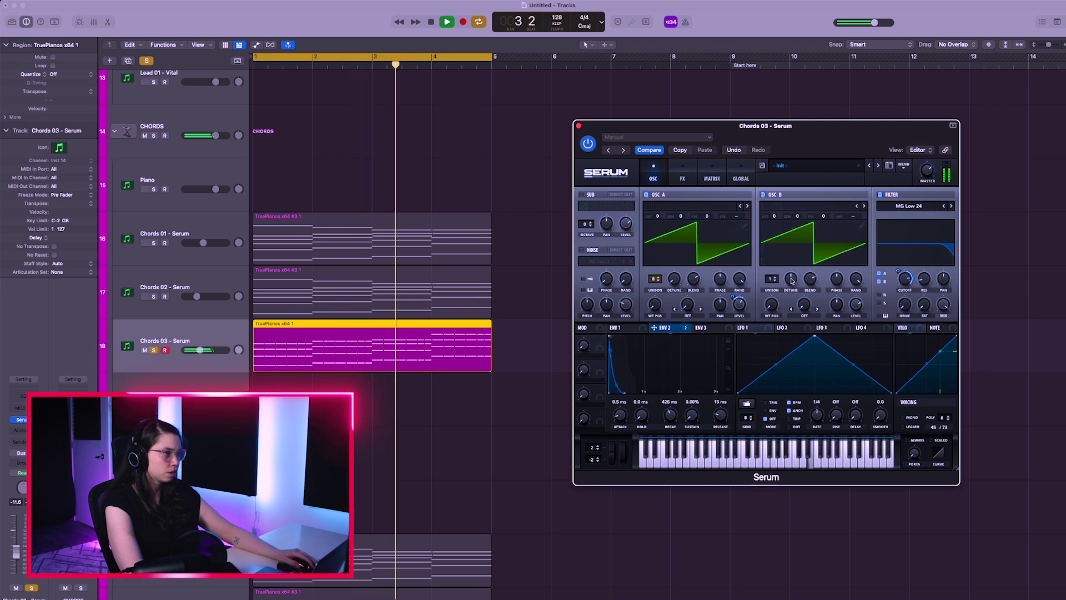
drag(773, 282, 776, 196)
drag(776, 280, 784, 216)
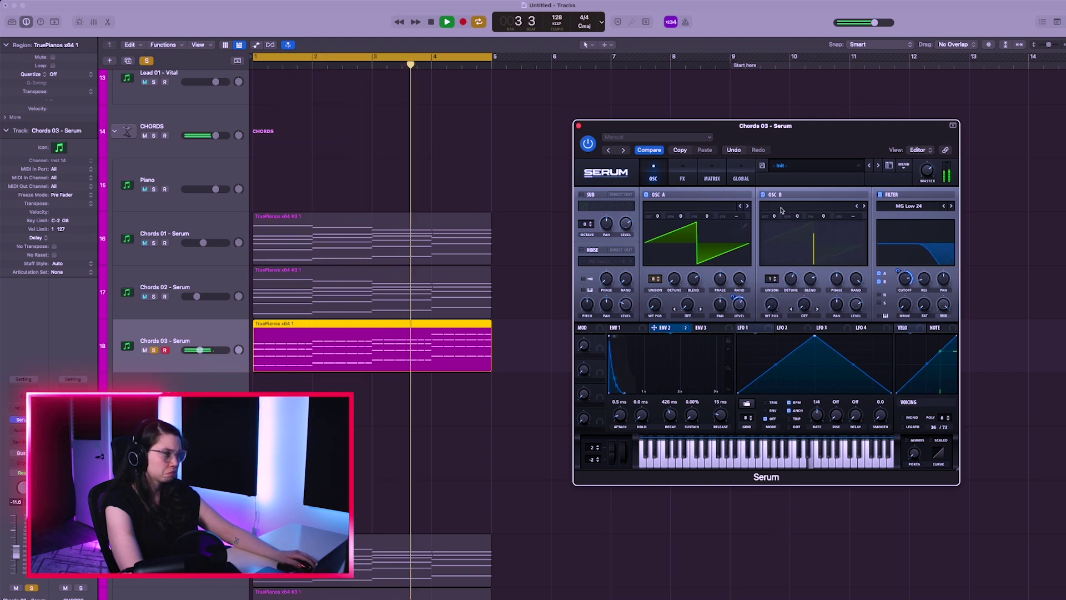
Step OSC B through wavetables from 4088 past Acid, Basic Mini and Basic Shapes, and try OSC A an octave lower during playback.
key(space)
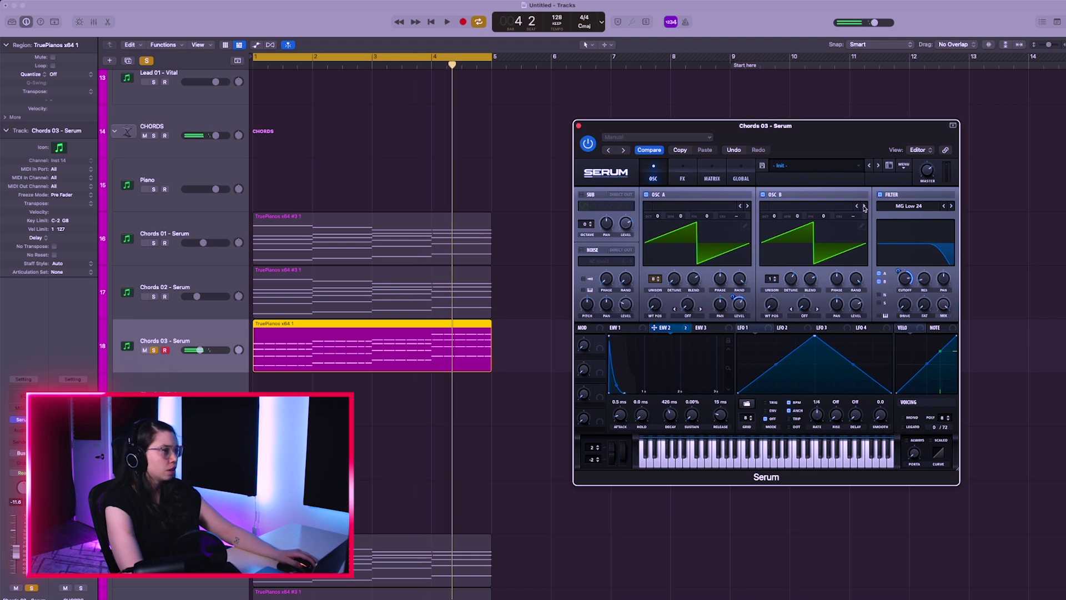
key(space)
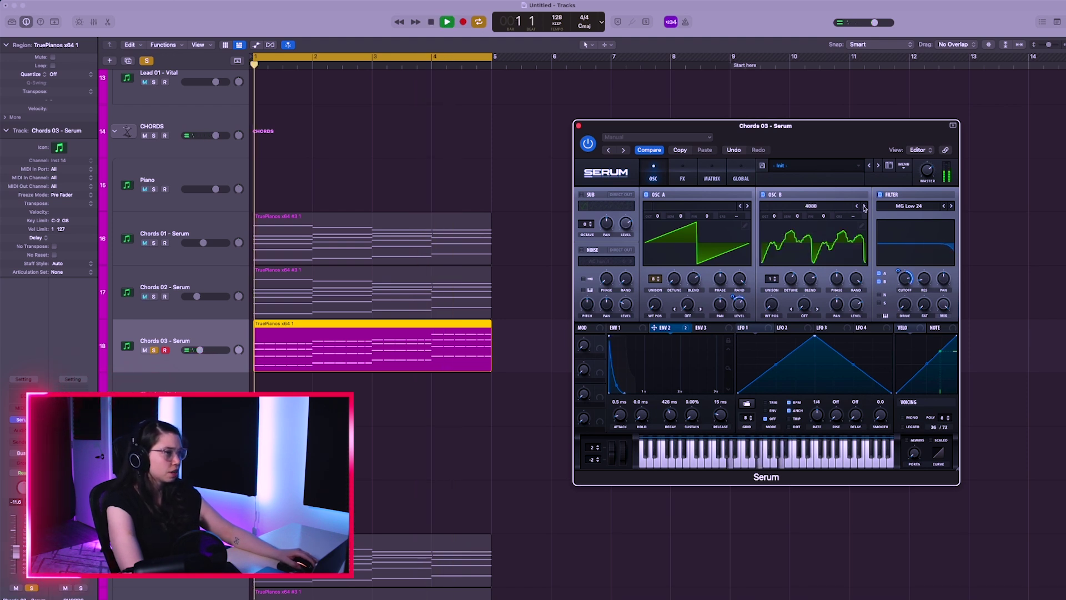
click(864, 206)
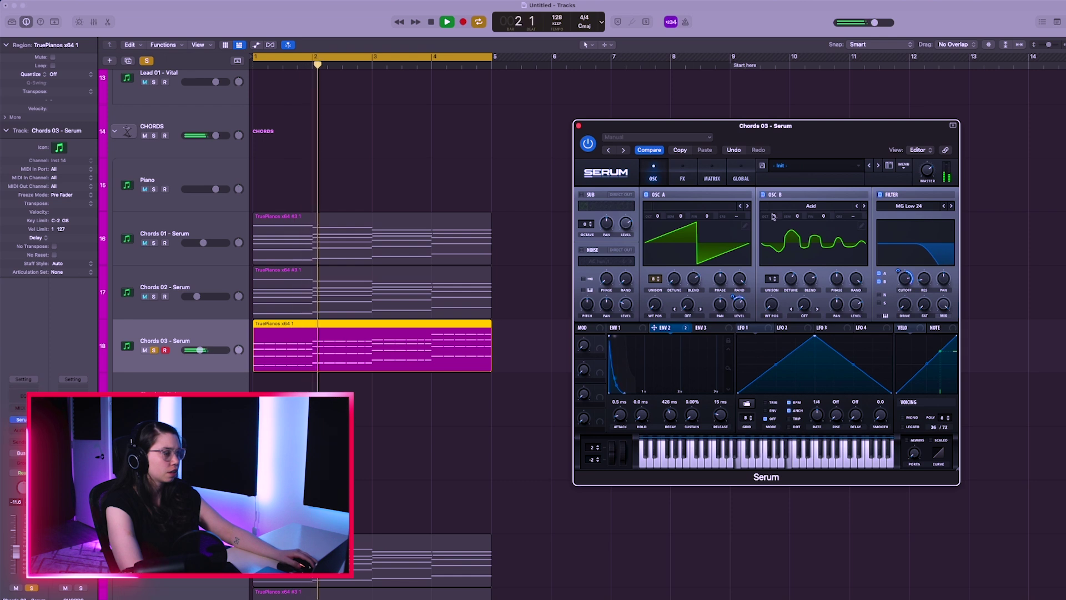
mouse_move(657, 216)
mouse_down()
mouse_move(656, 226)
mouse_move(656, 218)
mouse_up()
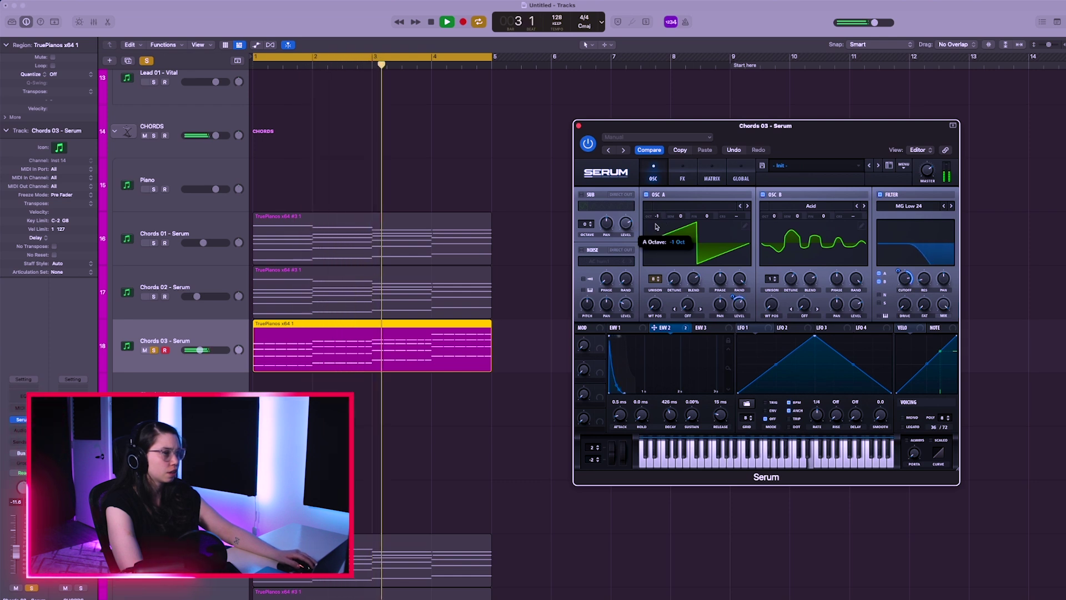
click(864, 207)
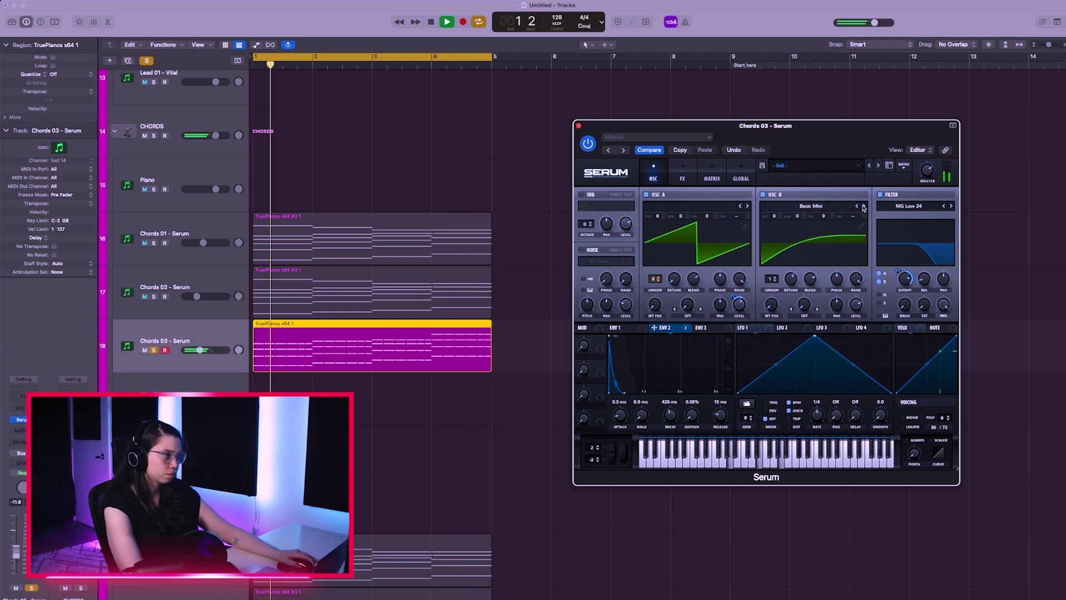
click(864, 207)
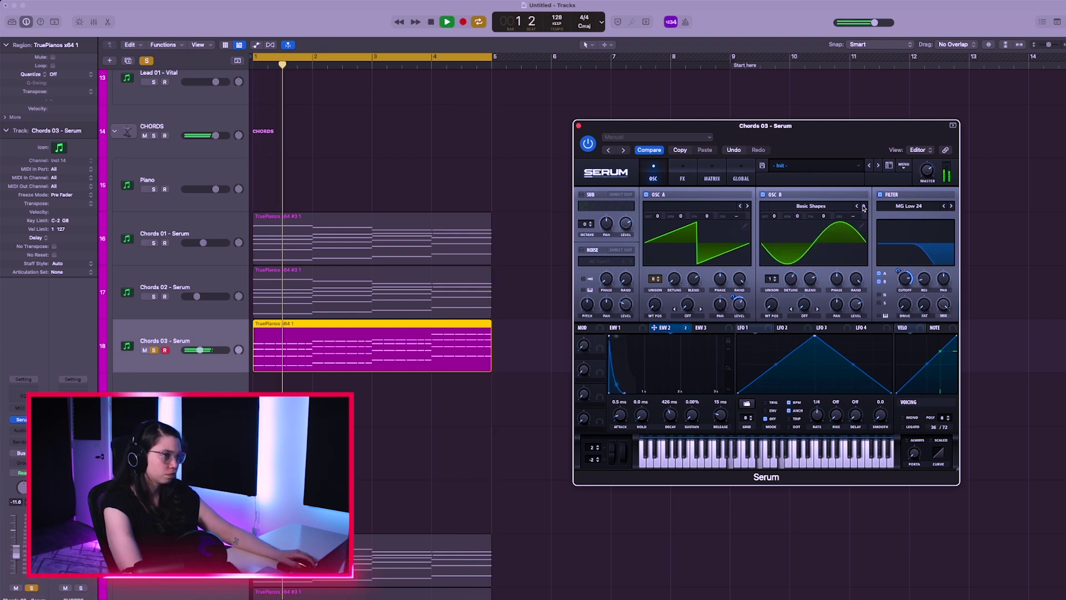
click(864, 207)
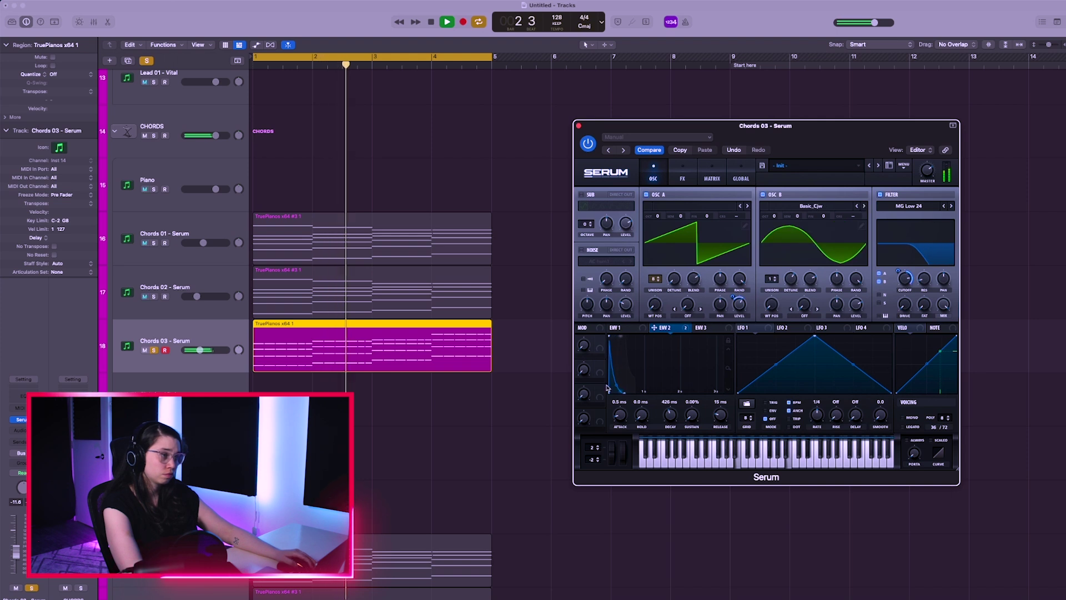
Set ENV 1 to about 457 ms hold and 18 ms decay, and turn on the noise oscillator with AC hum1.
click(616, 328)
double_click(691, 417)
drag(670, 415, 672, 437)
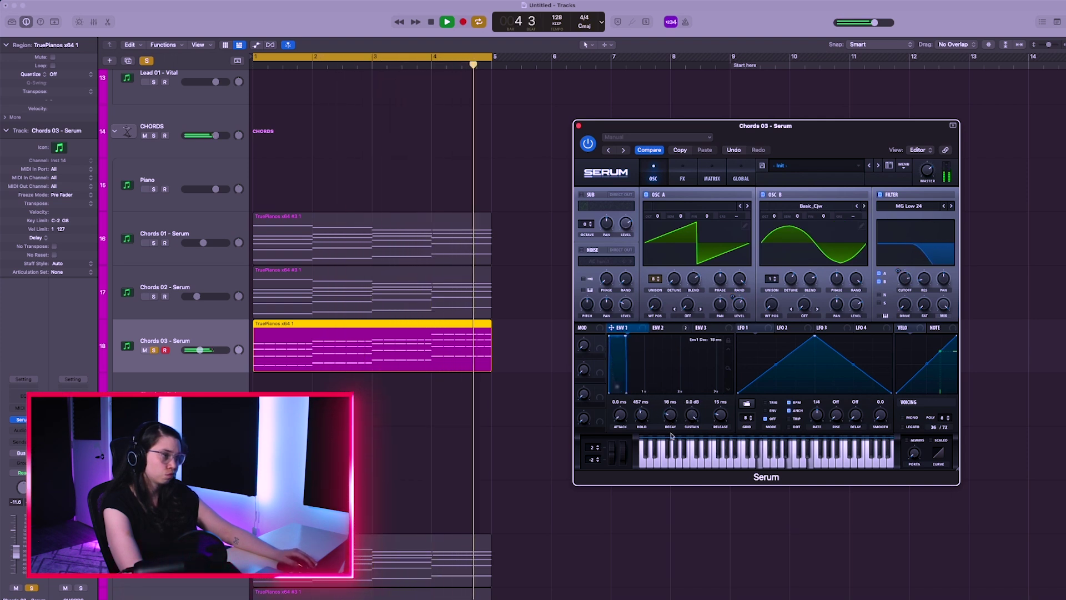
click(582, 250)
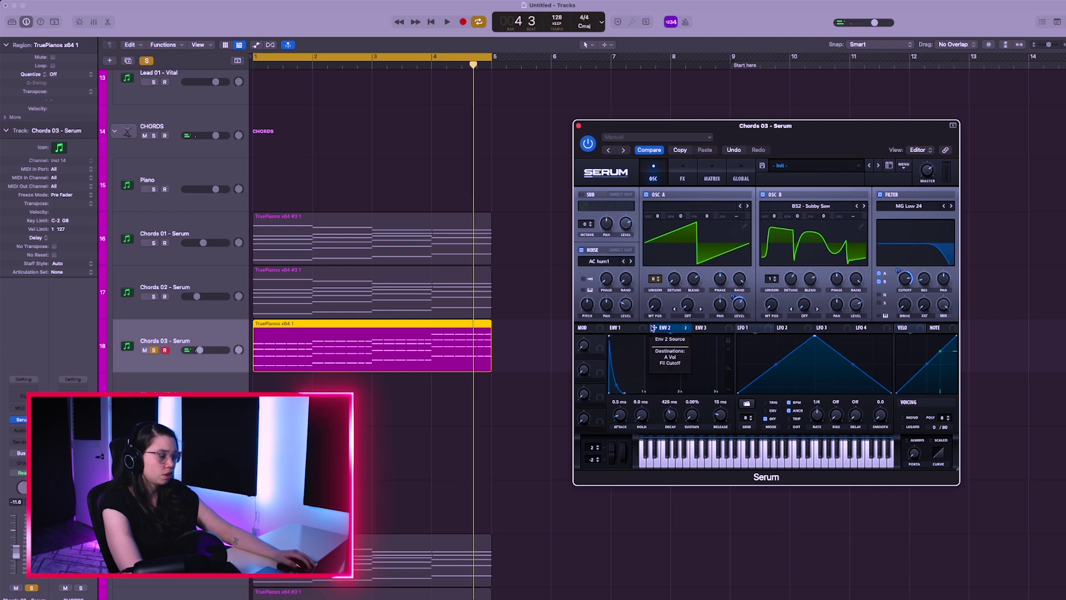
Switch the Chords 03 noise oscillator to BrightWhite and compare the patch with the noise toggled off and on during playback.
click(630, 262)
key(space)
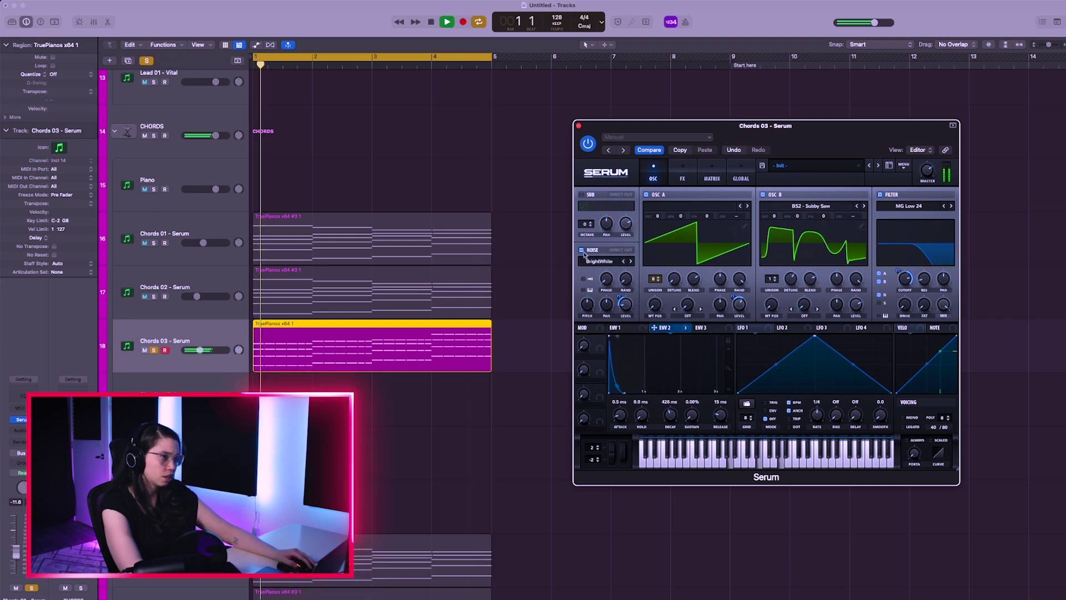
click(582, 250)
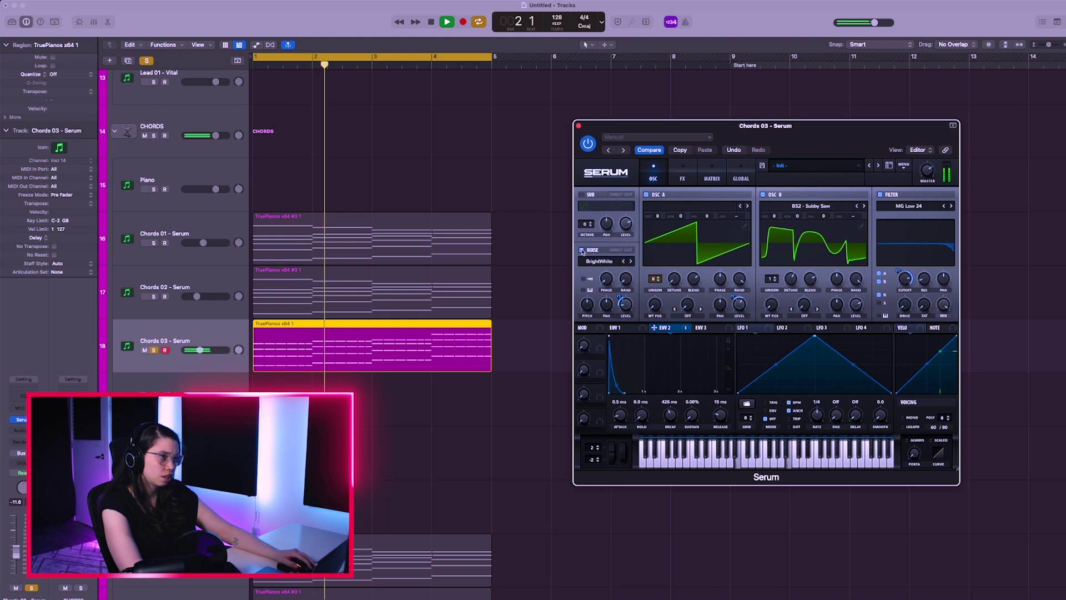
key(space)
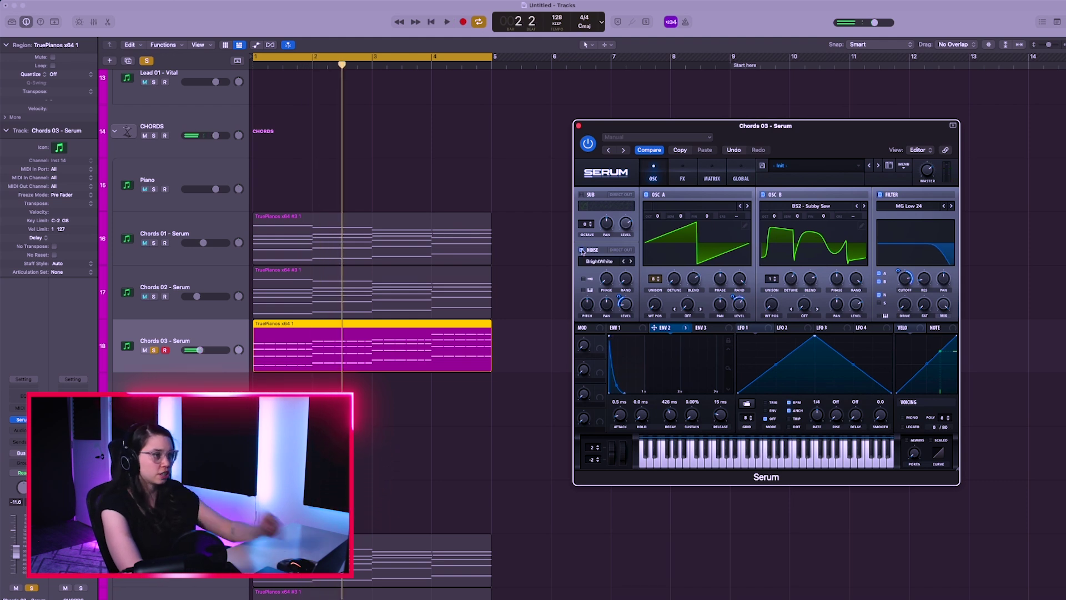
Play back the chord layers and solo the Chords 02 - Serum track to audition it.
key(space)
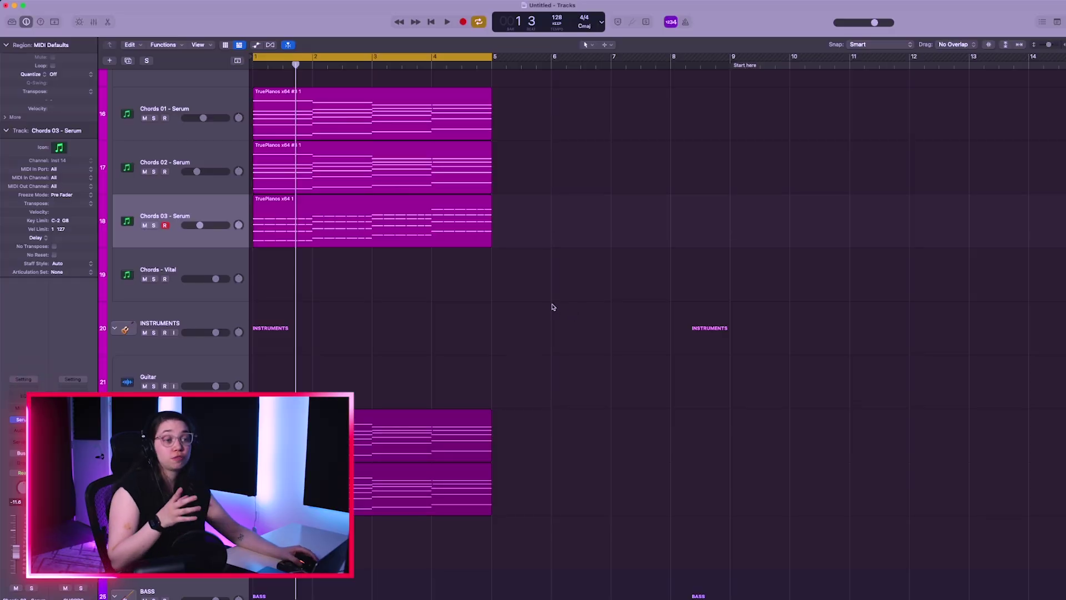
click(214, 156)
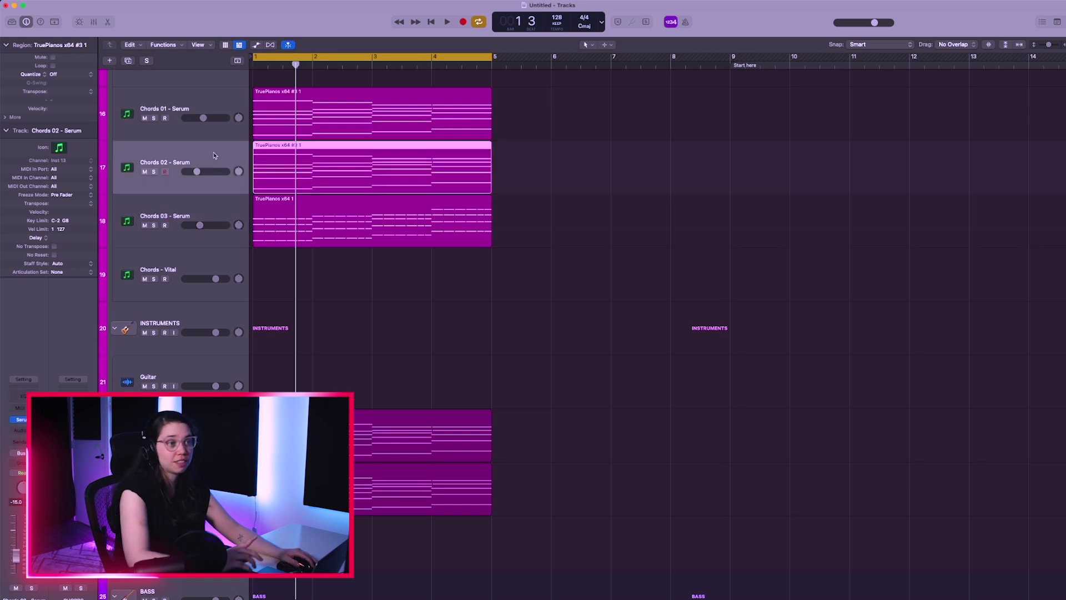
click(154, 172)
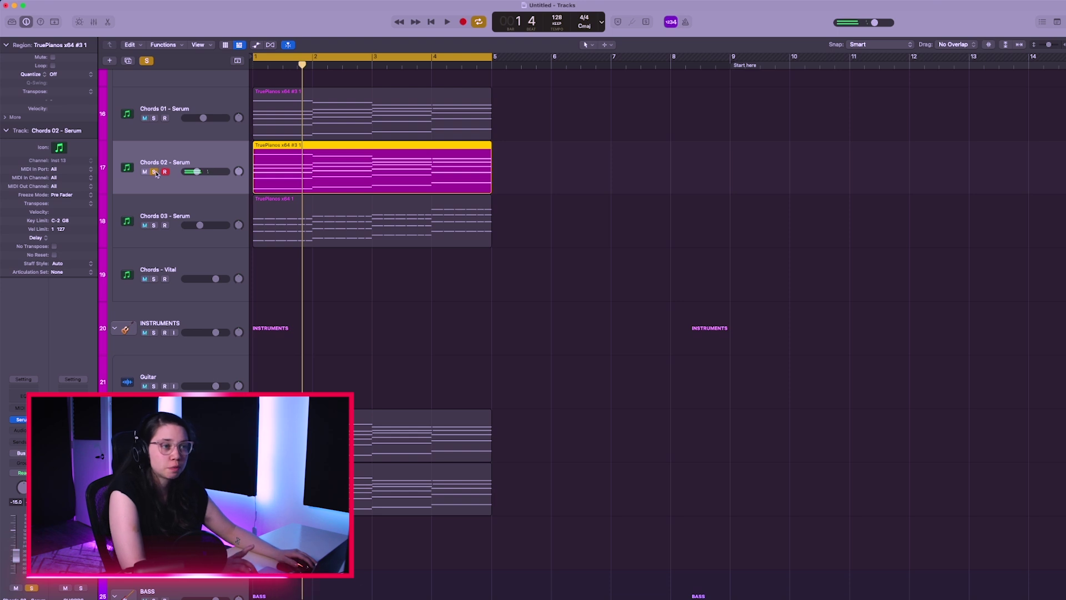
click(154, 172)
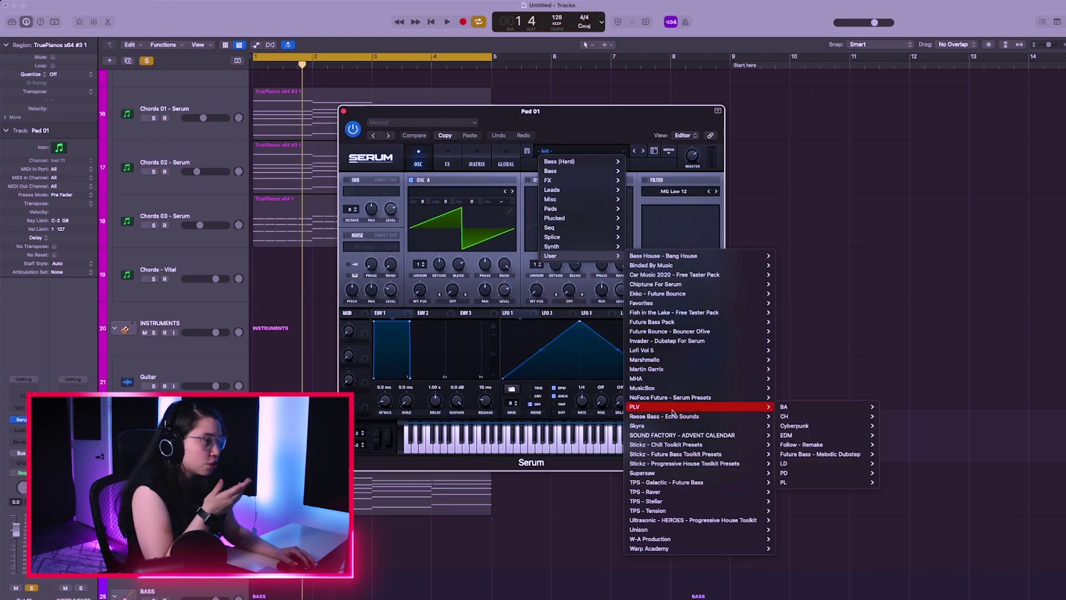
Load the user preset CH - Majestic from the PLV CH folder into the Pad 01 Serum instance.
mouse_move(797, 420)
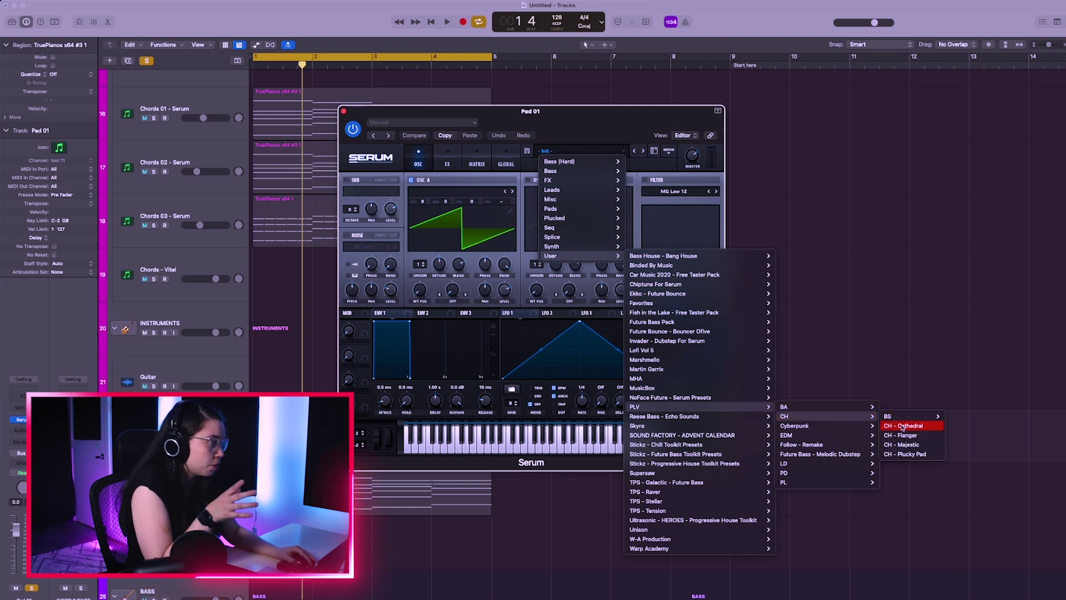
click(908, 447)
drag(598, 143, 705, 192)
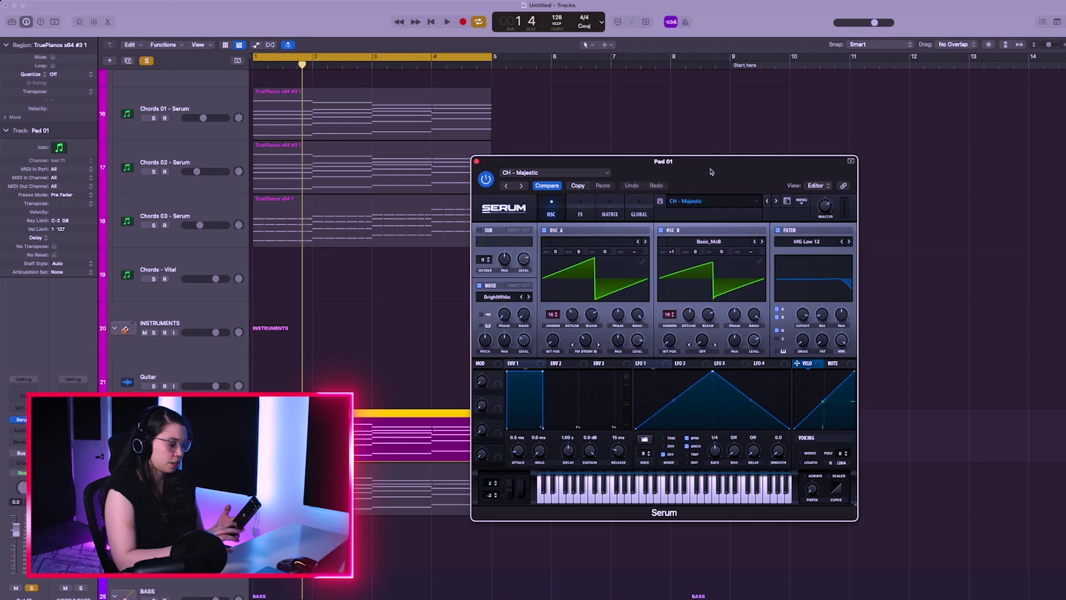
Shape Pad 01's ENV 1 during playback with a 1.02 s attack, a convex attack curve and about 1.04 s release.
key(space)
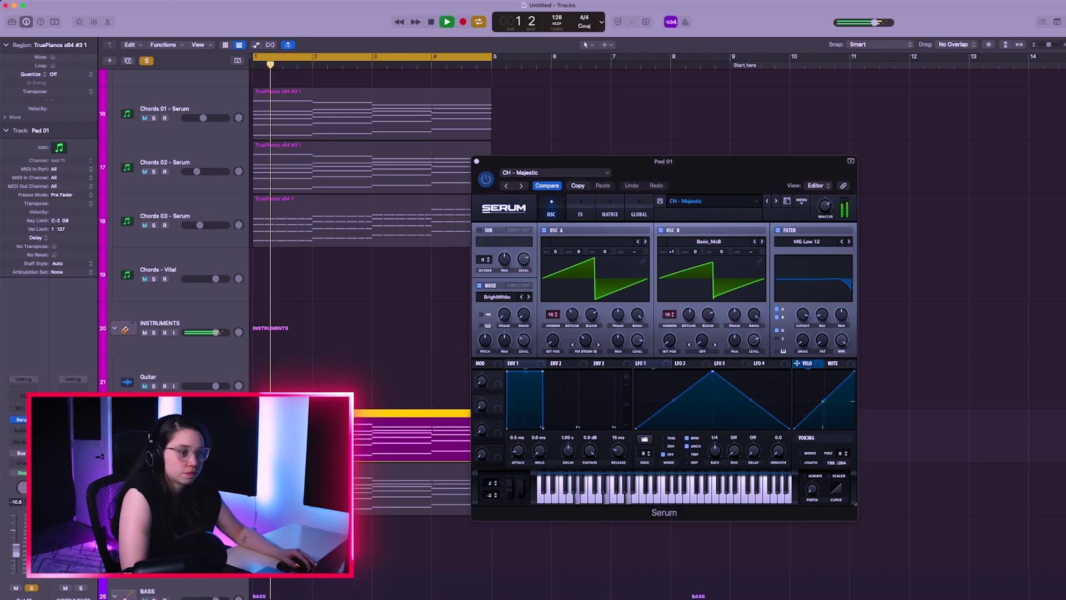
mouse_move(513, 450)
mouse_down()
mouse_move(500, 397)
mouse_move(515, 454)
mouse_up()
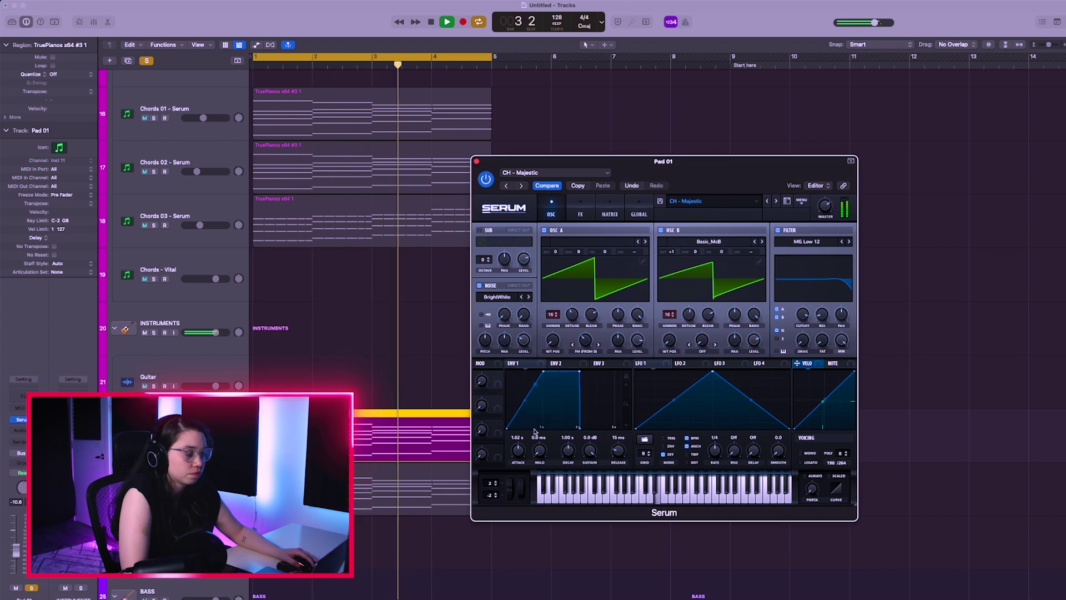
drag(525, 399, 522, 391)
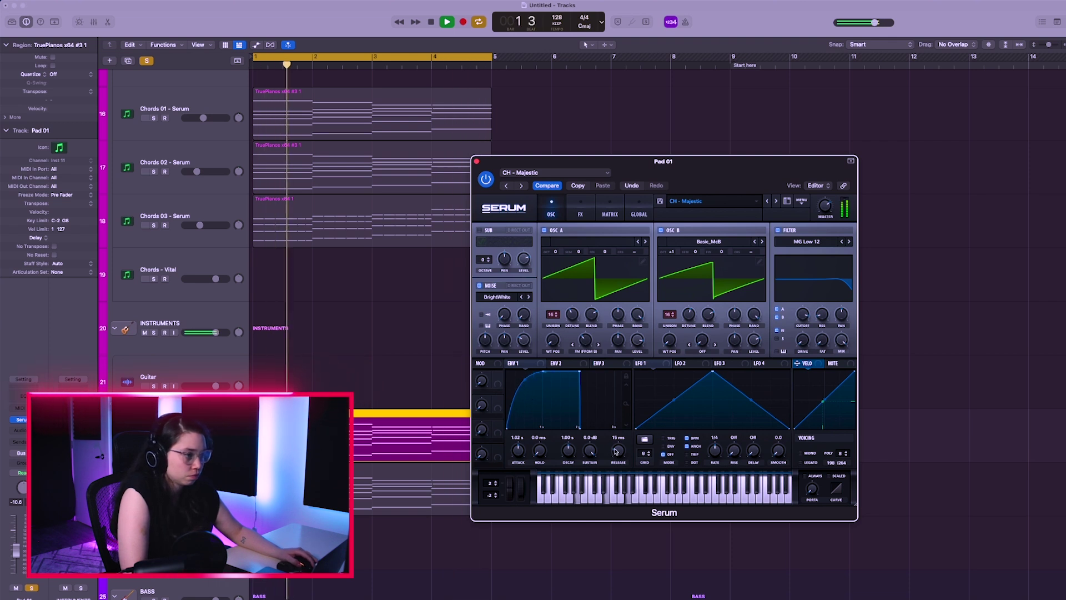
drag(612, 439, 607, 414)
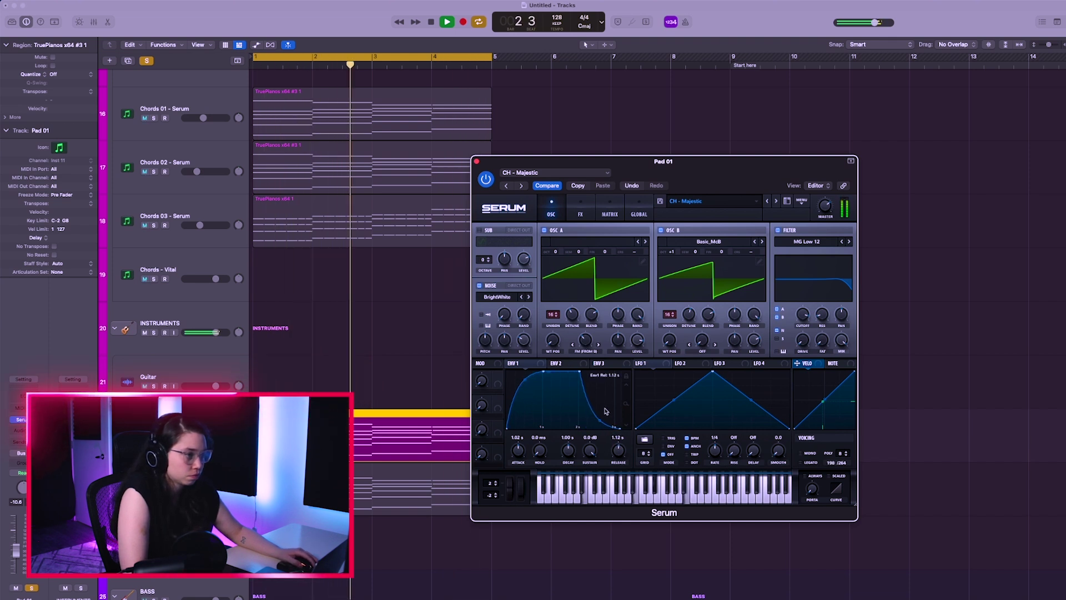
key(space)
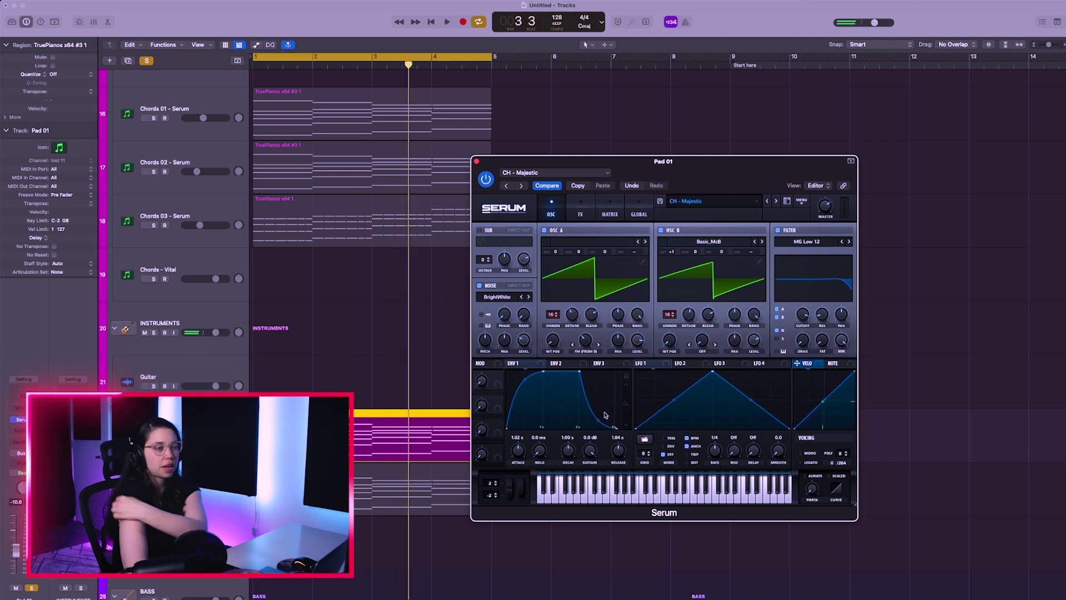
Lower the filter cutoff to about 731 Hz and set OSC B's octave to 0, trying single-voice unison and lower octaves during playback.
key(space)
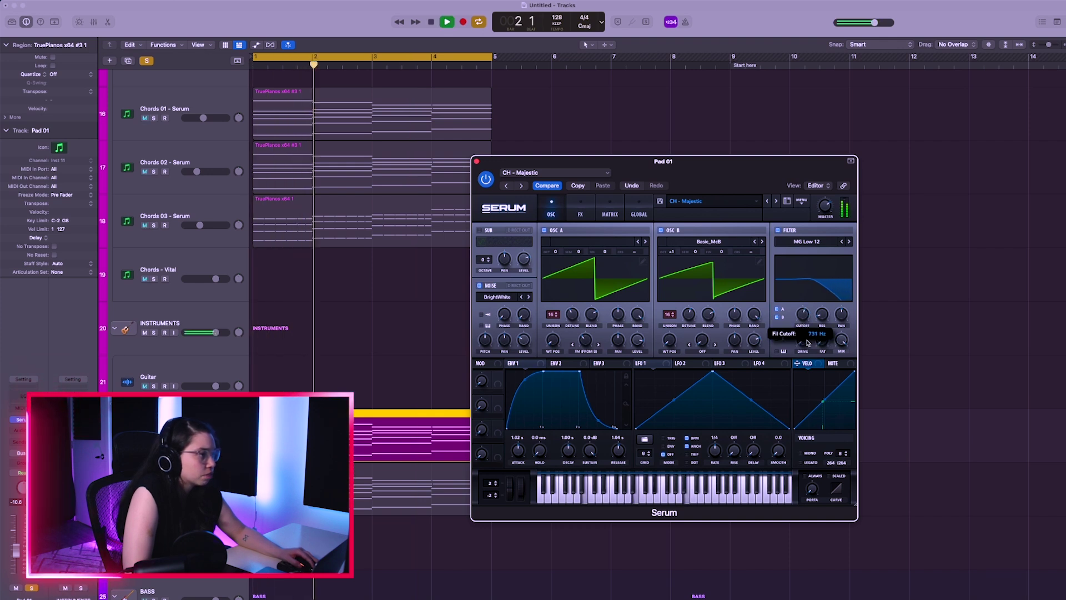
mouse_move(669, 314)
mouse_down()
mouse_move(671, 411)
mouse_move(669, 333)
mouse_up()
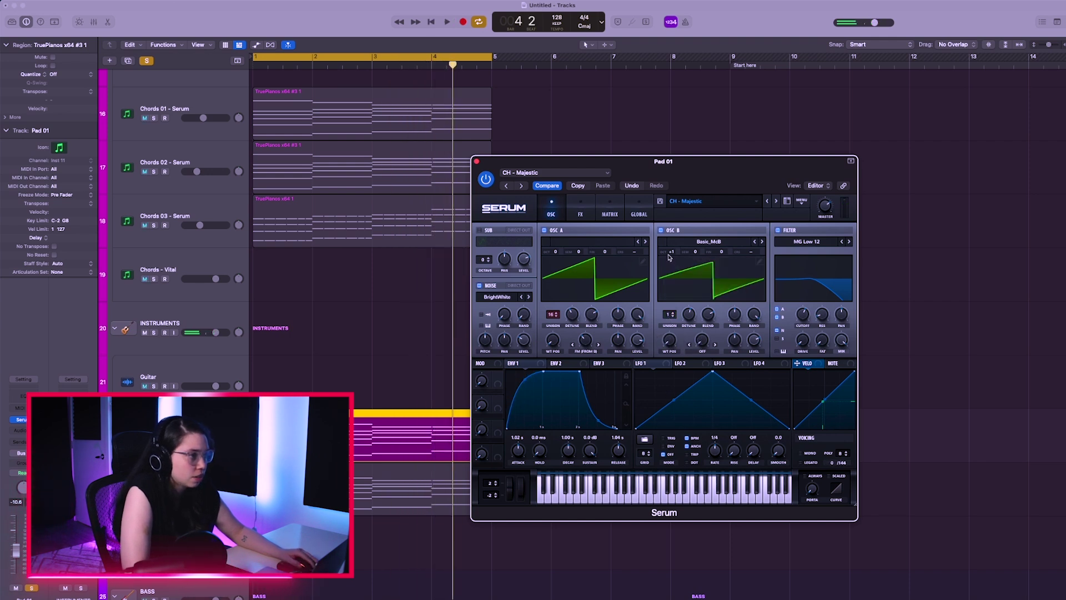
mouse_move(673, 254)
mouse_down()
mouse_move(674, 269)
mouse_move(672, 257)
mouse_up()
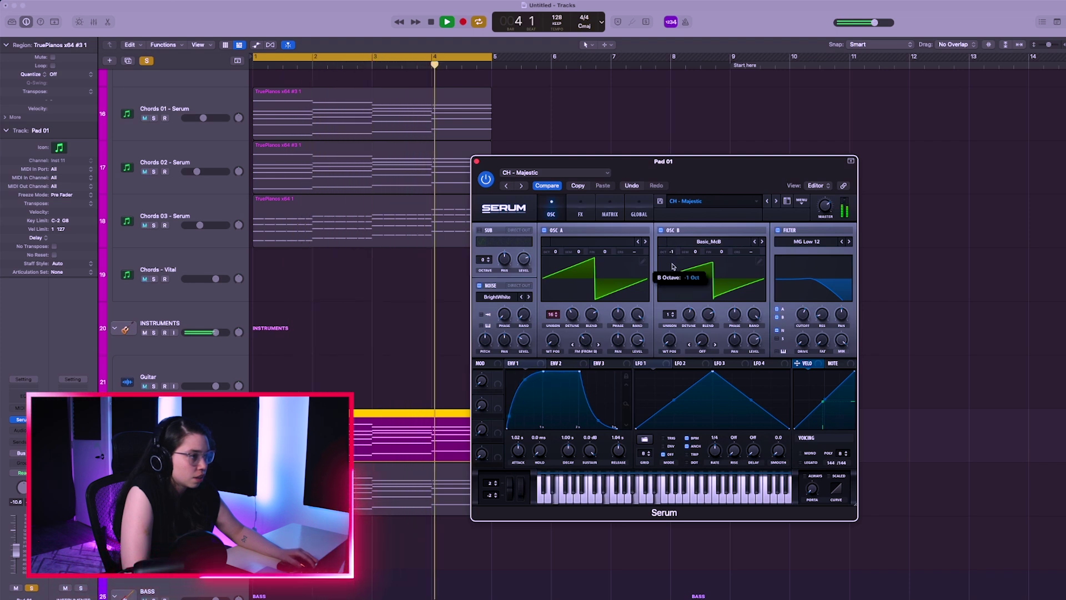
drag(554, 251, 554, 266)
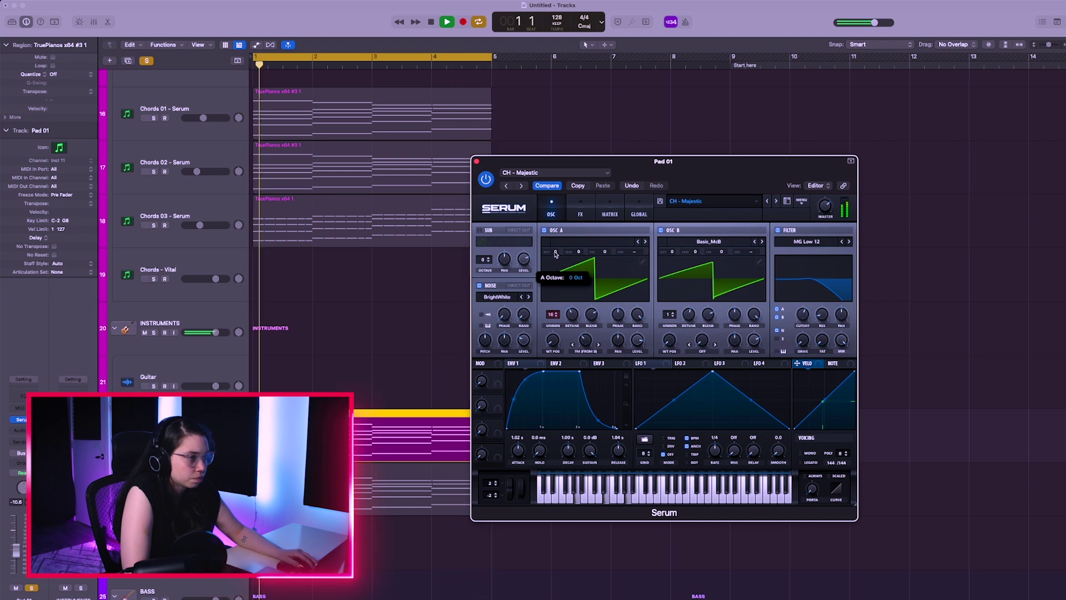
key(space)
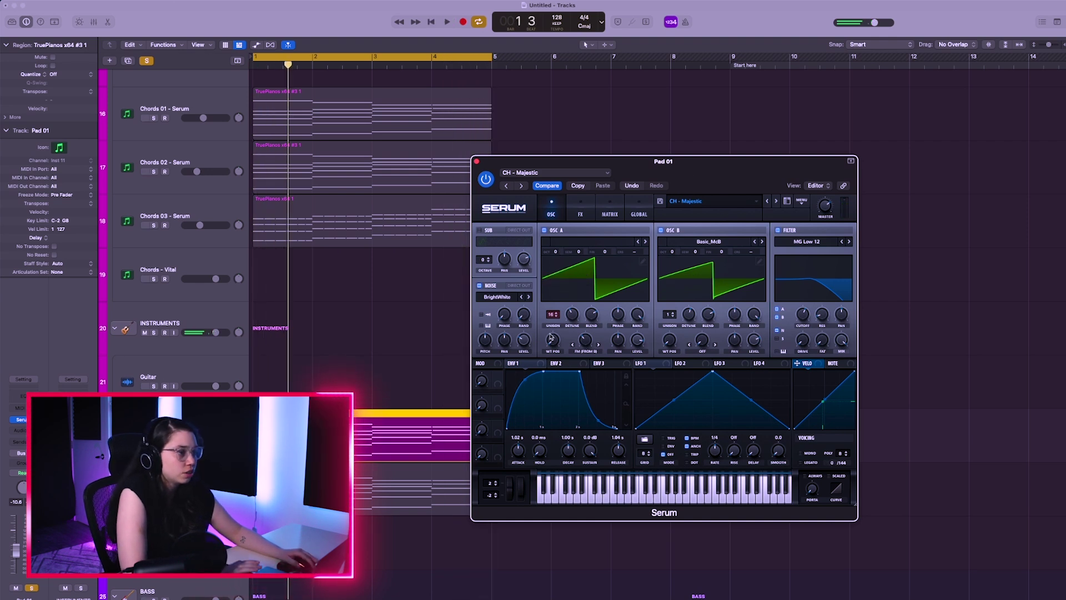
Set the unison to 6 voices on OSC A and 4 voices on OSC B while listening.
mouse_move(552, 315)
key(space)
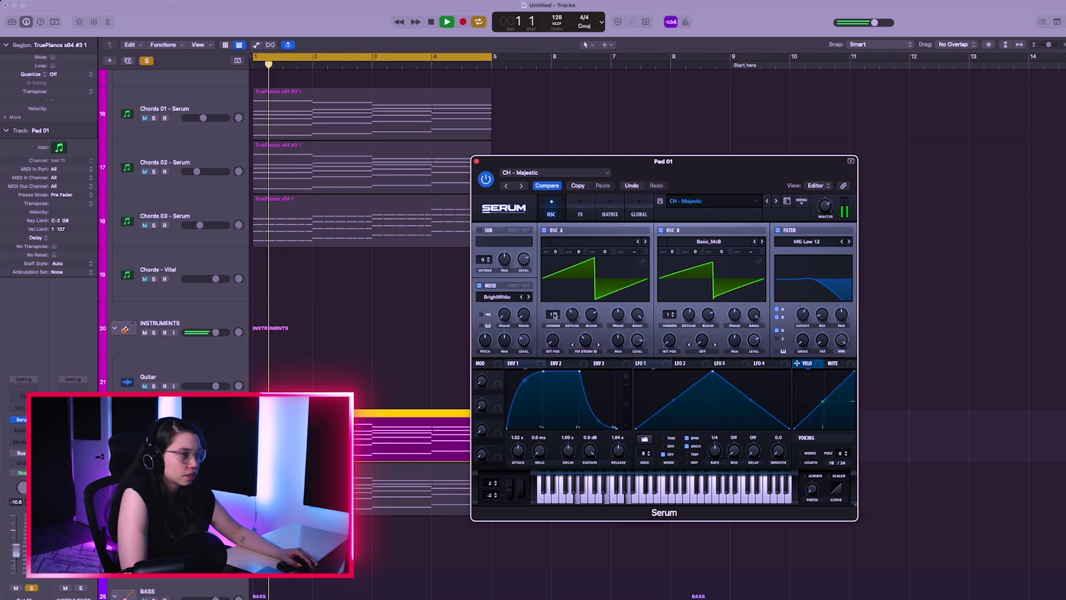
click(556, 316)
click(556, 313)
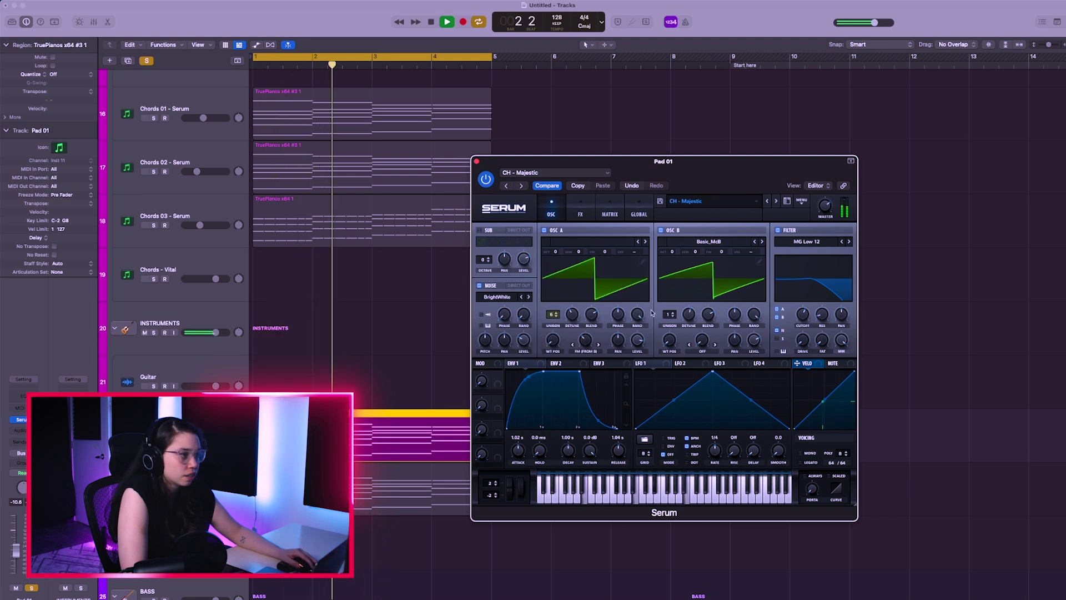
drag(672, 316, 671, 304)
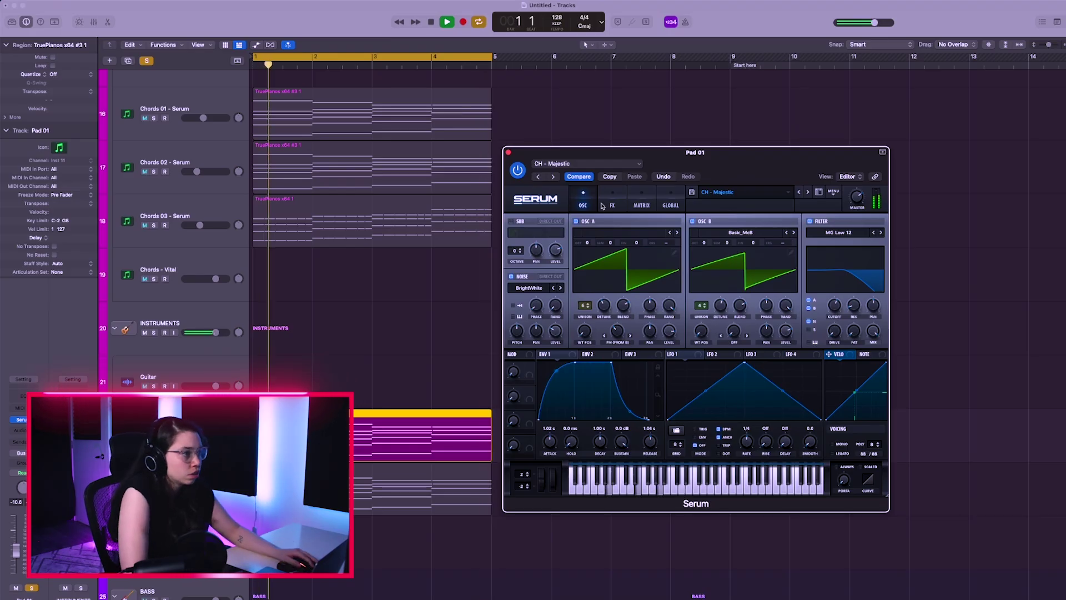
Turn off the Hyper/Dimension and Chorus effects in the Pad 01 patch.
click(616, 199)
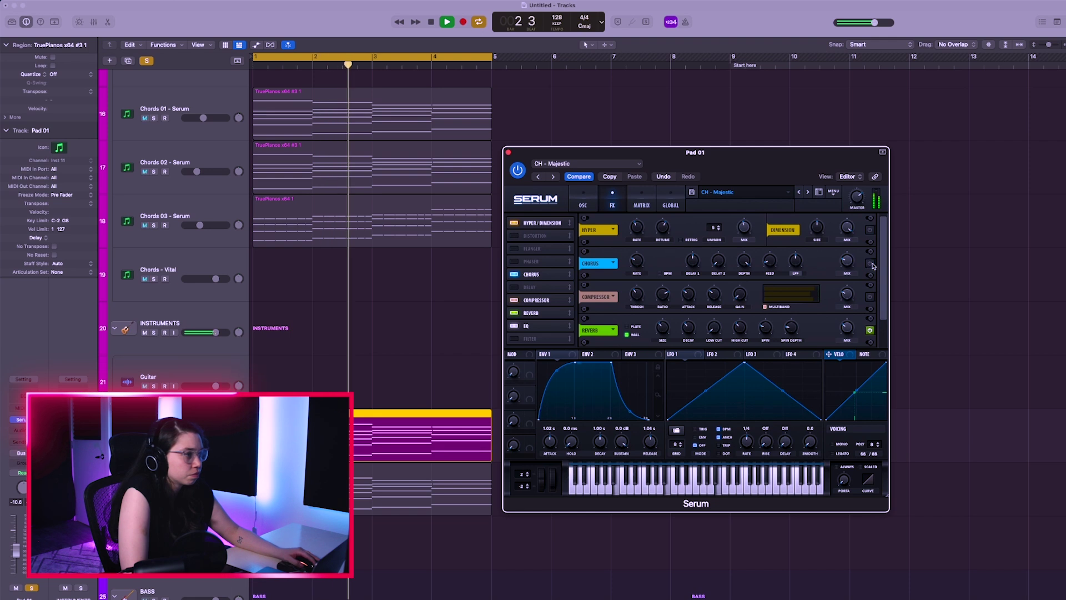
click(514, 223)
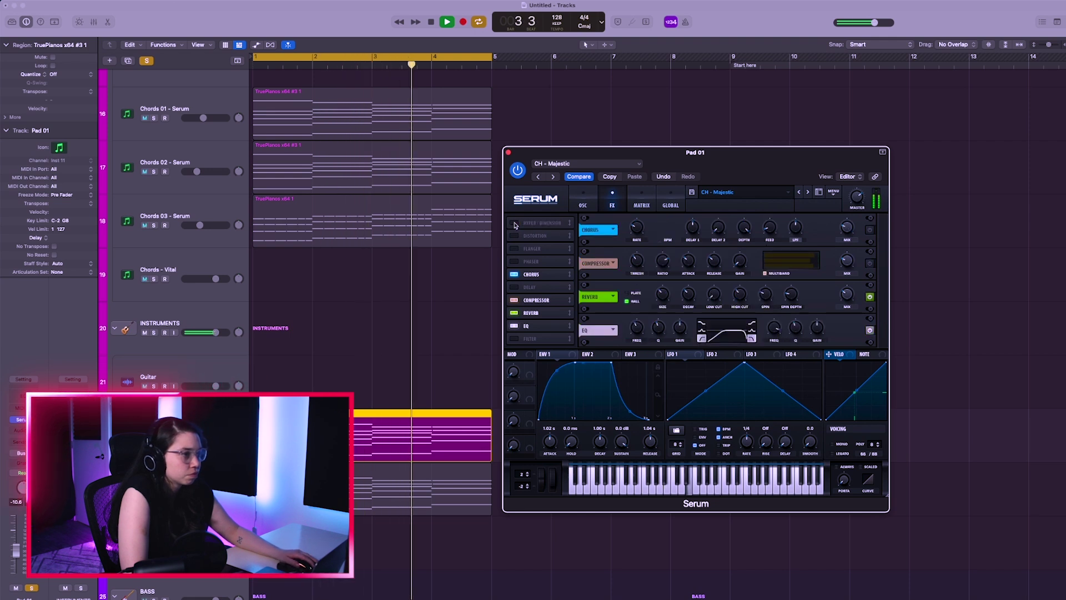
click(515, 274)
key(space)
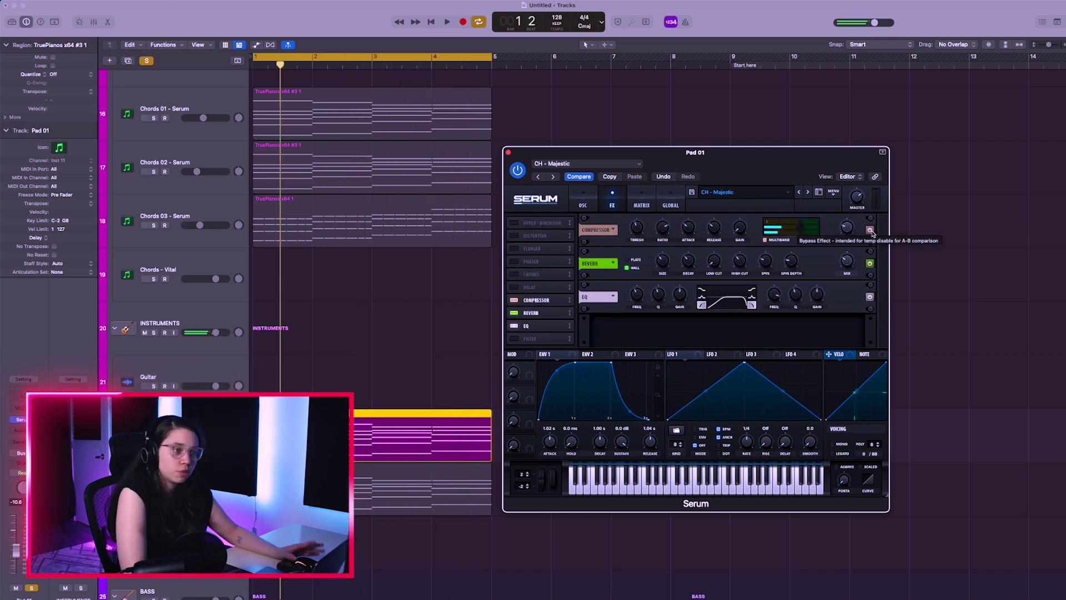
Change OSC B's wavetable to the analog BSOD_Square and audition the pad.
click(584, 206)
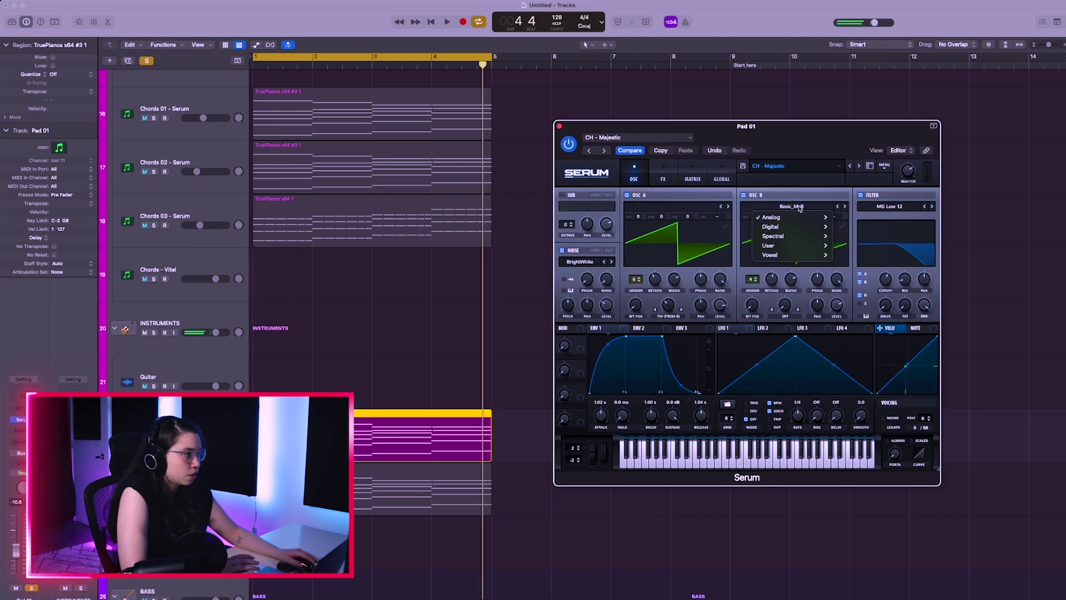
mouse_move(802, 218)
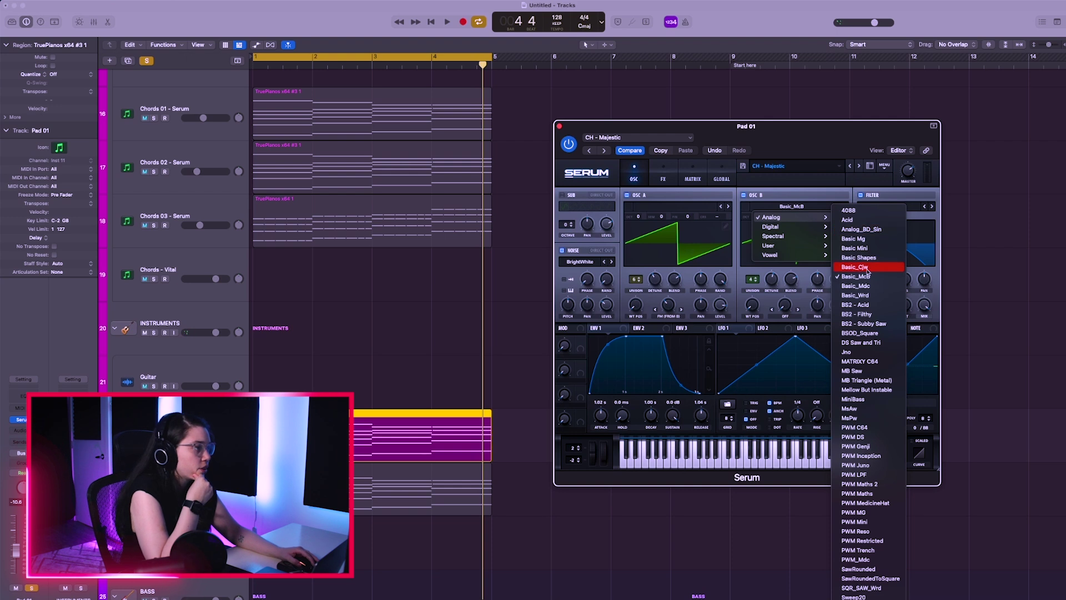
click(870, 332)
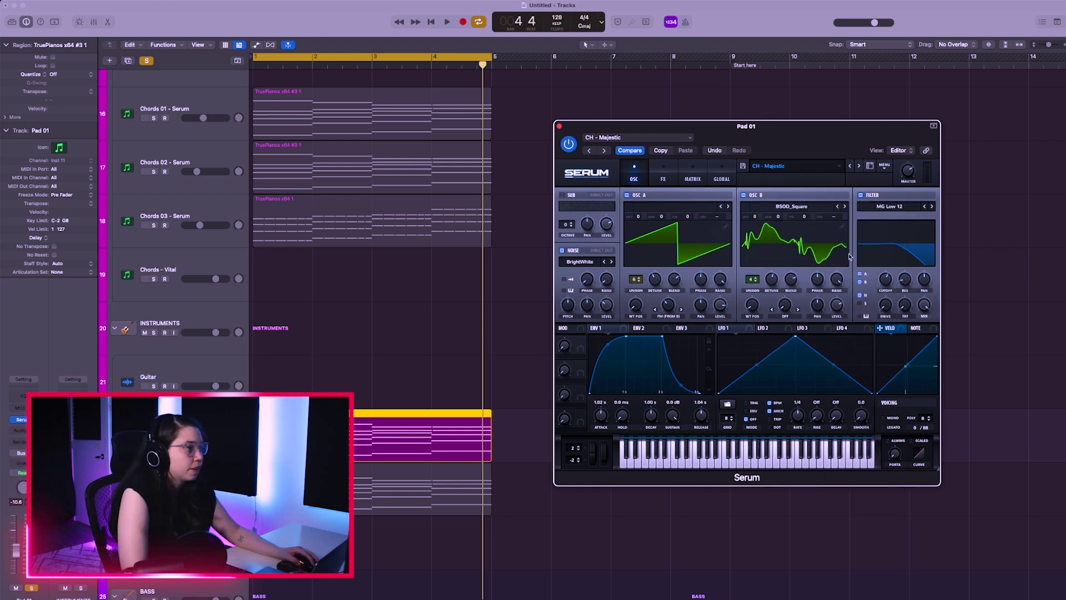
key(space)
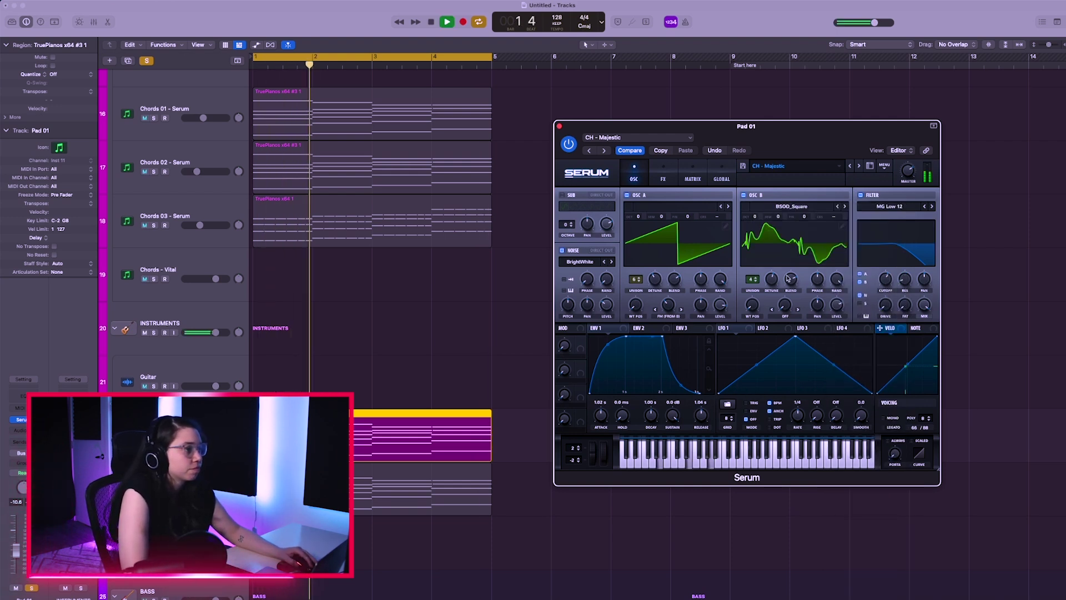
key(space)
Try the kick-attack noises XF_KikAtk_17 and XF_KikAtk_18, choose Inharmo 0 for the noise oscillator and play back the pad.
click(604, 264)
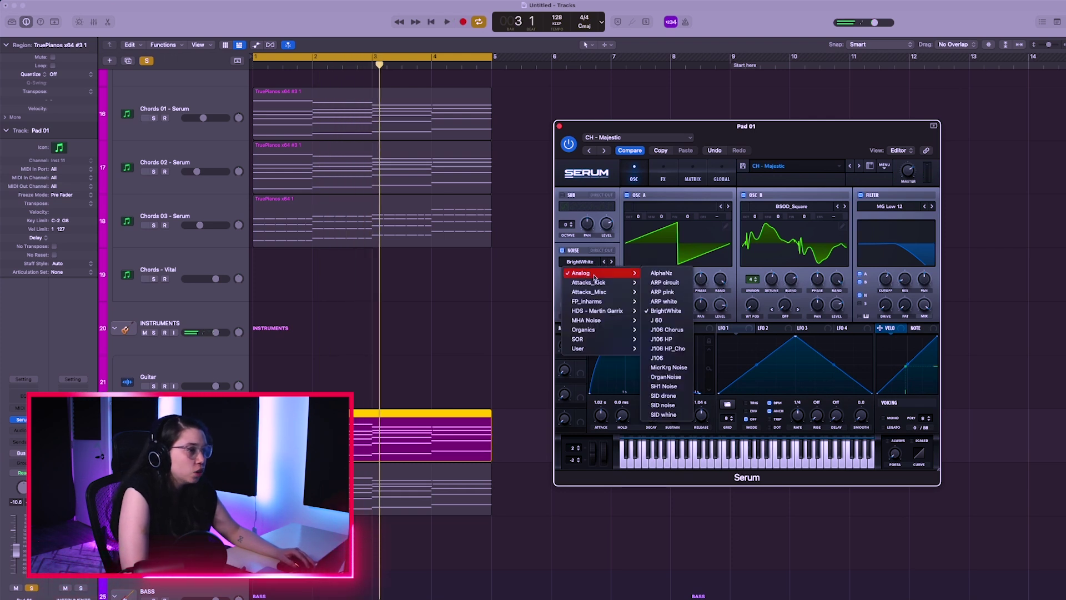
mouse_move(601, 286)
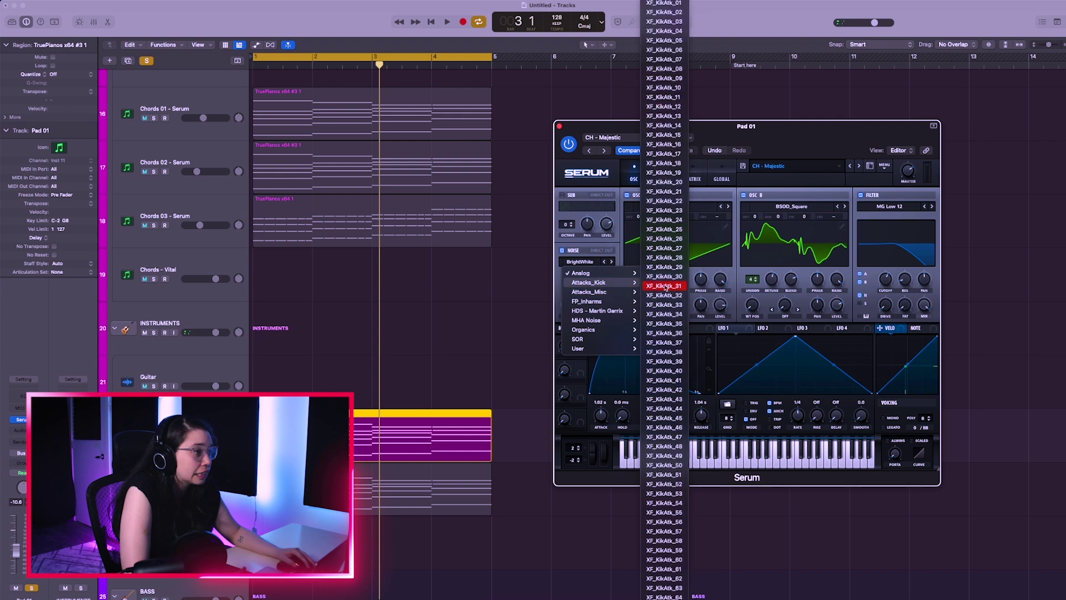
click(664, 153)
key(space)
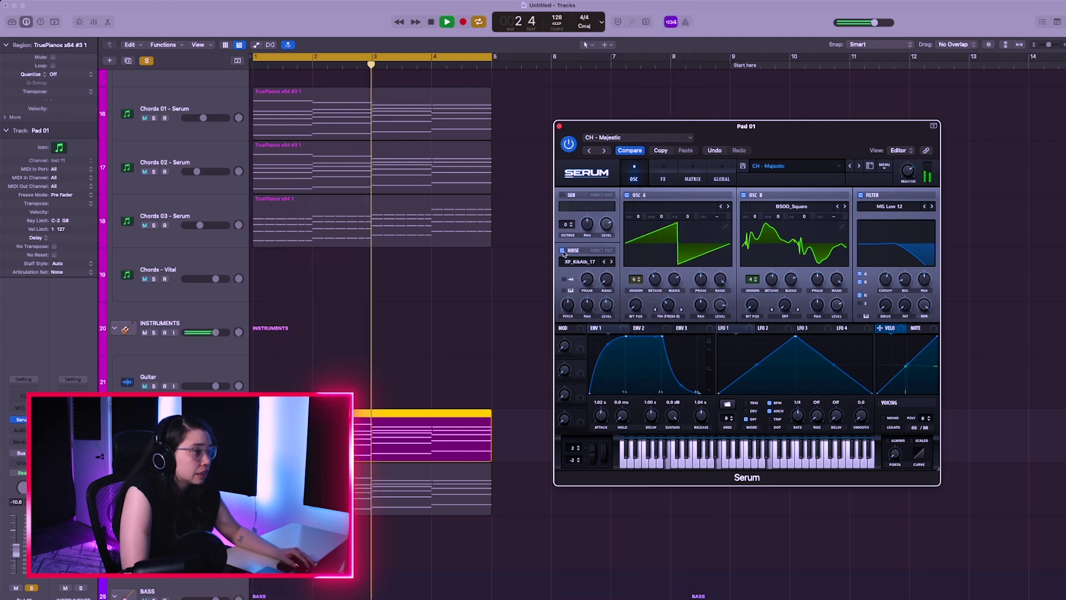
click(612, 262)
click(612, 262)
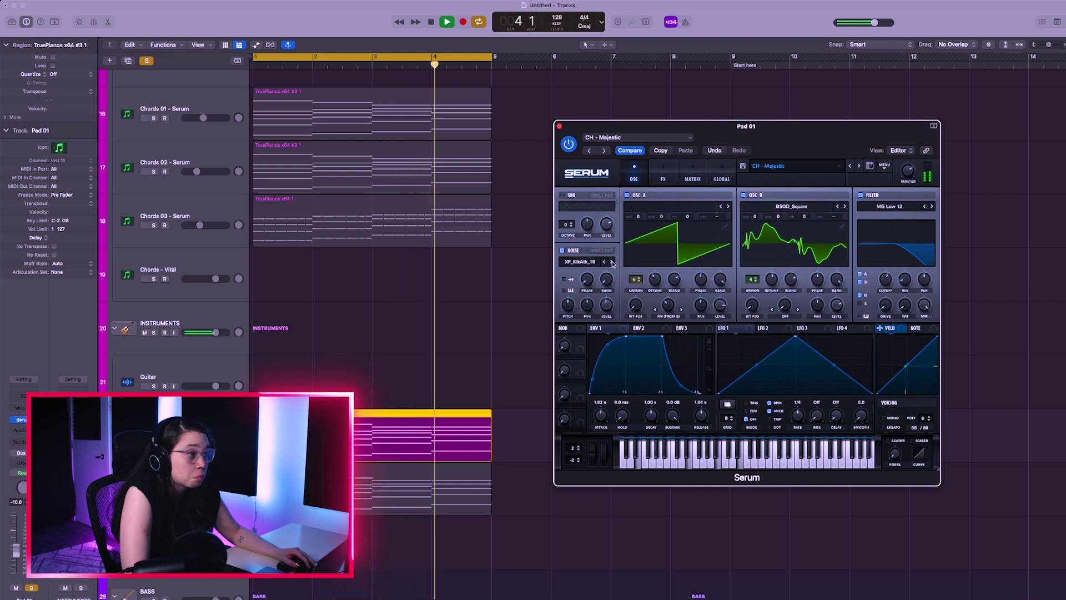
click(612, 262)
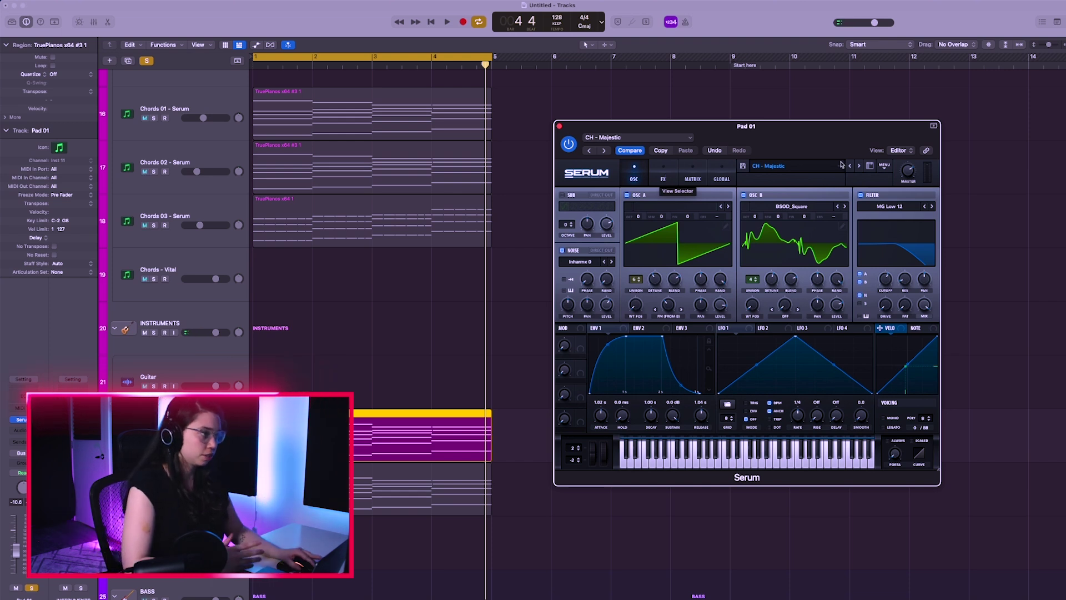
key(space)
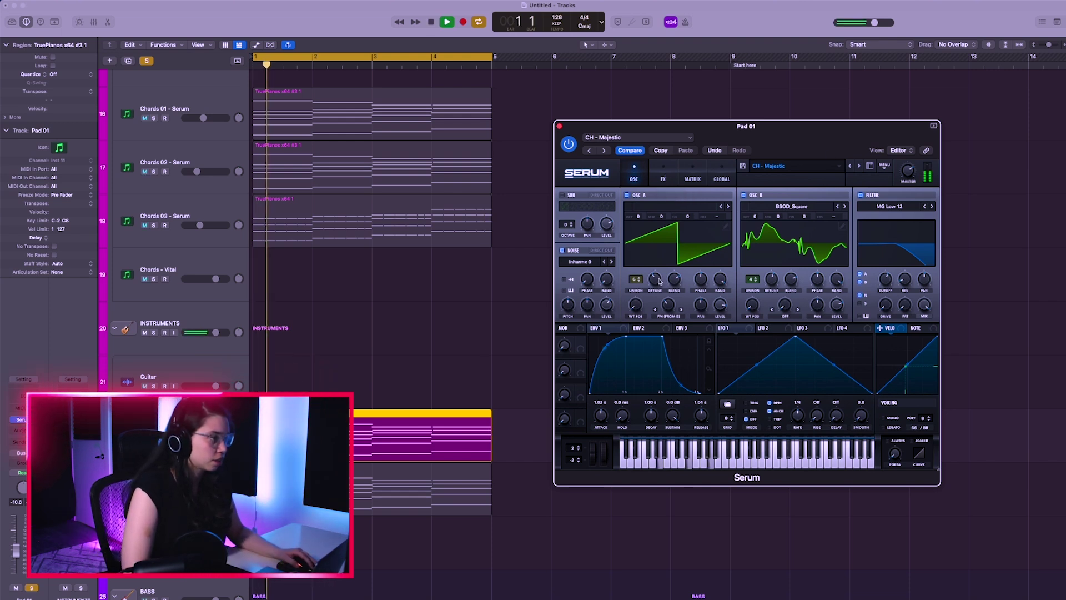
Adjust the unison detune of OSC A and OSC B and set OSC A's FM warp to about 42% while the pad plays.
drag(655, 279, 659, 315)
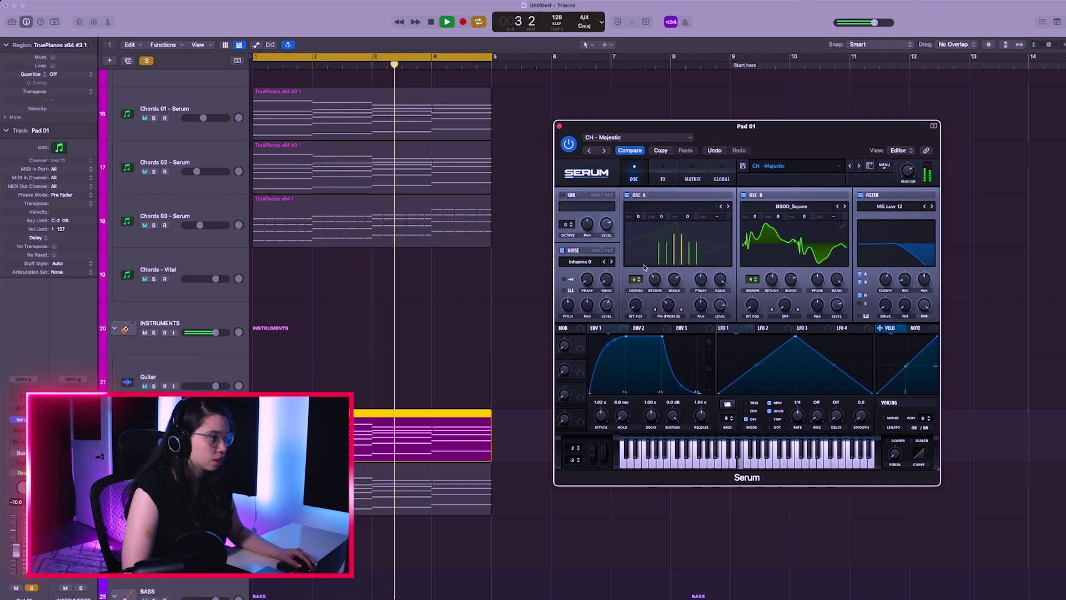
drag(772, 279, 779, 304)
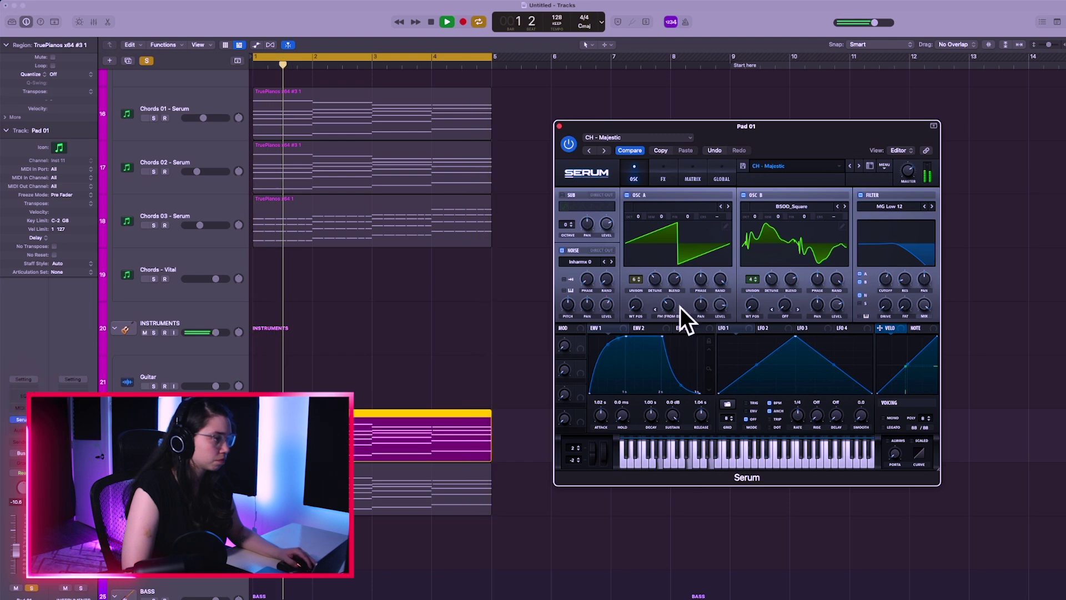
mouse_move(668, 305)
mouse_move(660, 270)
mouse_down()
mouse_move(676, 346)
mouse_move(652, 282)
mouse_up()
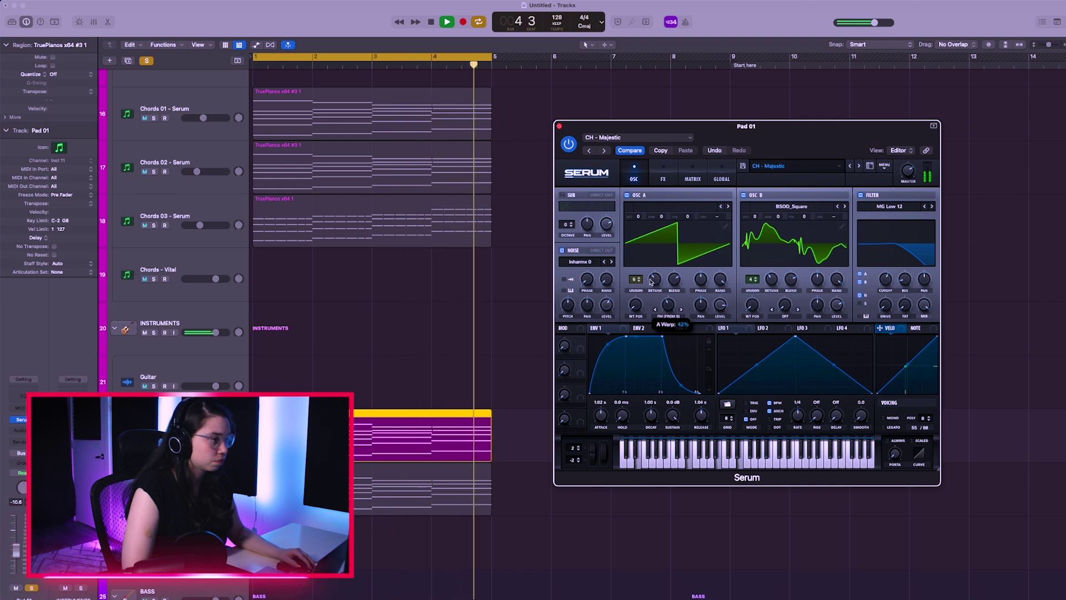
Turn on the Flanger effect in Pad 01, set its rate to about 0.05 Hz and adjust its mix while listening.
key(space)
click(663, 178)
click(564, 210)
click(566, 223)
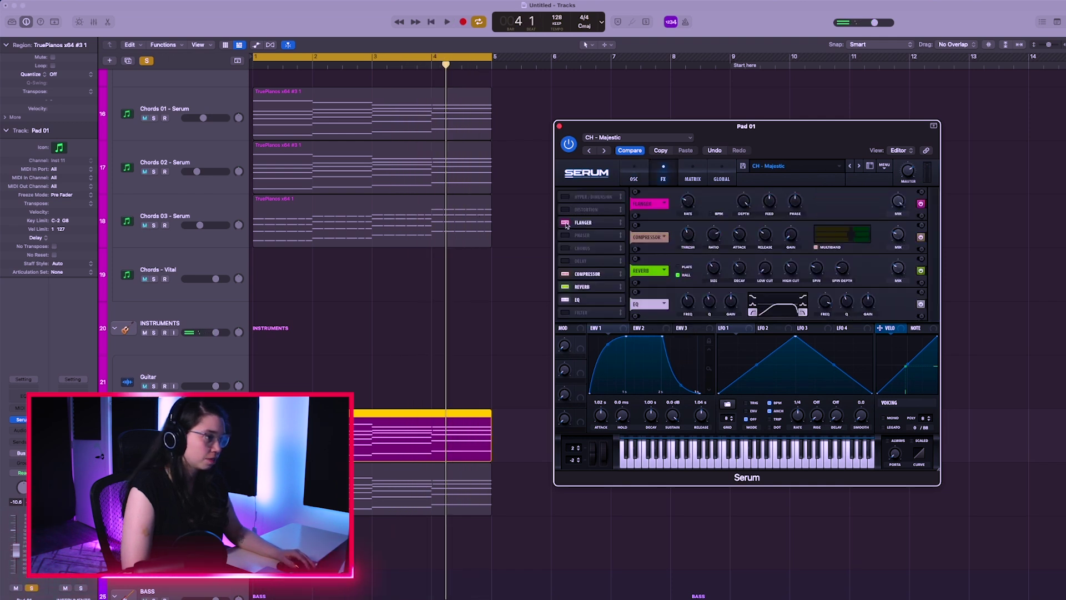
key(space)
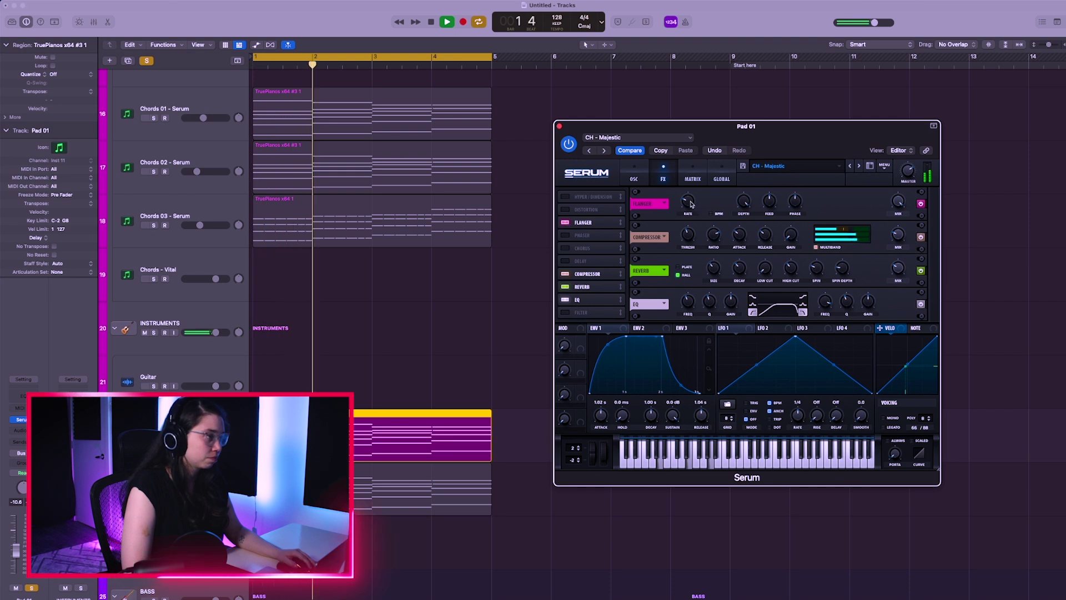
drag(692, 205, 688, 199)
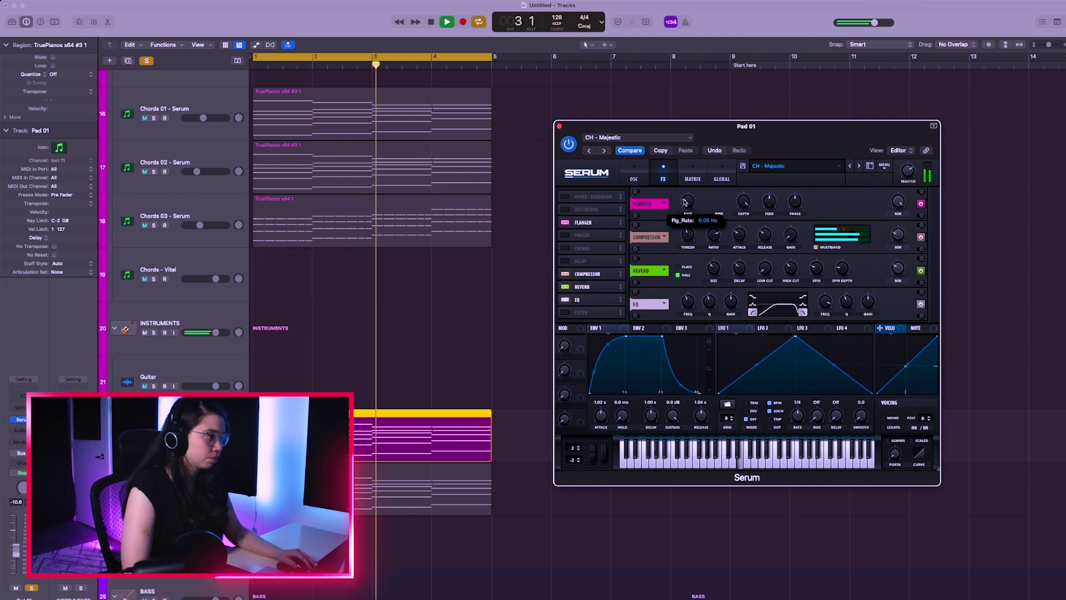
drag(898, 201, 902, 236)
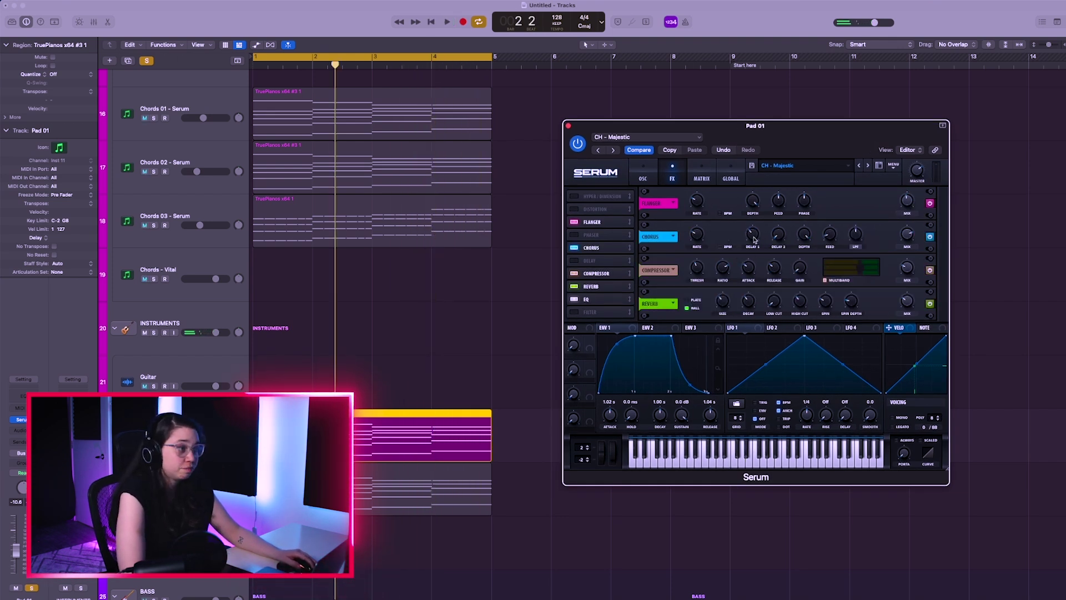
Play the pad from the start and set the Chorus effect's second delay to about 5.1 ms, adjusting its feedback.
key(Return)
key(space)
key(Return)
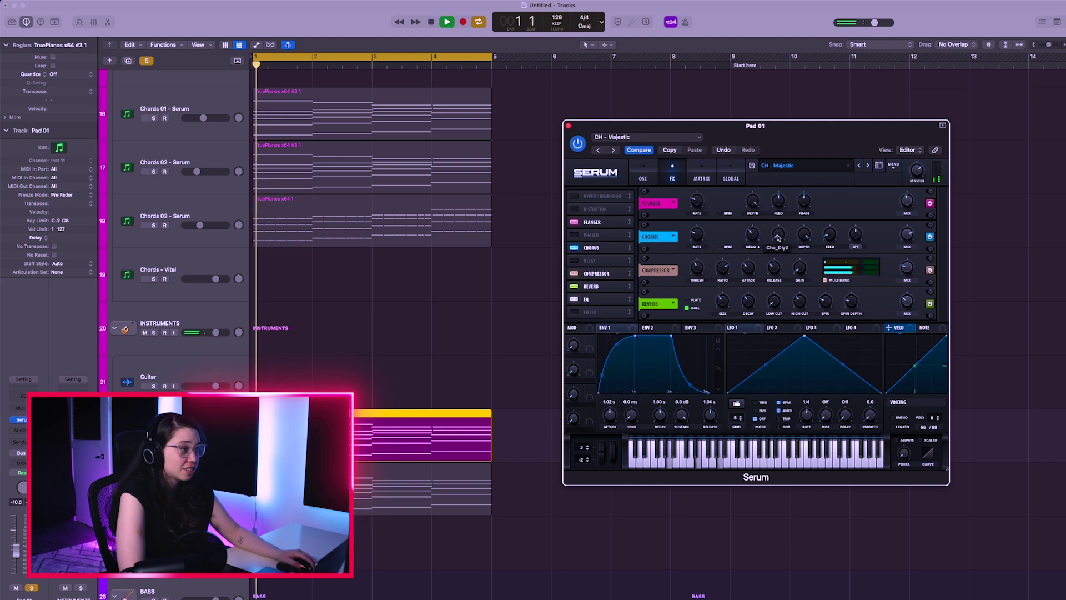
key(space)
drag(778, 235, 781, 242)
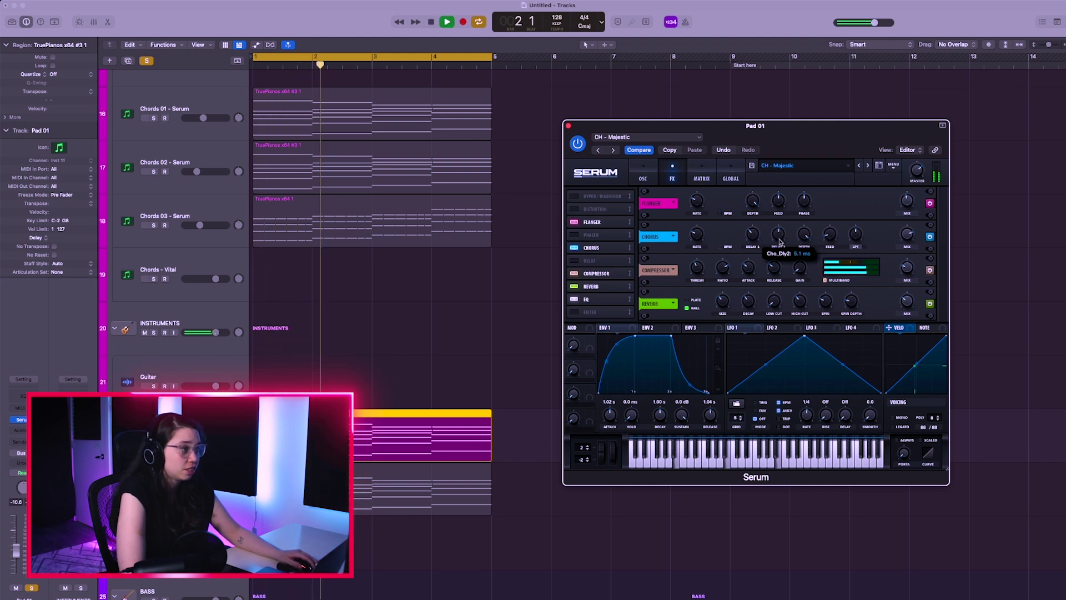
drag(820, 197, 831, 232)
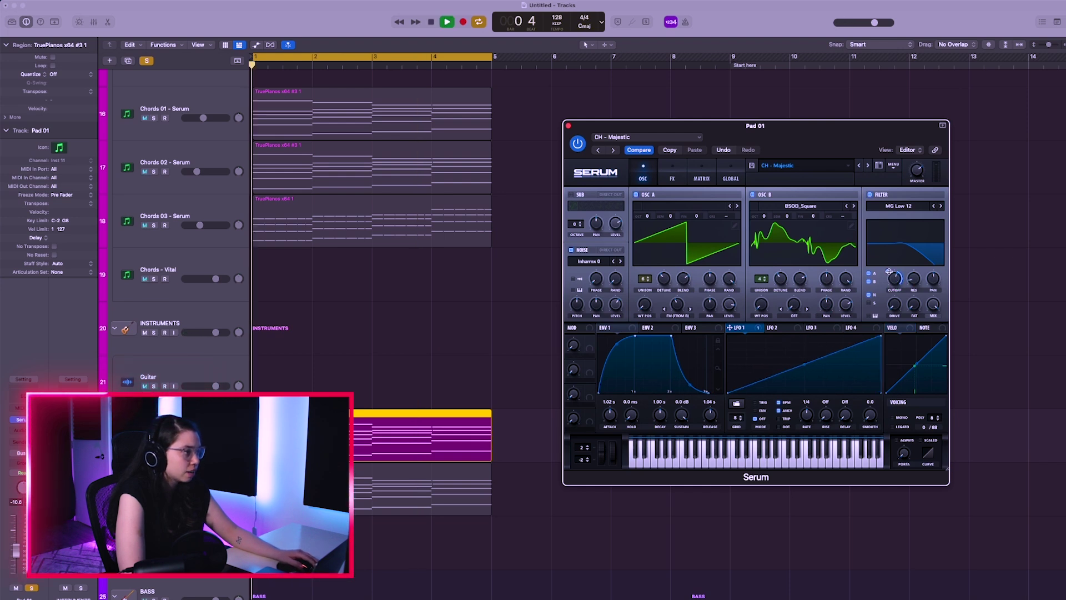
Adjust LFO 1's rate and the filter cutoff it modulates while Pad 01 plays back.
key(space)
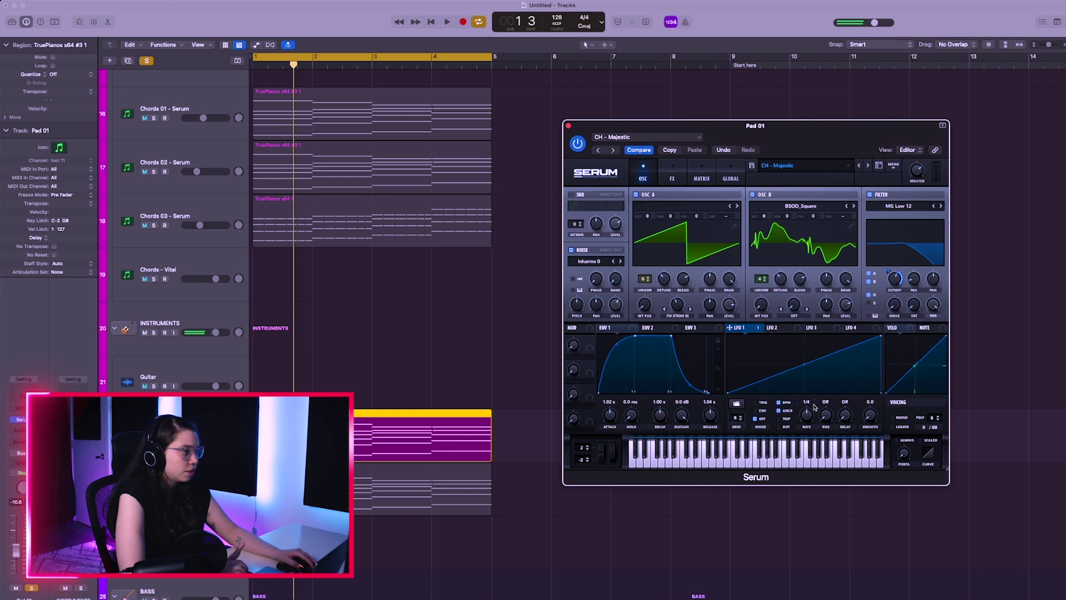
key(space)
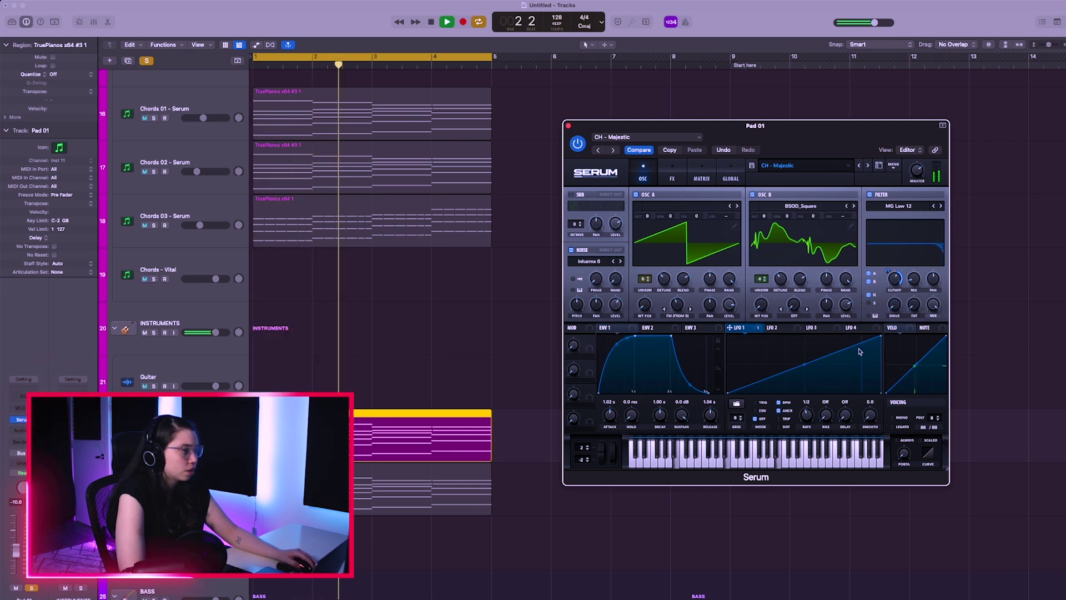
mouse_move(892, 273)
drag(892, 318, 885, 260)
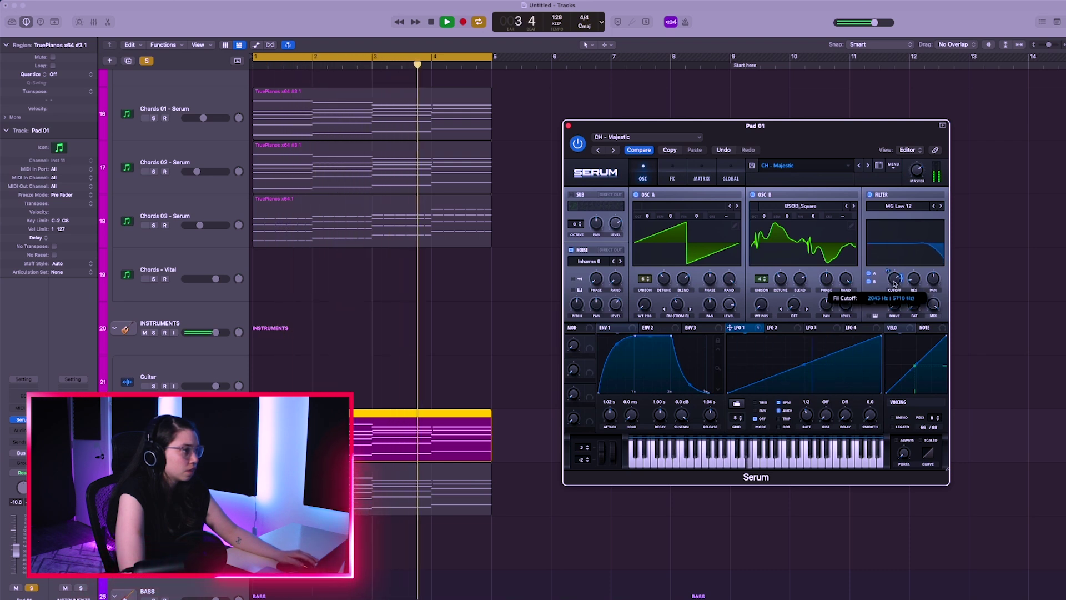
mouse_move(902, 303)
mouse_down()
mouse_move(912, 320)
mouse_move(884, 269)
mouse_move(899, 304)
mouse_up()
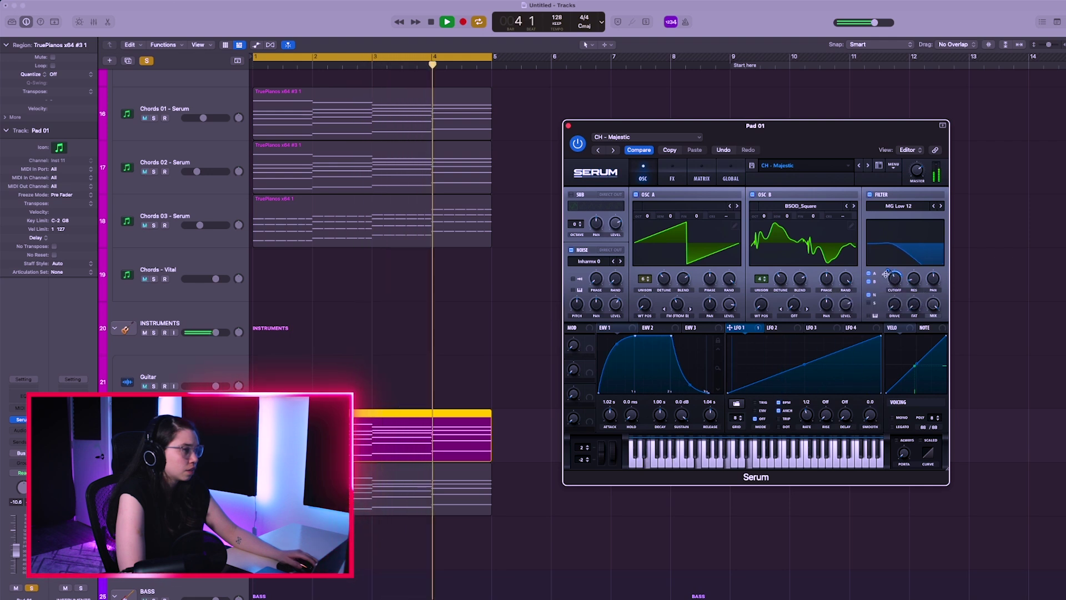
drag(807, 416, 808, 424)
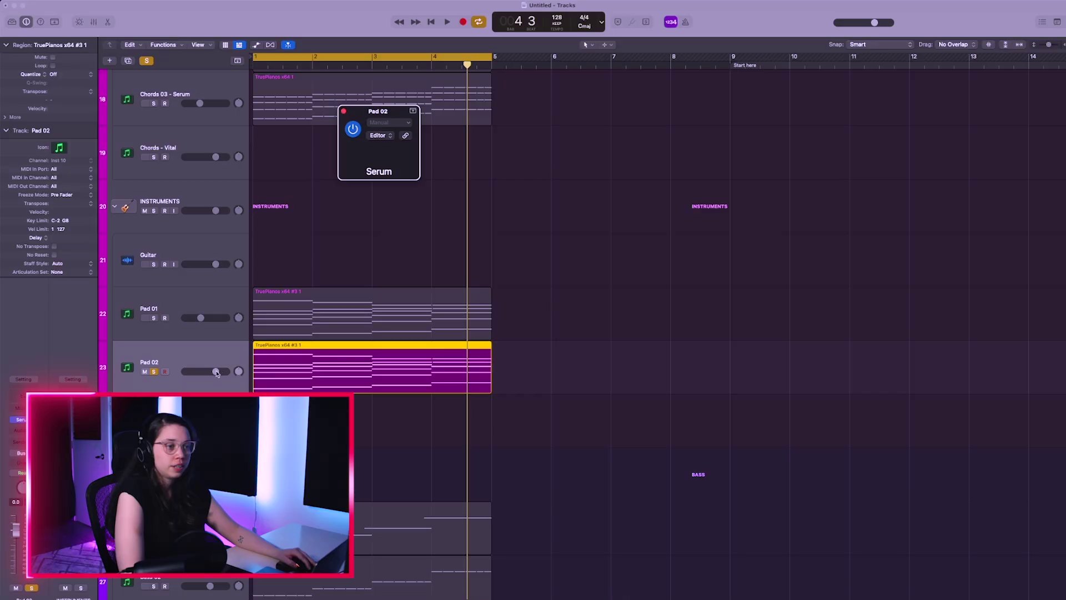
Lower the Pad 02 track volume to about -10.9 dB, move its Serum window clear of the regions and audition it.
drag(216, 373, 199, 372)
drag(596, 124, 844, 162)
key(space)
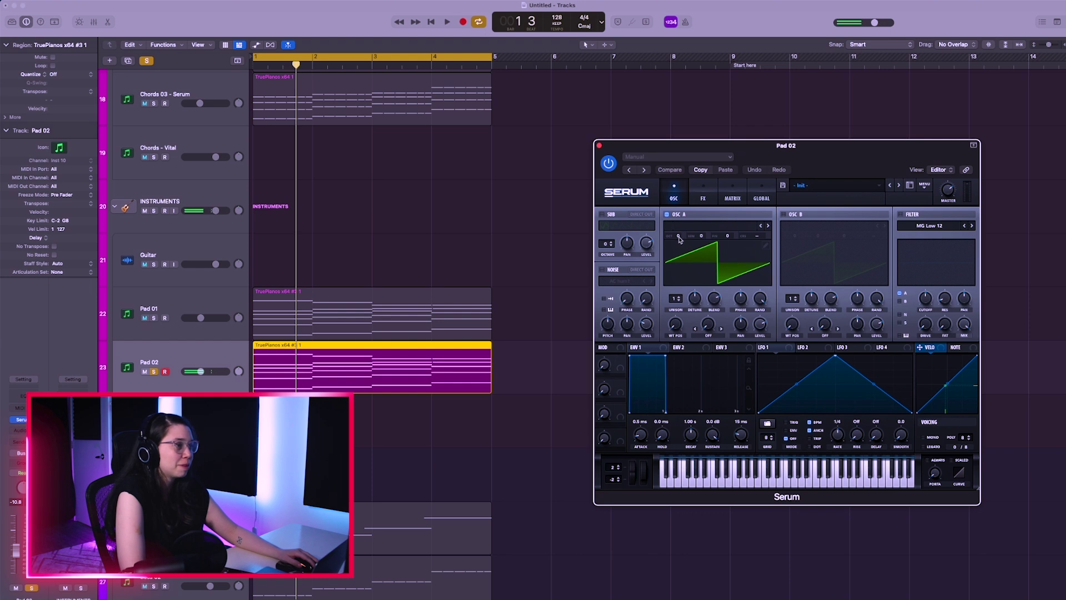
Set OSC A's unison to 16 voices and its detune to about 0.35 while Pad 02 plays.
key(space)
drag(676, 300, 673, 295)
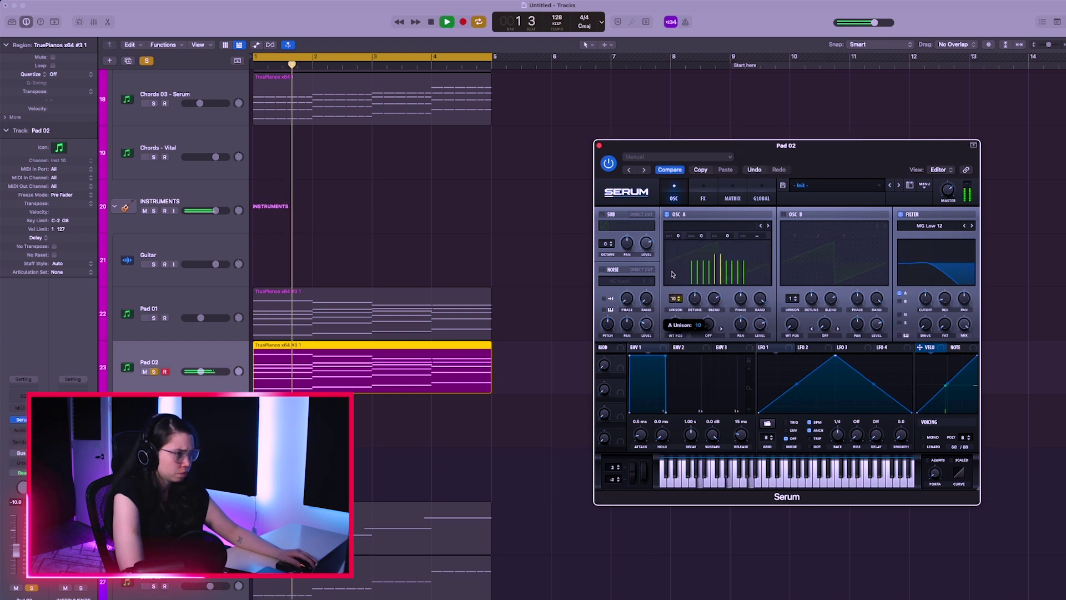
drag(670, 233, 669, 205)
mouse_move(695, 298)
mouse_down()
mouse_move(693, 311)
mouse_move(688, 286)
mouse_up()
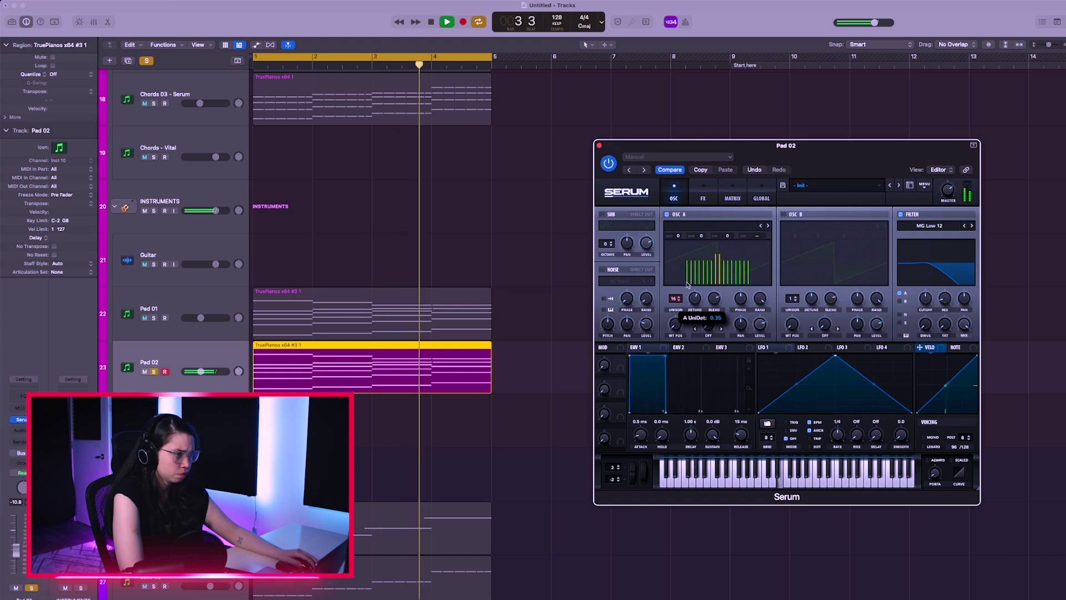
Load the spectral wavetable Reesey Mess 1 [SL] into OSC B of Pad 02.
click(821, 225)
mouse_move(844, 260)
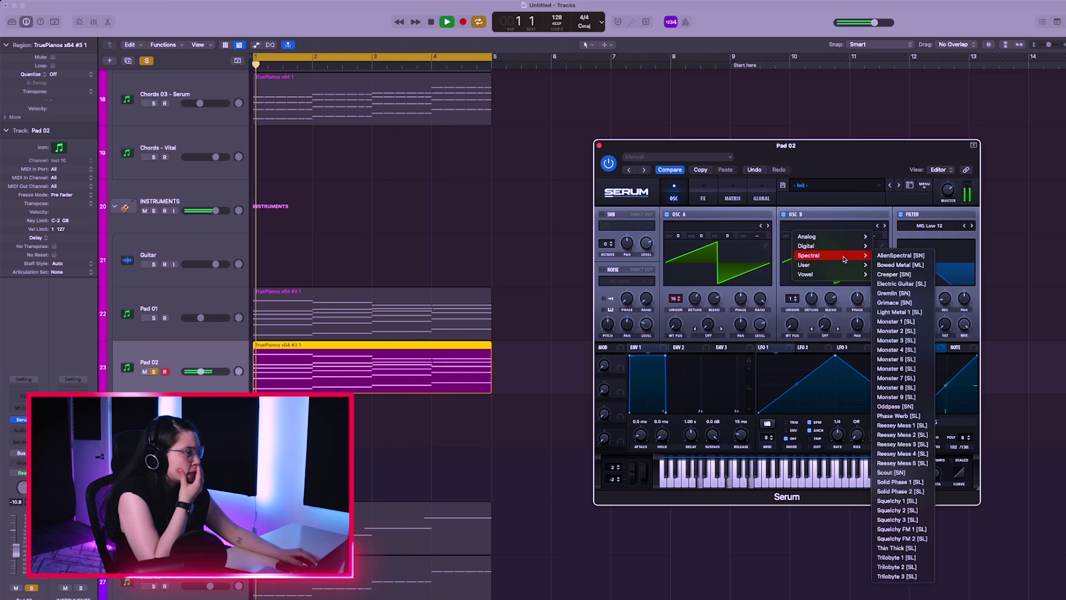
click(902, 426)
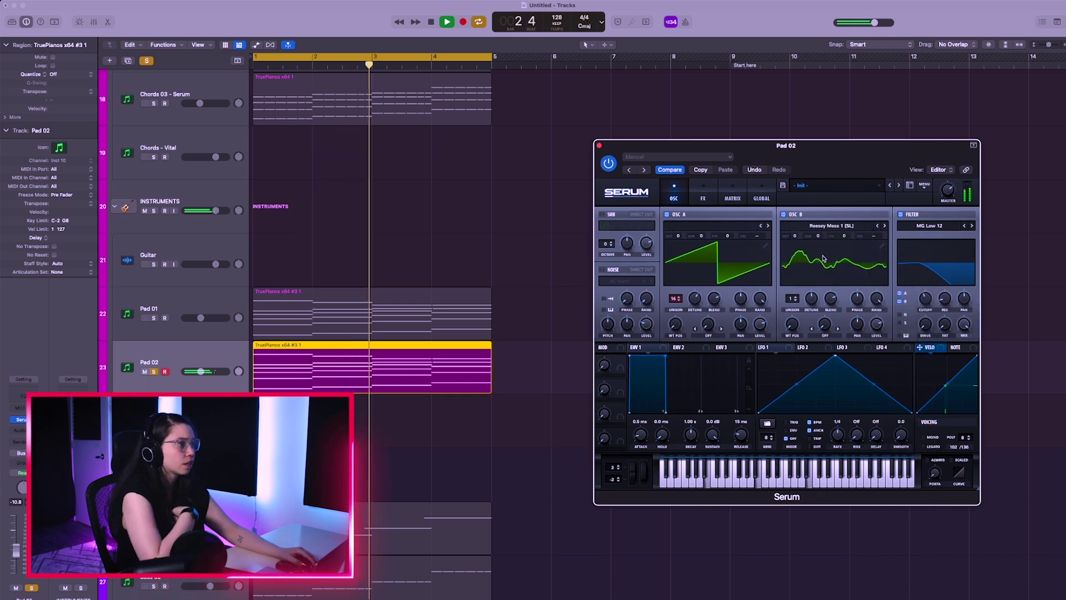
Turn off OSC A, then give OSC B 16 unison voices and raise it one octave.
click(666, 214)
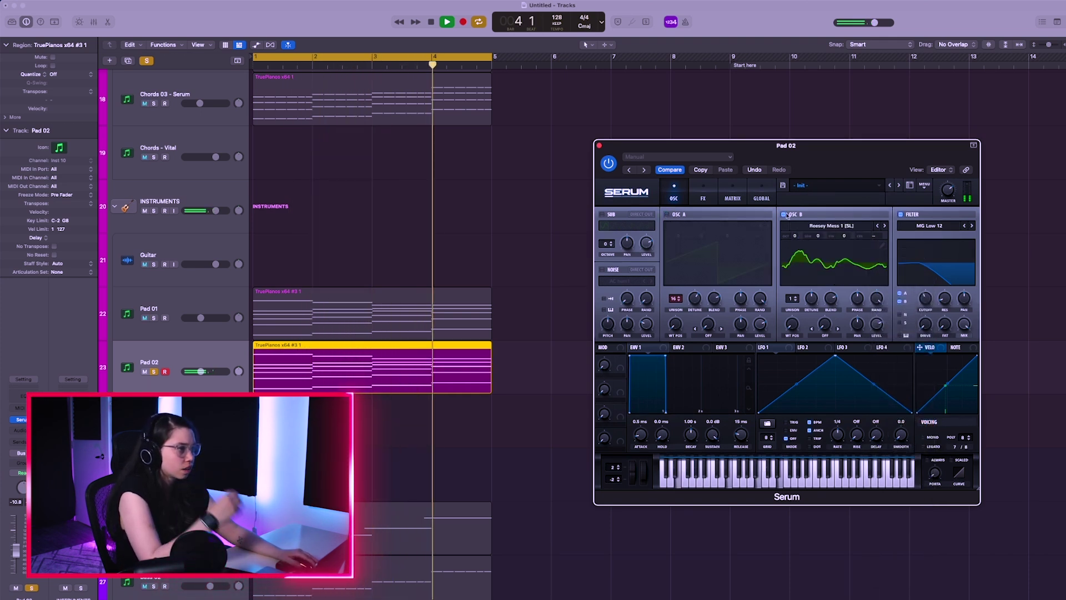
drag(793, 298, 775, 170)
drag(784, 234, 783, 223)
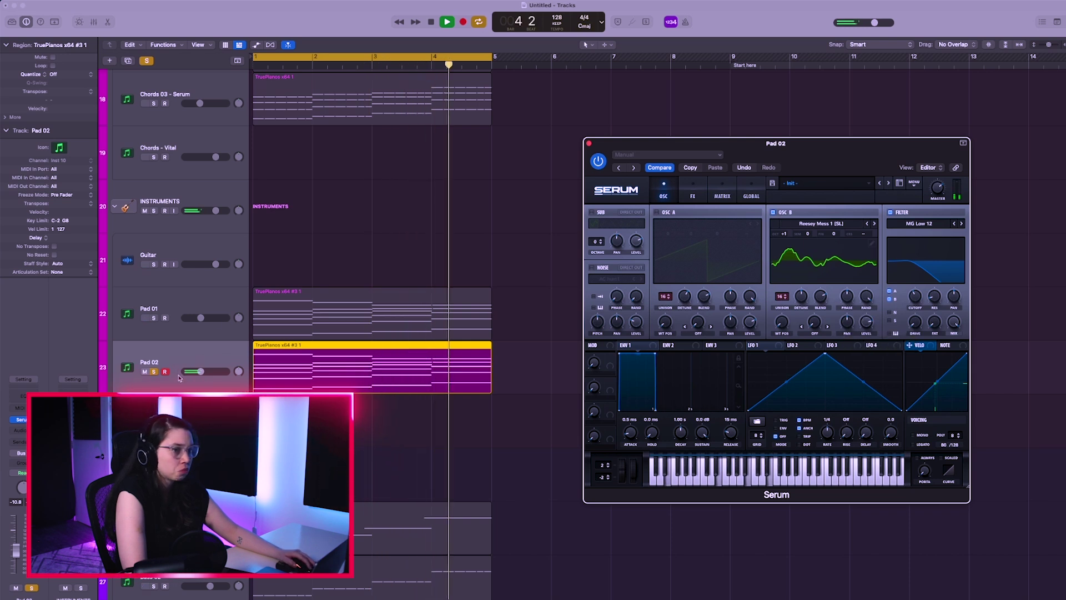
Set the Pad 02 track volume to about -3.4 dB and play the pad back.
key(space)
key(space)
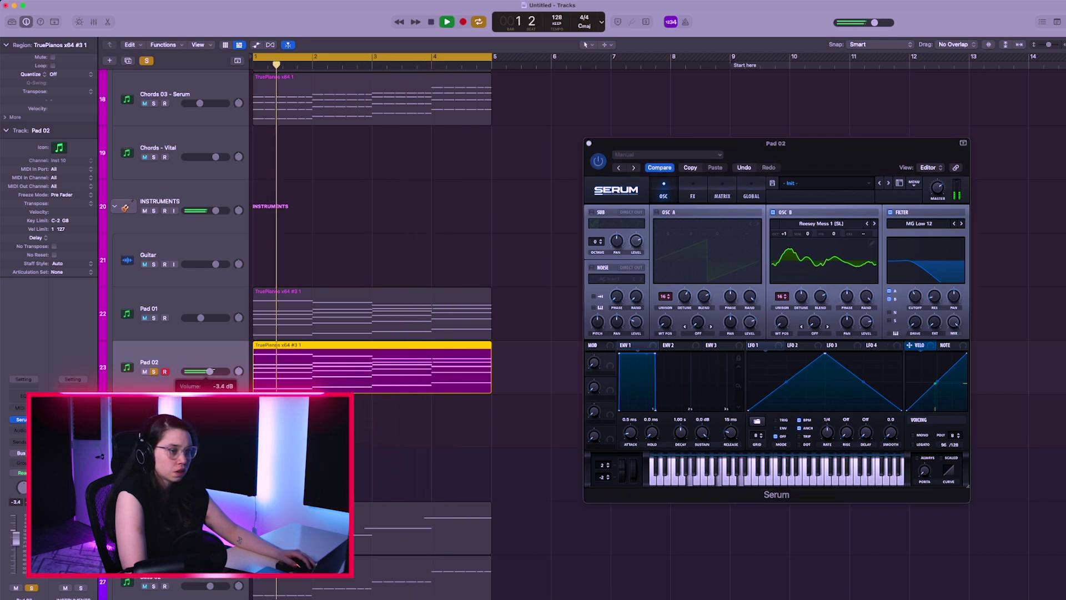
drag(849, 172, 845, 171)
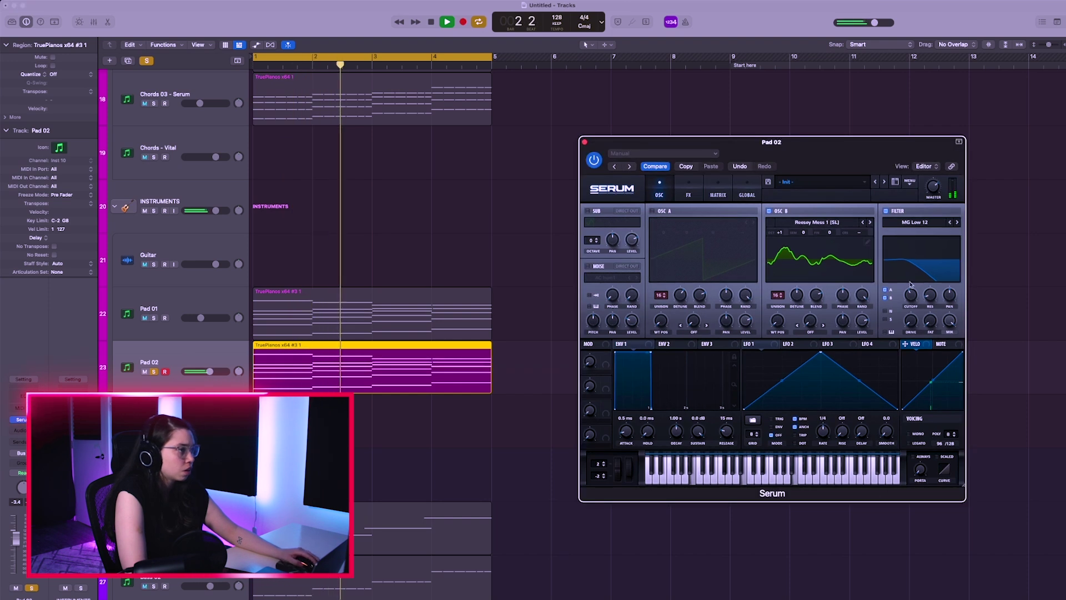
Turn on the EQ effect in Pad 02 with a low cut and listen to the result.
click(698, 183)
key(space)
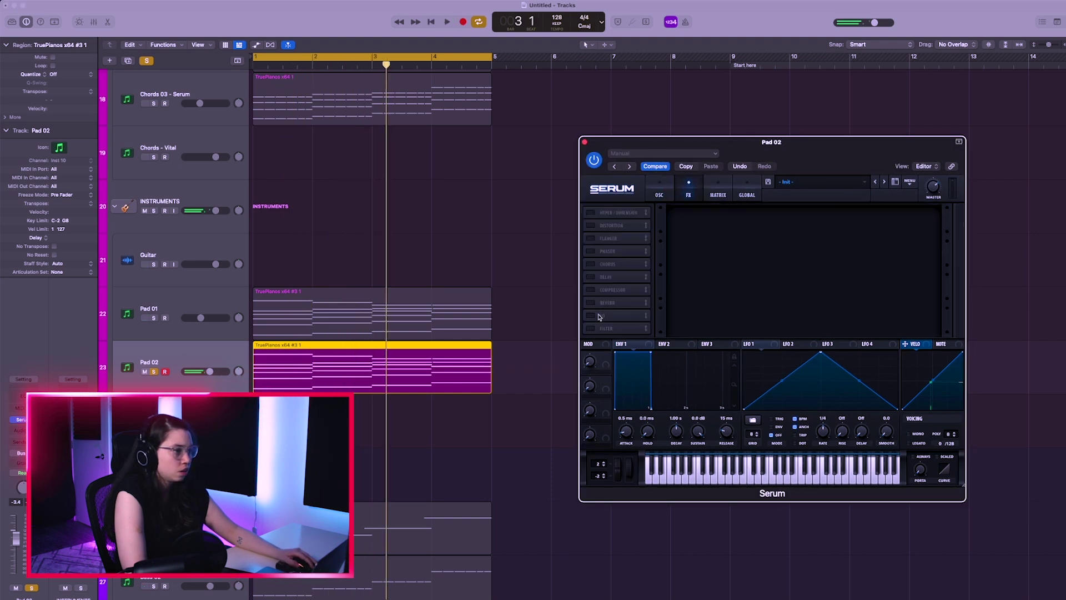
click(599, 316)
key(space)
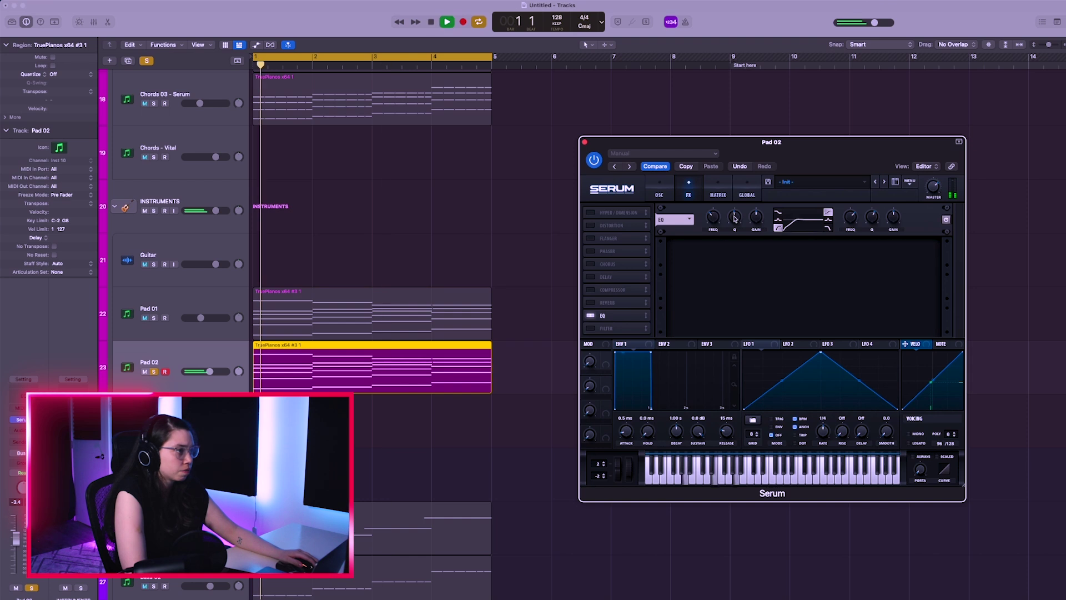
mouse_move(713, 217)
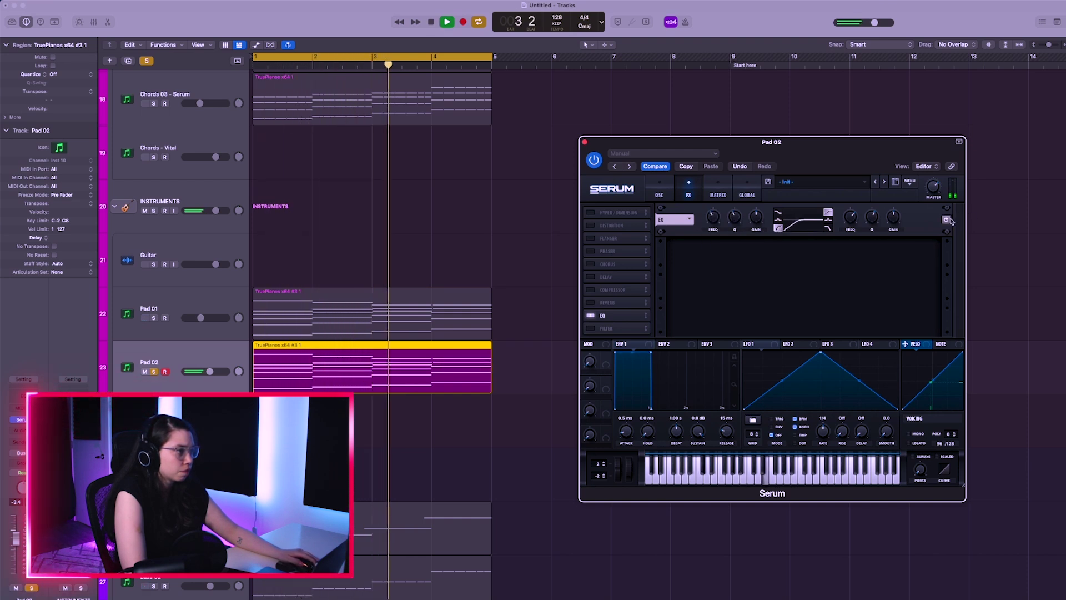
key(space)
Step through OSC B's wavetables during playback to Reesey Mess 4 [SL] and display it in 3D.
click(659, 190)
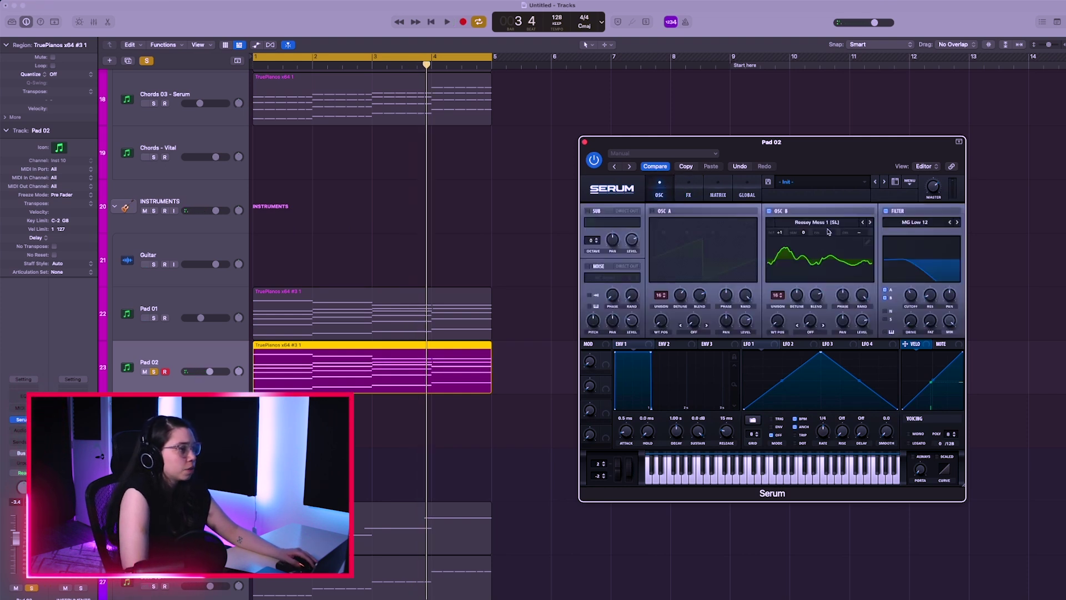
key(space)
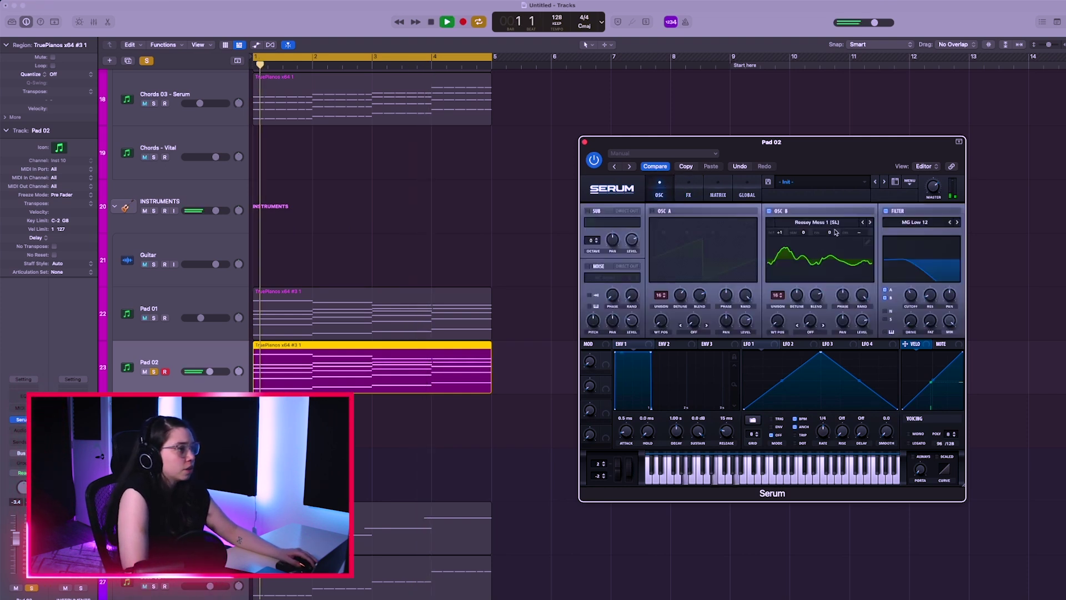
click(871, 223)
click(871, 223)
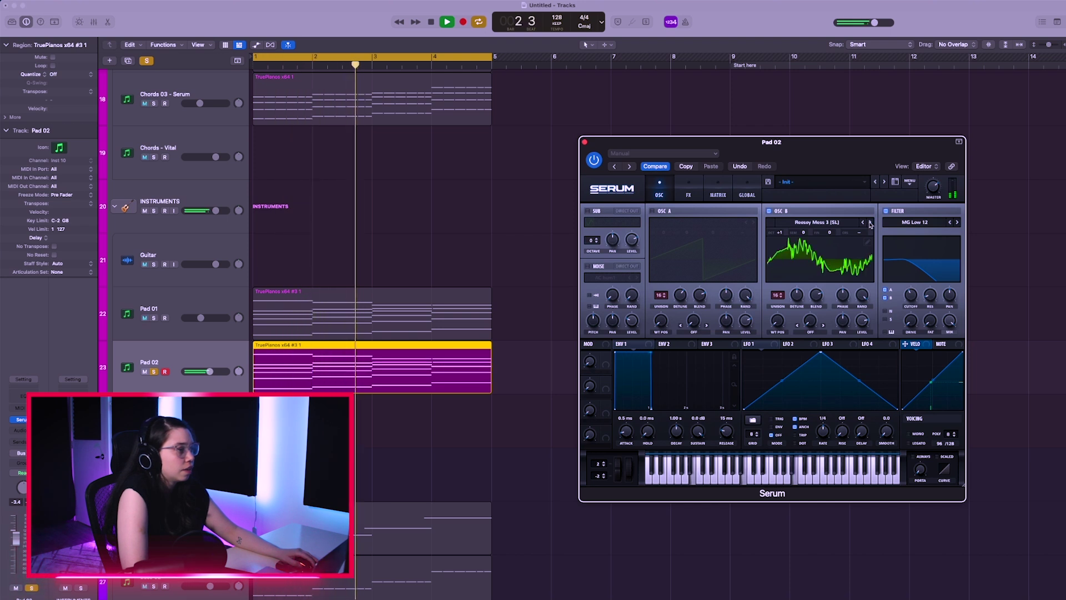
click(870, 222)
click(847, 256)
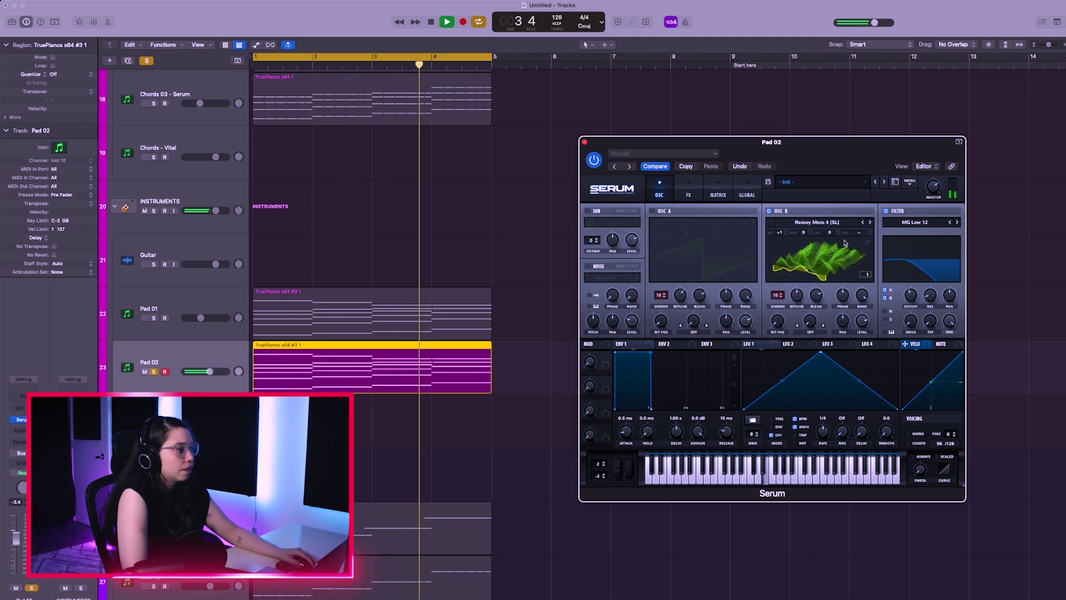
Sweep OSC B's wavetable position while listening, settle on about 152 and stop playback.
drag(777, 321, 777, 286)
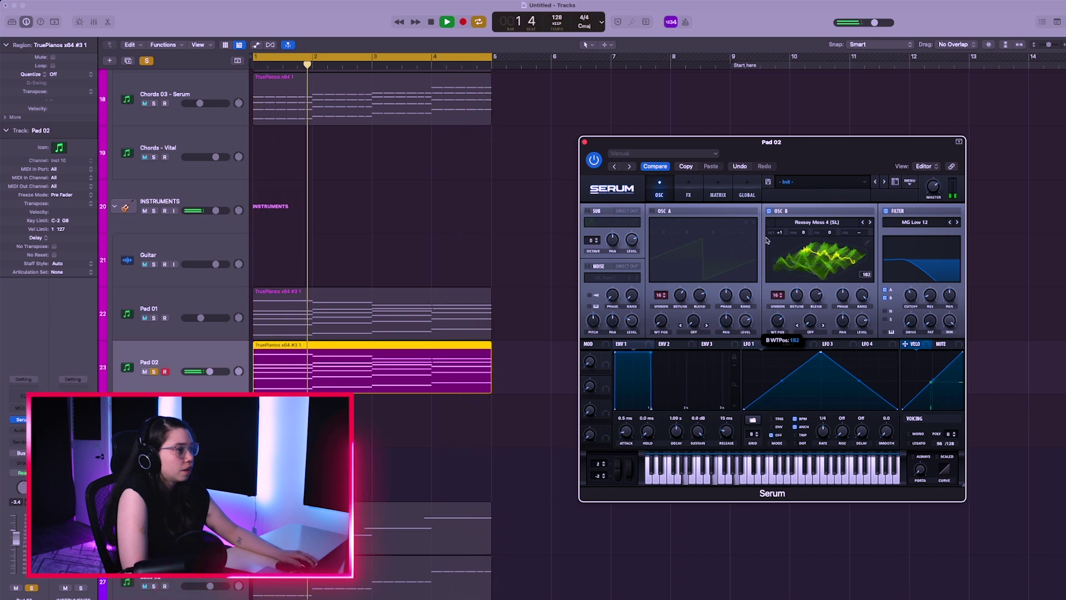
drag(767, 240, 768, 244)
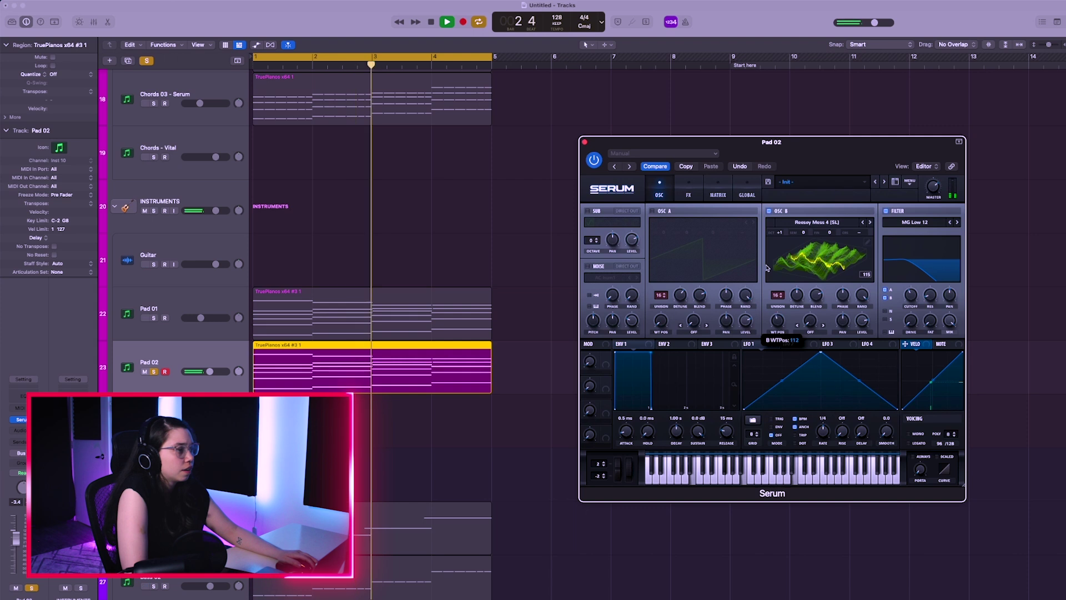
drag(768, 266, 768, 282)
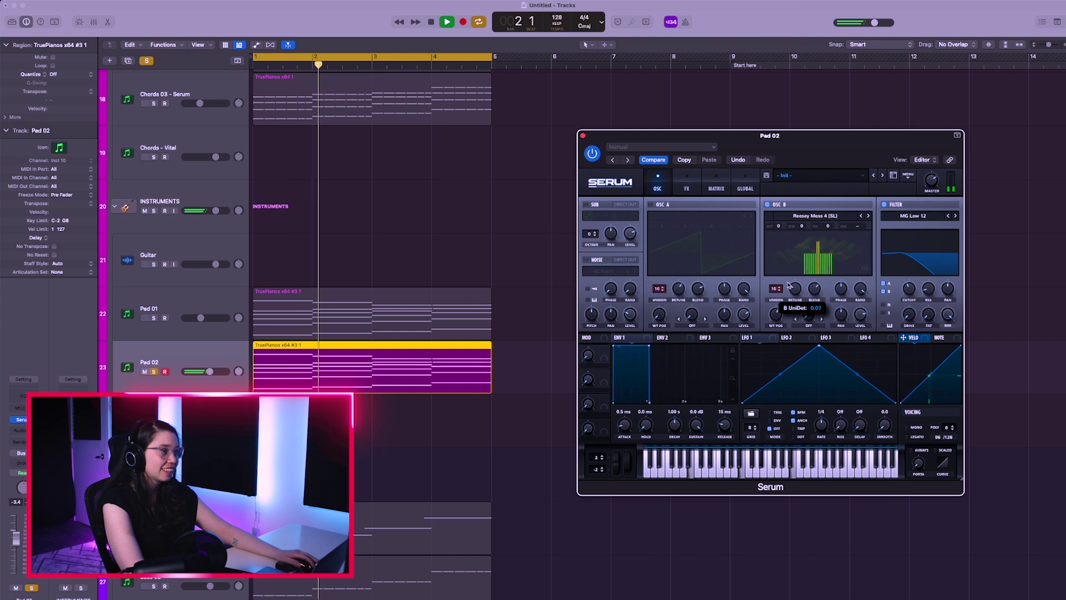
click(806, 256)
key(space)
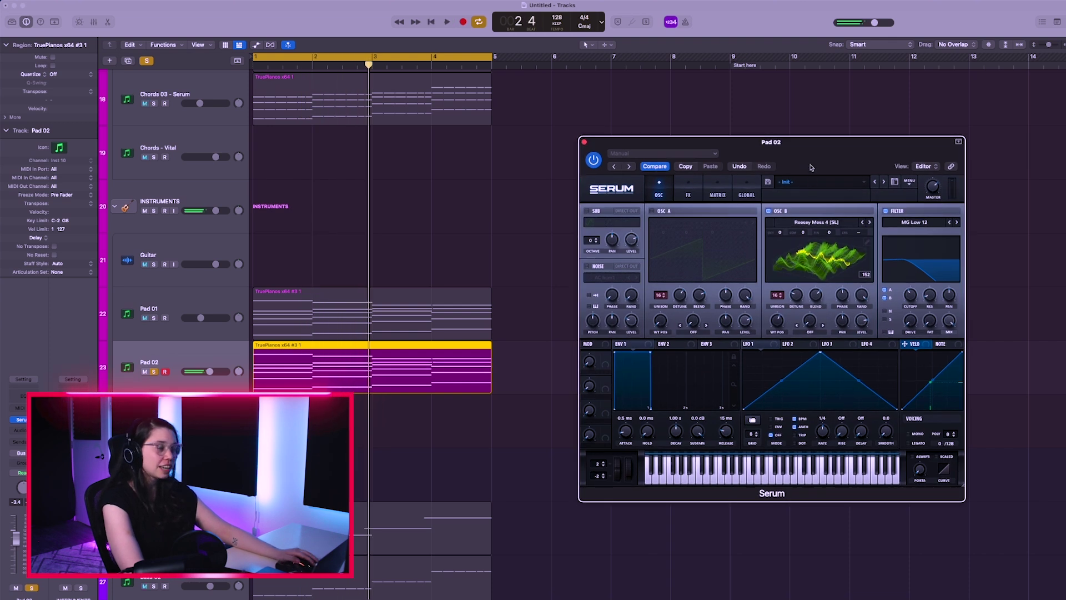
Set OSC B's detune to about 0.07 and shape Envelope 1 with a 980 ms attack and 1.36 s release.
drag(793, 298, 794, 299)
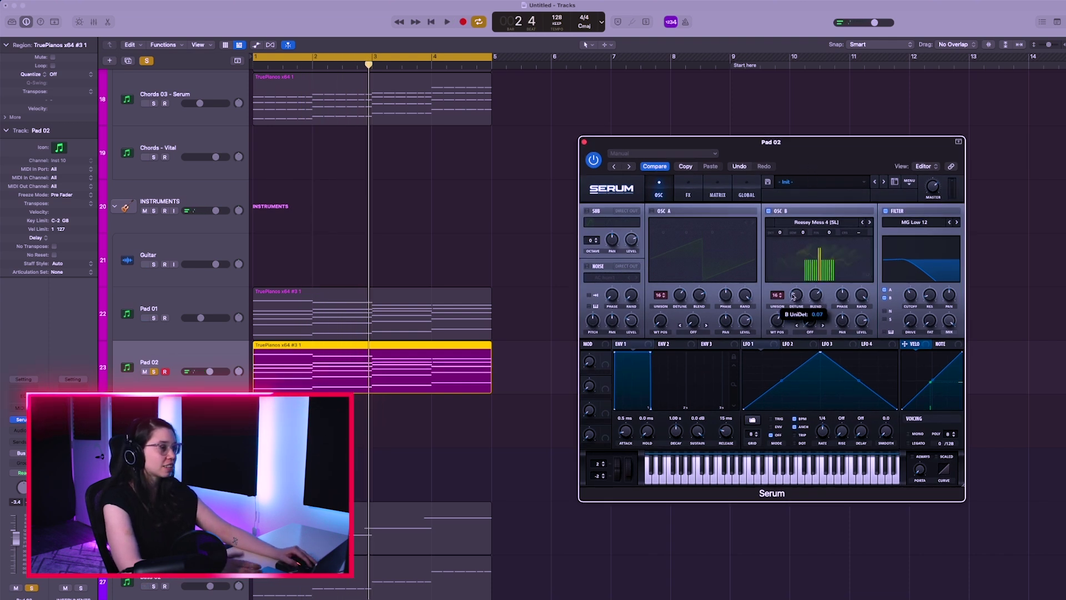
drag(622, 424, 623, 421)
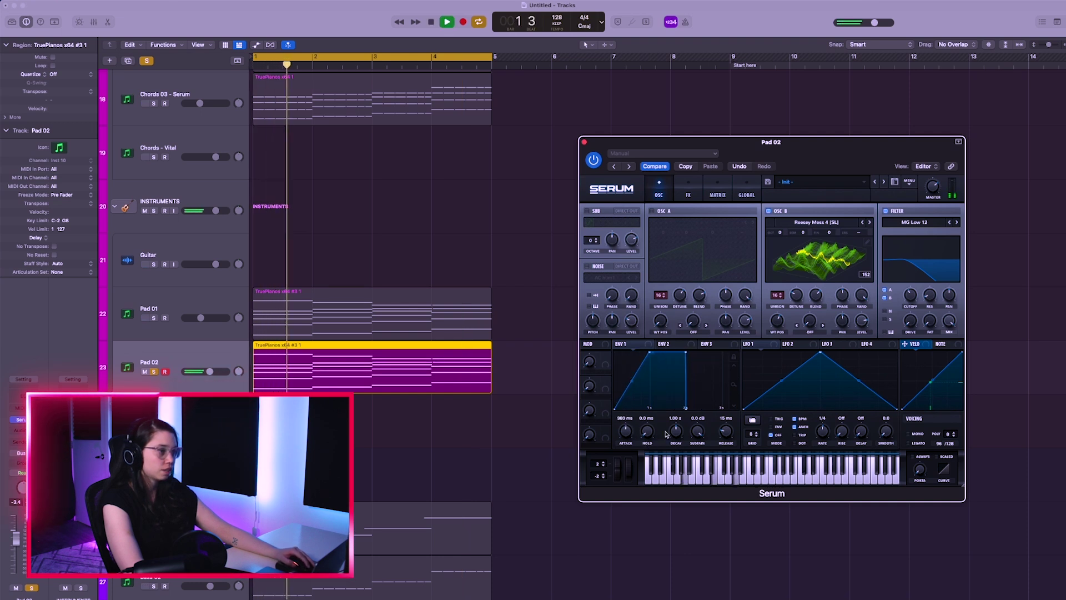
drag(632, 381, 634, 374)
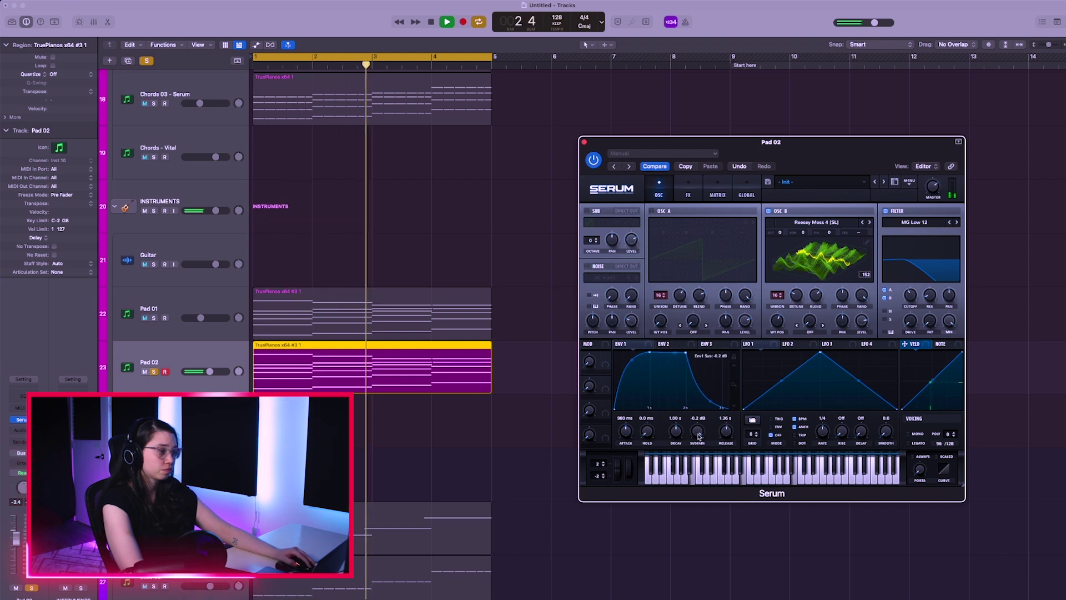
Turn on the Tube Distortion effect in Pad 02, return to the oscillators and stop playback.
click(688, 189)
click(589, 225)
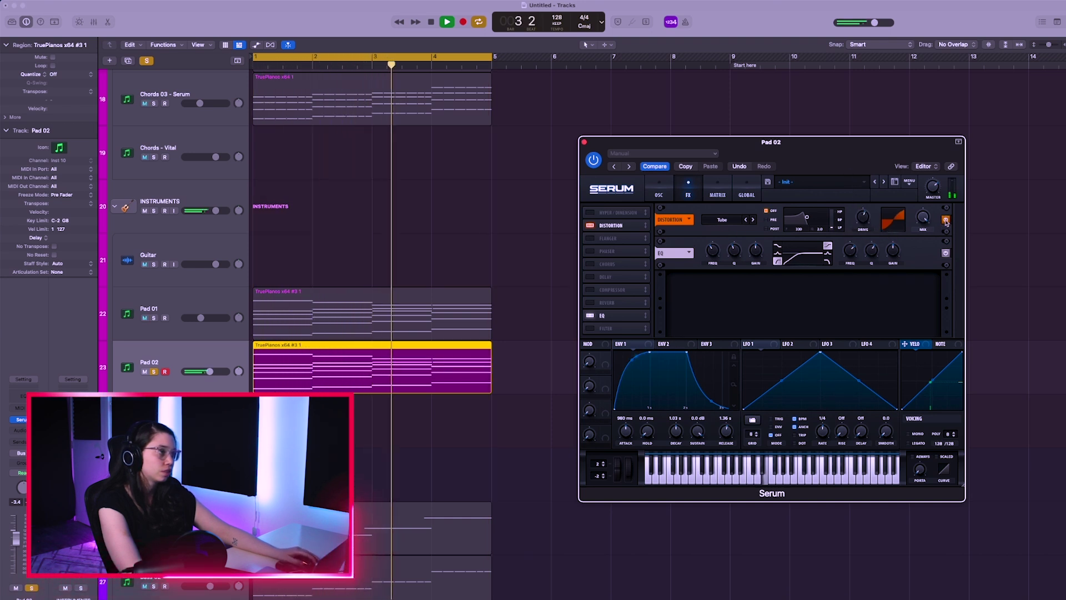
click(660, 188)
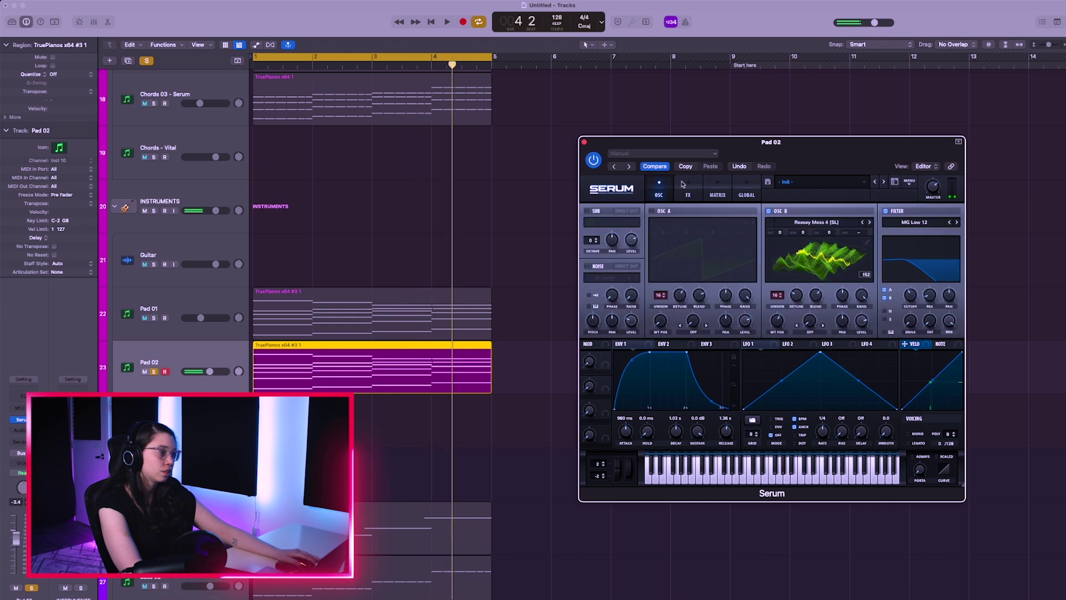
key(space)
Enable OSC A with the spectral wavetable Reesey Mess 5 [SL], turn off OSC B and play the pad from the start.
click(652, 211)
click(703, 225)
mouse_move(694, 233)
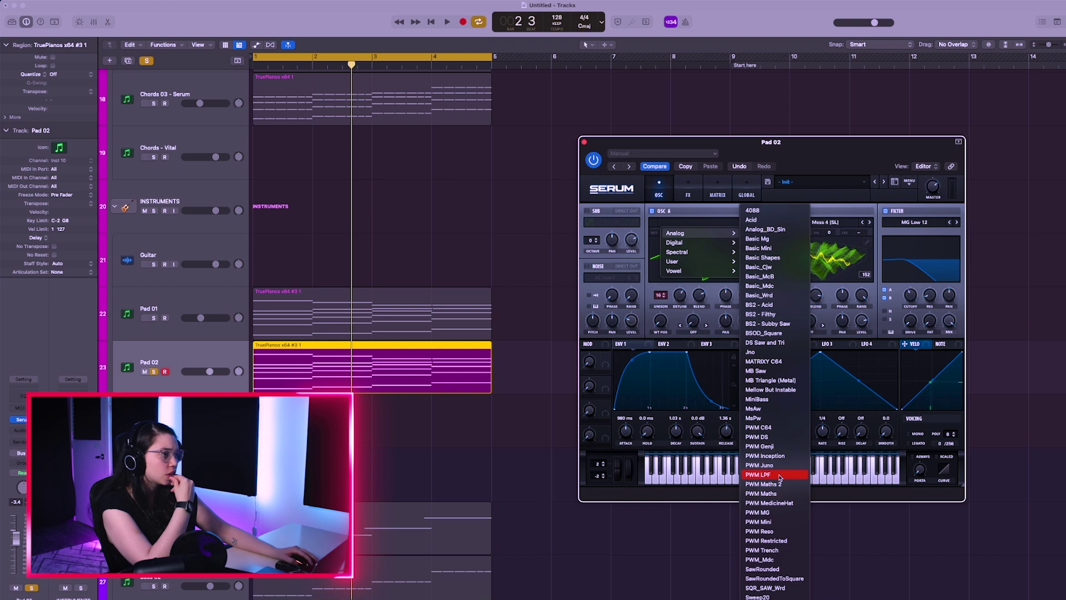
mouse_move(716, 252)
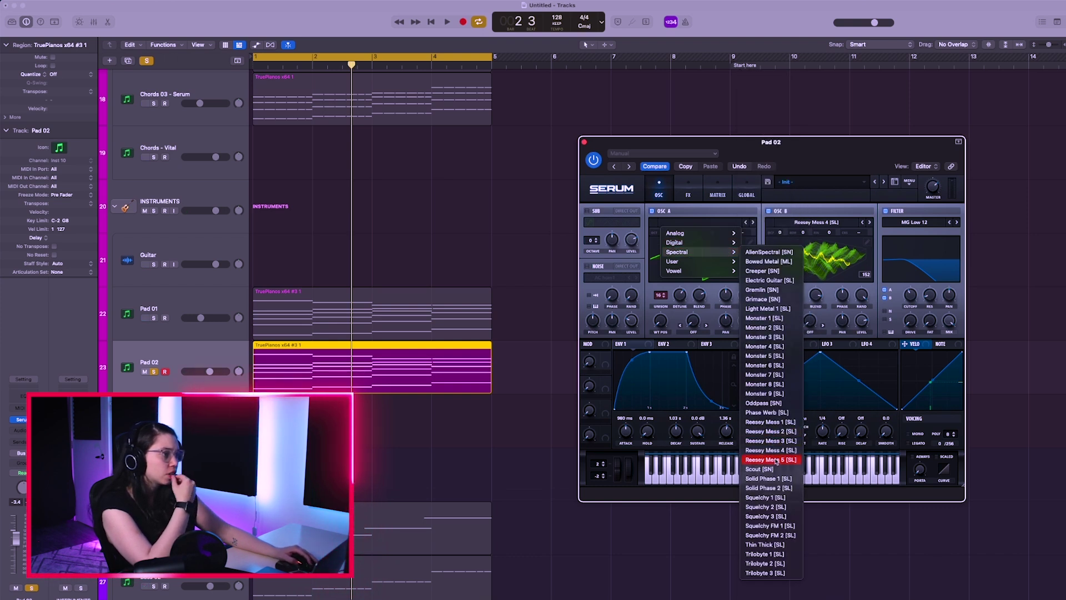
click(775, 460)
click(769, 211)
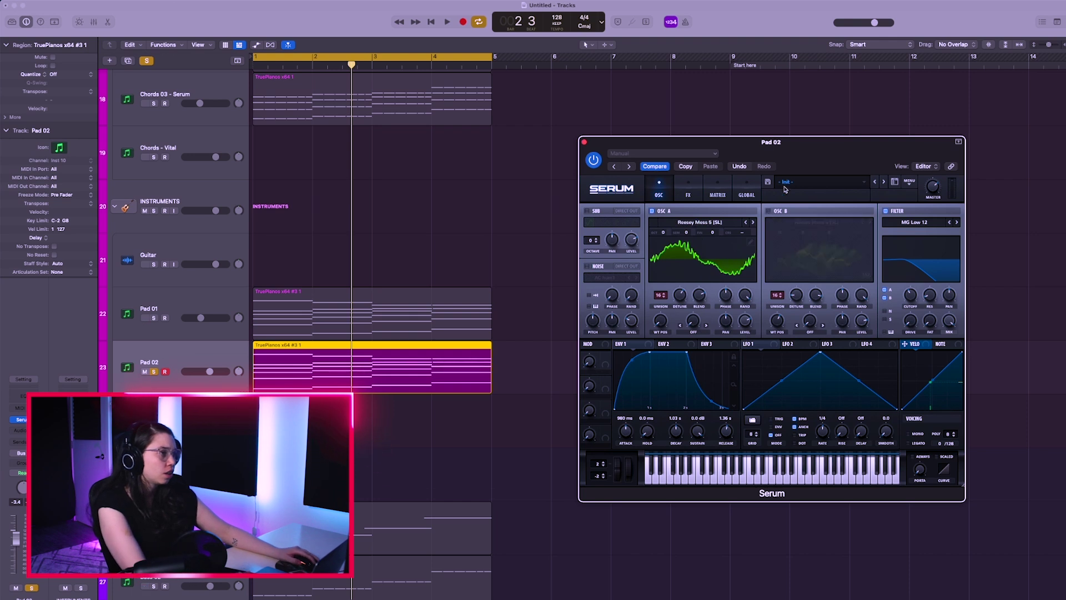
key(Return)
key(space)
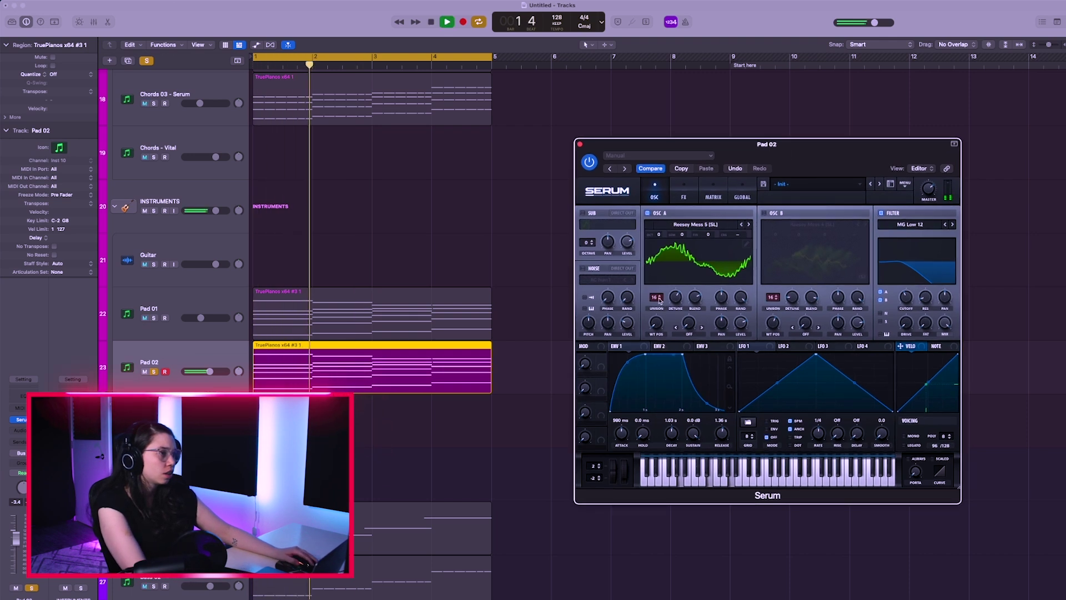
Adjust OSC A's wavetable position while listening and set its unison to 6 voices.
drag(659, 301, 672, 302)
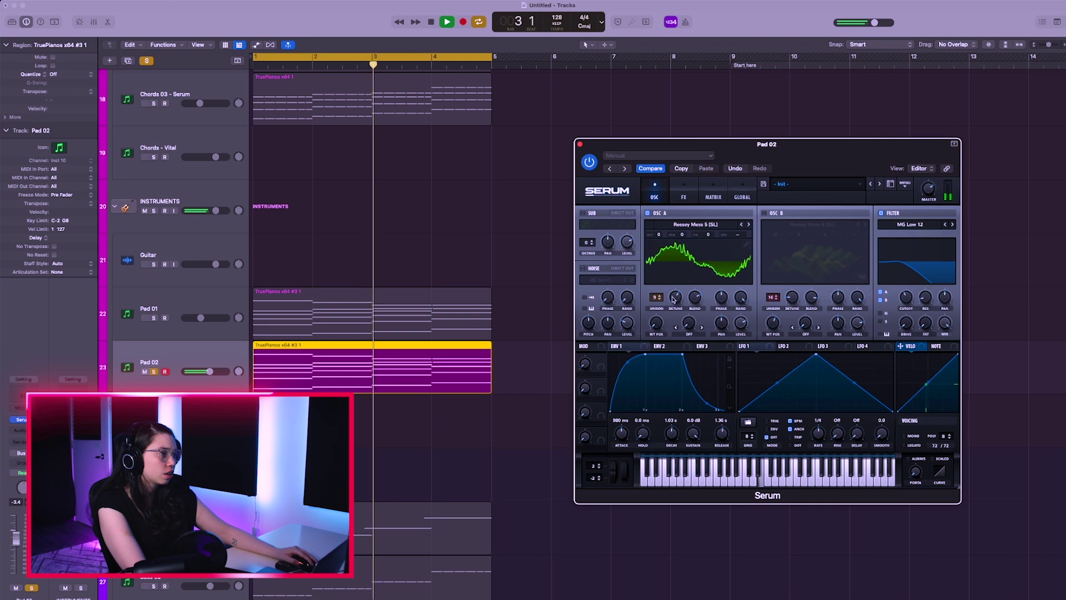
drag(656, 323, 653, 313)
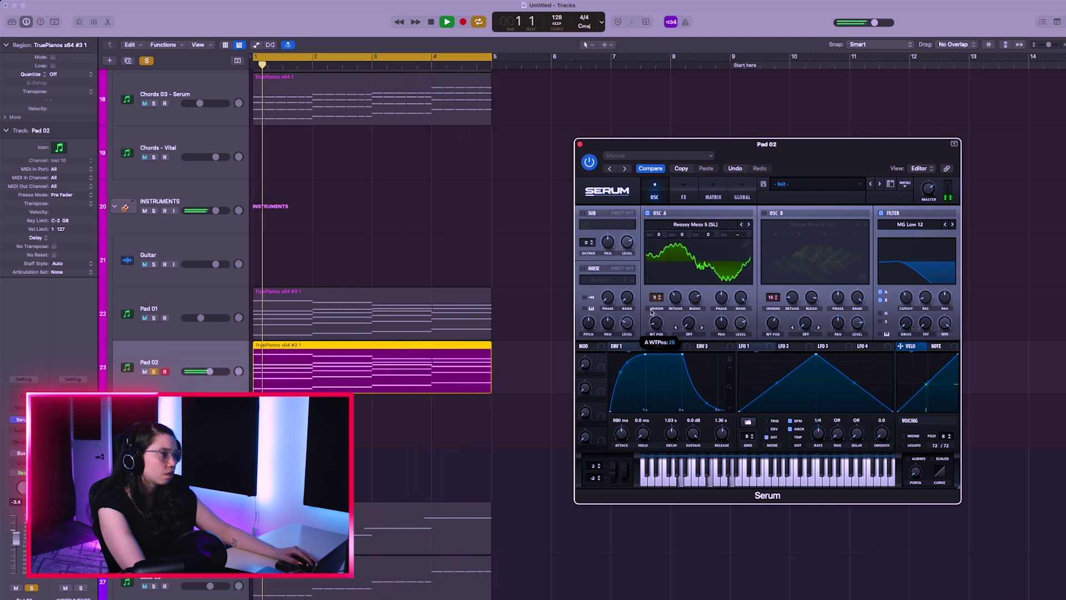
drag(657, 300, 660, 333)
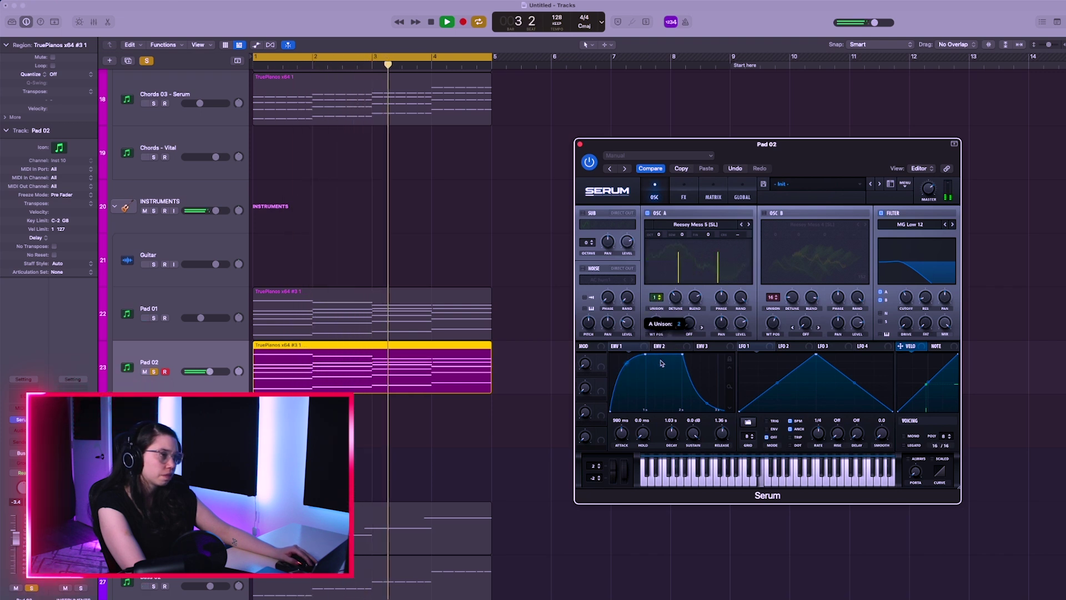
drag(655, 329, 657, 321)
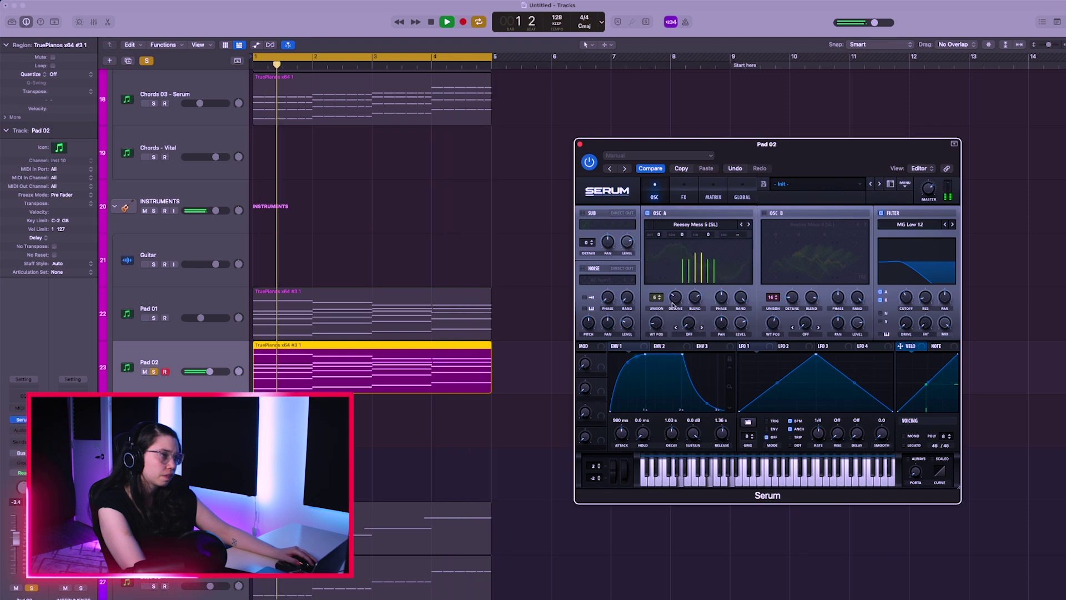
Turn OSC B back on, set its warp mode to FM (from A) and adjust its settings during playback.
click(765, 213)
click(805, 334)
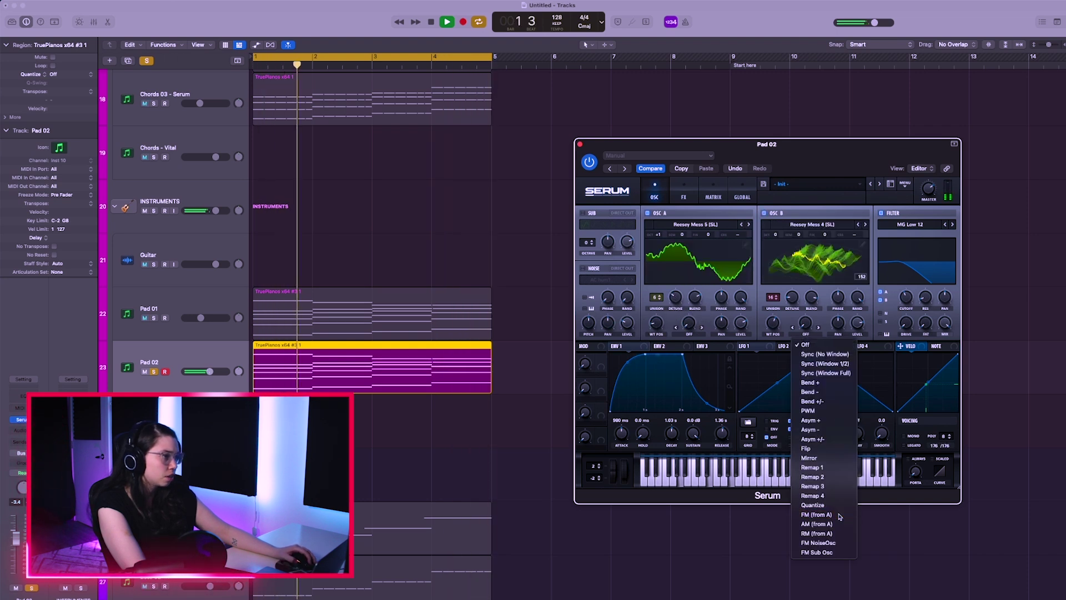
click(817, 515)
drag(796, 301, 777, 232)
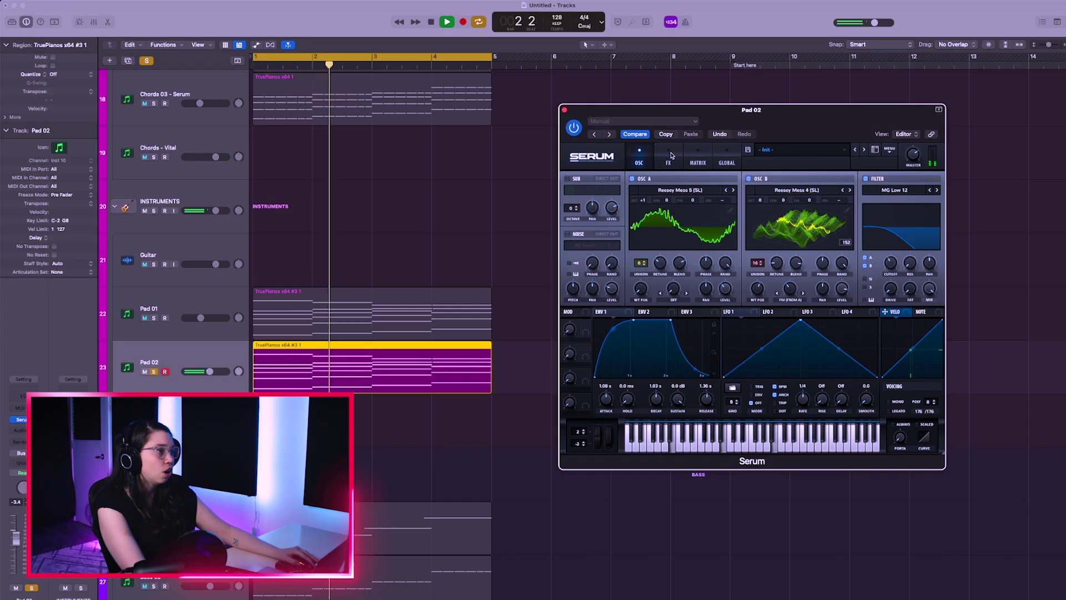
Turn on the Reverb effect in the Pad 02 patch.
click(668, 161)
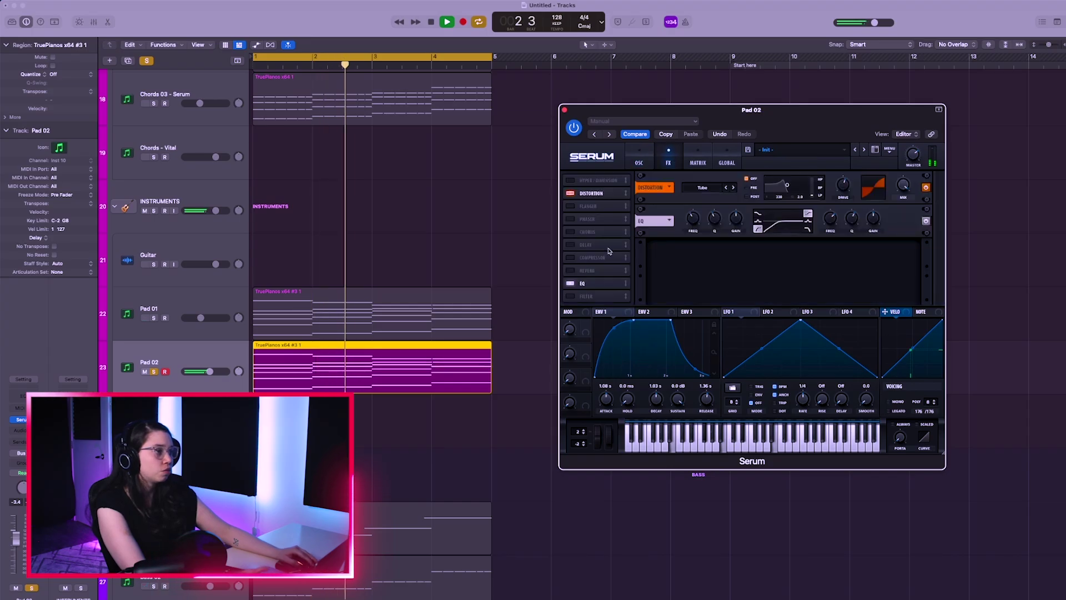
click(575, 270)
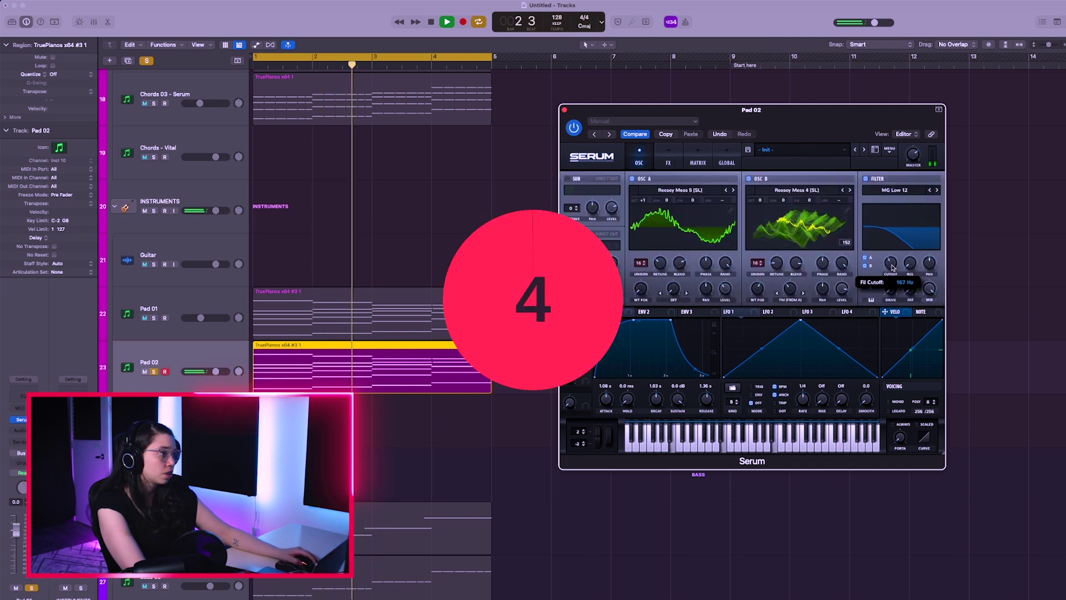
Fine-tune Pad 02's filter cutoff to about 167 Hz and start saving the patch as a preset.
drag(892, 269, 893, 269)
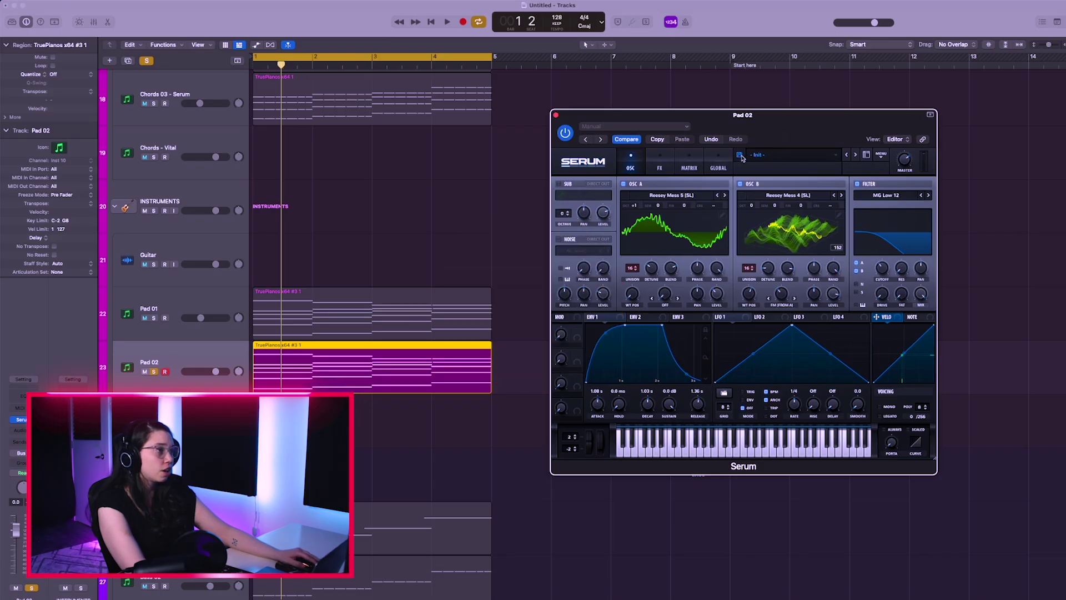
click(741, 157)
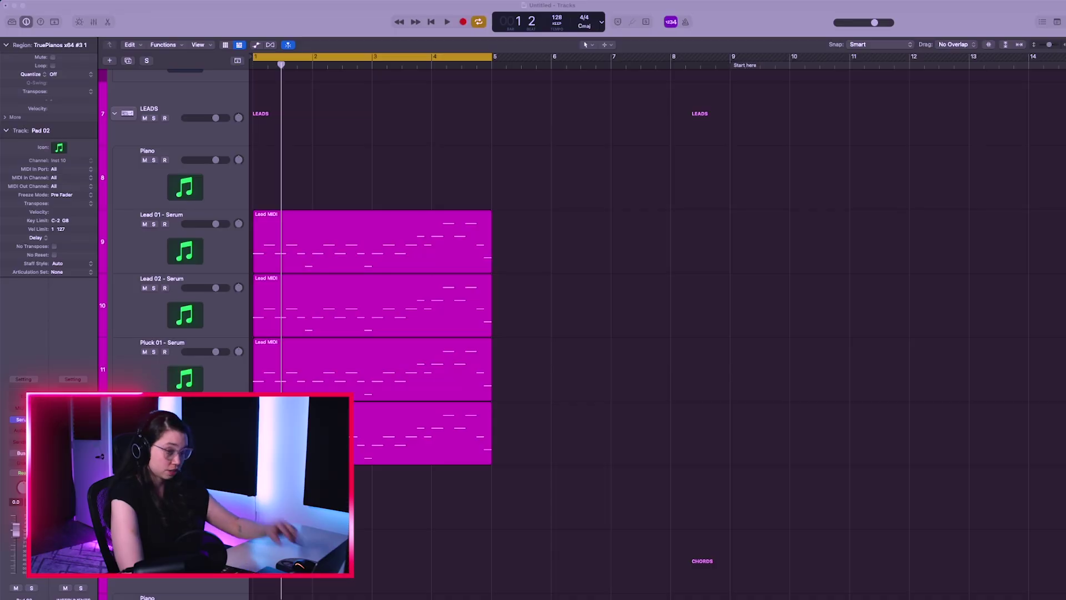
Solo the Lead 01 - Serum track, open its Serum instrument and adjust Envelope 1's decay curve.
key(s)
click(21, 420)
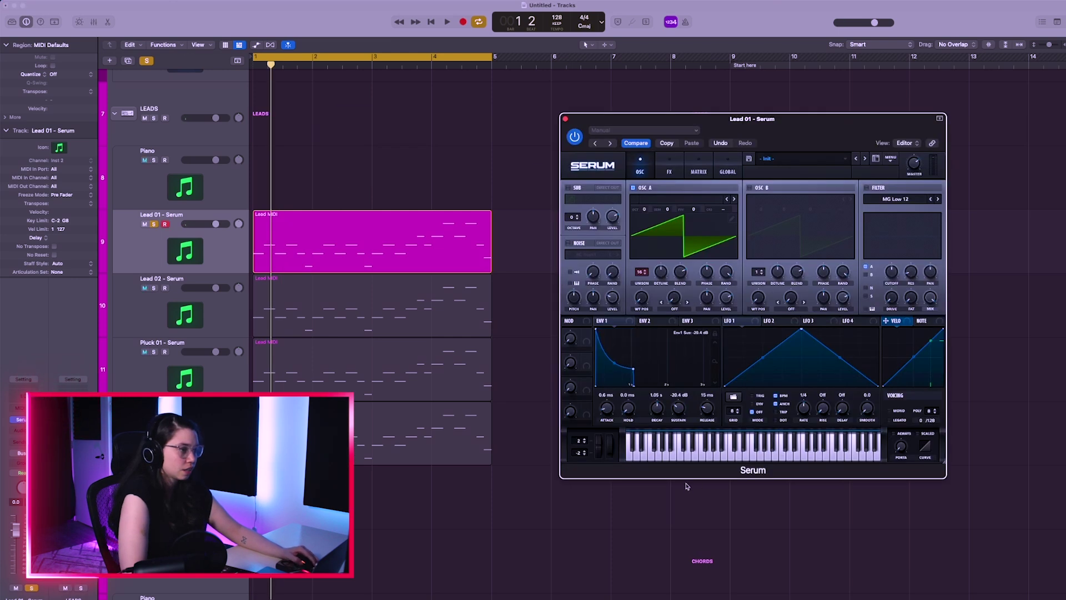
drag(623, 356, 623, 361)
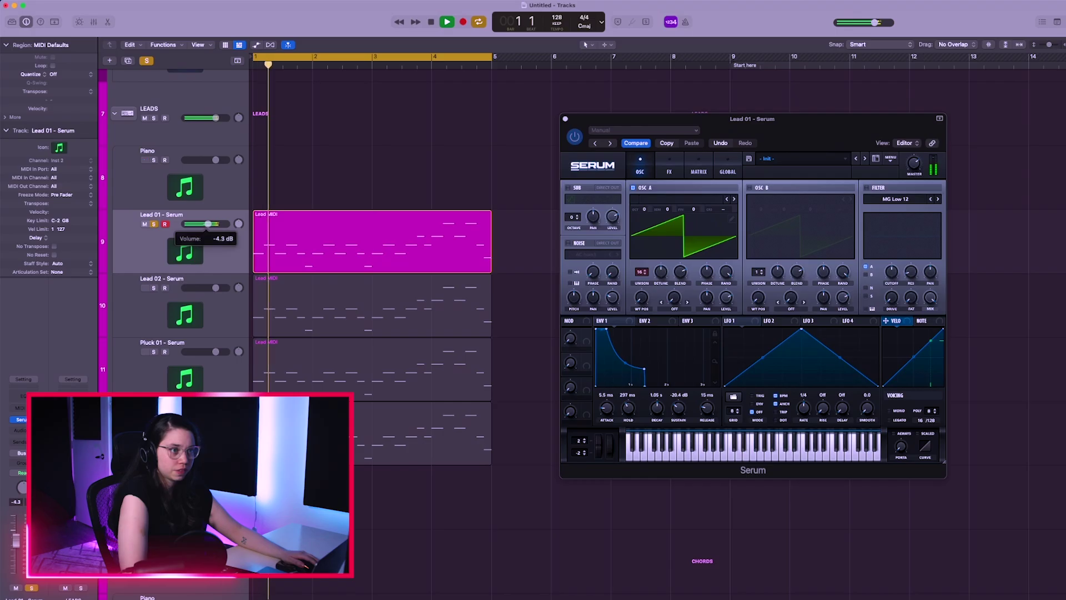
Set Lead 01's volume to about -5.8 dB and Envelope 1 to 0.2 ms attack, 9.7 ms hold, 433 ms decay and -2.5 dB sustain.
drag(209, 224, 206, 224)
drag(607, 409, 608, 416)
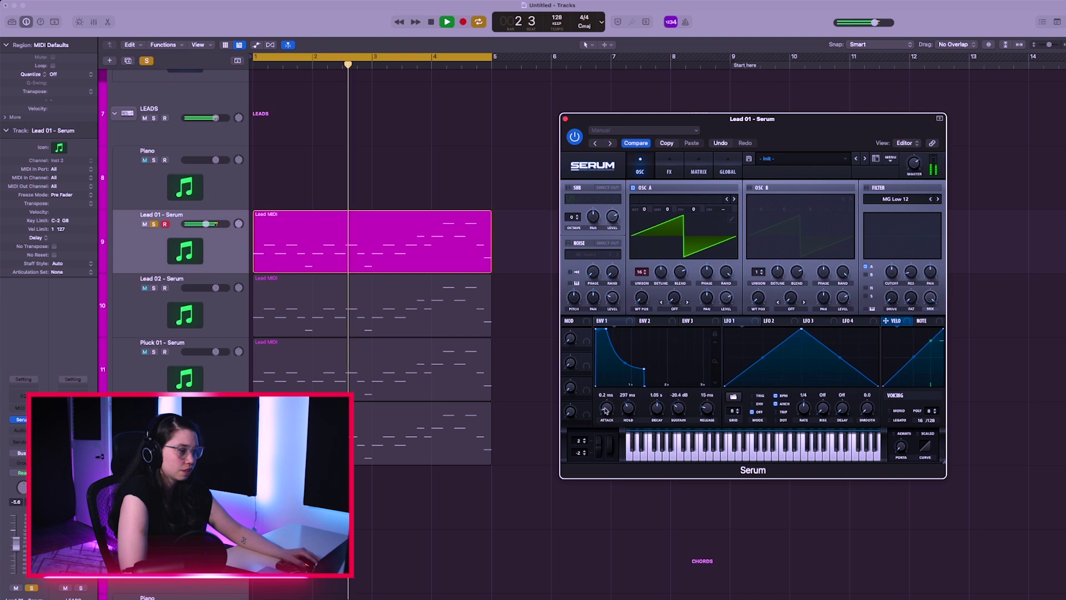
drag(628, 409, 633, 429)
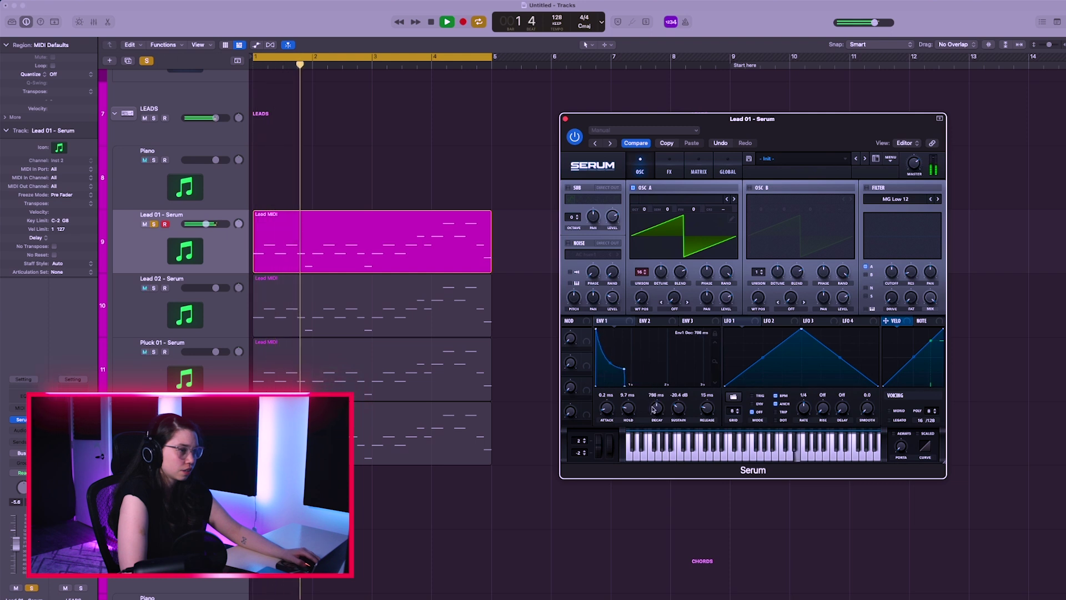
drag(679, 409, 607, 336)
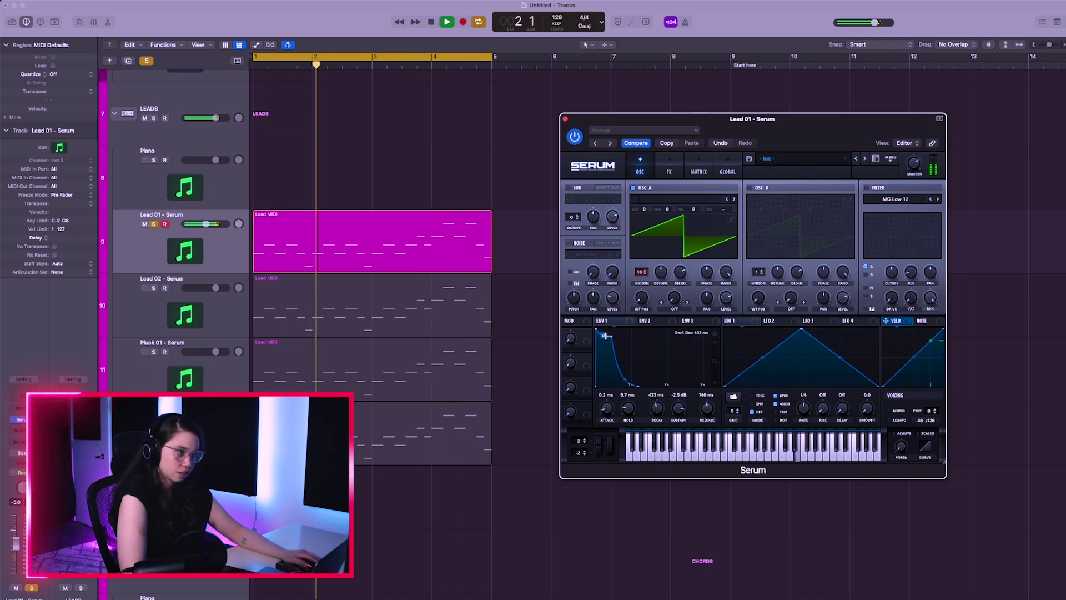
Add OSC B one octave up with 16 unison voices, balance its level to about 54%, adjust its detune and stop playback.
drag(648, 267, 648, 285)
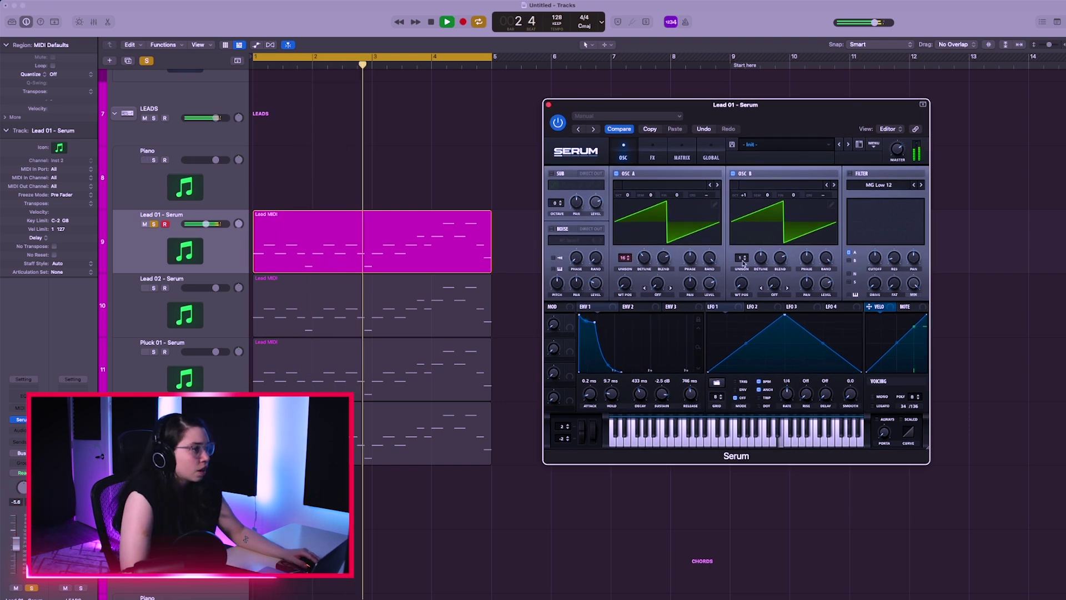
drag(743, 261, 743, 245)
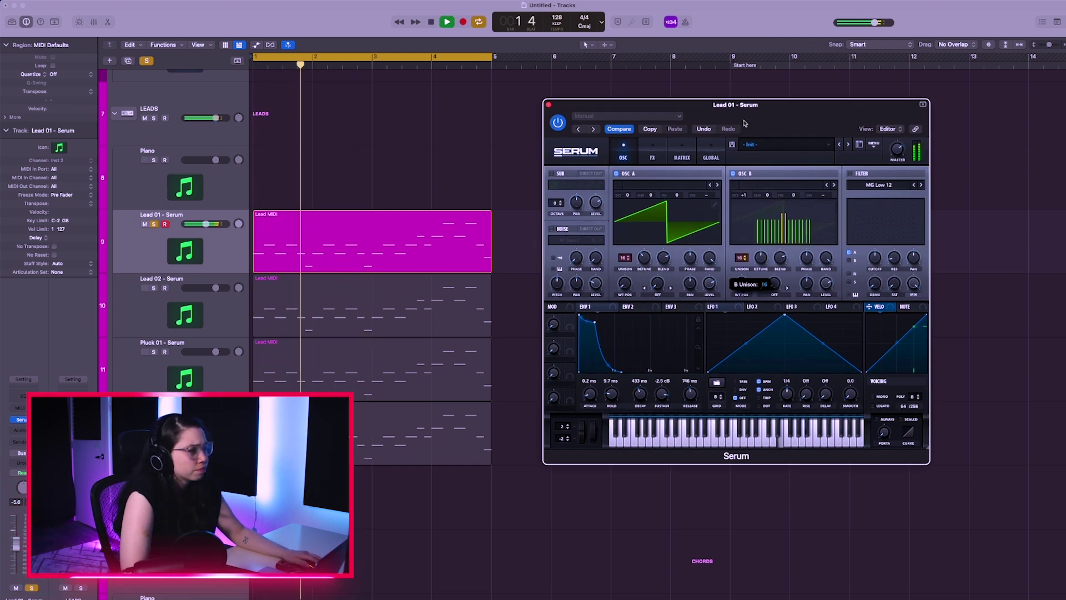
drag(745, 123, 744, 248)
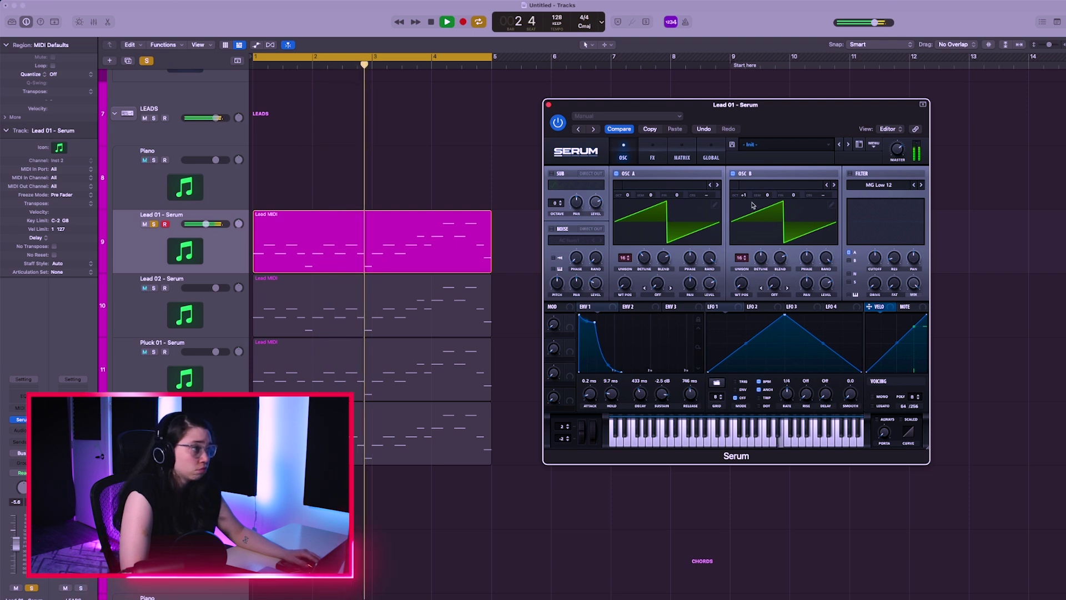
mouse_move(826, 287)
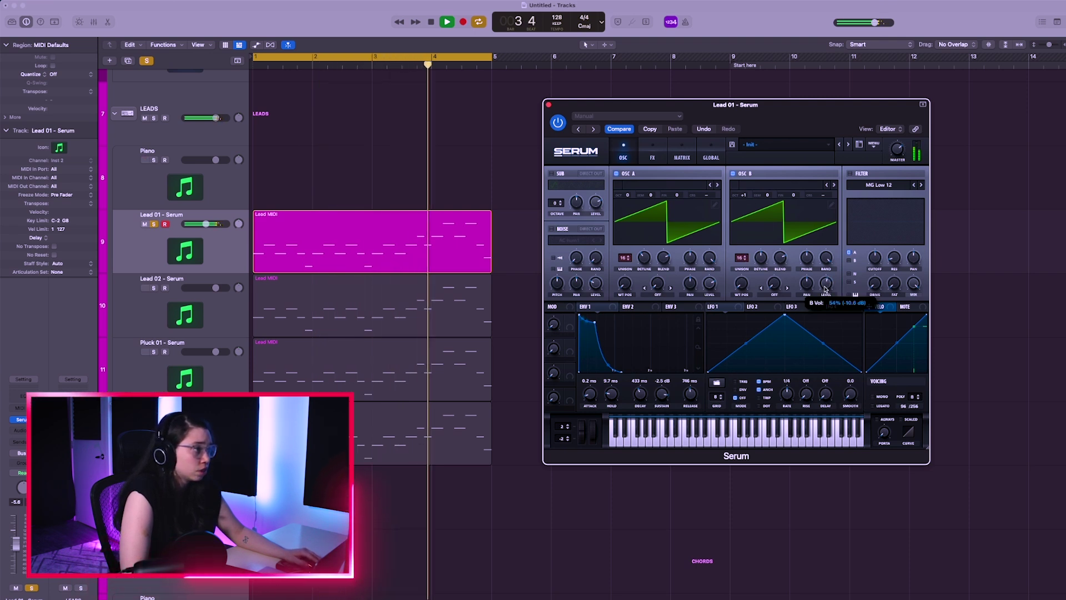
mouse_move(762, 272)
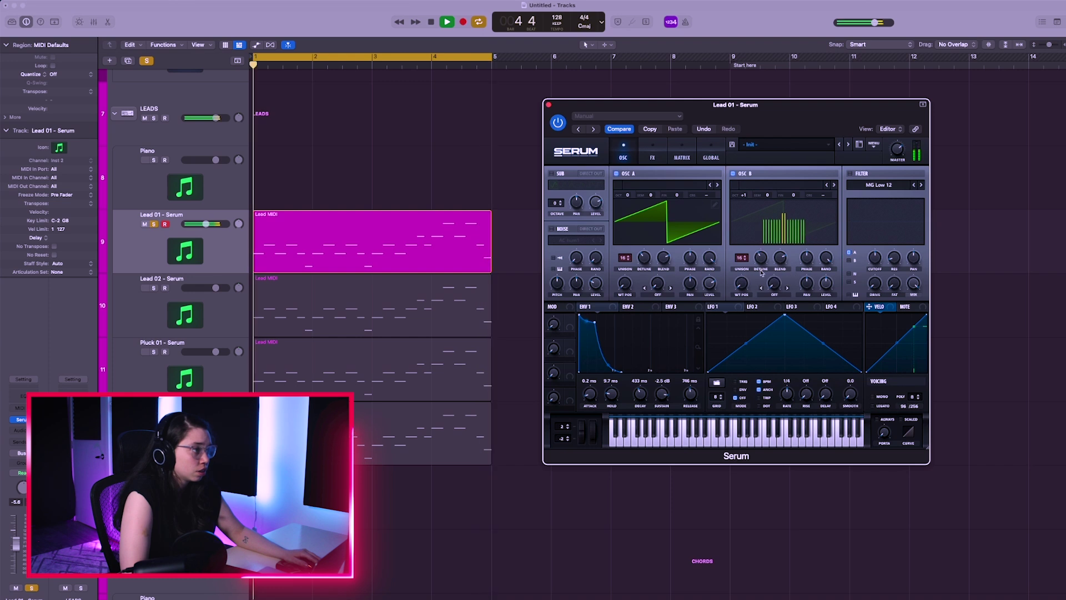
key(space)
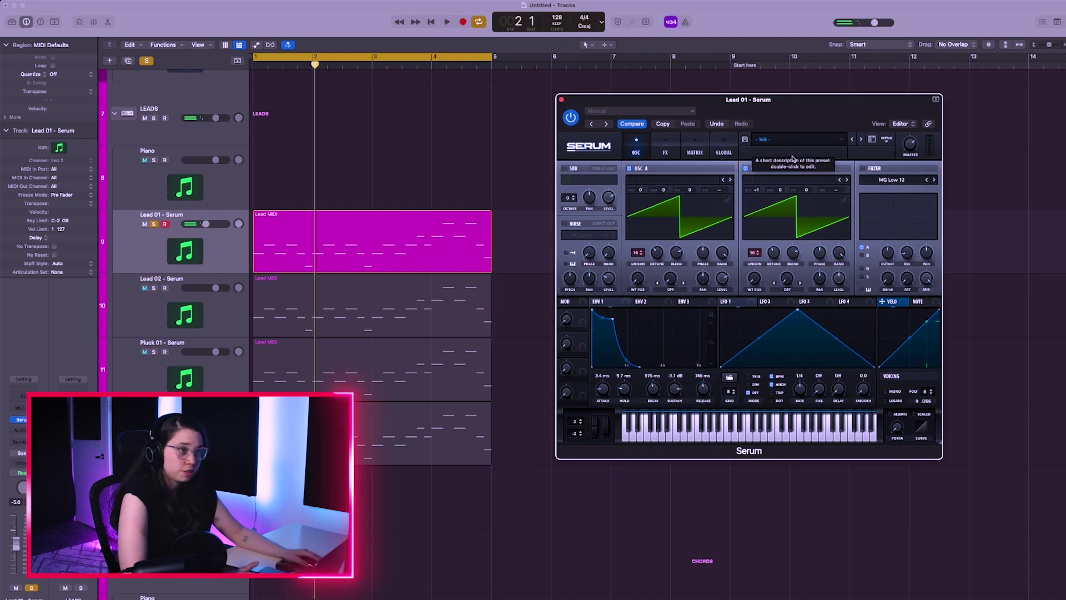
Turn on Lead 01's multiband Compressor effect at 100 mix and set the track volume to -3.0 dB during playback.
click(665, 153)
click(569, 253)
key(space)
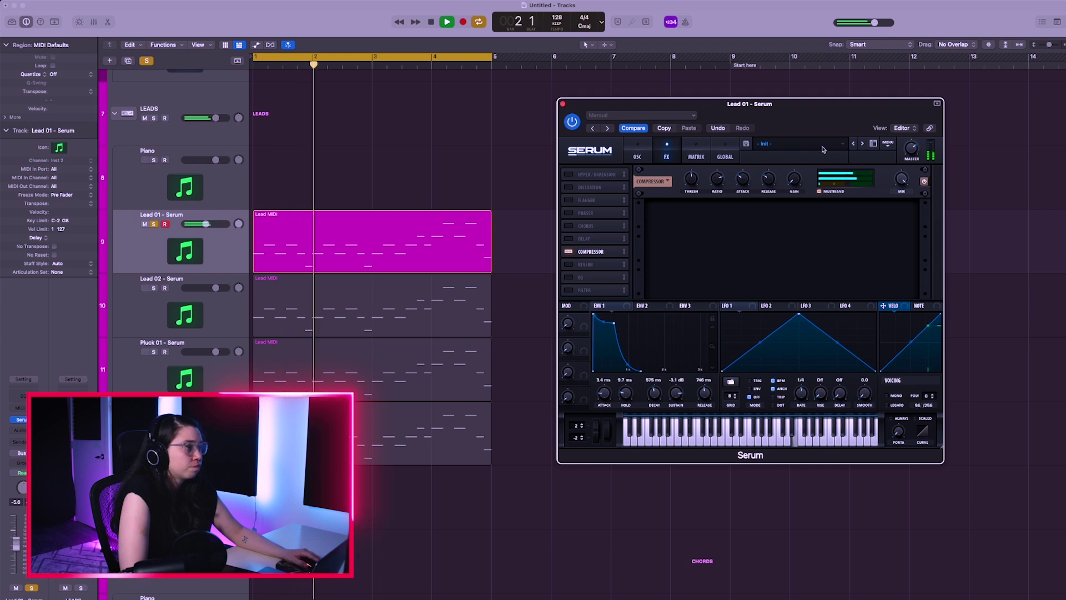
drag(901, 213, 892, 236)
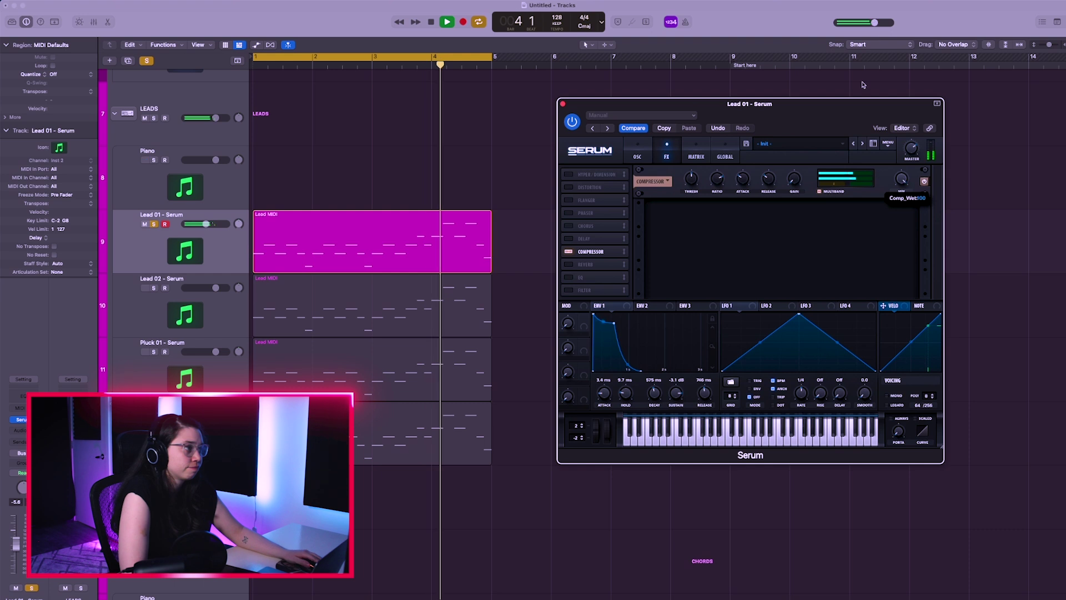
drag(206, 224, 210, 224)
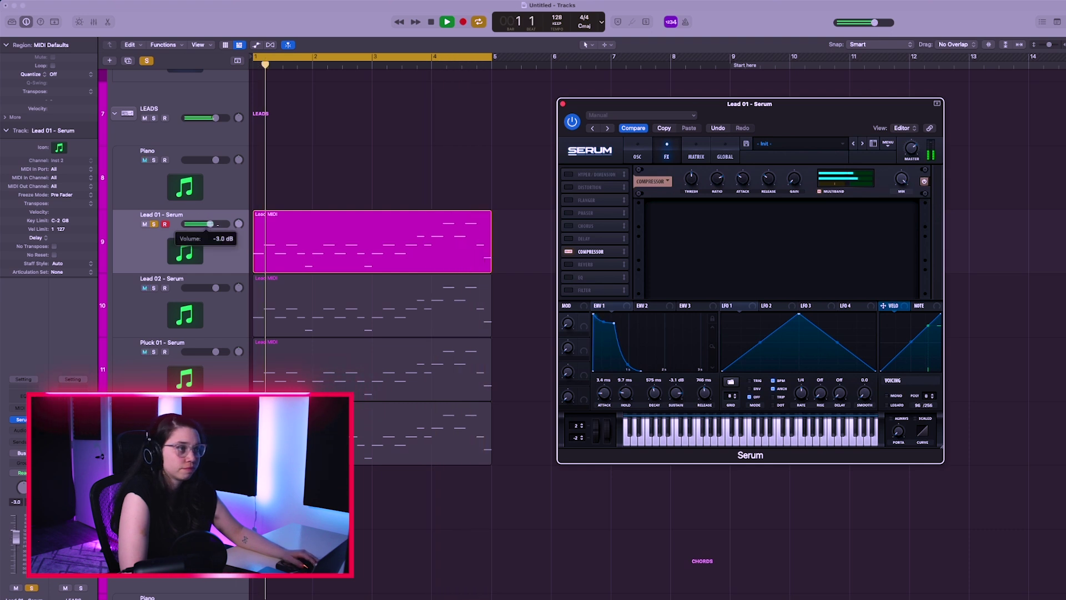
Turn on the Tube Distortion effect in Lead 01 and raise its drive to about 71%.
click(569, 188)
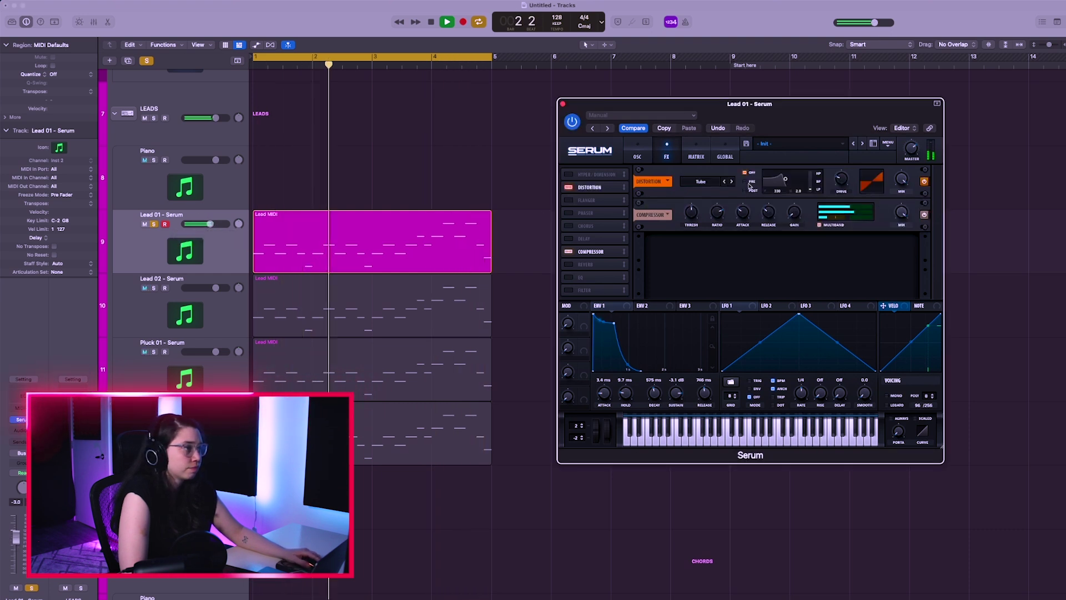
drag(842, 183, 827, 150)
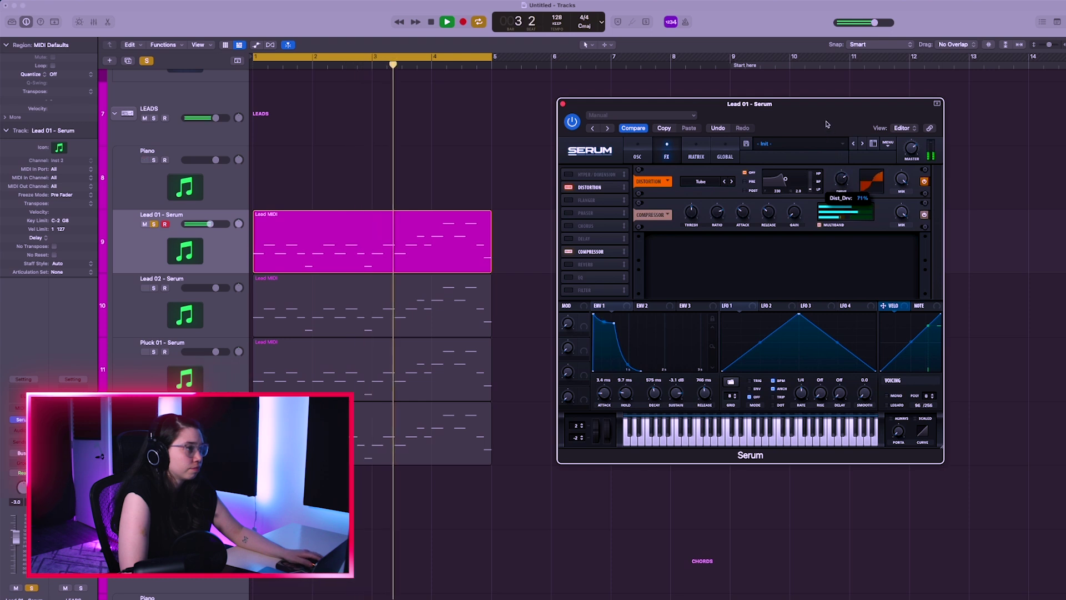
Change Lead 01's distortion type to HardClip and reduce OSC B to 8 unison voices during playback.
click(731, 181)
click(732, 181)
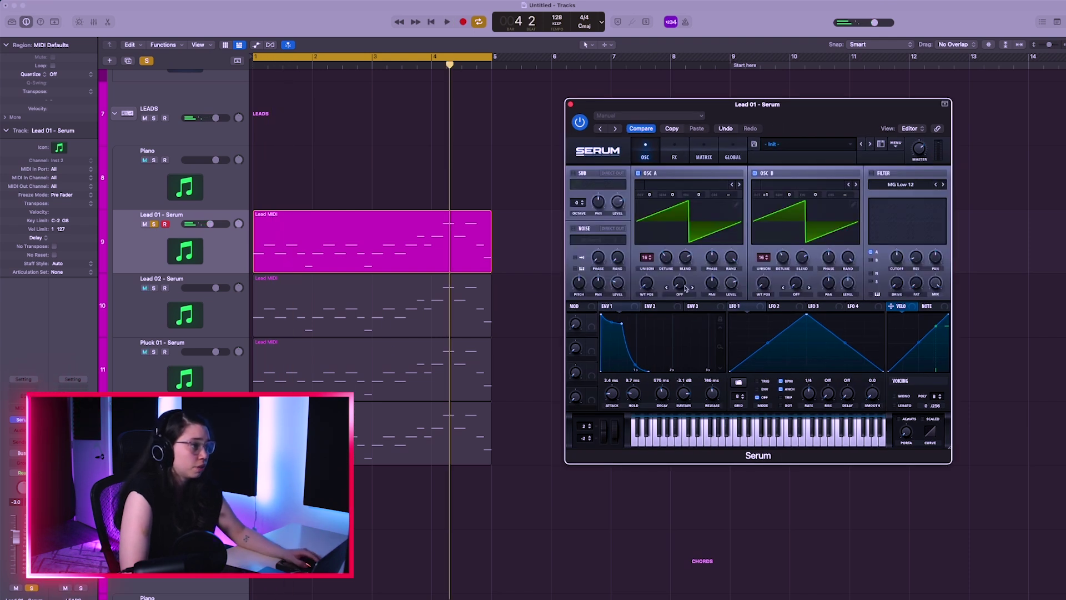
key(space)
drag(764, 257, 770, 322)
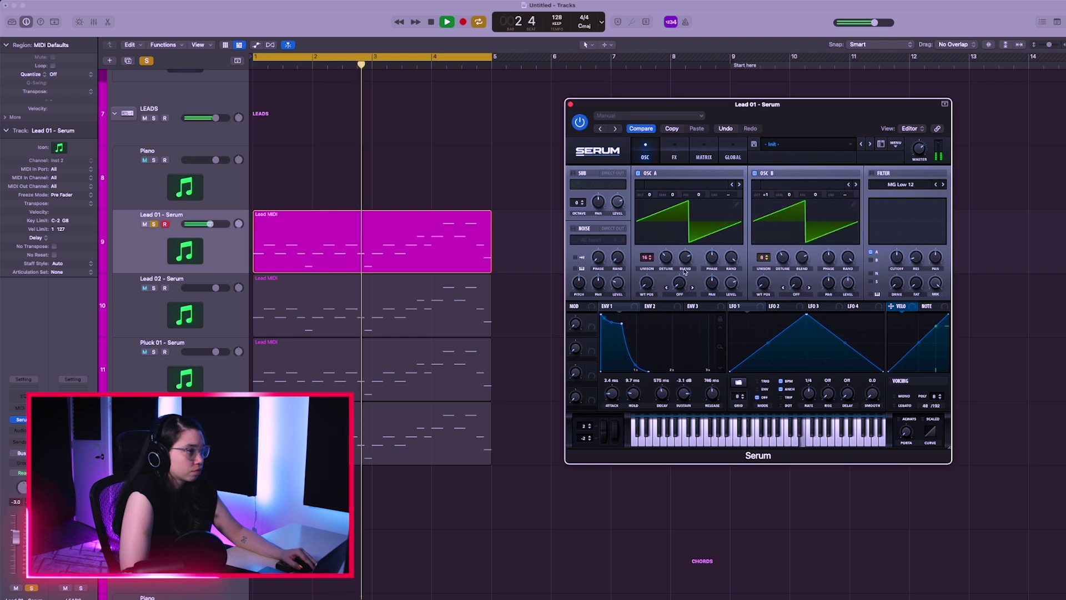
drag(782, 157, 789, 161)
key(space)
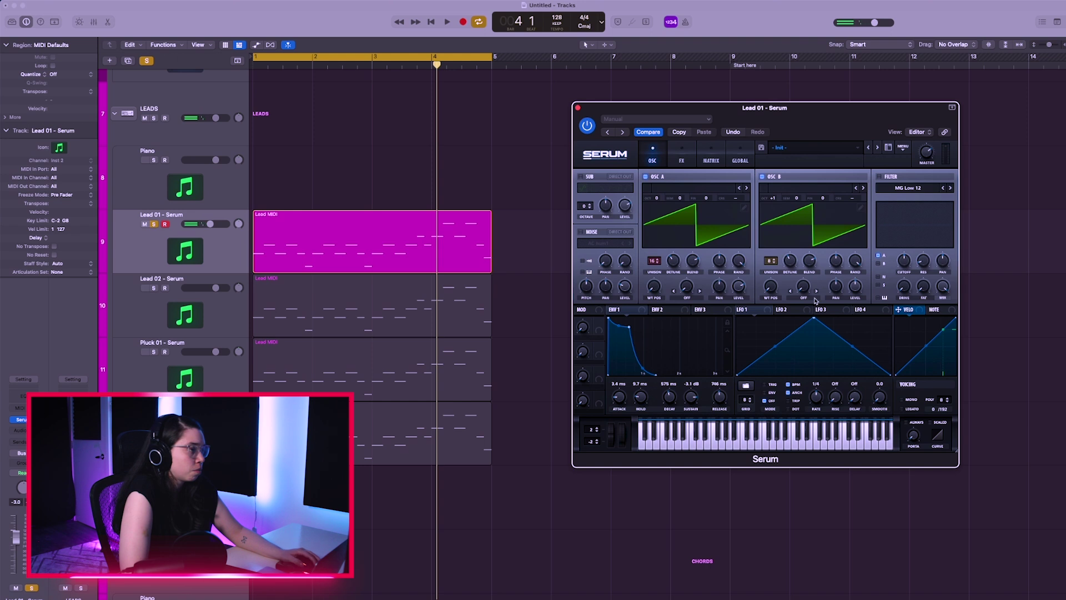
Route Envelope 2 to Lead 01's MG Low 12 filter cutoff and adjust the modulation amount while the loop plays.
click(681, 161)
key(space)
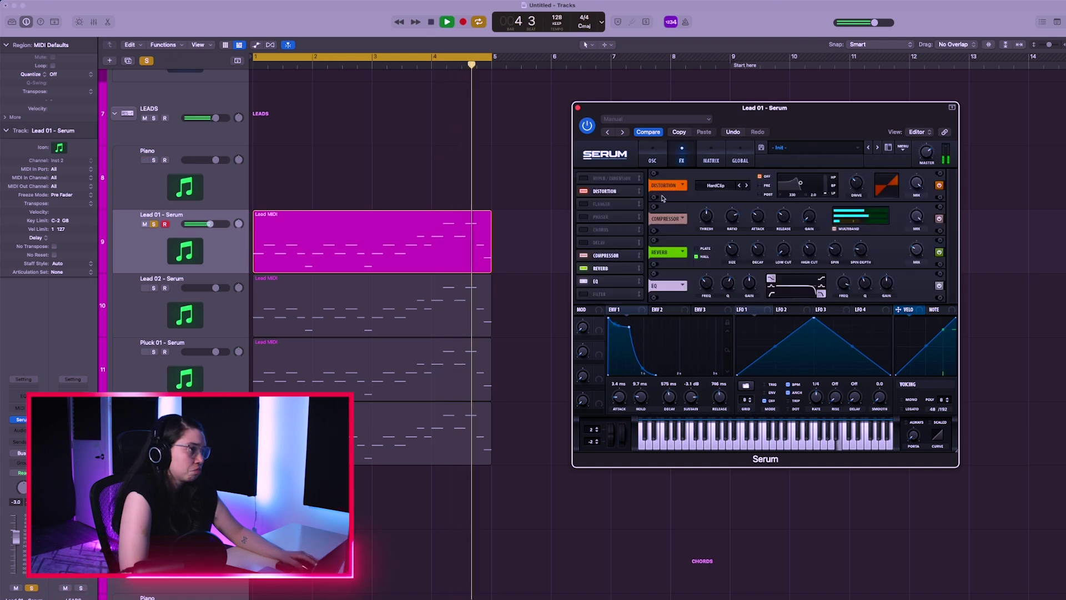
click(653, 152)
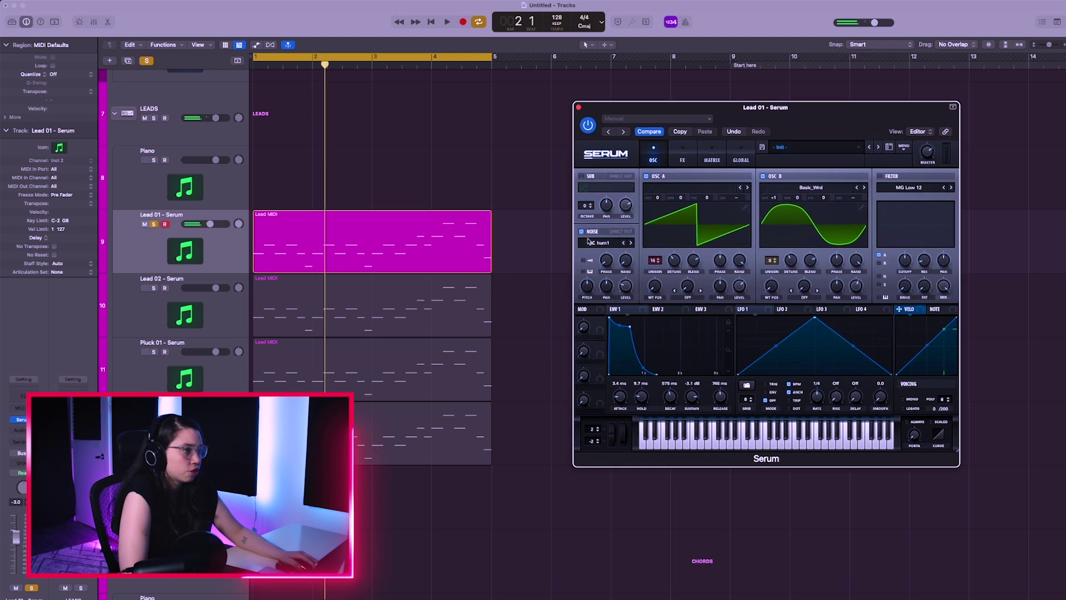
drag(665, 311, 894, 253)
key(space)
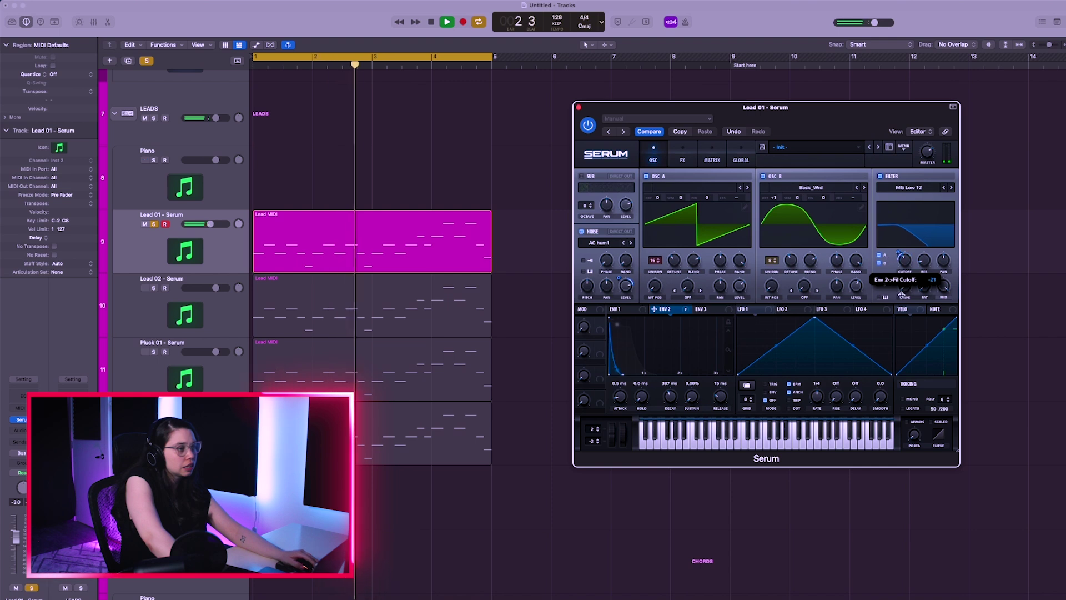
drag(904, 261, 898, 245)
click(898, 258)
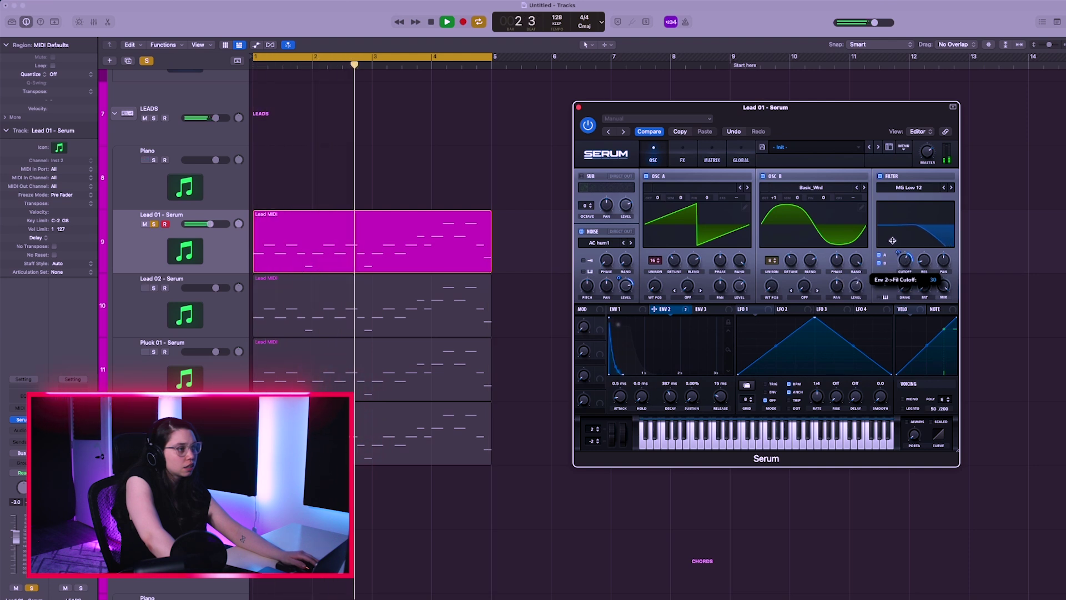
Load the Analog BrightWhite noise into Lead 01 and adjust Envelope 2's modulation of the noise level.
key(space)
click(601, 243)
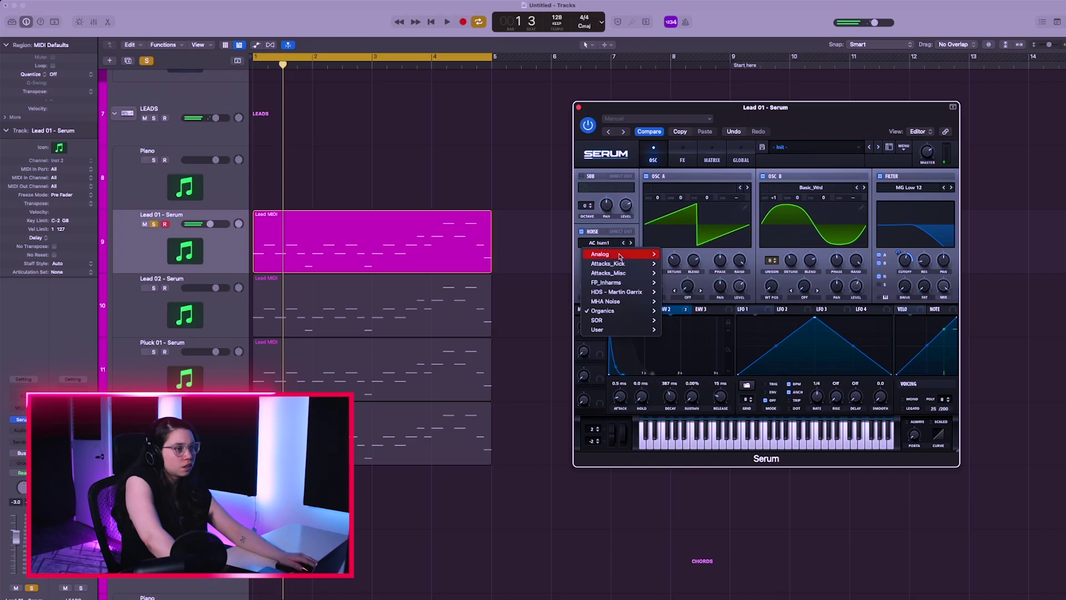
mouse_move(610, 254)
click(686, 267)
key(space)
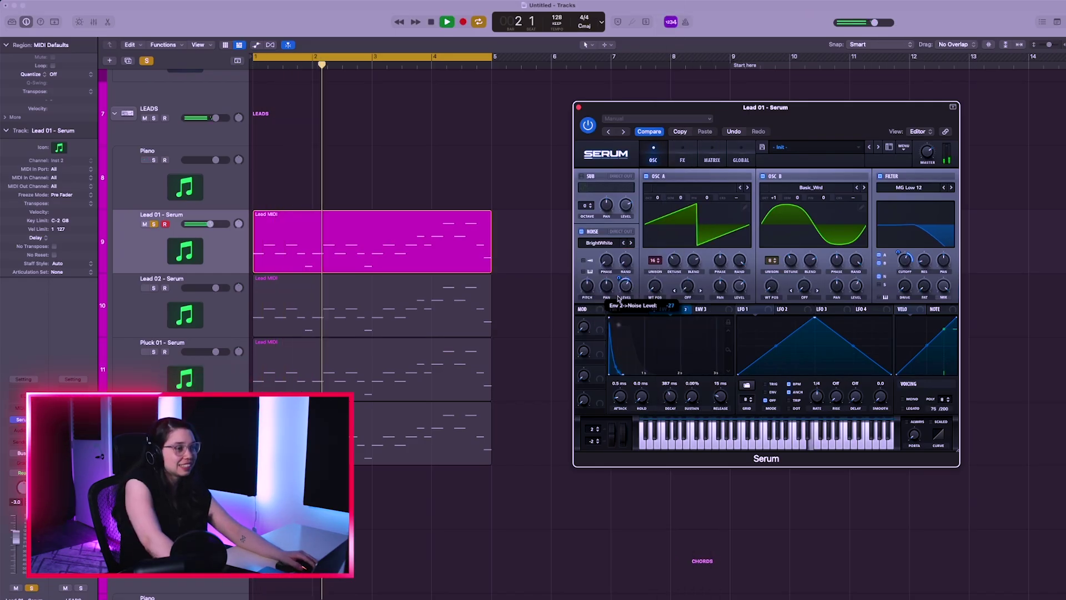
drag(612, 274, 612, 278)
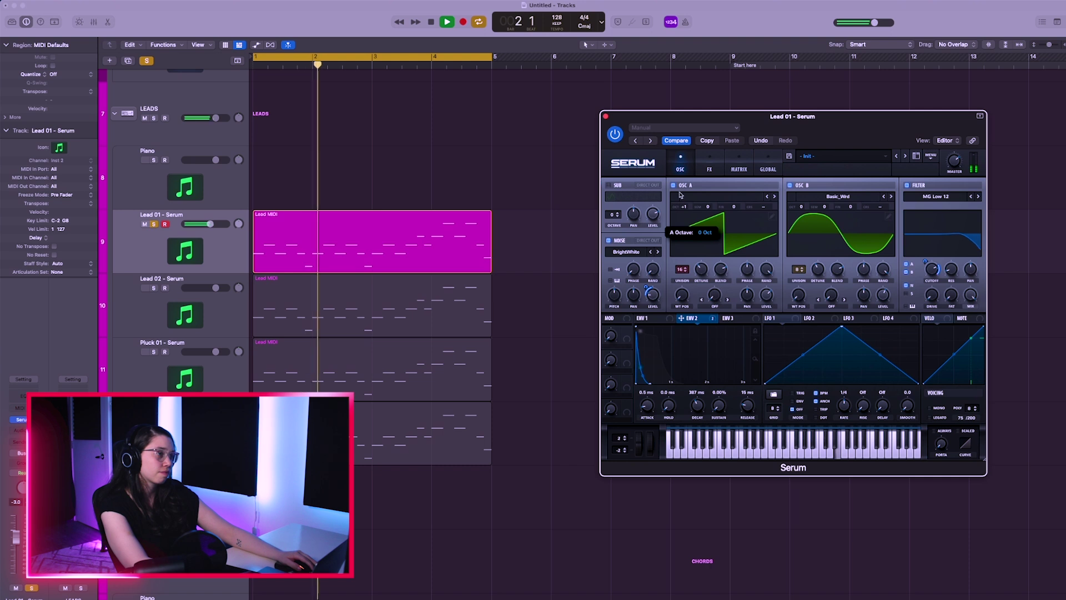
Raise the octave of OSC B in Lead 01 and stop playback.
drag(800, 205, 801, 197)
drag(832, 127, 825, 120)
key(space)
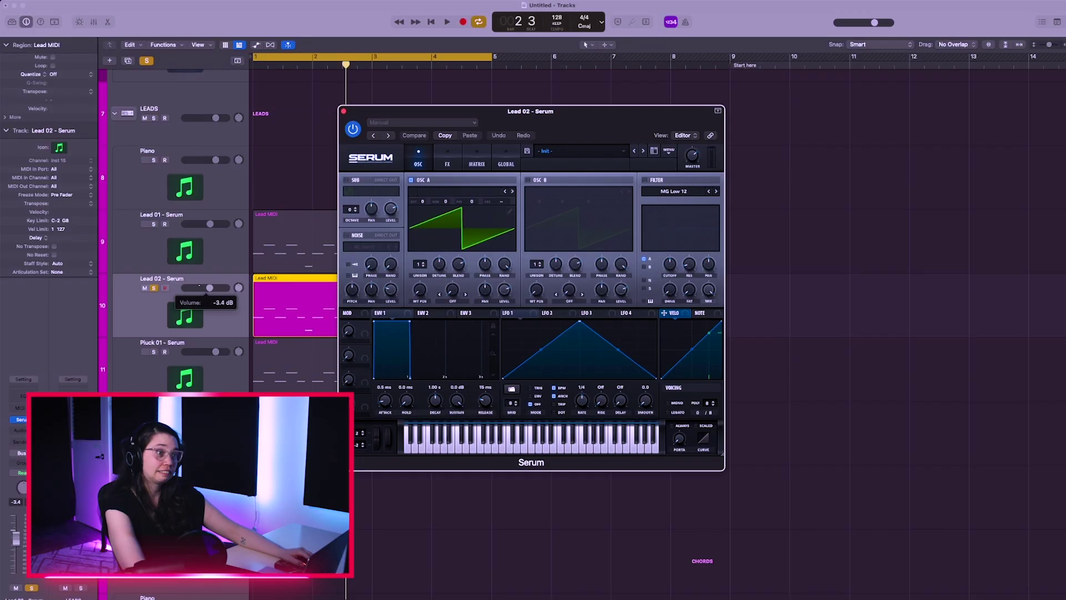
Load the Analog Basic Shapes wavetable into Lead 02's OSC A and set it to 16 unison voices.
click(706, 207)
mouse_move(680, 218)
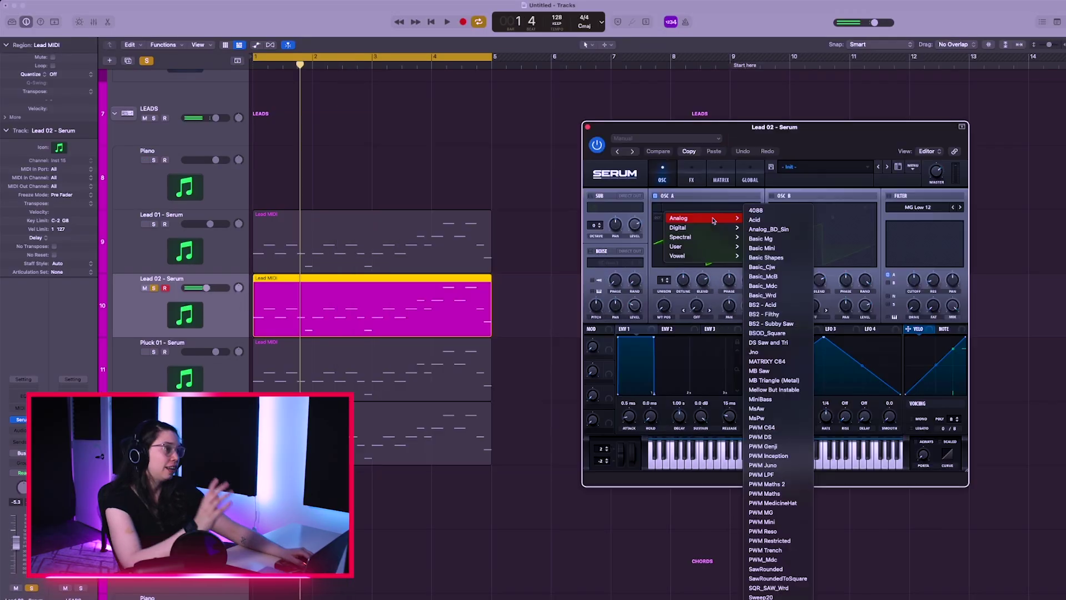
click(767, 257)
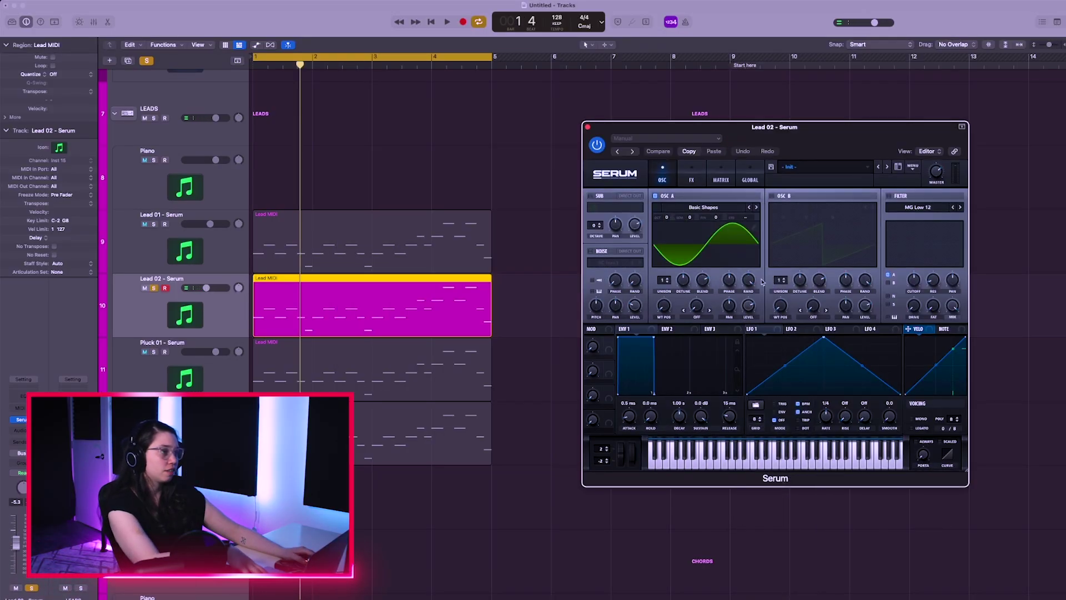
drag(664, 280, 661, 225)
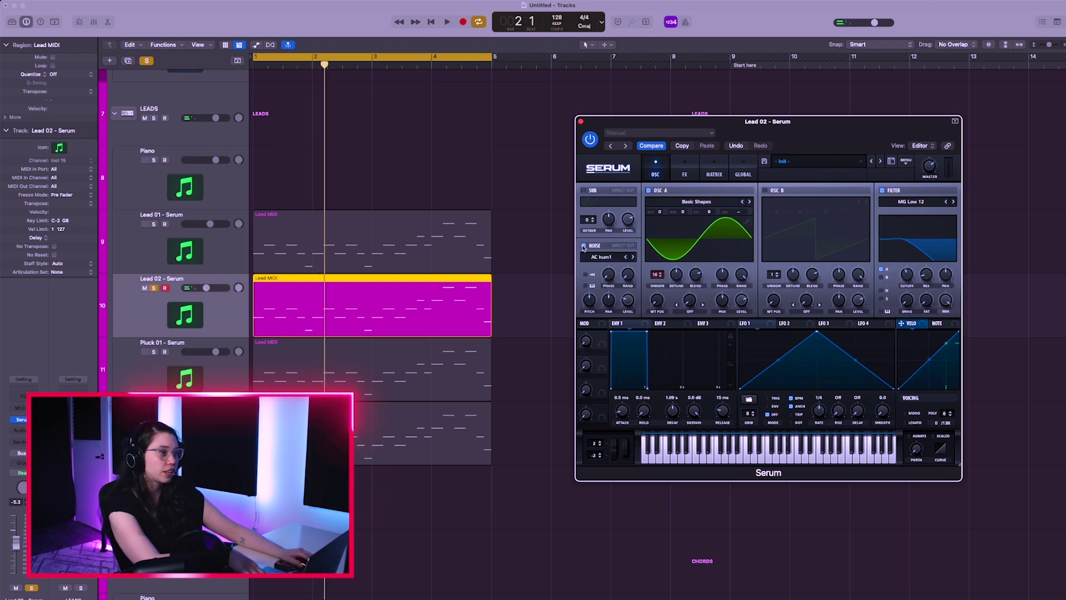
Audition successive HDS - Martin Garrix noise samples in Lead 02's noise oscillator during playback.
click(632, 257)
key(space)
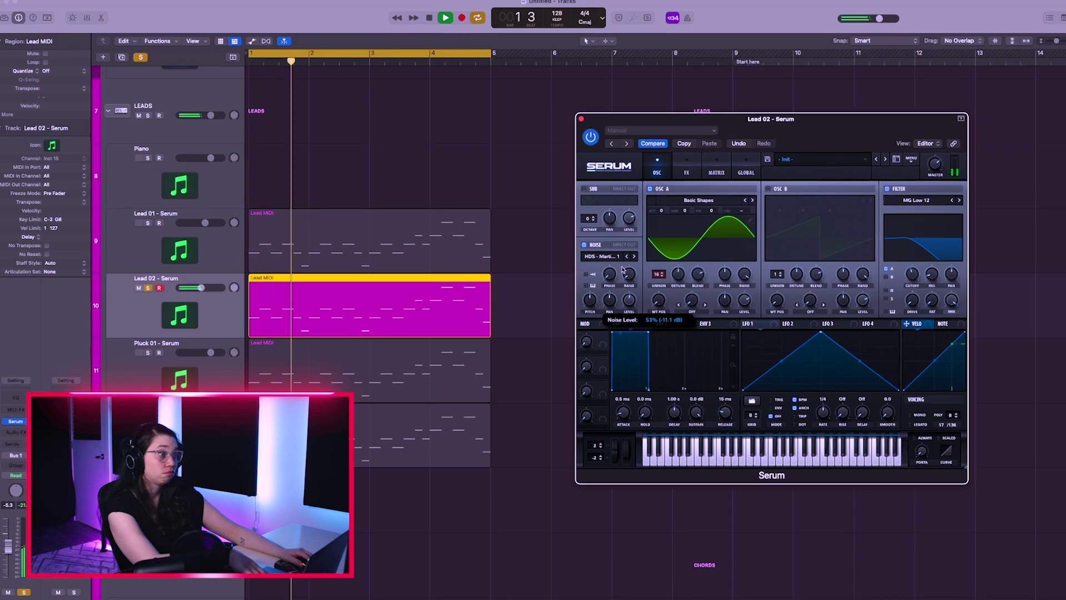
click(634, 257)
key(space)
key(space)
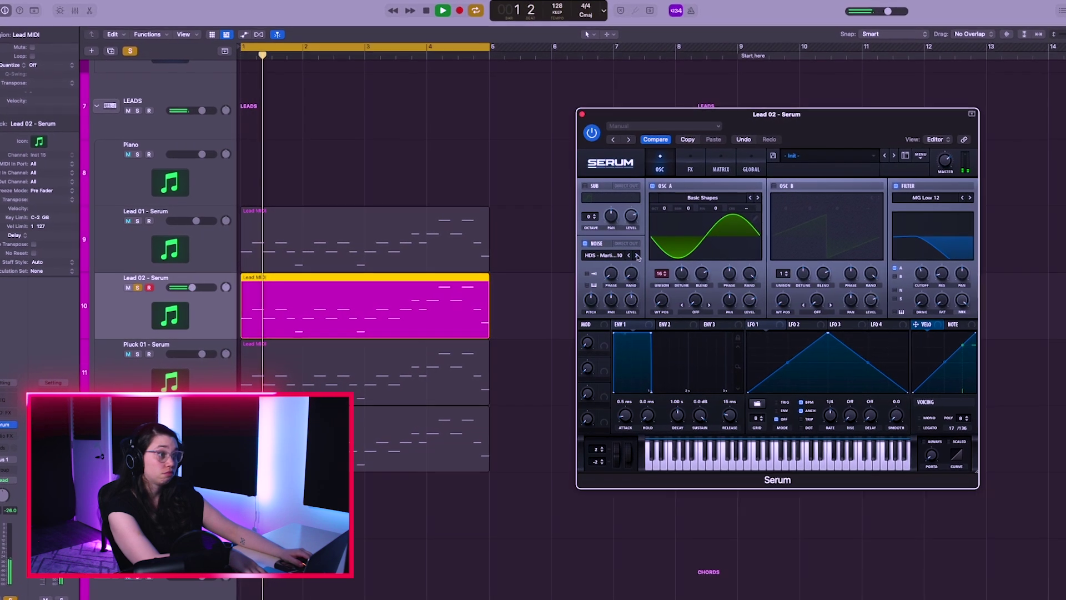
click(638, 256)
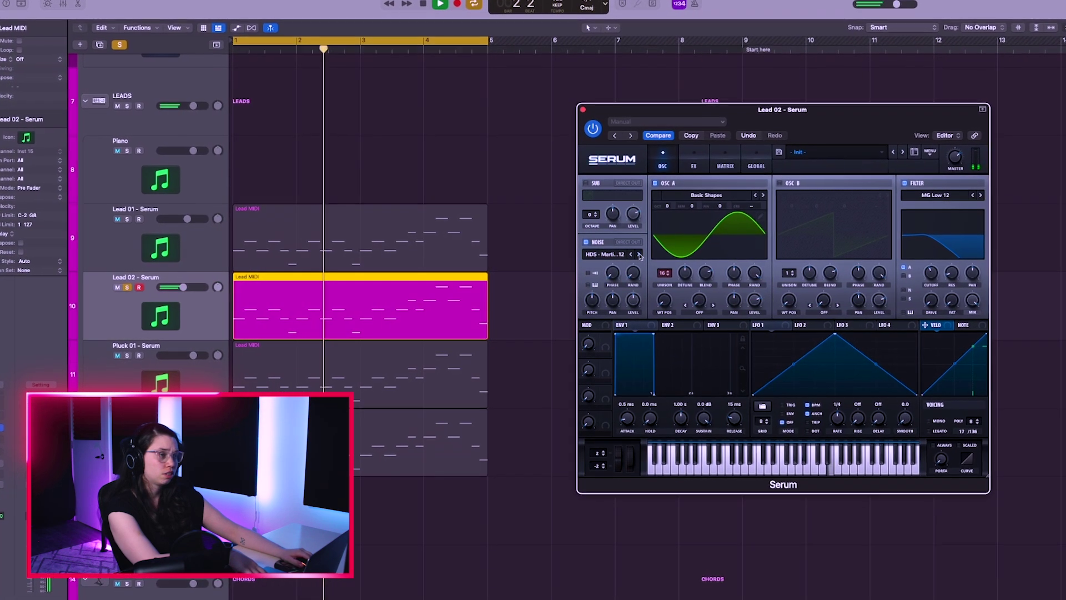
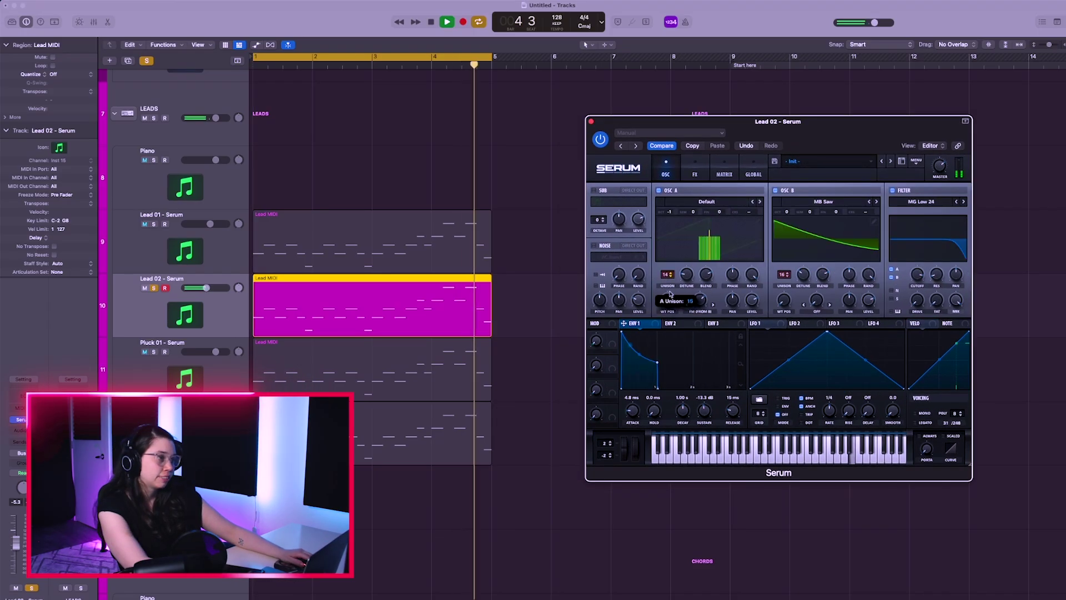
Set Lead 02's OSC A to 8 unison voices, hide the plugin window and turn off the track's solo.
drag(672, 291, 670, 279)
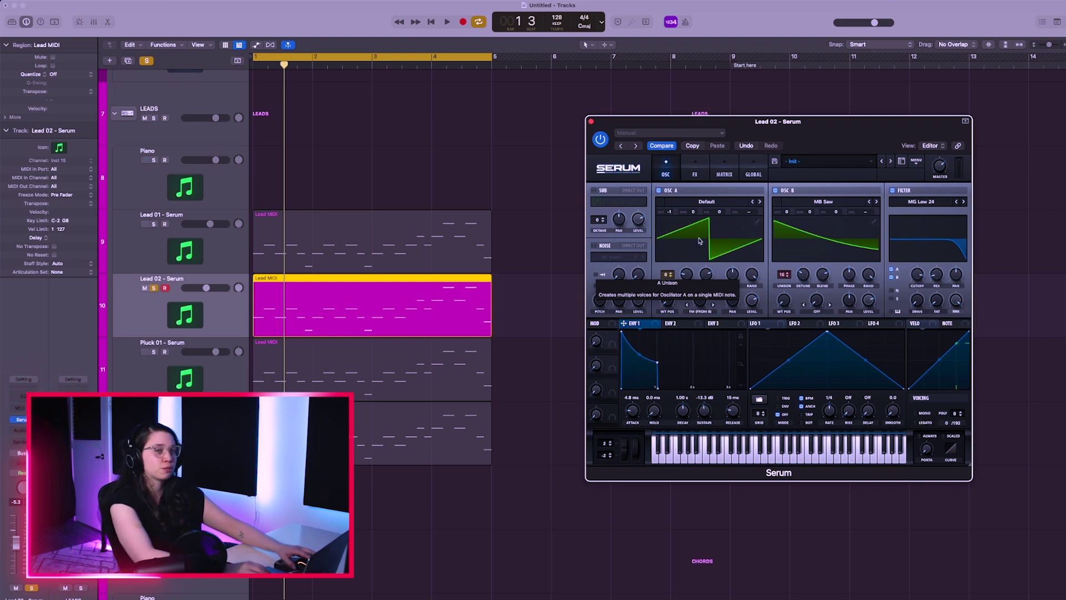
key(v)
key(s)
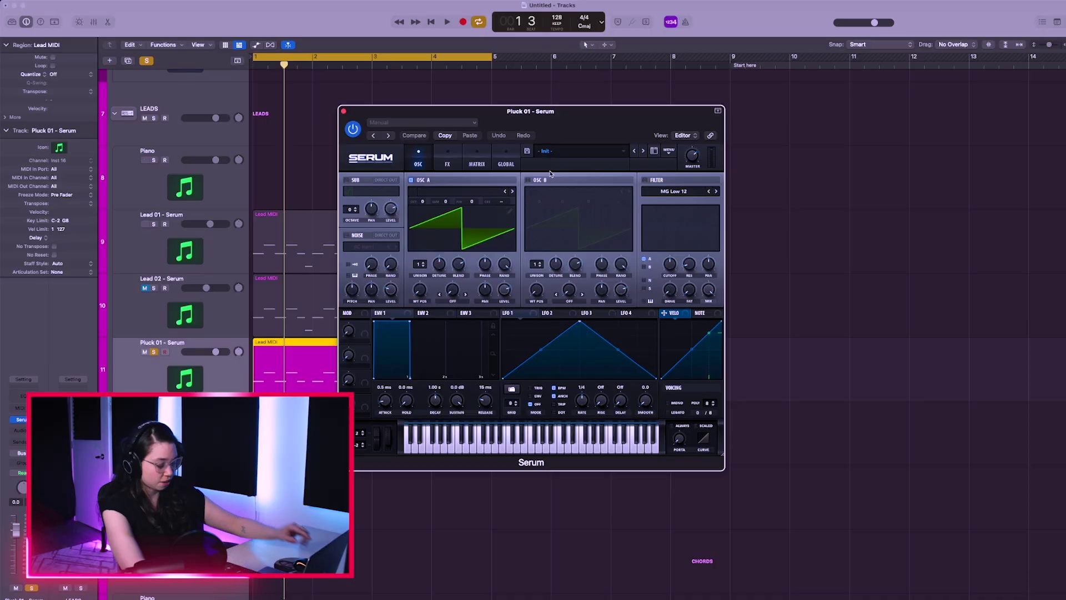
Assign Envelope 2 to the cutoff of Pluck 01's MG Low 12 filter, enable the filter and adjust its cutoff.
drag(550, 111, 751, 109)
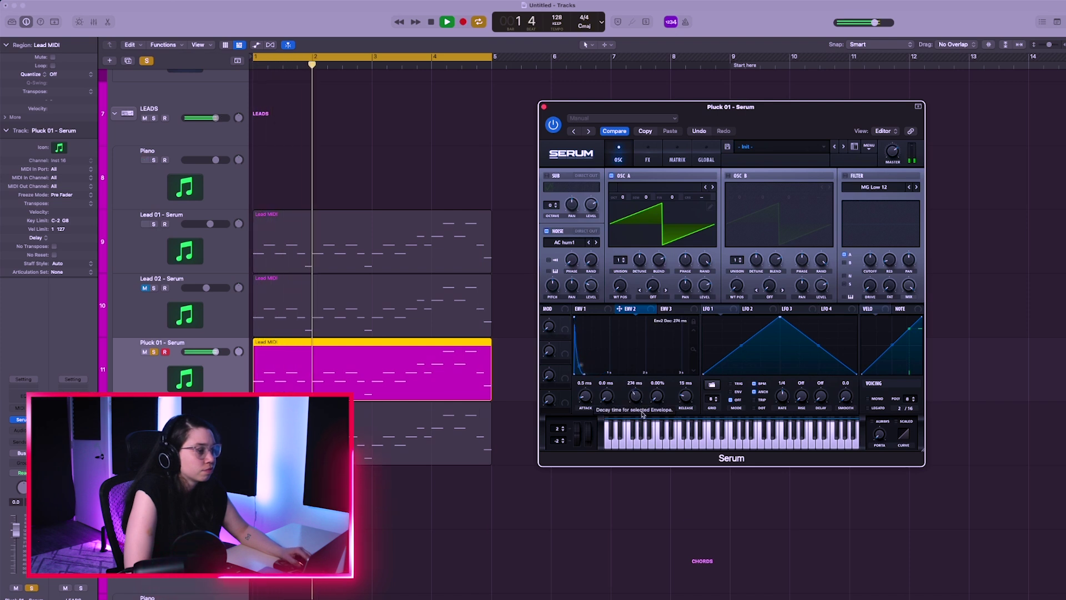
drag(849, 274, 870, 260)
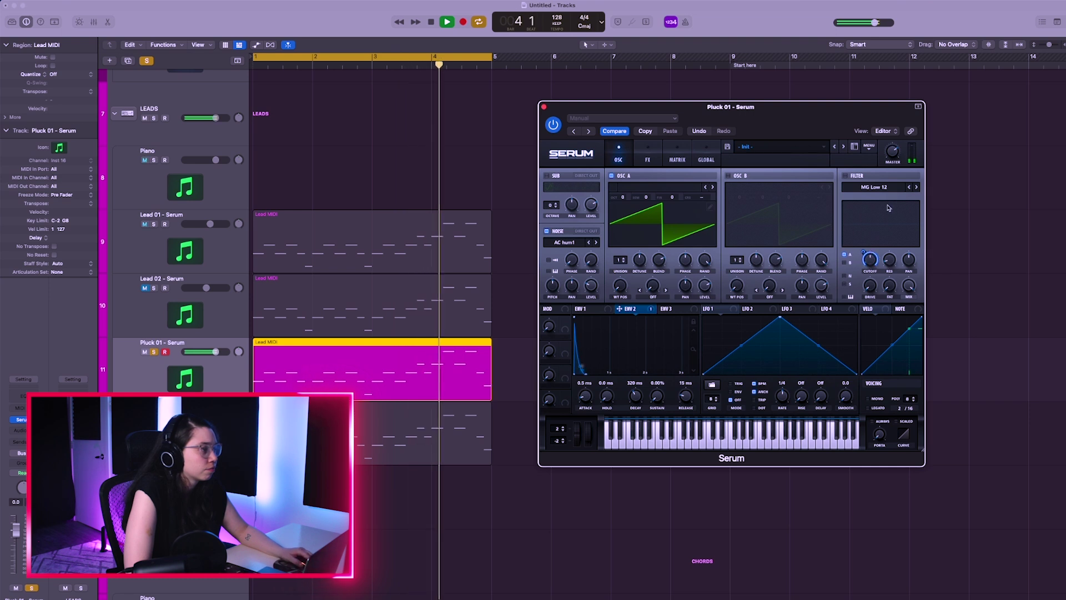
drag(888, 208, 868, 265)
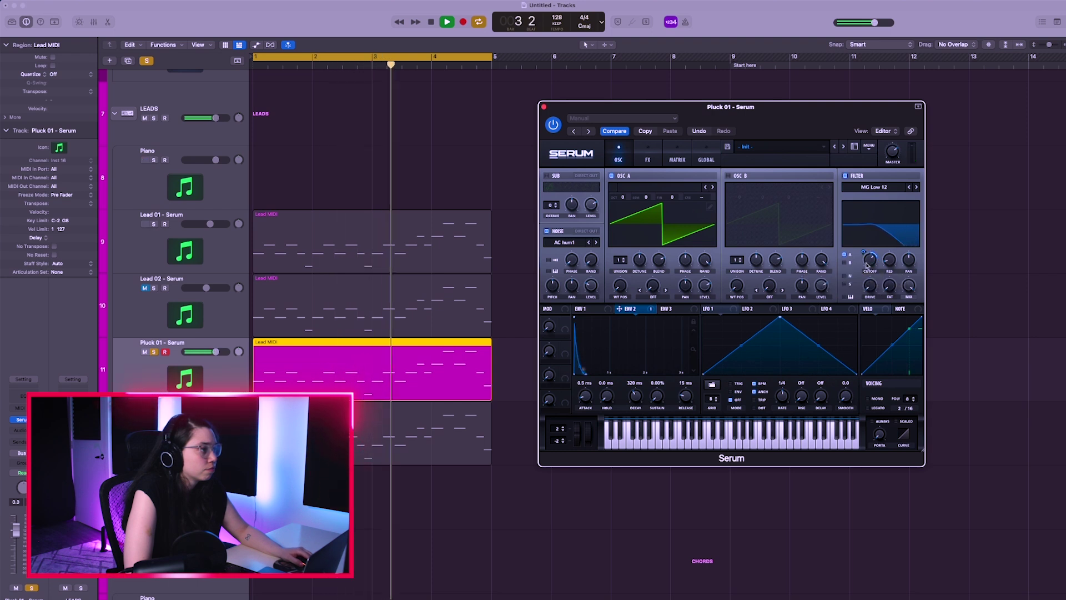
mouse_move(871, 271)
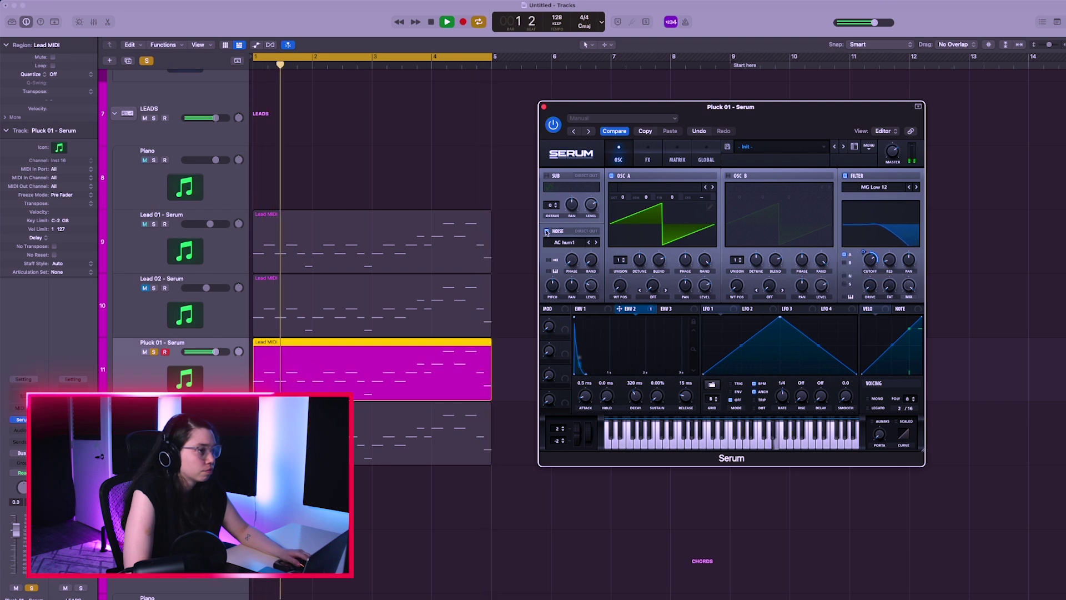
Load the Analog BrightWhite sample into Pluck 01's noise oscillator.
click(547, 231)
click(564, 242)
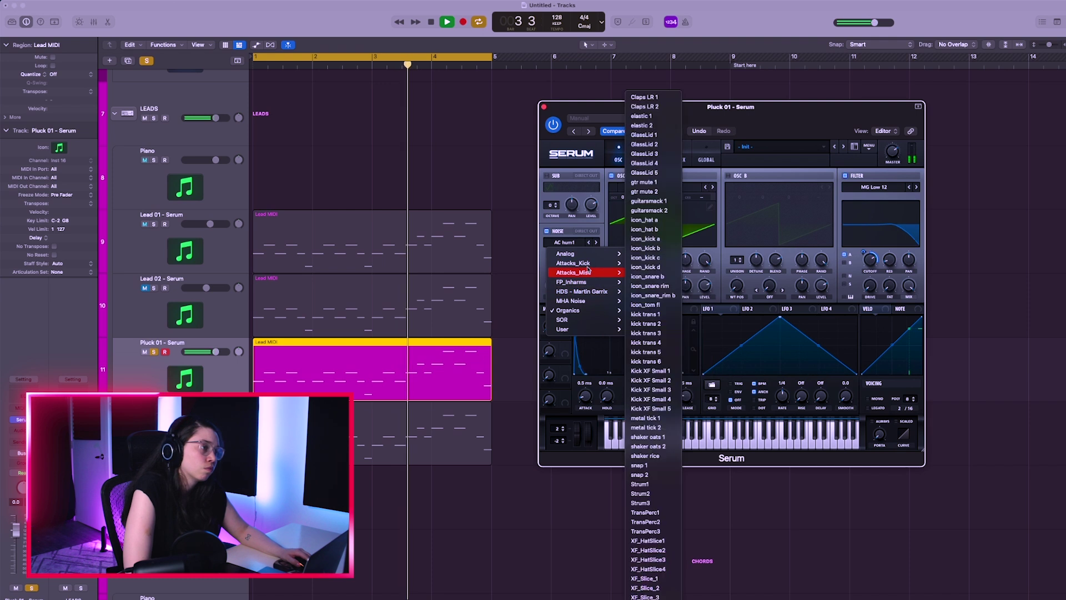
mouse_move(605, 253)
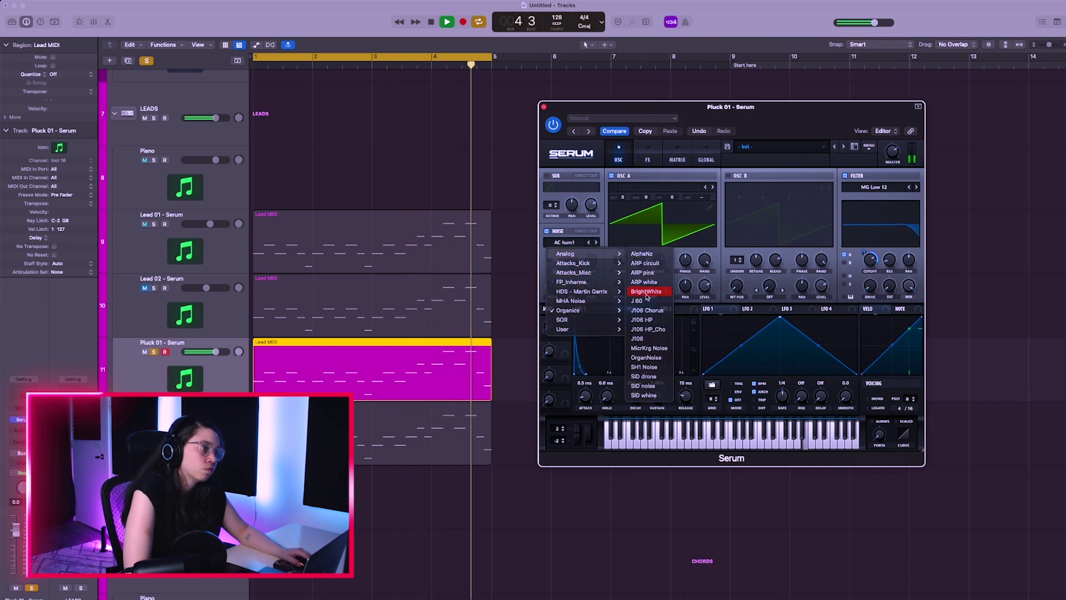
click(646, 293)
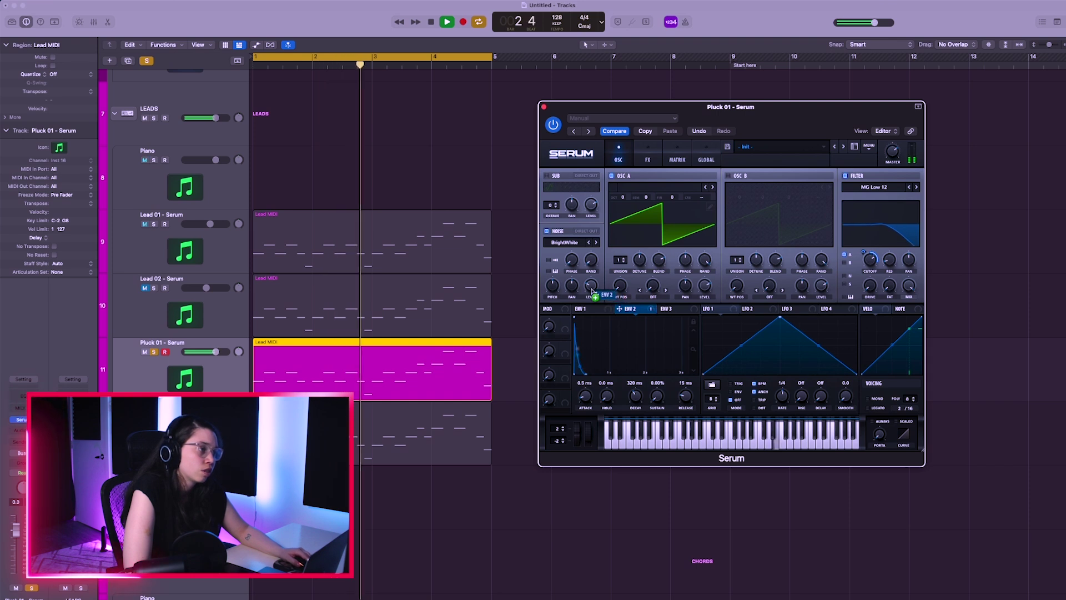
Assign Envelope 2 to Pluck 01's noise level and balance the modulation amount against the base level.
drag(620, 309, 584, 282)
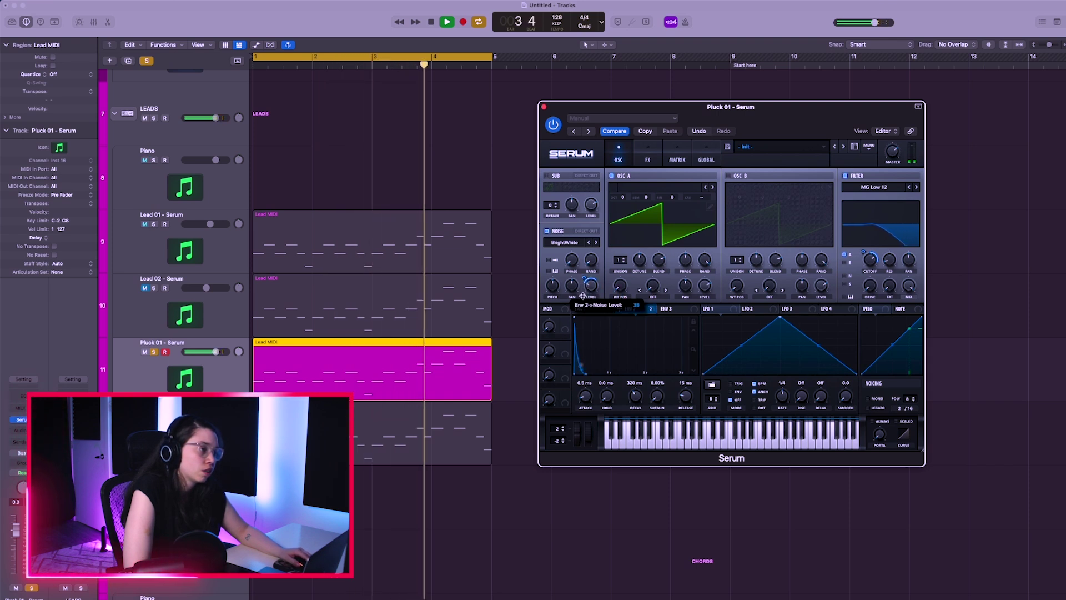
drag(586, 277, 582, 276)
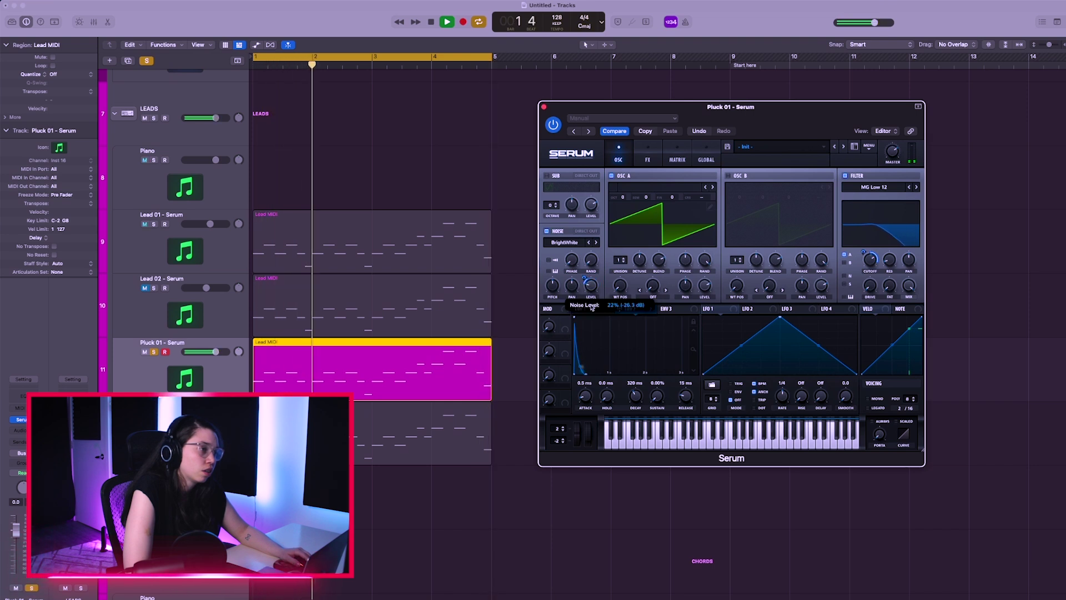
drag(590, 280, 582, 264)
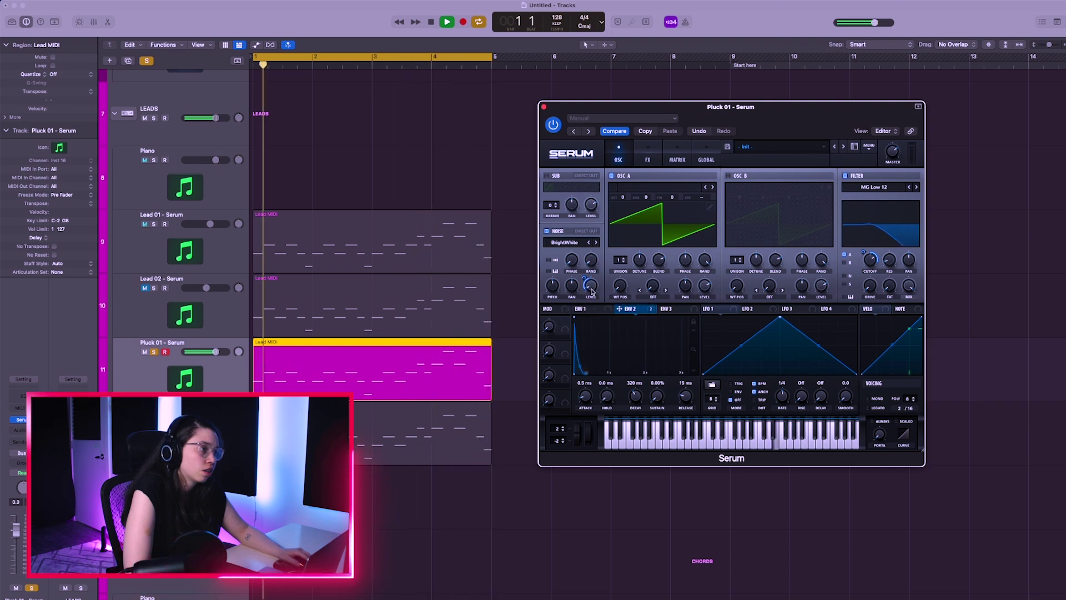
Turn on Pluck 01's Delay effect in ping-pong mode, set both delay times to 1/8 and shape its filter.
key(space)
click(648, 158)
click(557, 239)
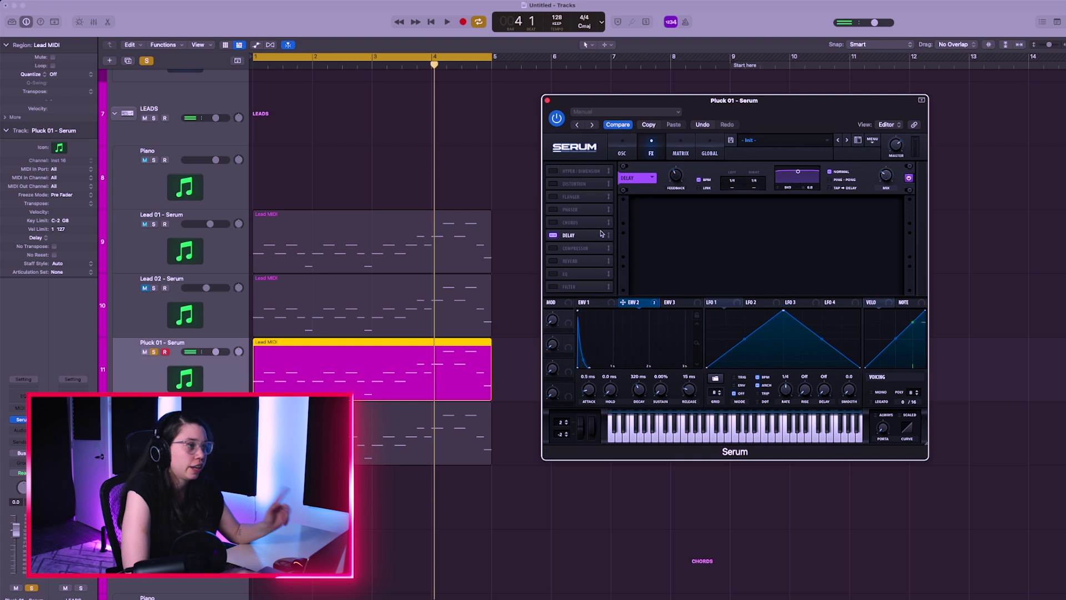
key(space)
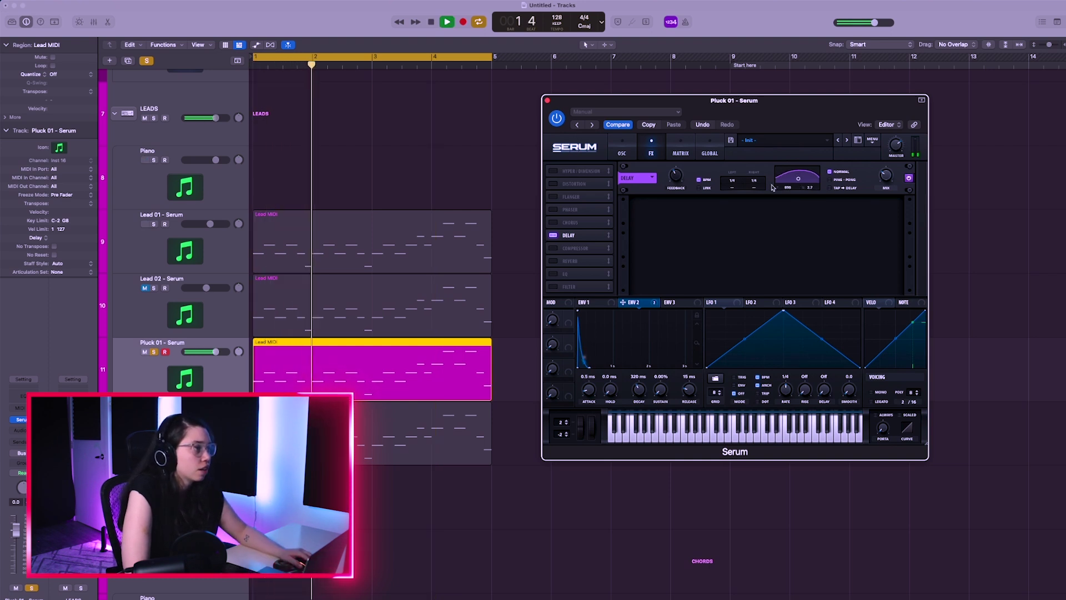
drag(734, 184, 739, 187)
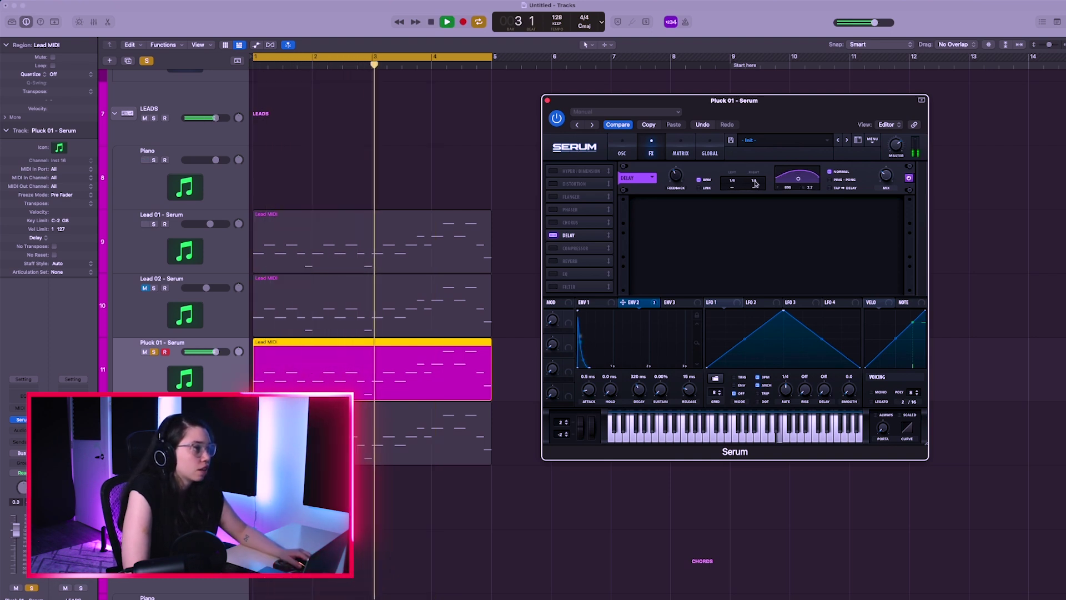
drag(801, 182, 798, 184)
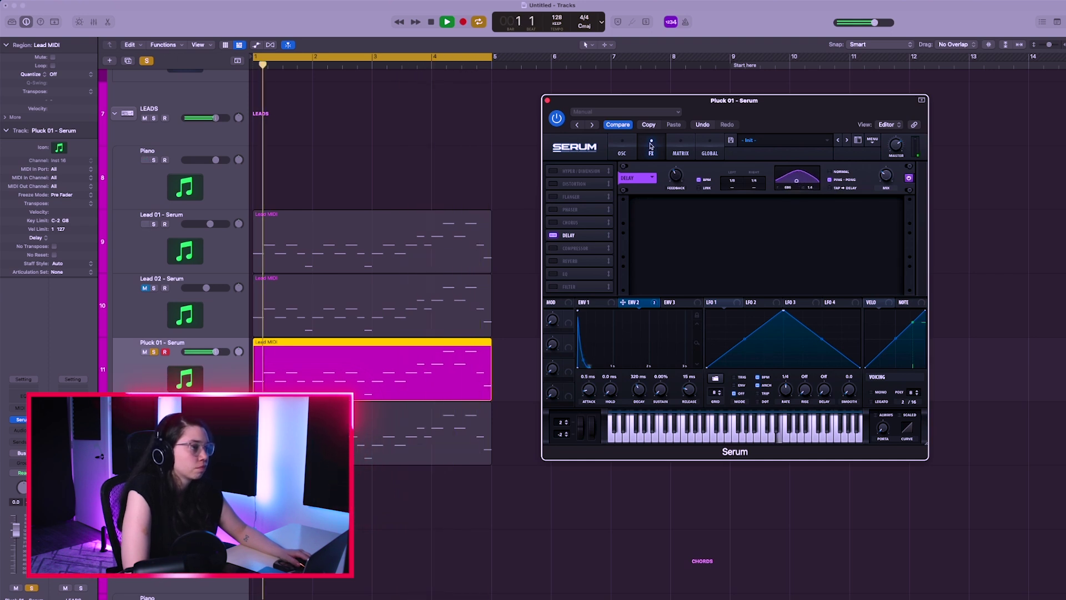
Enable Pluck 01's OSC B one octave down with 8 unison voices and set OSC A's warp mode to FM (from B).
click(623, 146)
click(731, 170)
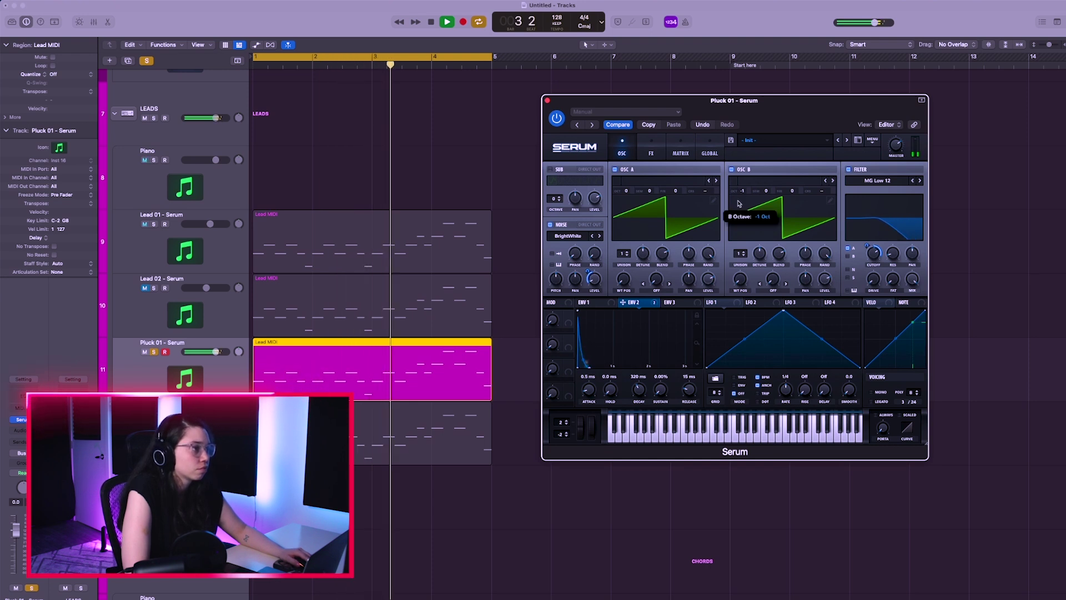
drag(742, 242, 742, 226)
click(656, 283)
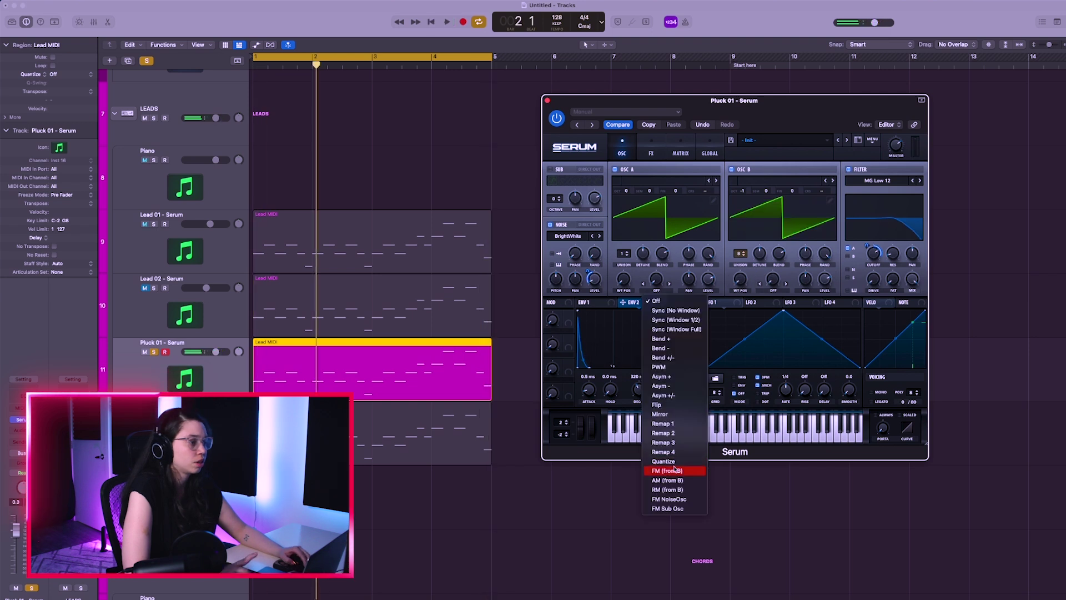
click(674, 471)
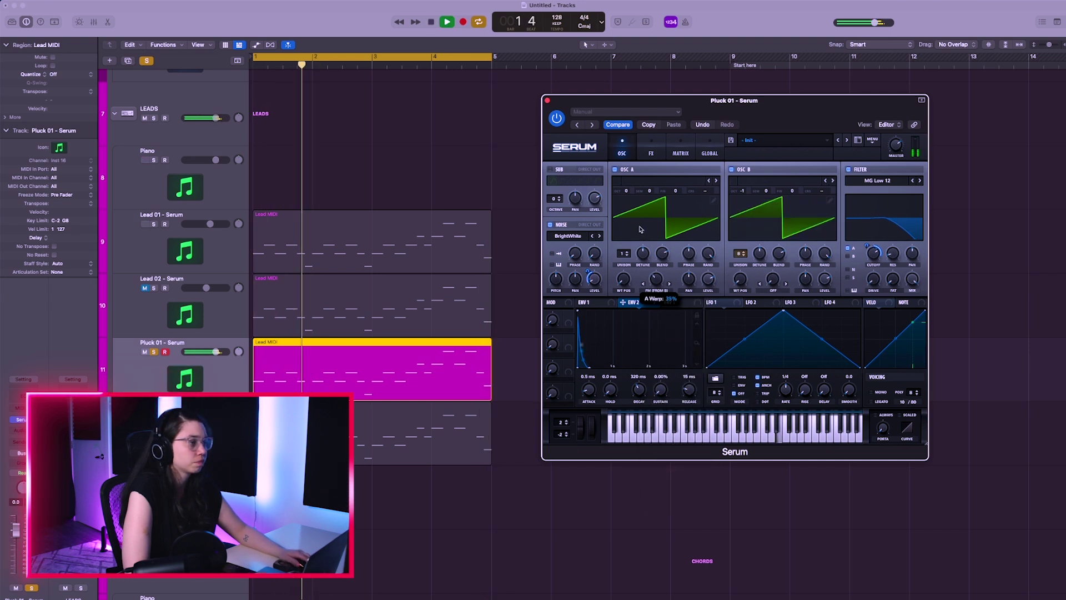